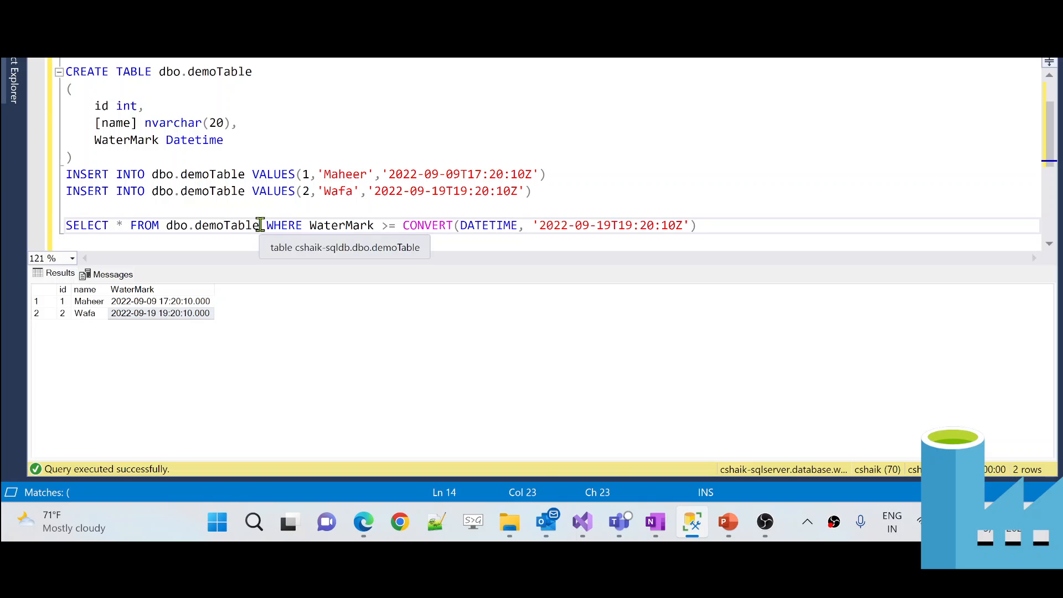
- Run the unfiltered demoTable query and compare both rows' WaterMark values with the filter date
{"action": "left_click_drag", "start_coordinate": [259, 230], "coordinate": [67, 208]}
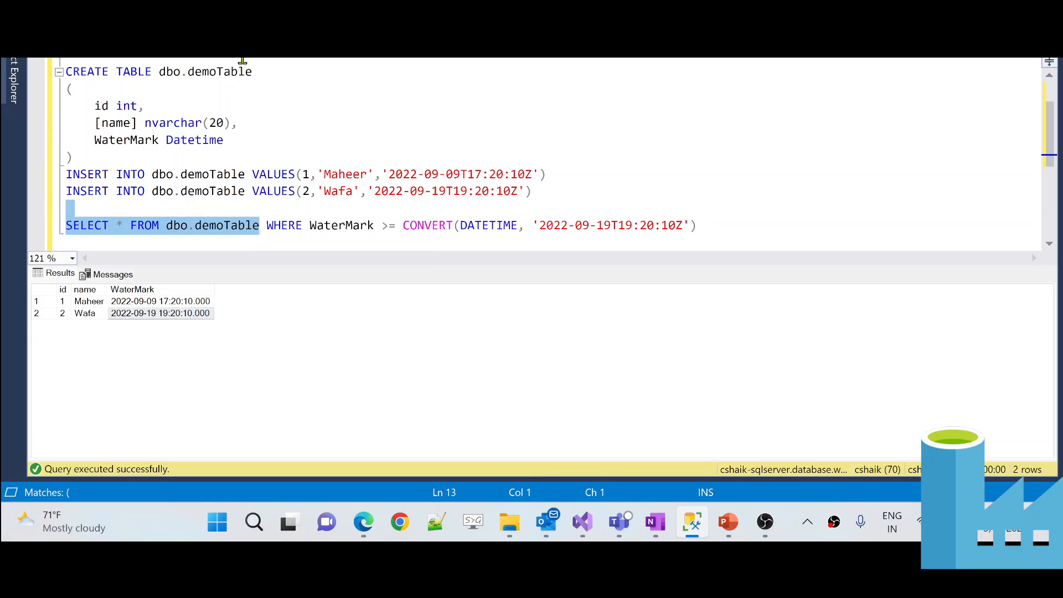
{"action": "key", "text": "F5"}
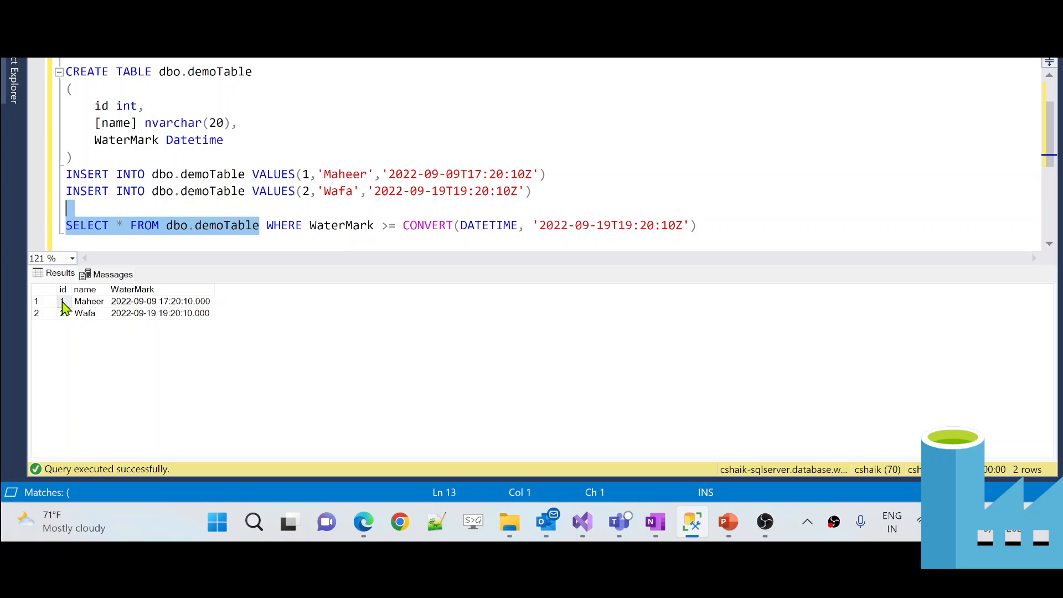
{"action": "left_click", "coordinate": [139, 305]}
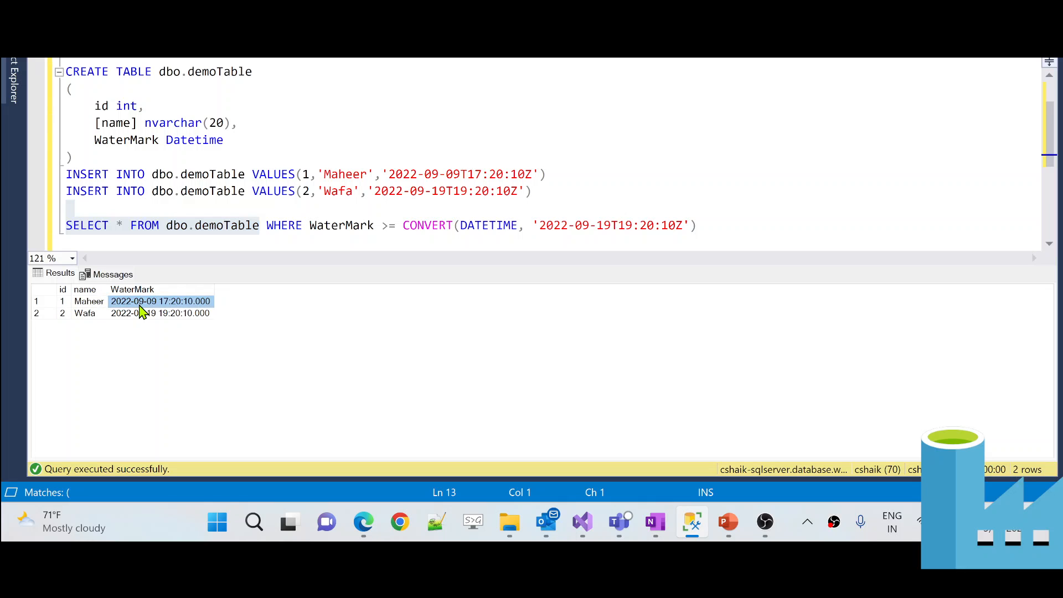
{"action": "left_click", "coordinate": [363, 226]}
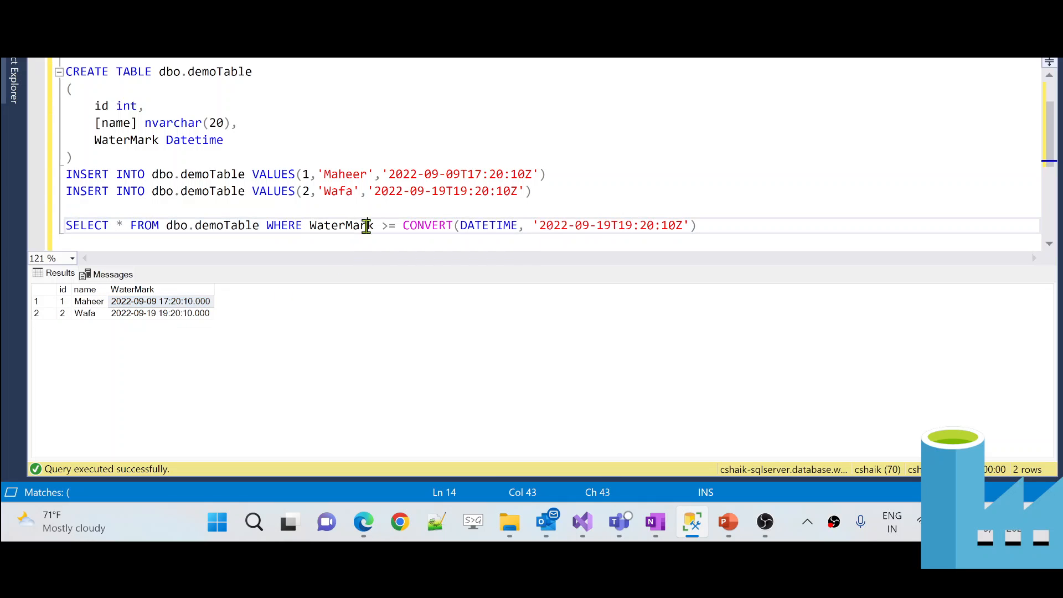
{"action": "double_click", "coordinate": [329, 225]}
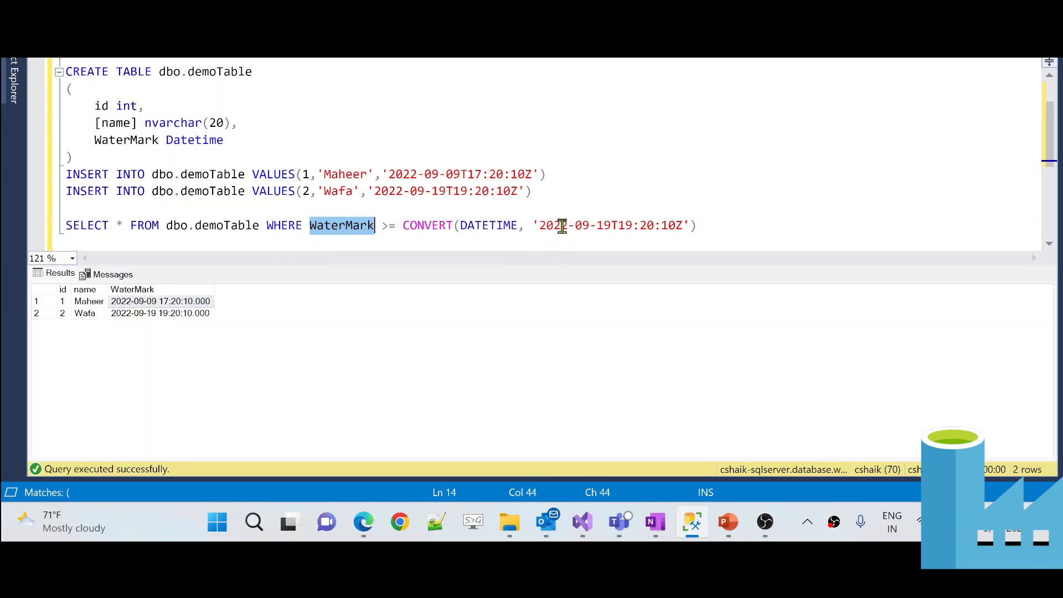
{"action": "left_click_drag", "start_coordinate": [539, 225], "coordinate": [625, 225]}
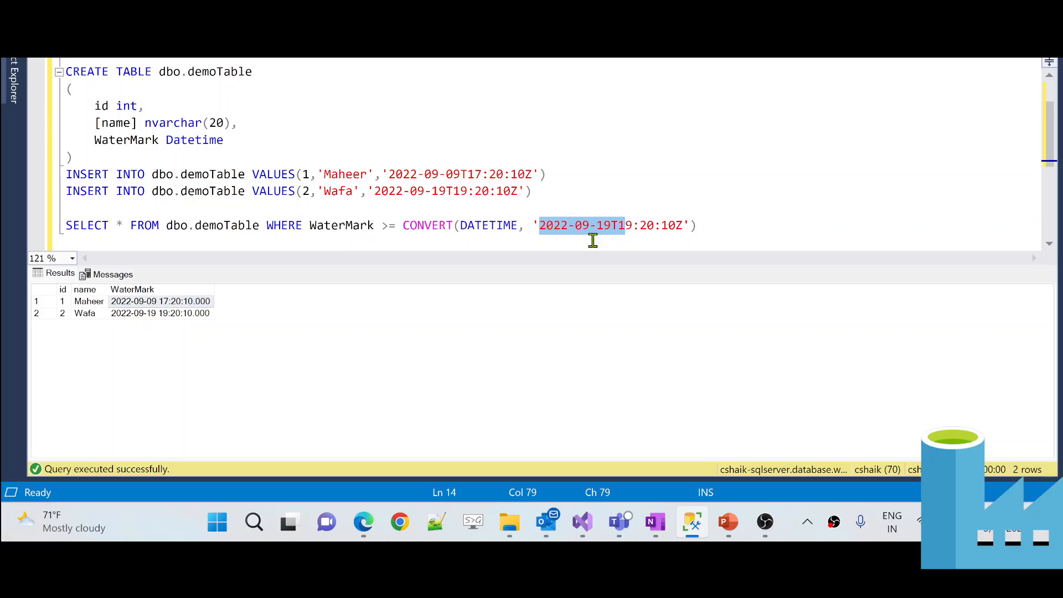
{"action": "left_click", "coordinate": [130, 315]}
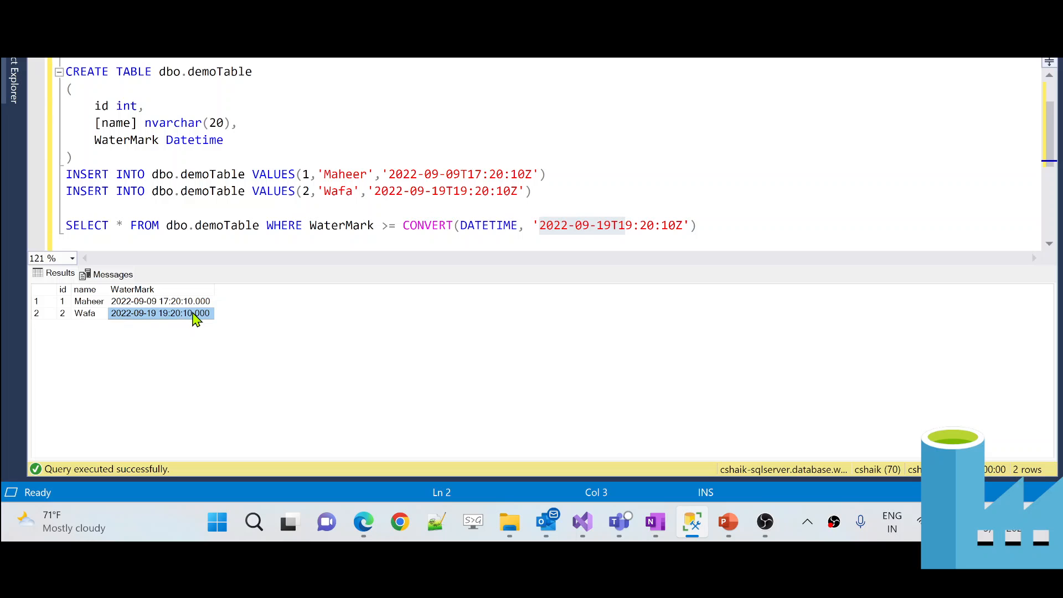
- Run the full WaterMark-filtered SELECT line so only the id 2 row returns
{"action": "left_click", "coordinate": [714, 228]}
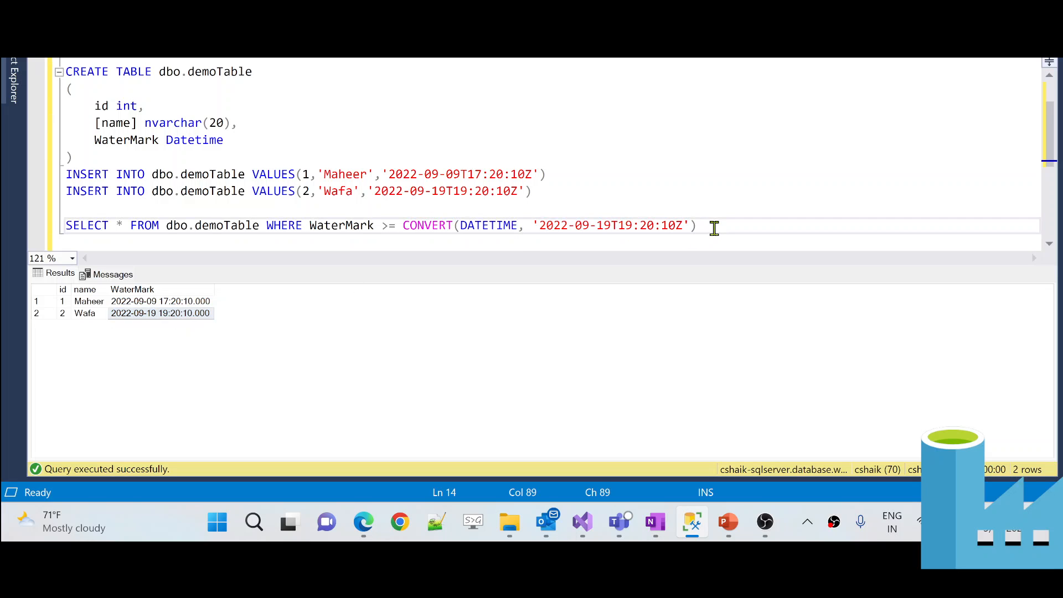
{"action": "key", "text": "shift+Home"}
{"action": "key", "text": "F5"}
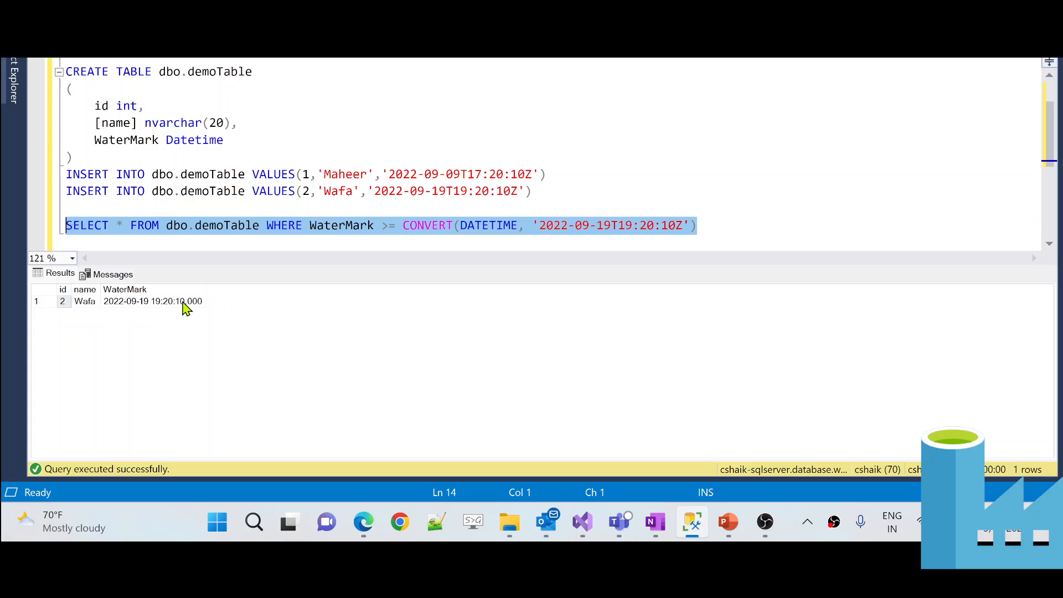
{"action": "left_click", "coordinate": [726, 228]}
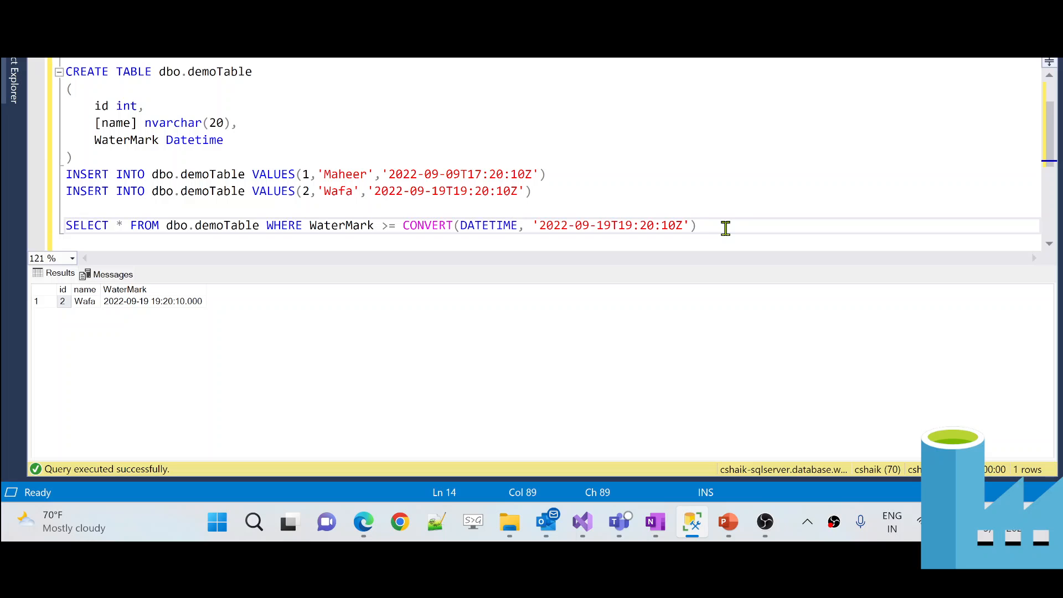
- Highlight the filter's date literal including its quotes, then switch to Azure Data Factory
{"action": "left_click_drag", "start_coordinate": [533, 225], "coordinate": [692, 229]}
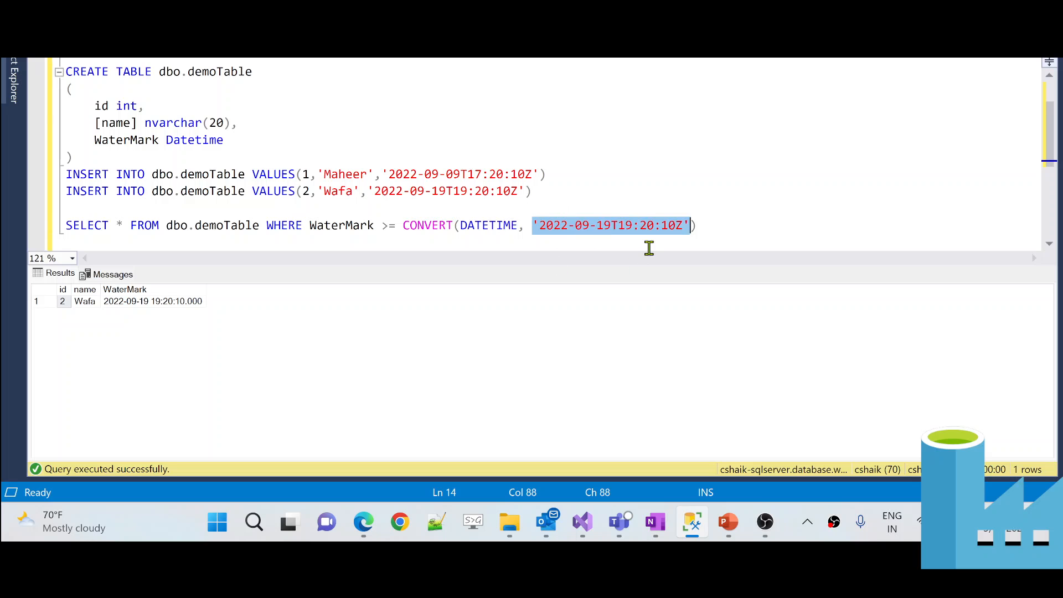
{"action": "left_click", "coordinate": [634, 228]}
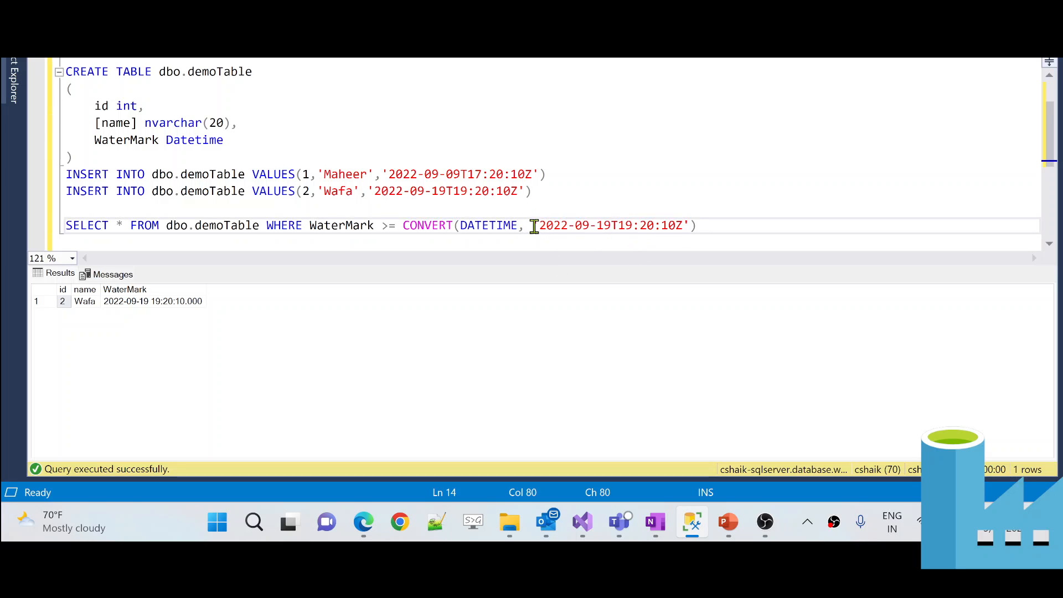
{"action": "left_click_drag", "start_coordinate": [538, 227], "coordinate": [691, 225]}
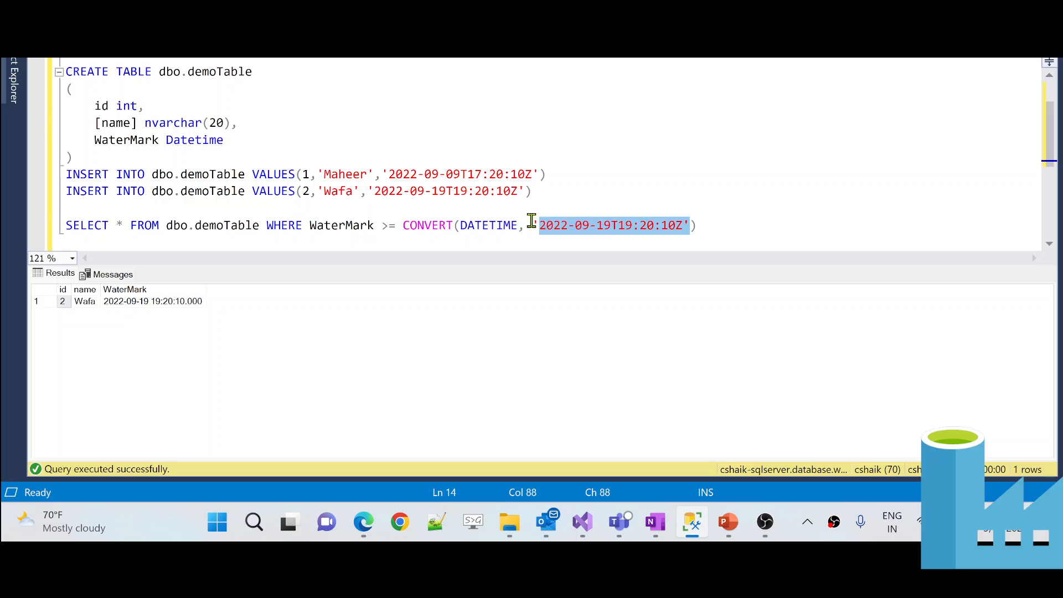
{"action": "left_click_drag", "start_coordinate": [532, 222], "coordinate": [690, 224]}
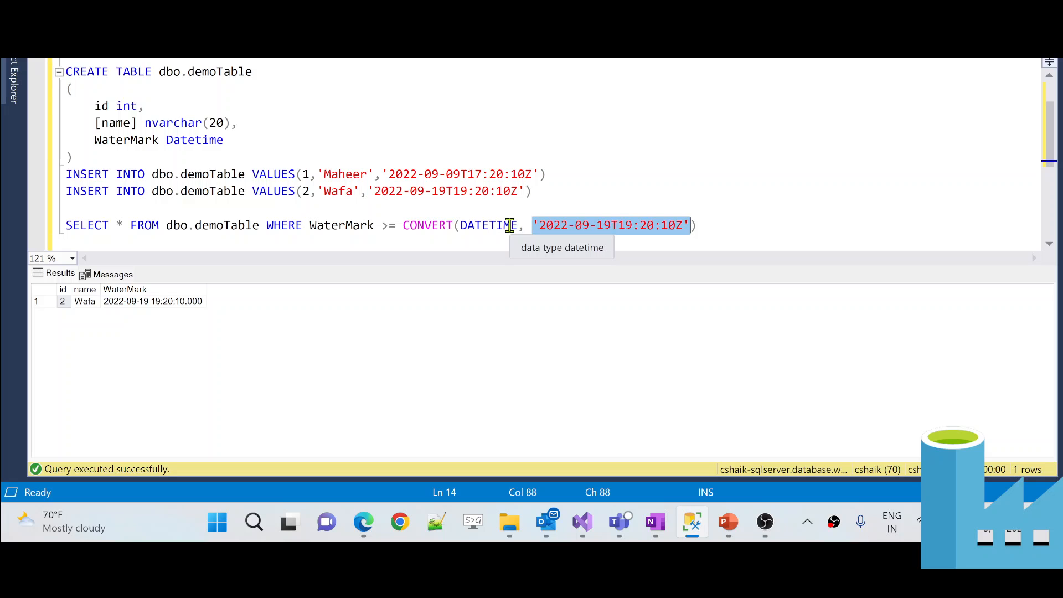
{"action": "key", "text": "alt+Tab"}
{"action": "key", "text": "alt+Tab"}
{"action": "key", "text": "alt+Tab"}
{"action": "key", "text": "alt+Tab"}
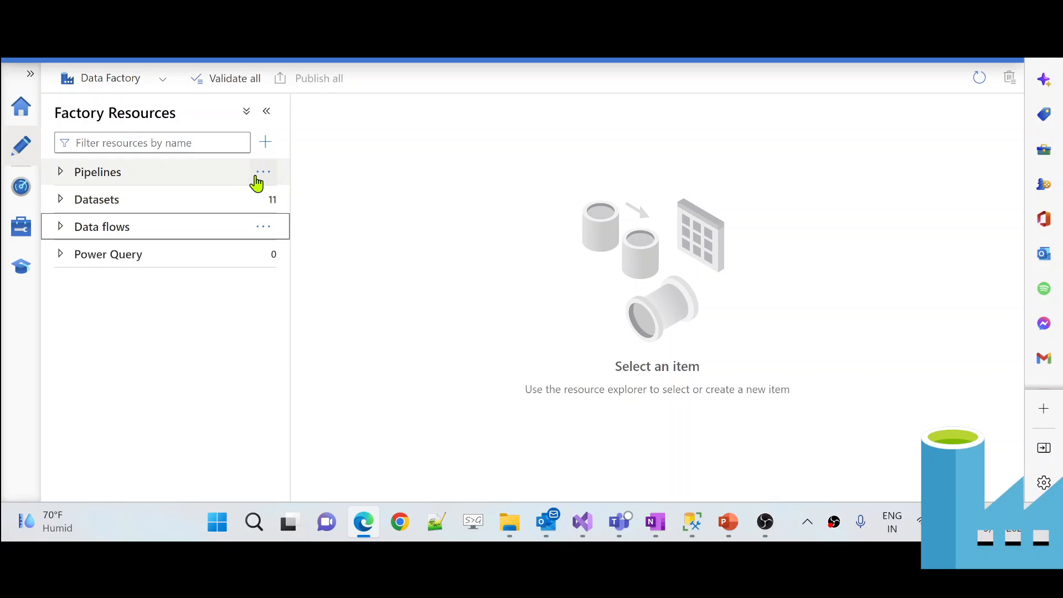
- Add new pipeline3 and hide its Properties panel and Activities list to widen the canvas
{"action": "left_click", "coordinate": [263, 177]}
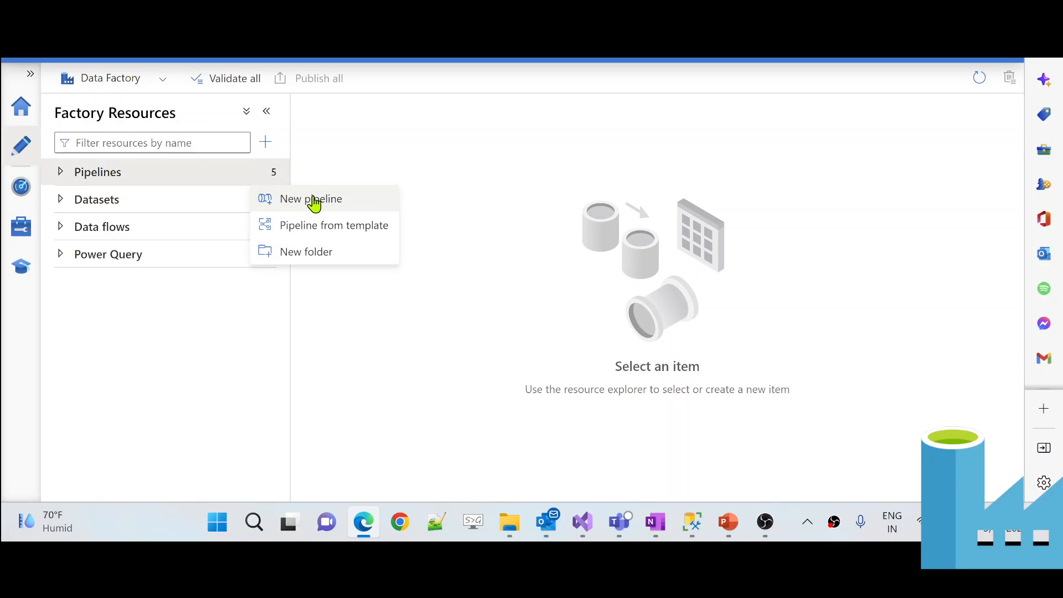
{"action": "left_click", "coordinate": [311, 200]}
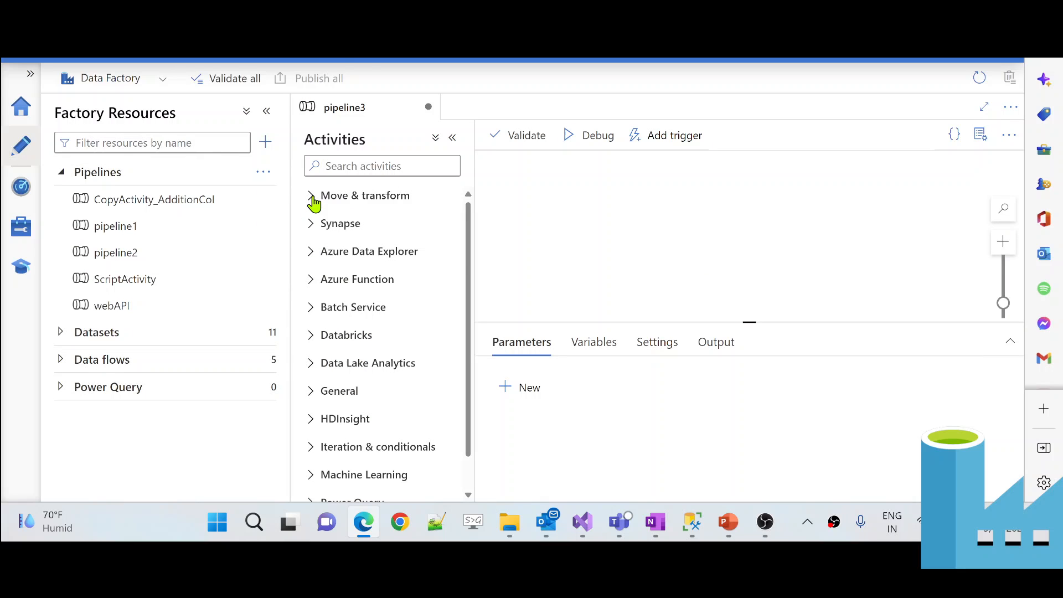
{"action": "left_click", "coordinate": [977, 142]}
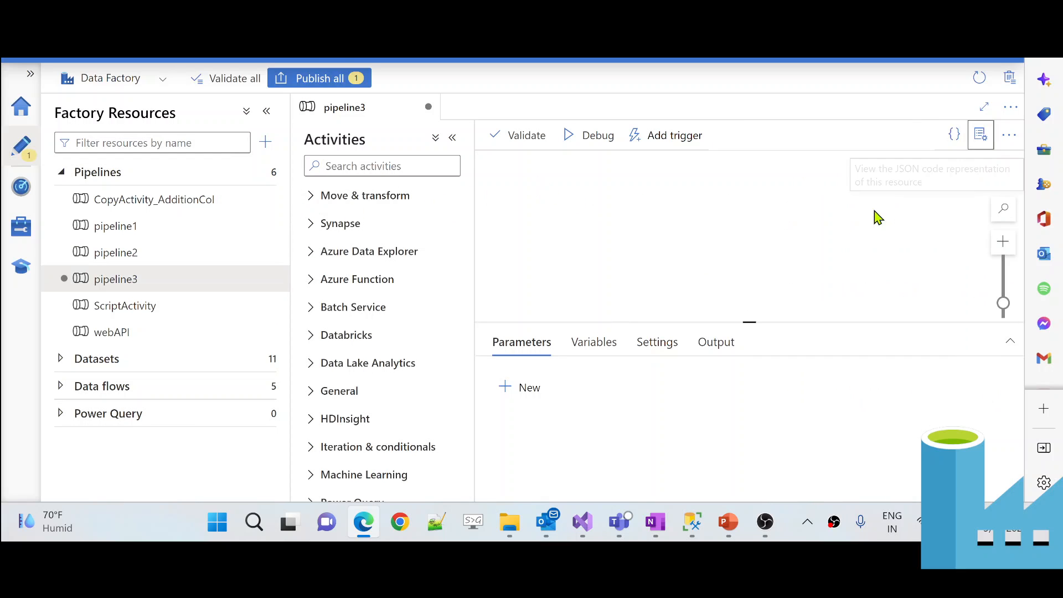
{"action": "left_click", "coordinate": [454, 139]}
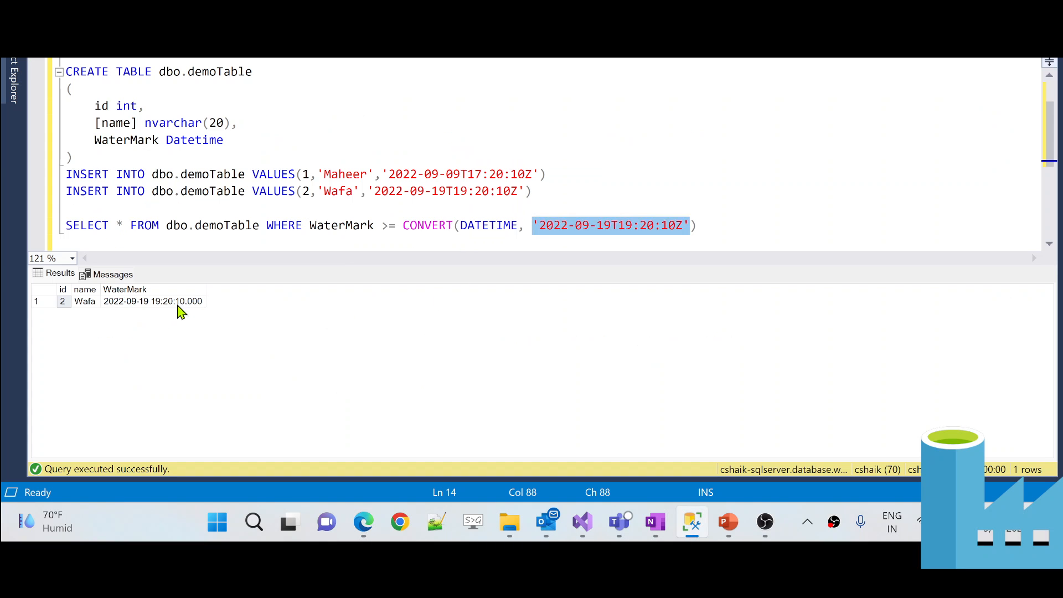
{"action": "left_click_drag", "start_coordinate": [260, 226], "coordinate": [47, 224]}
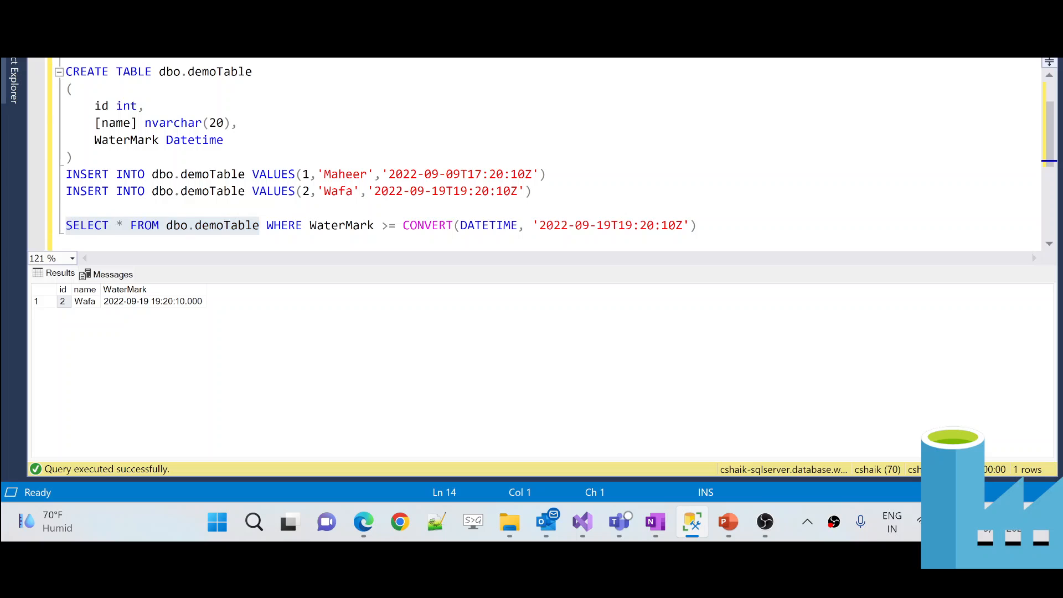
{"action": "key", "text": "F5"}
{"action": "left_click", "coordinate": [146, 305]}
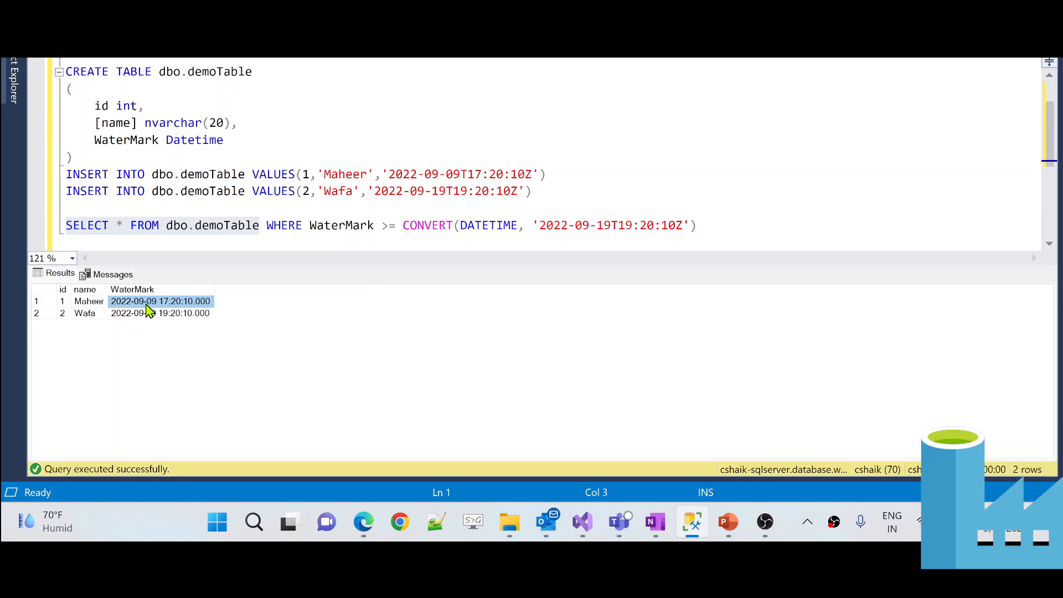
{"action": "left_click", "coordinate": [126, 317]}
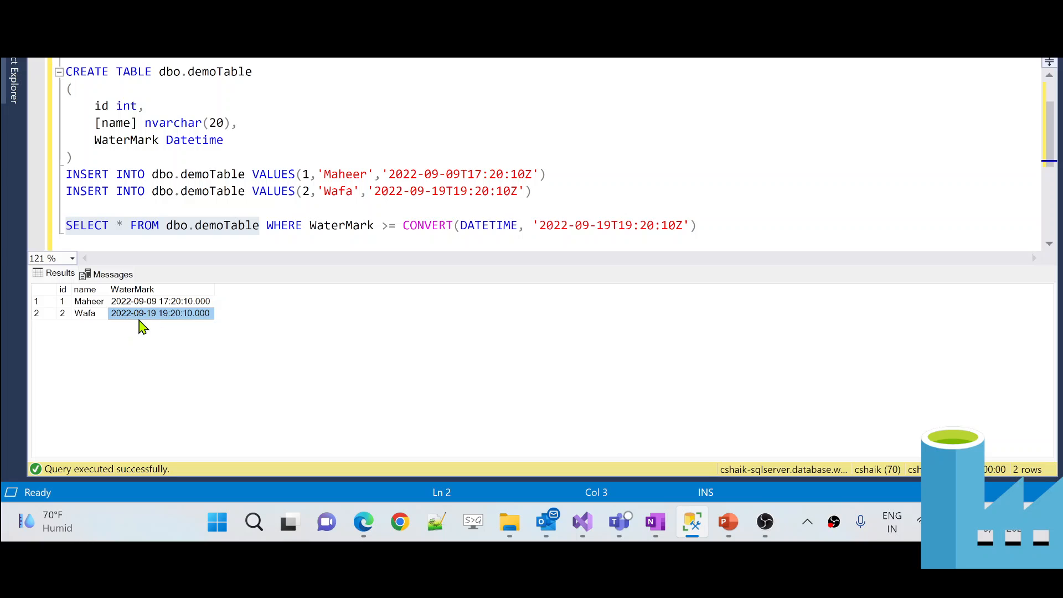
{"action": "left_click", "coordinate": [125, 305]}
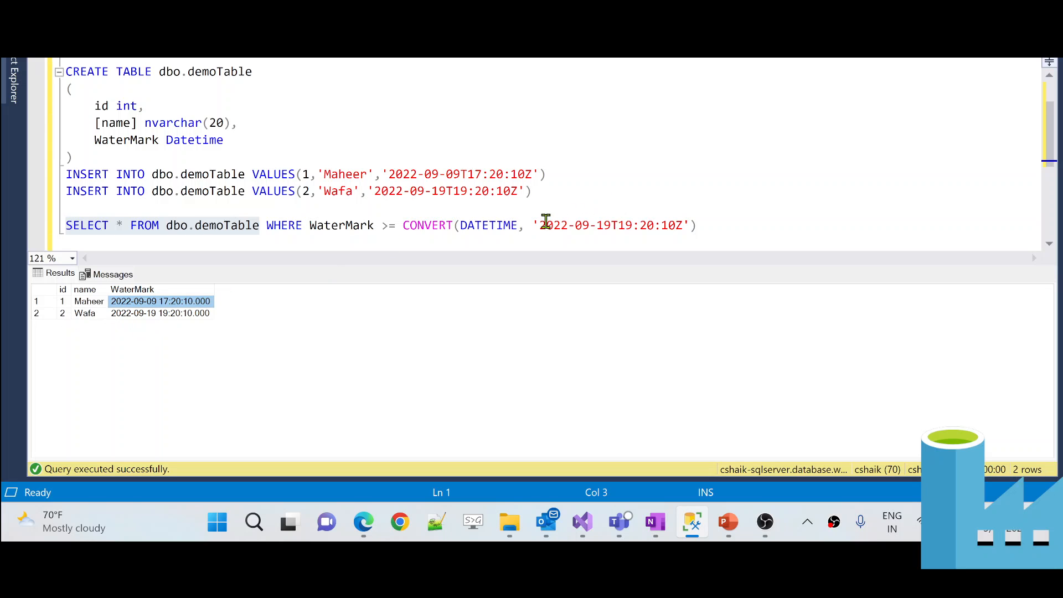
- Paste a timestamp over the filter's date literal, then undo it, leaving the date unchanged
{"action": "left_click_drag", "start_coordinate": [541, 223], "coordinate": [684, 222]}
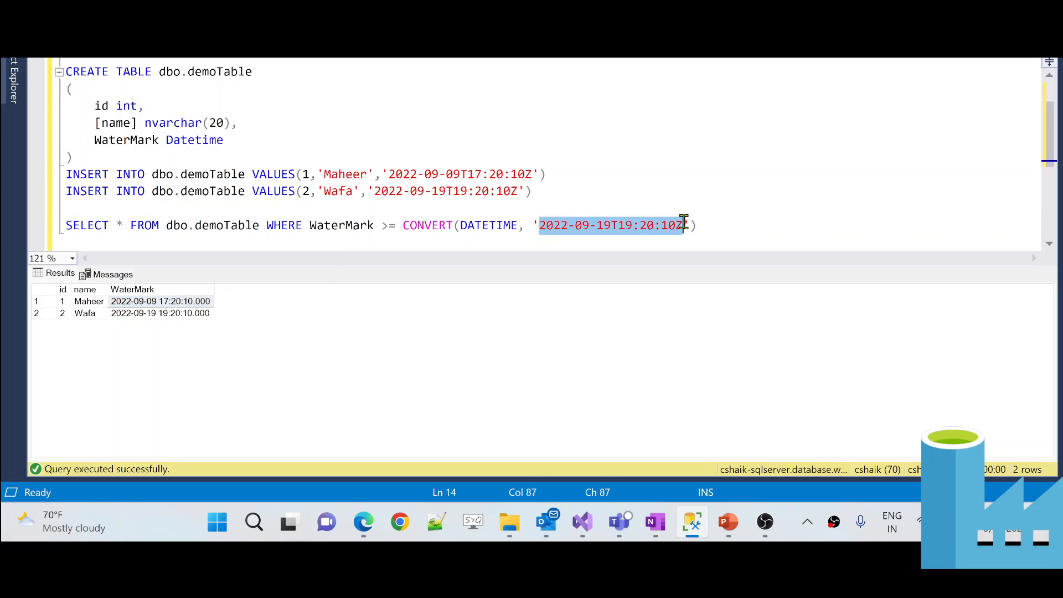
{"action": "key", "text": "ctrl+v"}
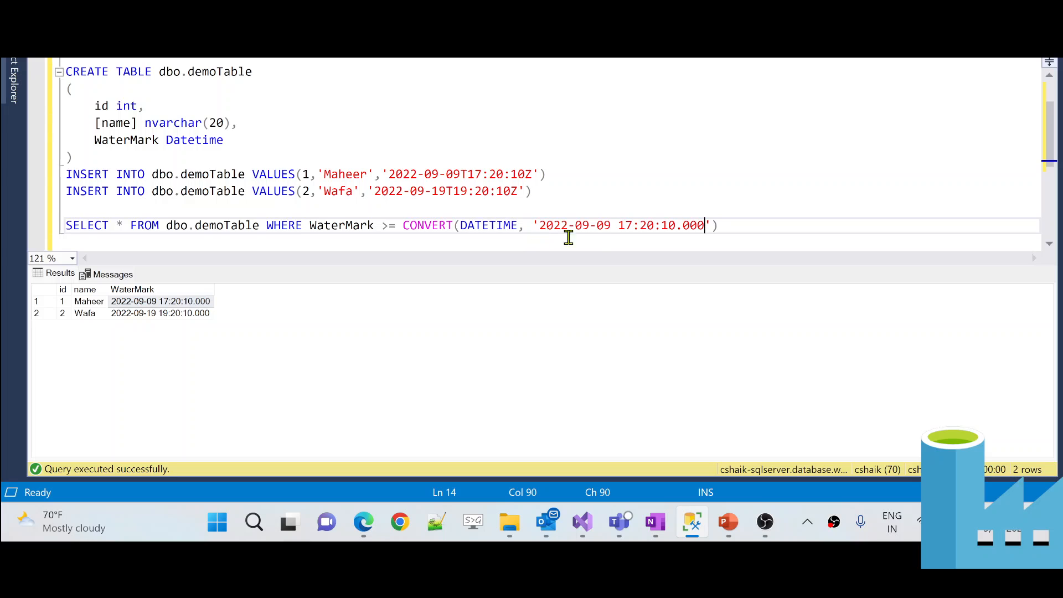
{"action": "key", "text": "ctrl+z"}
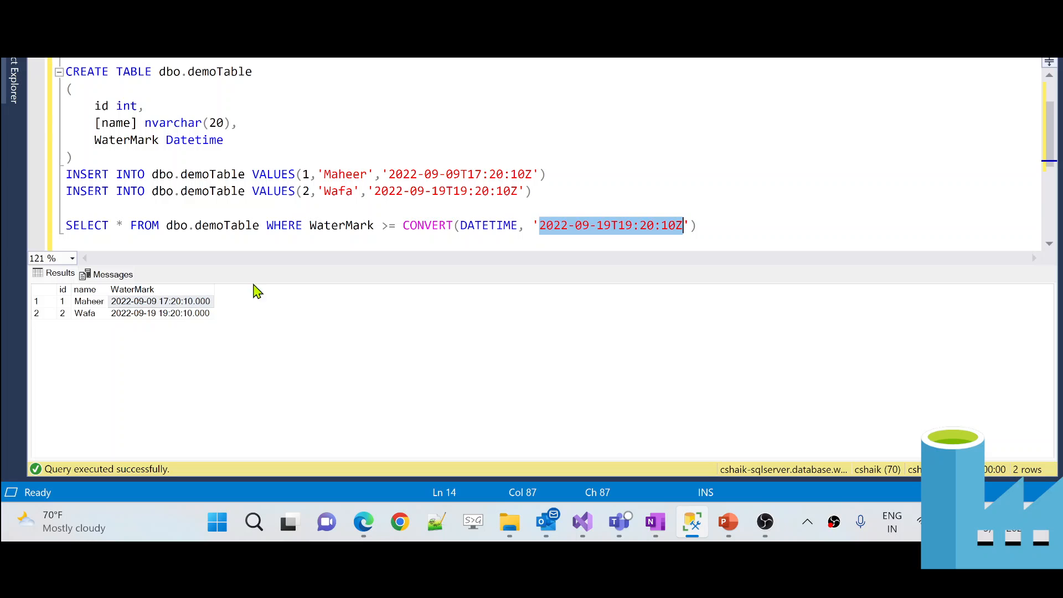
{"action": "left_click", "coordinate": [597, 229]}
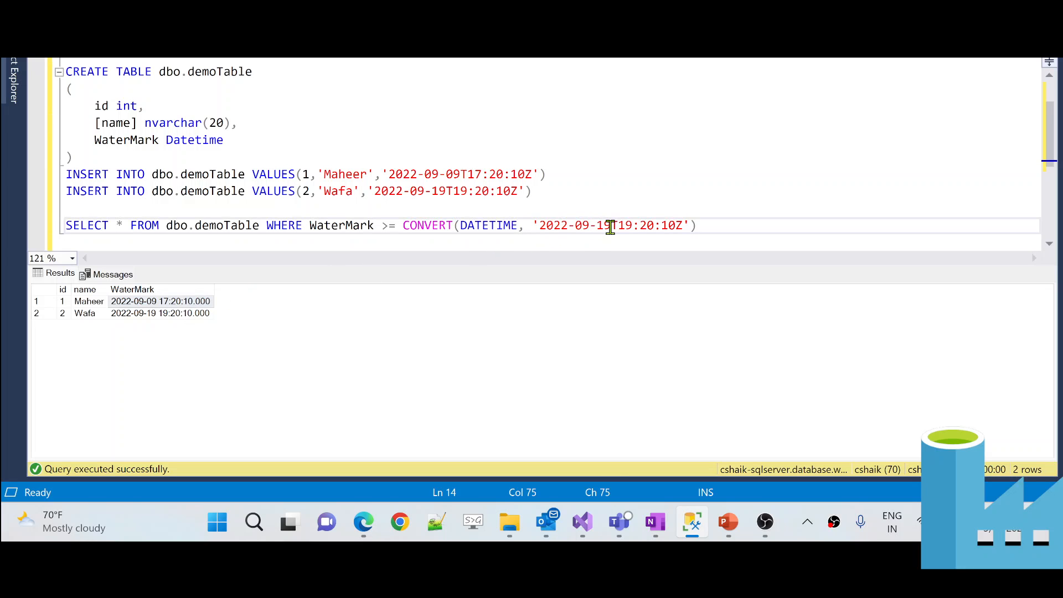
- Edit the filter's date literal to 2022-09-09T17:20:10Z
{"action": "key", "text": "BackSpace"}
{"action": "key", "text": "BackSpace"}
{"action": "type", "text": "09"}
{"action": "key", "text": "BackSpace"}
{"action": "type", "text": "7"}
{"action": "key", "text": "BackSpace"}
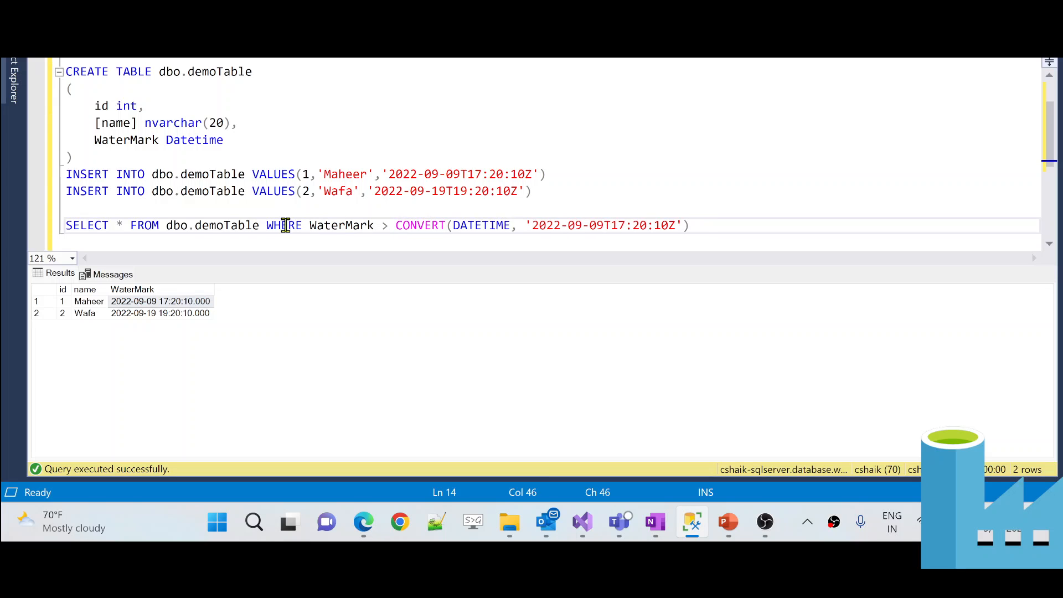
- Compare the edited filter date with both rows' WaterMark values in the grid
{"action": "left_click_drag", "start_coordinate": [260, 225], "coordinate": [151, 225]}
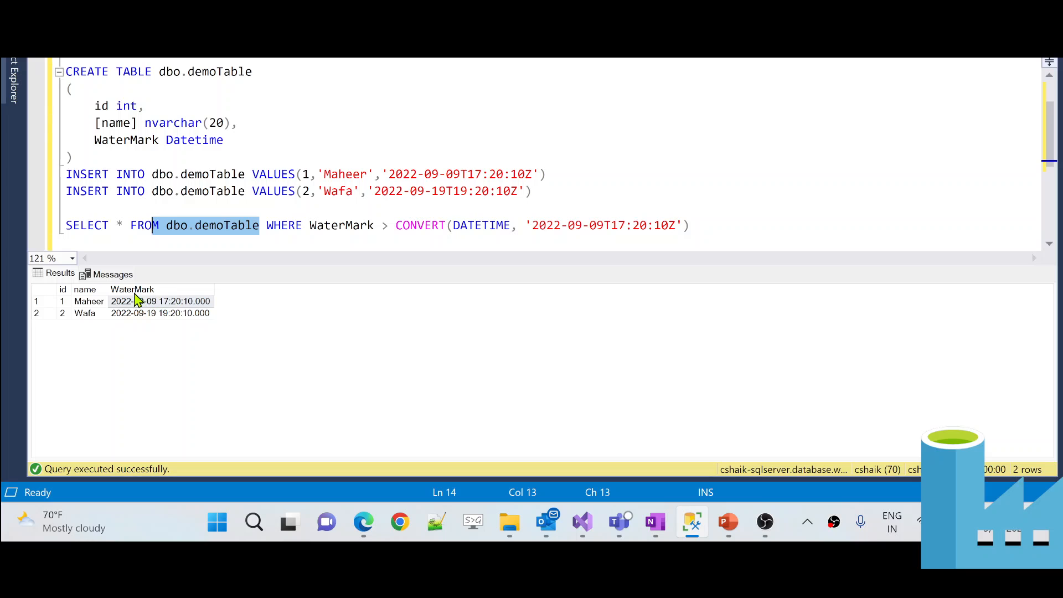
{"action": "left_click", "coordinate": [171, 314]}
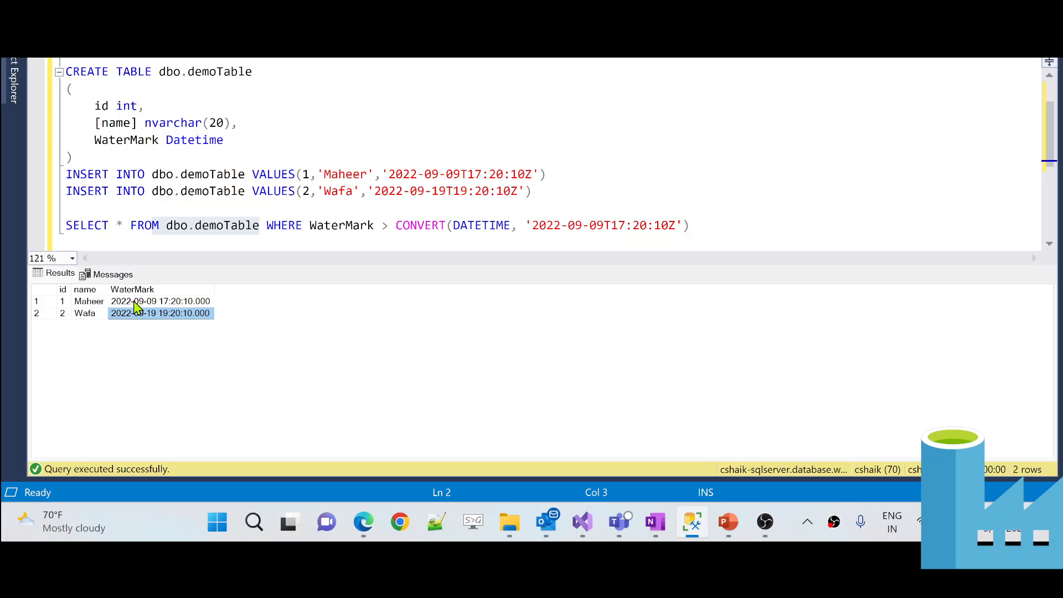
{"action": "left_click", "coordinate": [134, 301]}
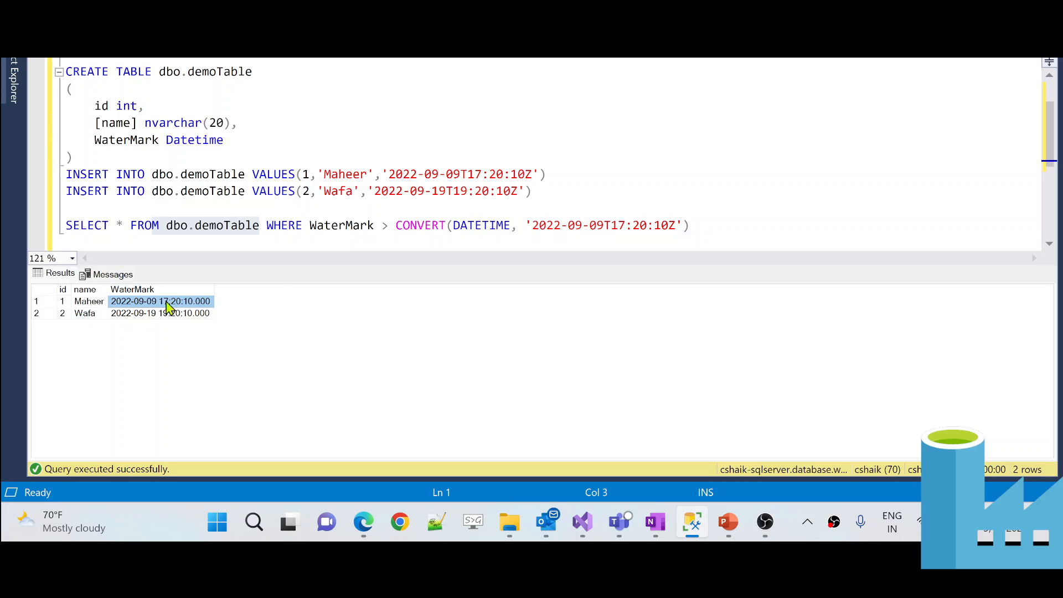
{"action": "left_click", "coordinate": [703, 224]}
- Run the WaterMark > '2022-09-09T17:20:10Z' query, confirming only the second row returns
{"action": "key", "text": "shift+Home"}
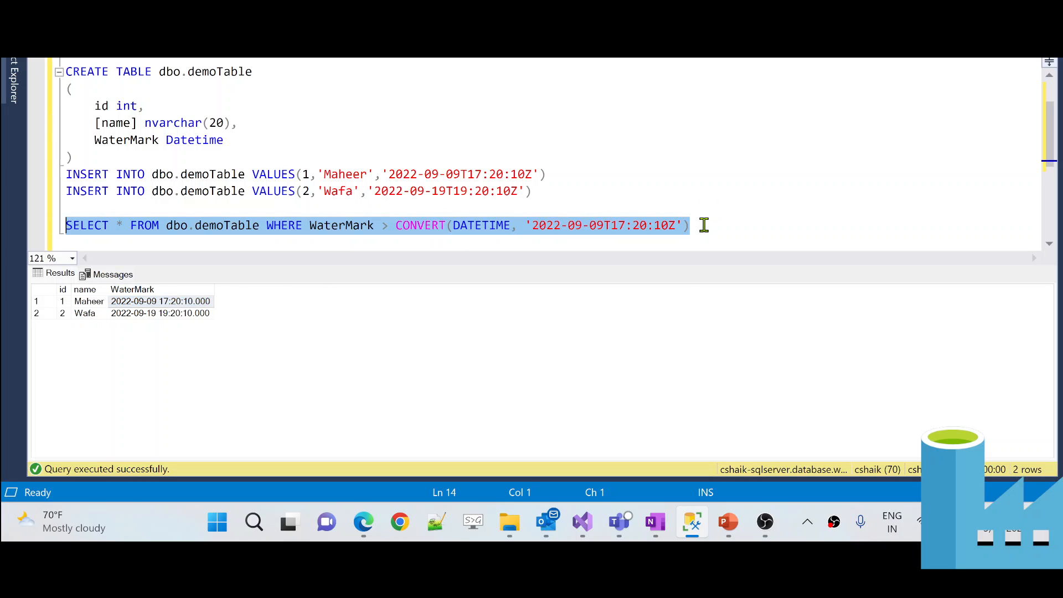
{"action": "key", "text": "F5"}
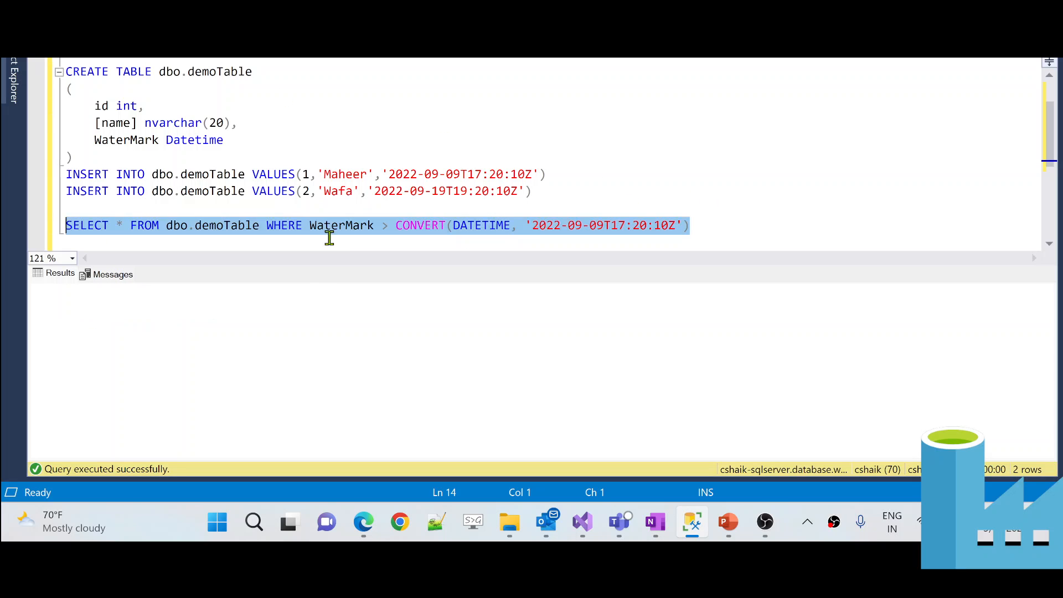
{"action": "left_click", "coordinate": [263, 319]}
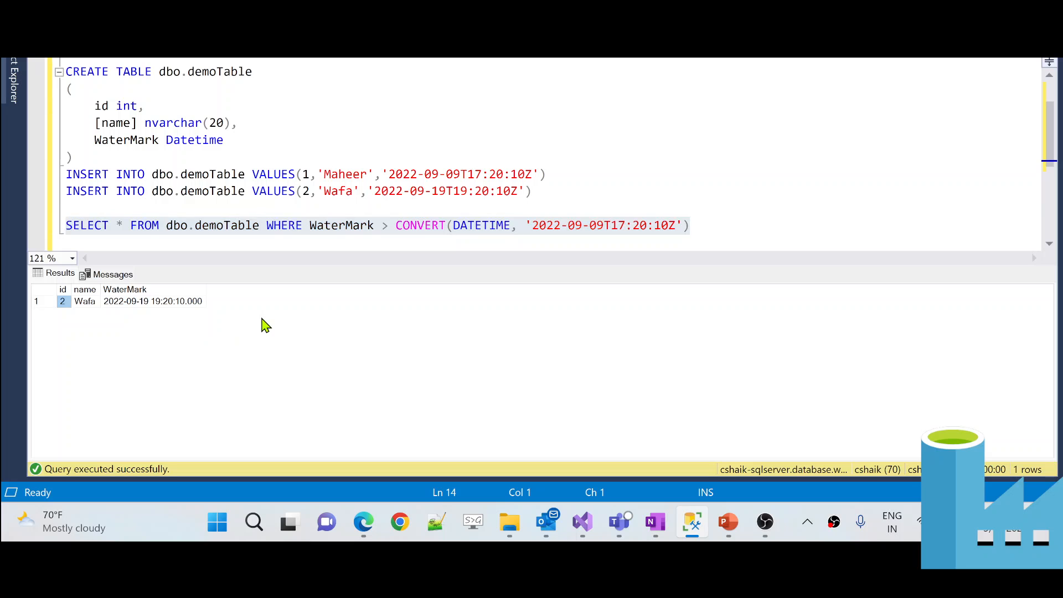
{"action": "left_click", "coordinate": [548, 226]}
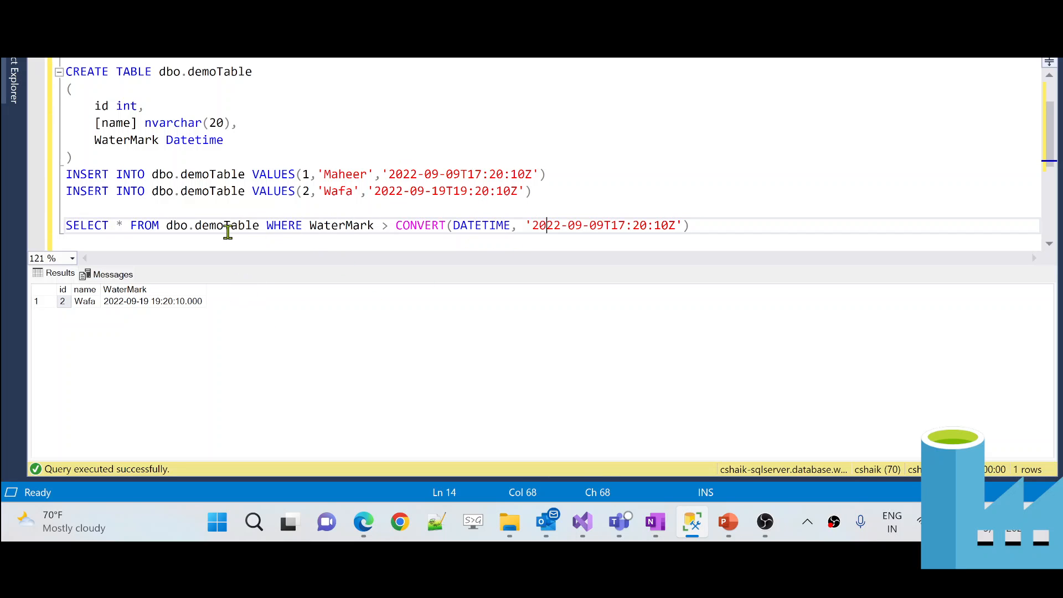
- Run SELECT * FROM dbo.demoTable to show both rows, then return to Azure Data Factory
{"action": "left_click_drag", "start_coordinate": [260, 227], "coordinate": [65, 226]}
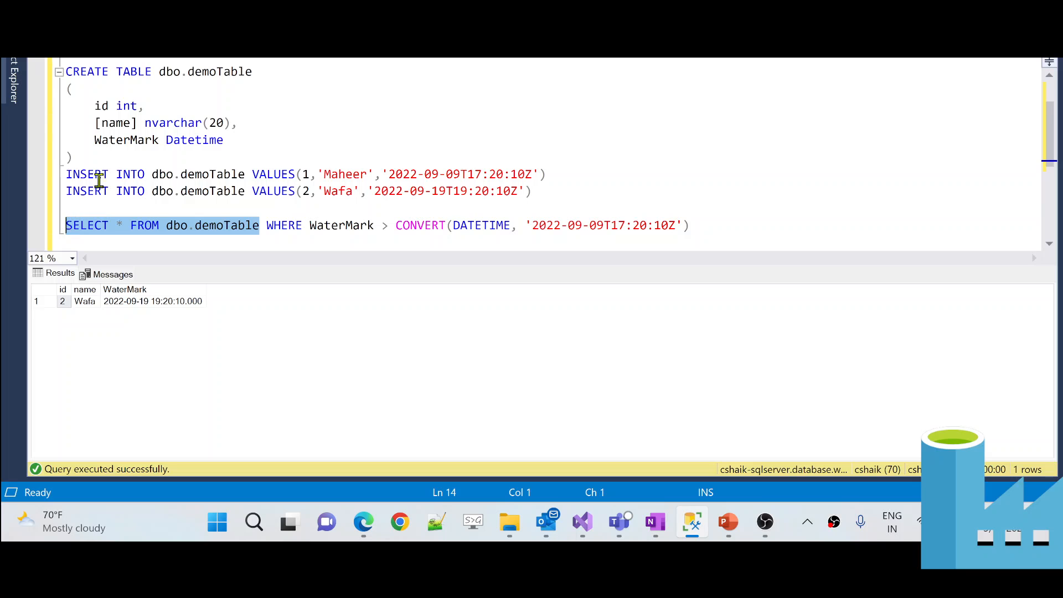
{"action": "key", "text": "F5"}
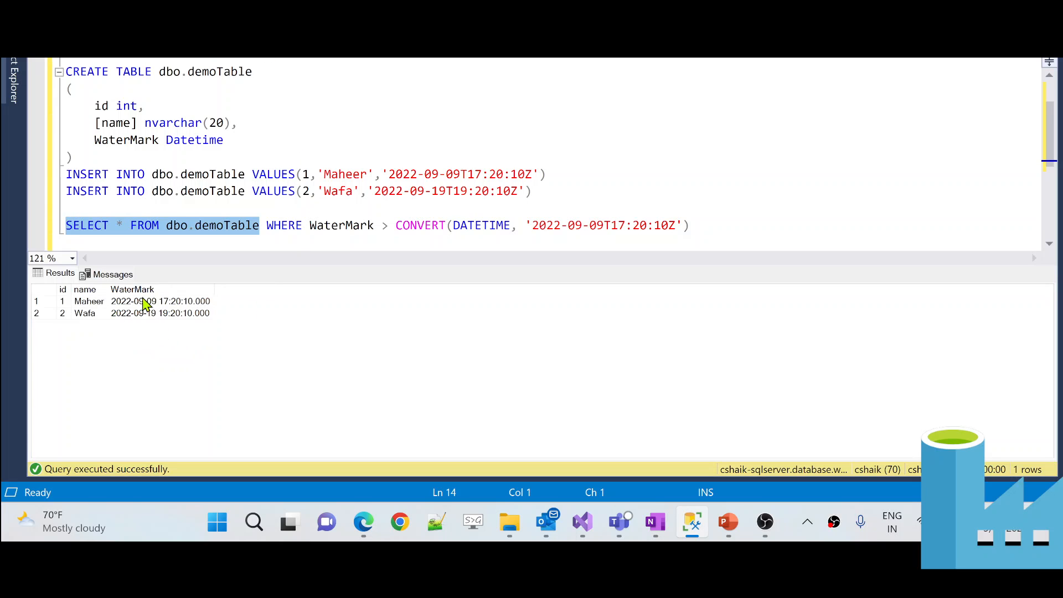
{"action": "left_click", "coordinate": [137, 303]}
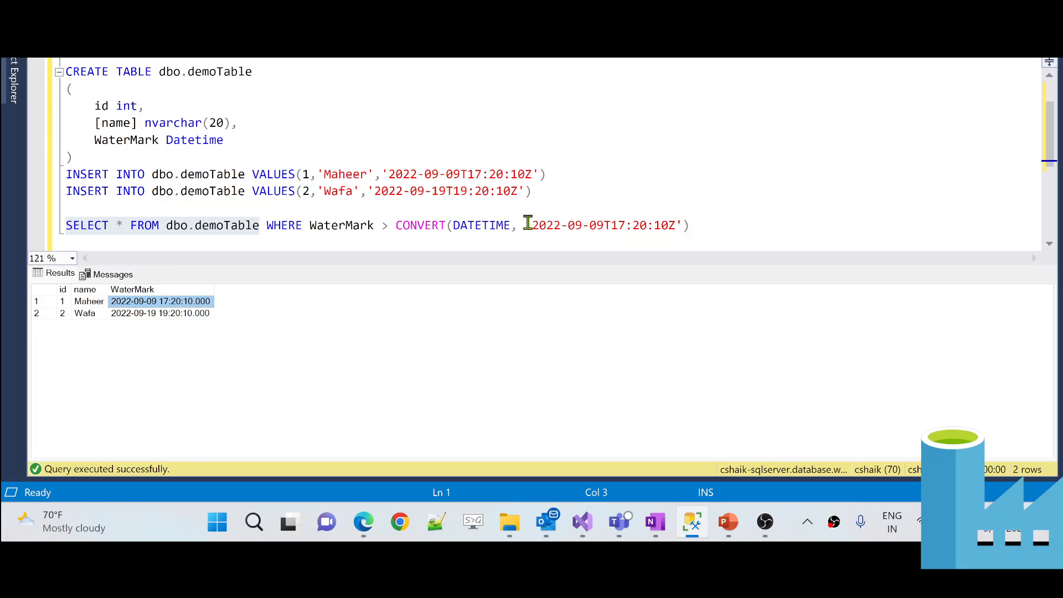
{"action": "left_click_drag", "start_coordinate": [527, 225], "coordinate": [630, 225]}
{"action": "left_click", "coordinate": [712, 227]}
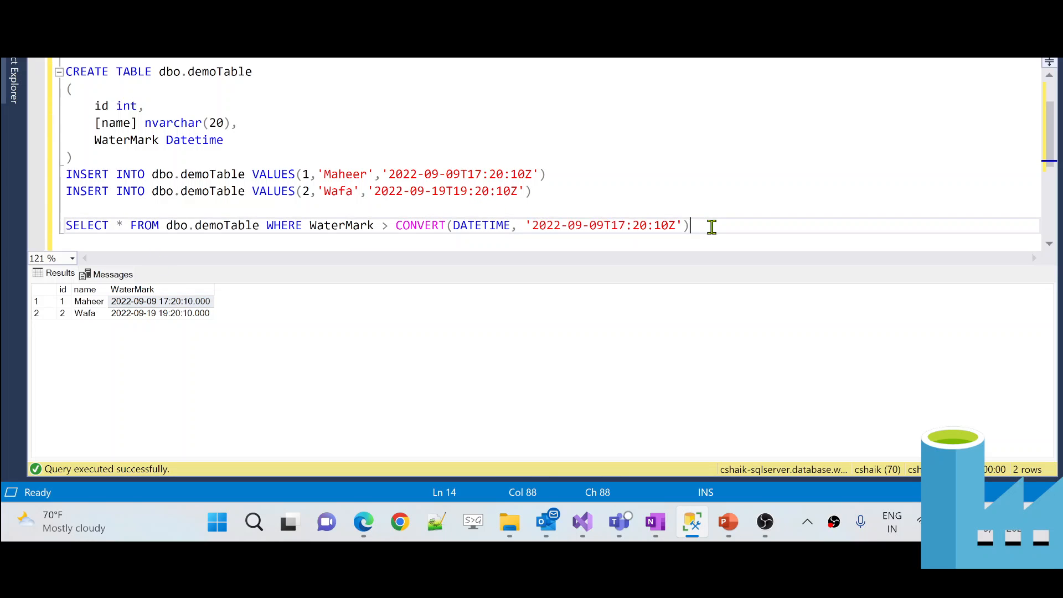
{"action": "key", "text": "shift+Home"}
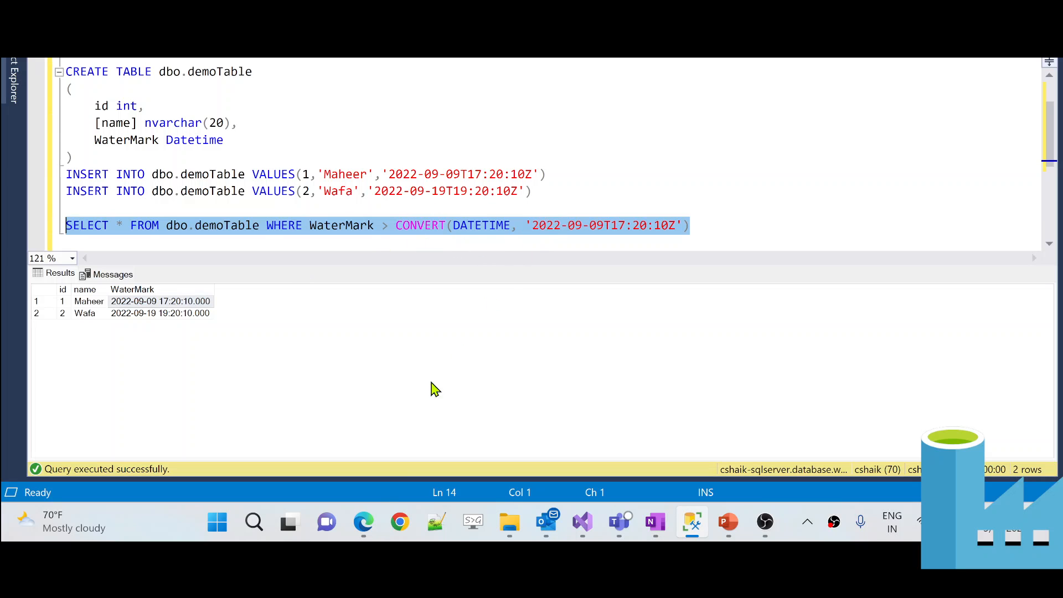
{"action": "left_click", "coordinate": [364, 522]}
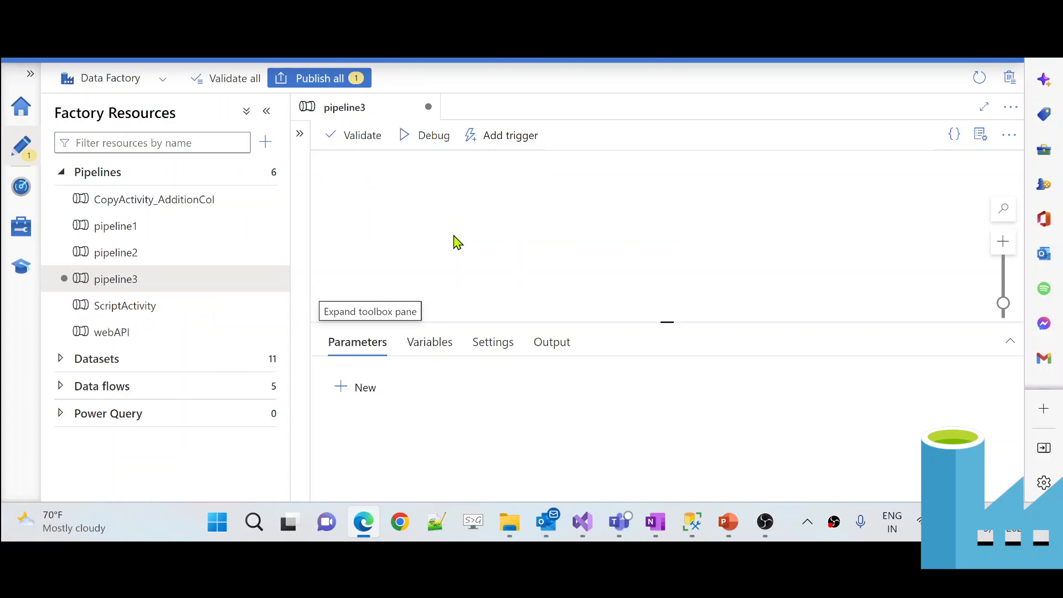
- Search activities for 'look' and drop a Lookup activity onto the pipeline3 canvas
{"action": "left_click", "coordinate": [268, 113]}
{"action": "left_click", "coordinate": [67, 135]}
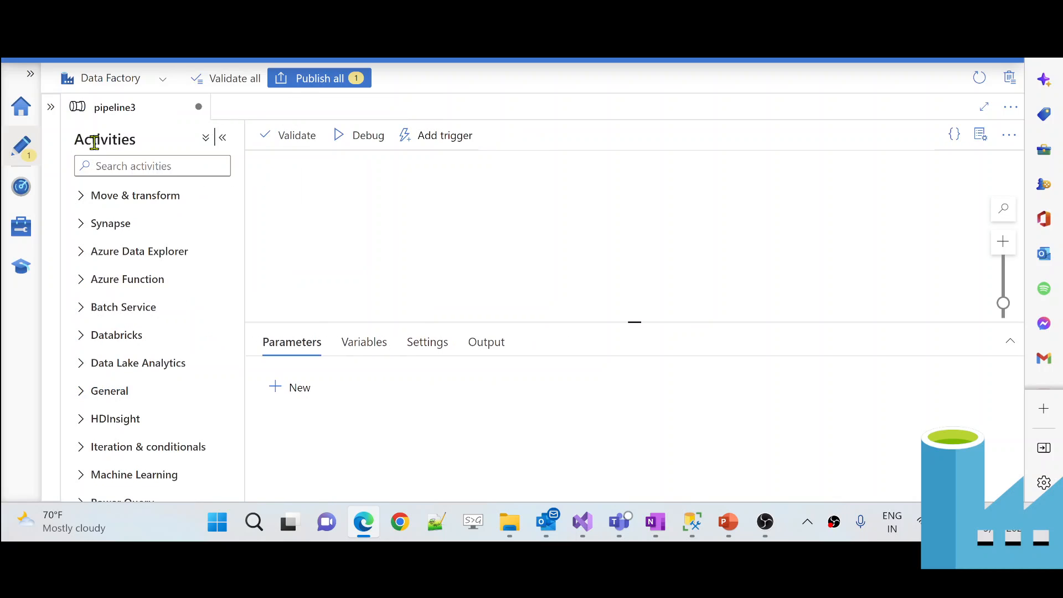
{"action": "left_click", "coordinate": [100, 166]}
{"action": "type", "text": "look"}
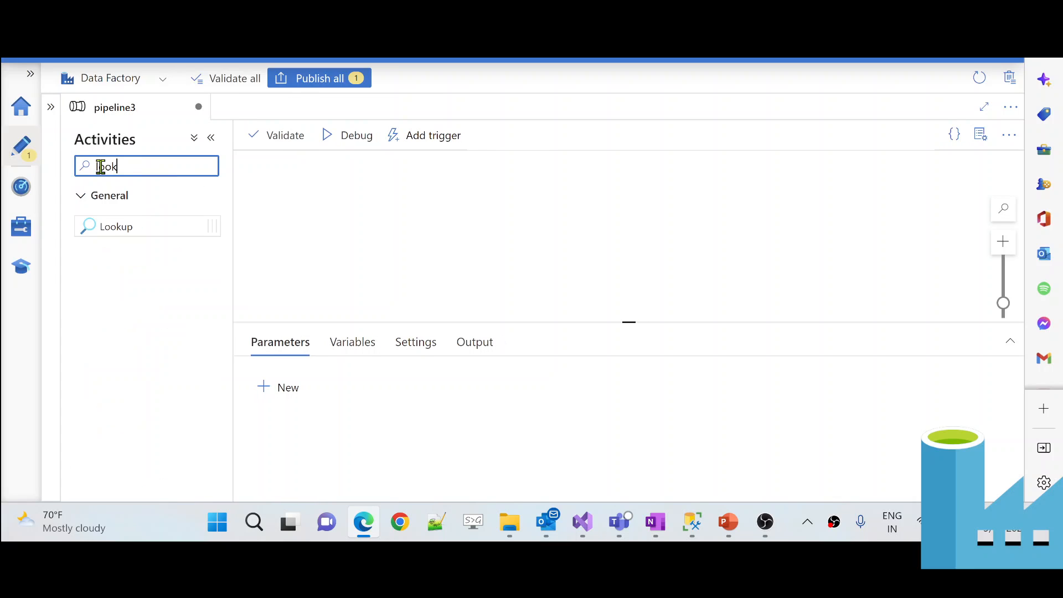
{"action": "left_click_drag", "start_coordinate": [231, 226], "coordinate": [359, 217]}
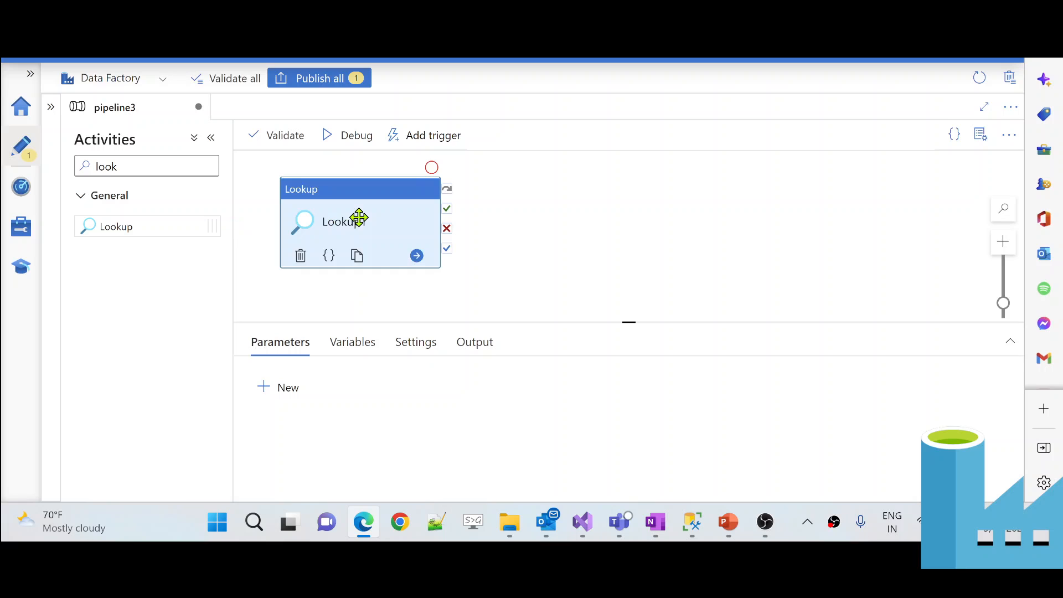
- Set Lookup1's source dataset to tblEmps and switch it to Query mode
{"action": "left_click", "coordinate": [333, 341]}
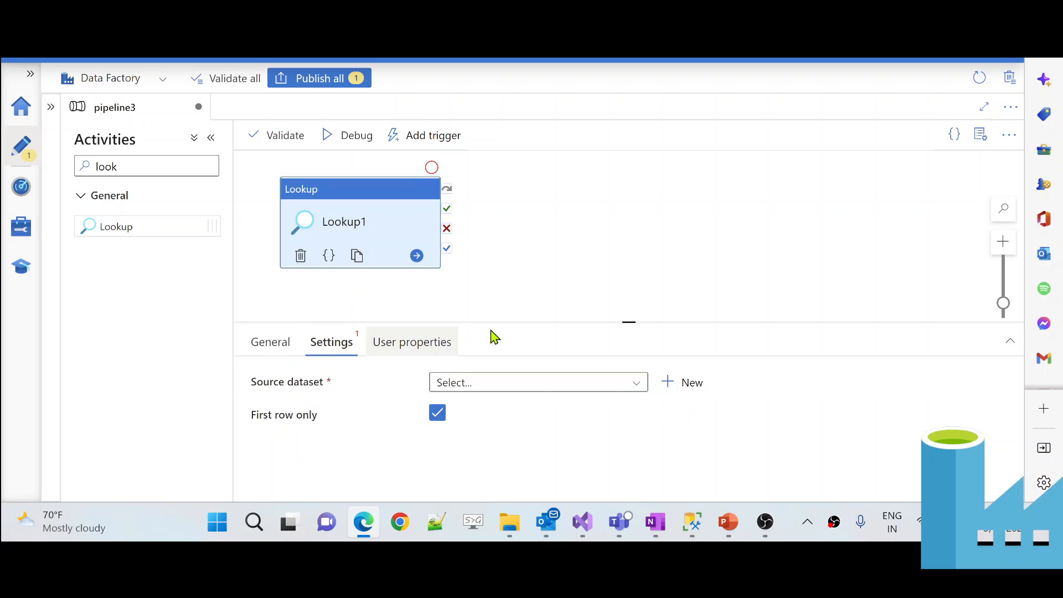
{"action": "left_click_drag", "start_coordinate": [526, 318], "coordinate": [529, 212]}
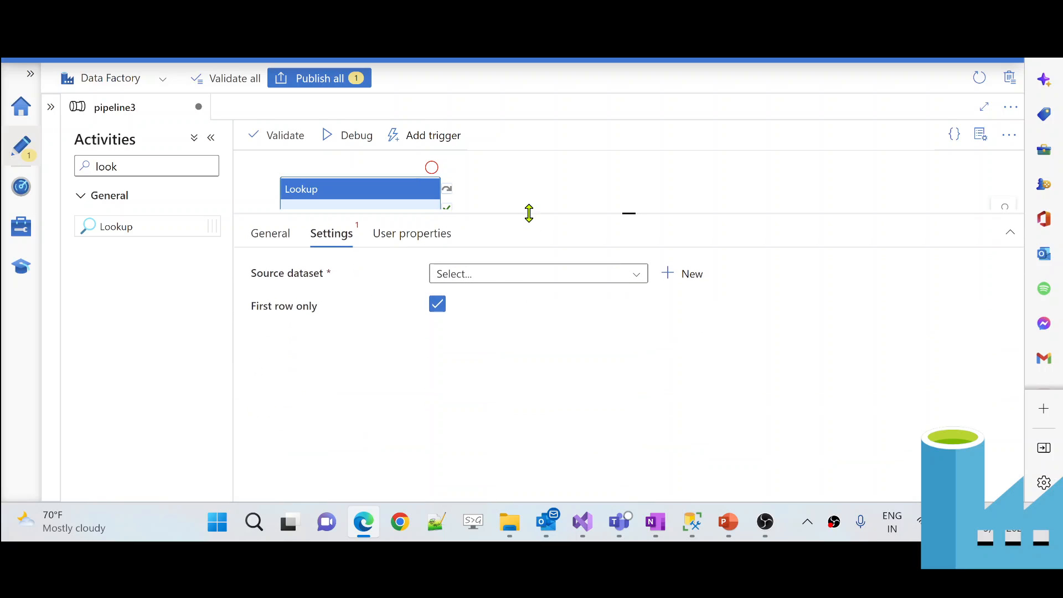
{"action": "left_click", "coordinate": [505, 277]}
{"action": "scroll", "coordinate": [513, 442], "scroll_direction": "down", "scroll_amount": 3}
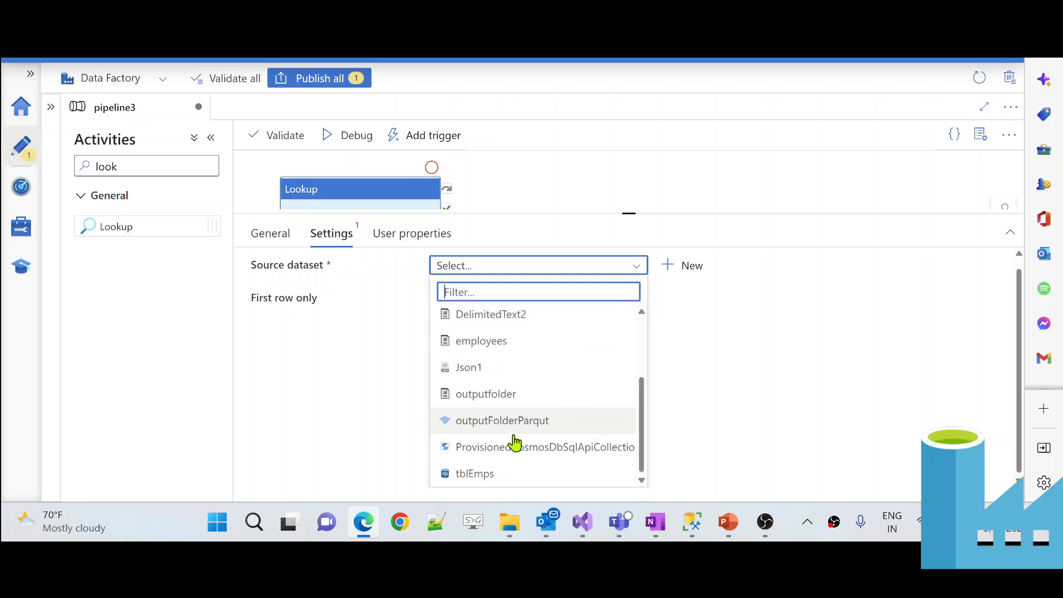
{"action": "left_click", "coordinate": [472, 485]}
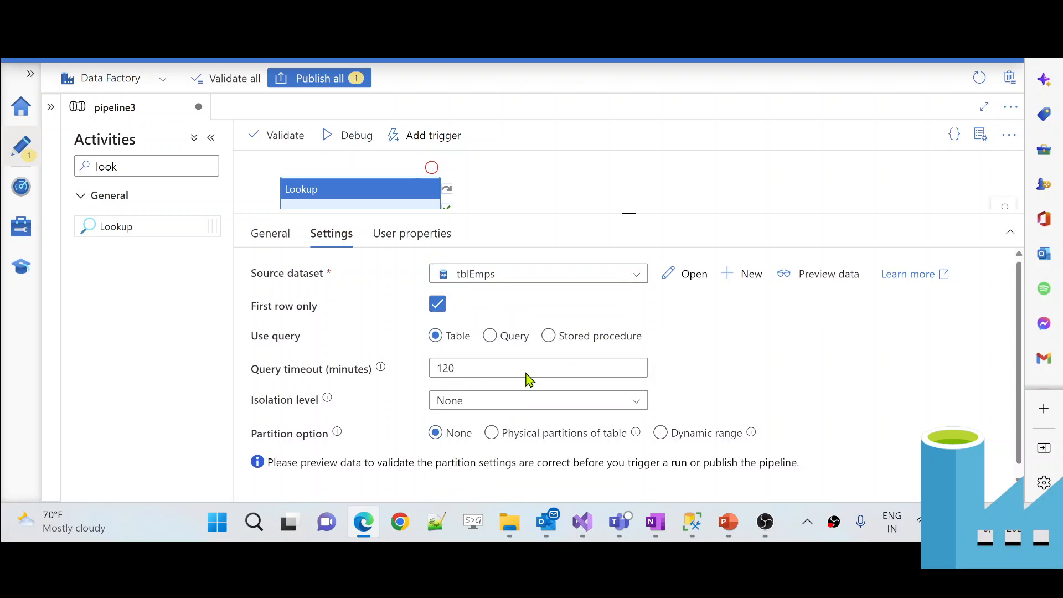
{"action": "left_click", "coordinate": [489, 337]}
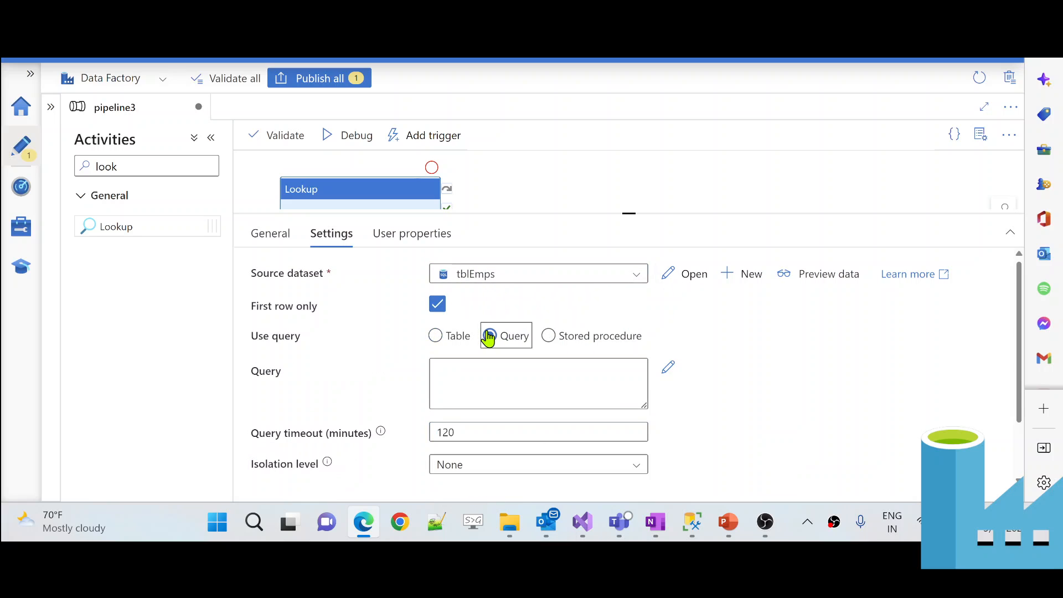
{"action": "left_click", "coordinate": [485, 391]}
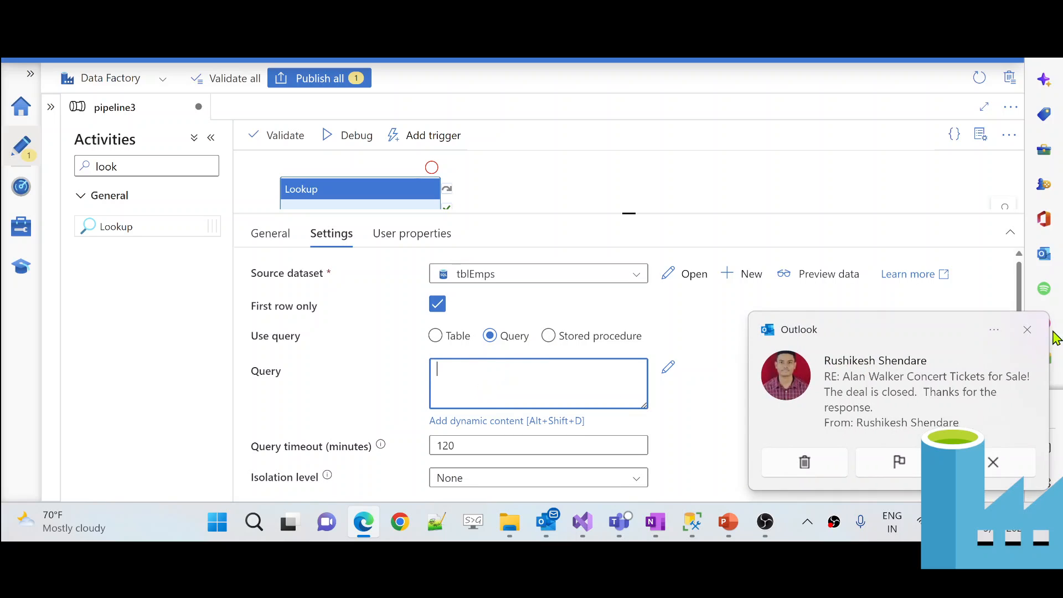
{"action": "left_click", "coordinate": [1028, 330]}
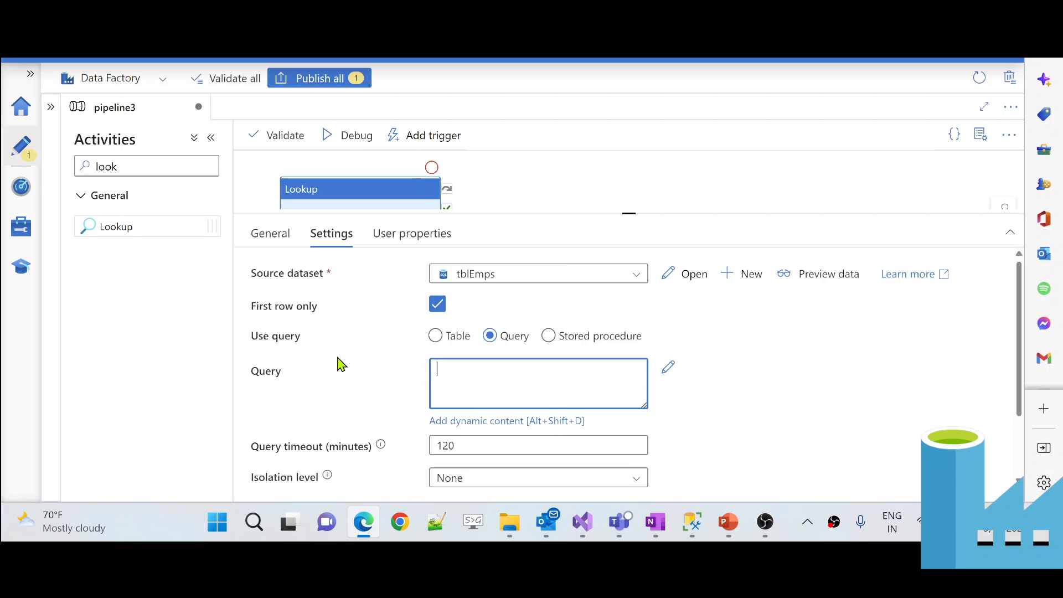
- Write a new line selecting WaterMark from demoTable where name equals one person's name
{"action": "left_click", "coordinate": [693, 521]}
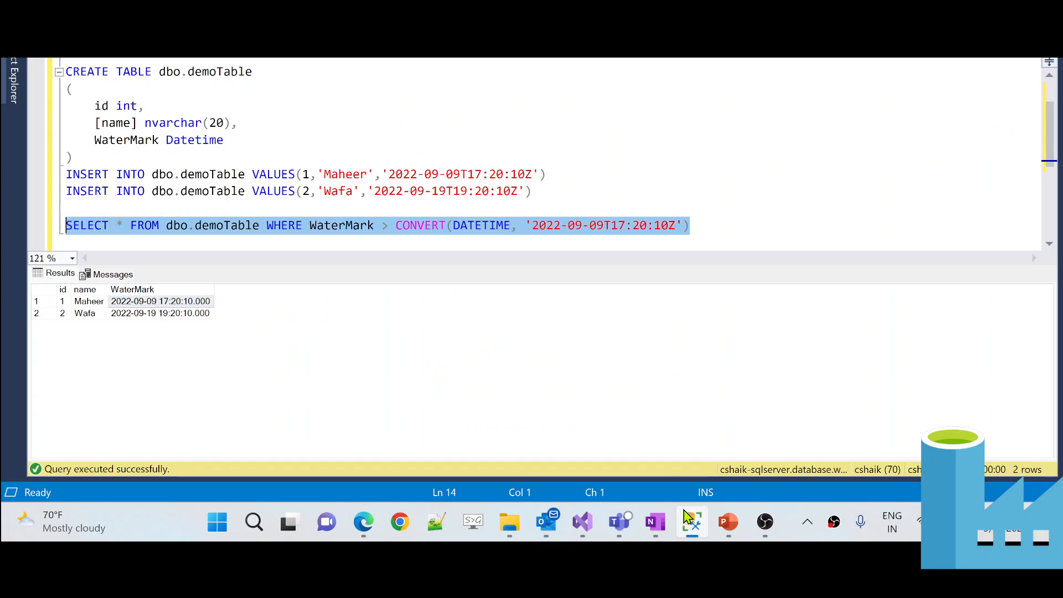
{"action": "left_click", "coordinate": [233, 310]}
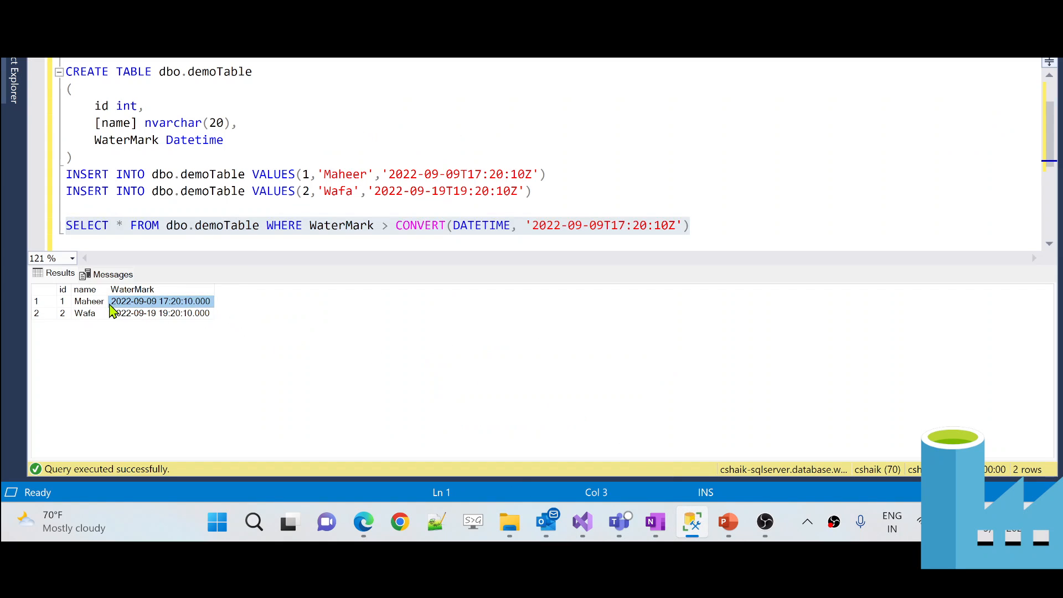
{"action": "left_click", "coordinate": [715, 227]}
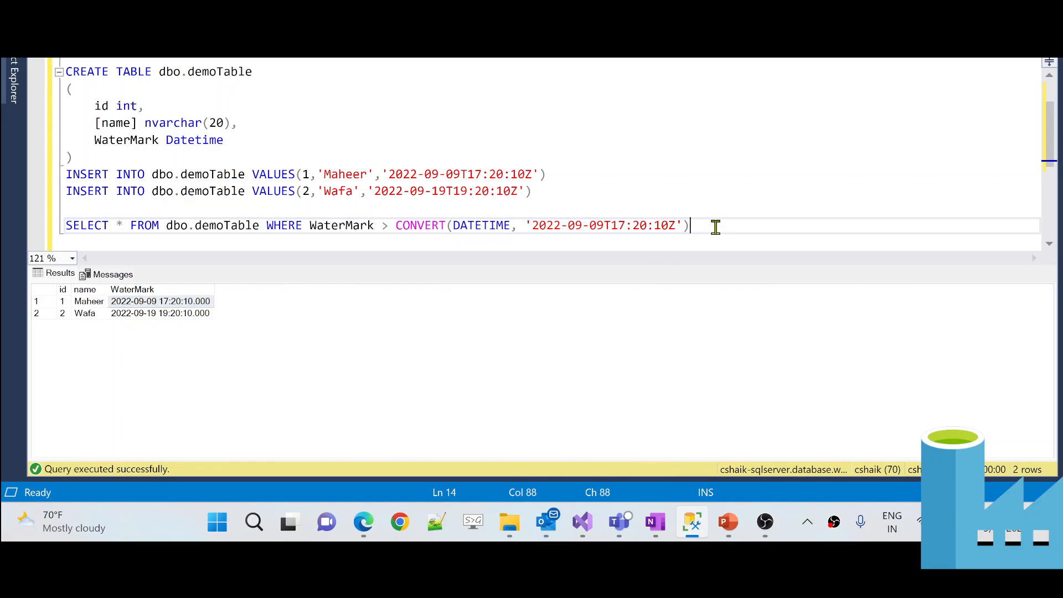
{"action": "left_click", "coordinate": [732, 216]}
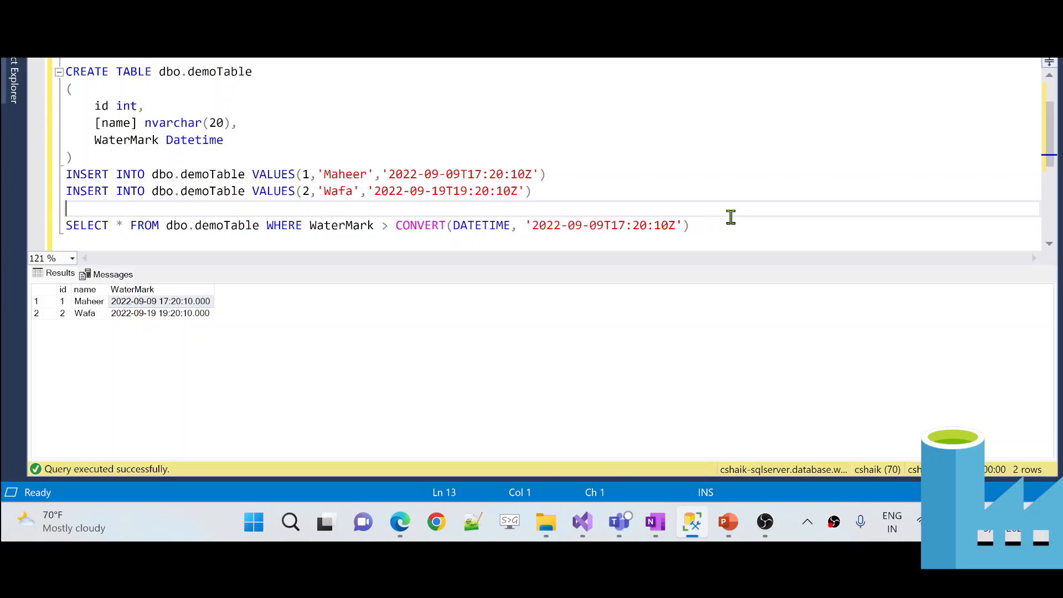
{"action": "left_click", "coordinate": [726, 223]}
{"action": "key", "text": "Return"}
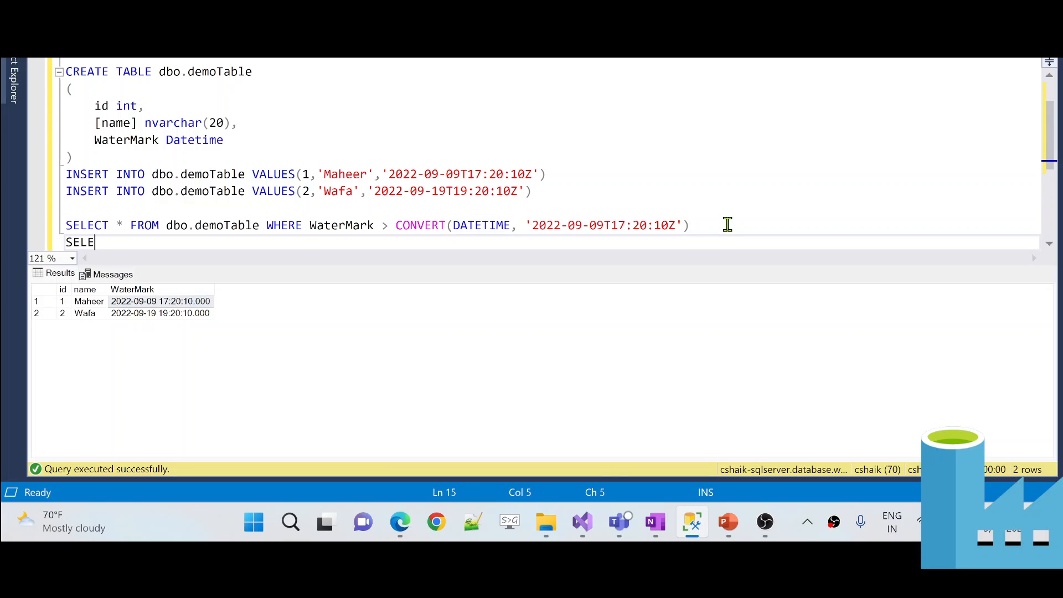
{"action": "type", "text": "SELECT w"}
{"action": "key", "text": "BackSpace"}
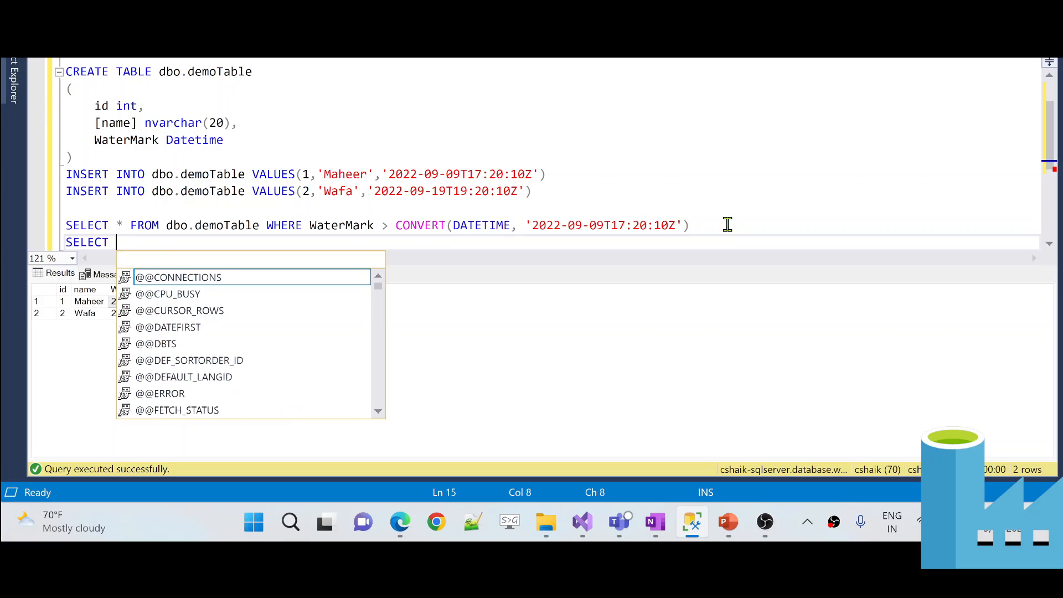
{"action": "type", "text": "WaterMar"}
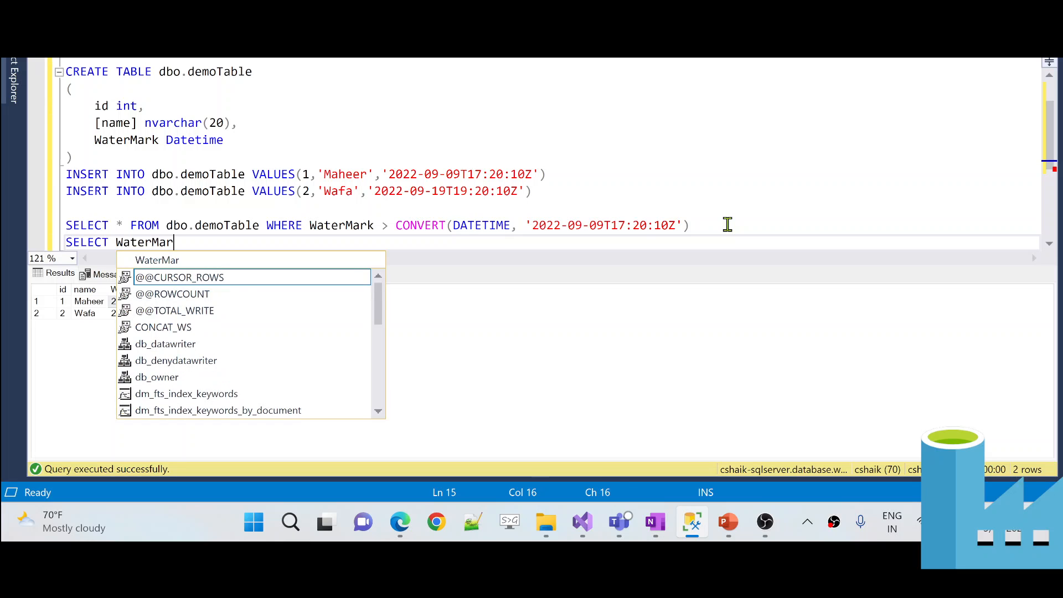
{"action": "type", "text": "k "}
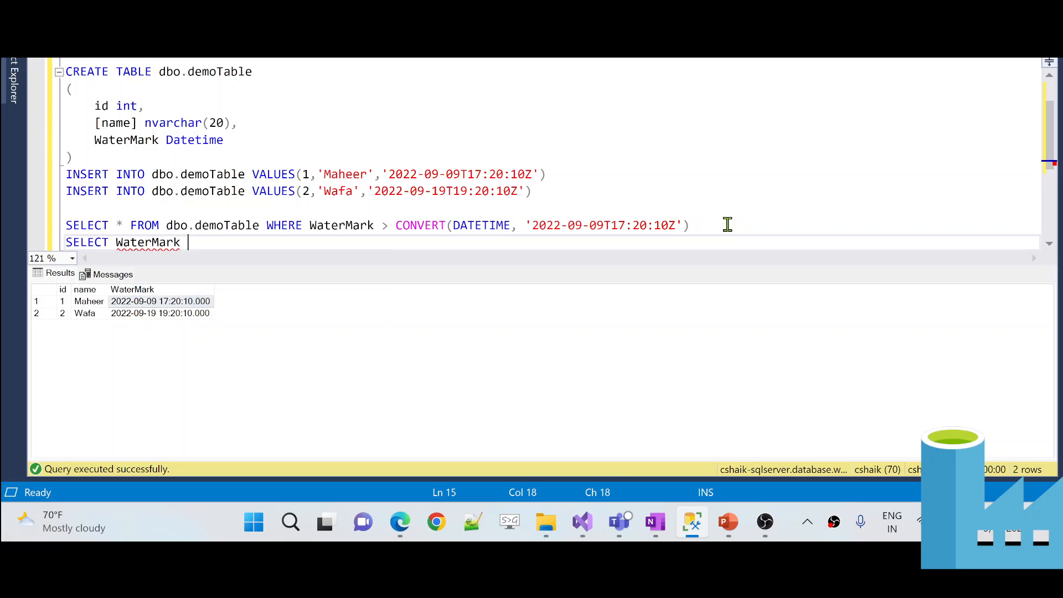
{"action": "type", "text": "FROM dbo.demp"}
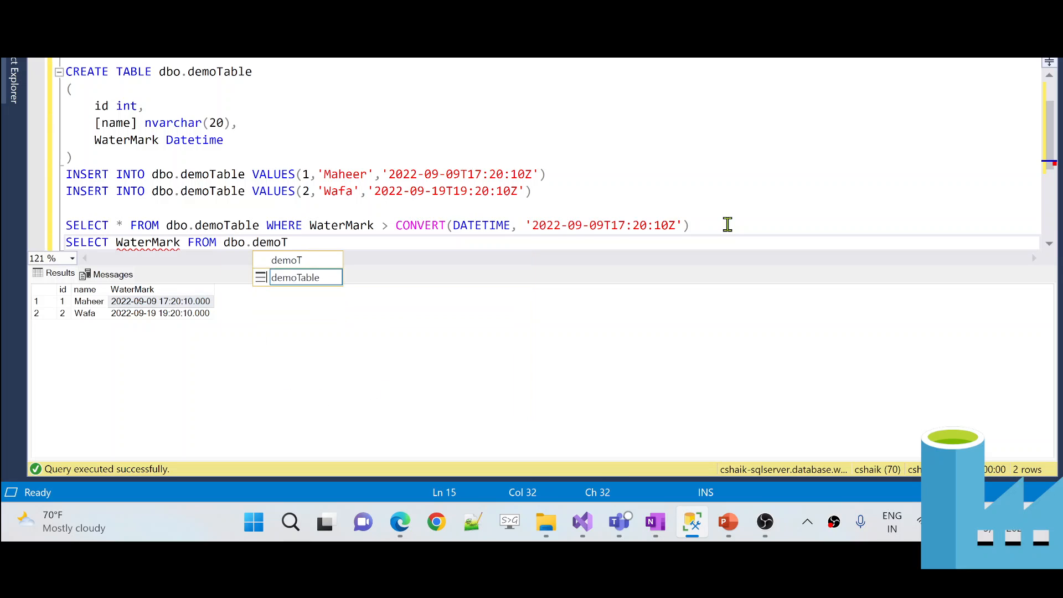
{"action": "type", "text": "able WHER"}
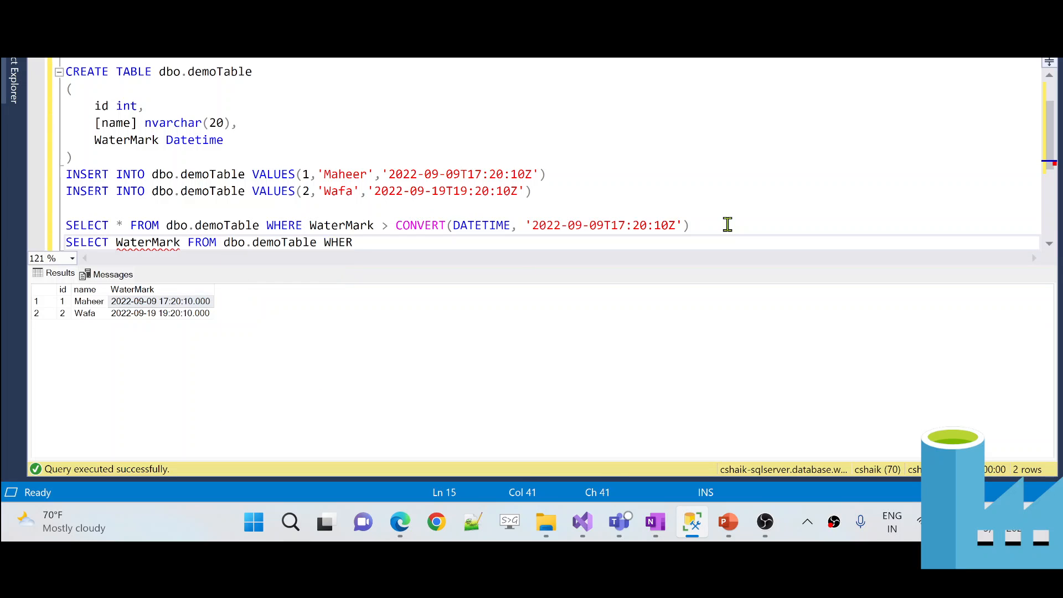
{"action": "type", "text": "E name = 'Maheer"}
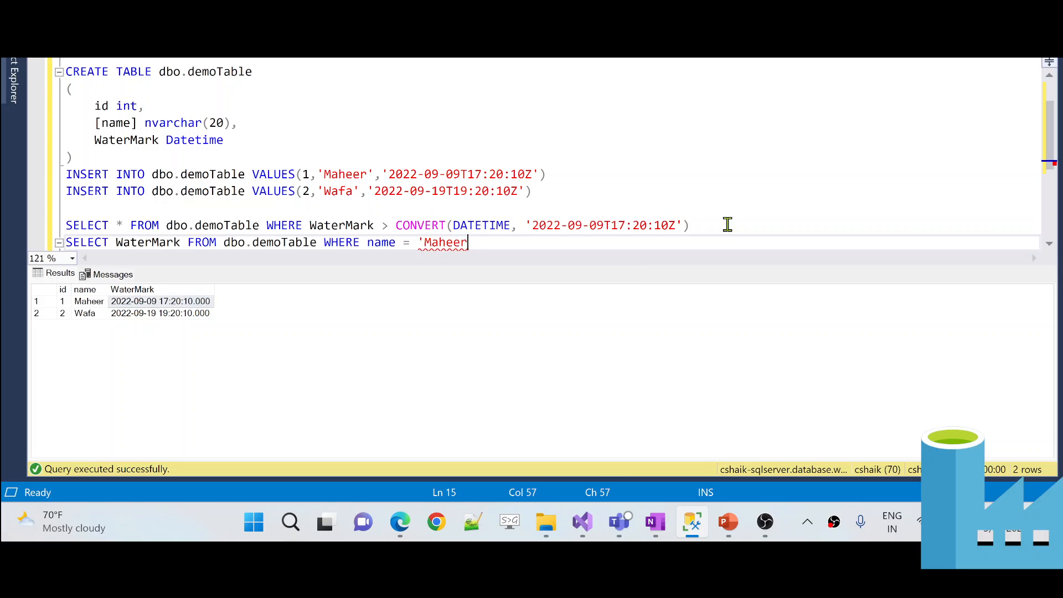
{"action": "left_click", "coordinate": [119, 303]}
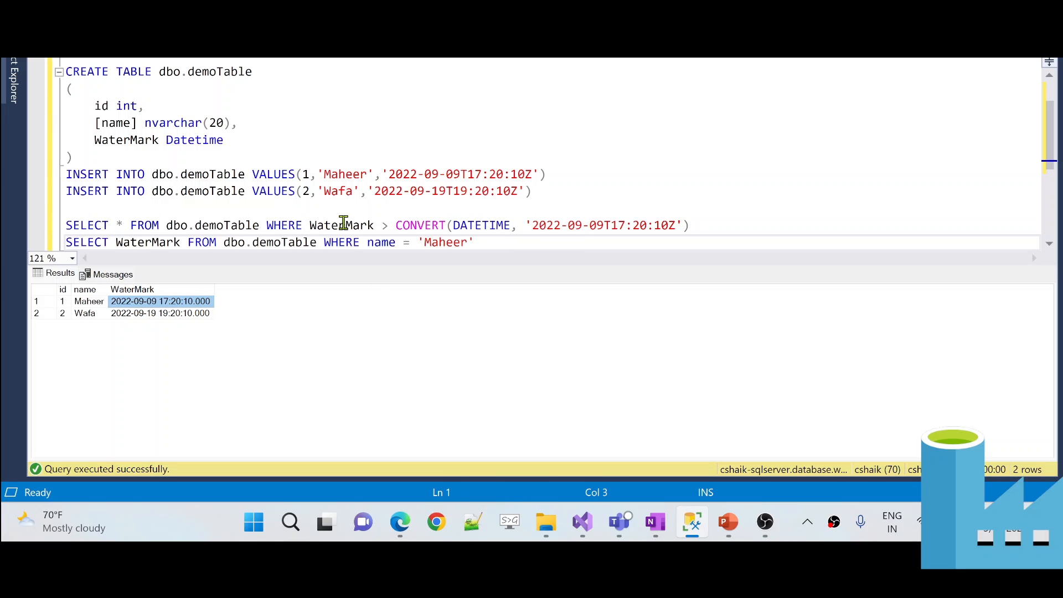
{"action": "left_click_drag", "start_coordinate": [702, 222], "coordinate": [238, 224]}
{"action": "left_click", "coordinate": [492, 242]}
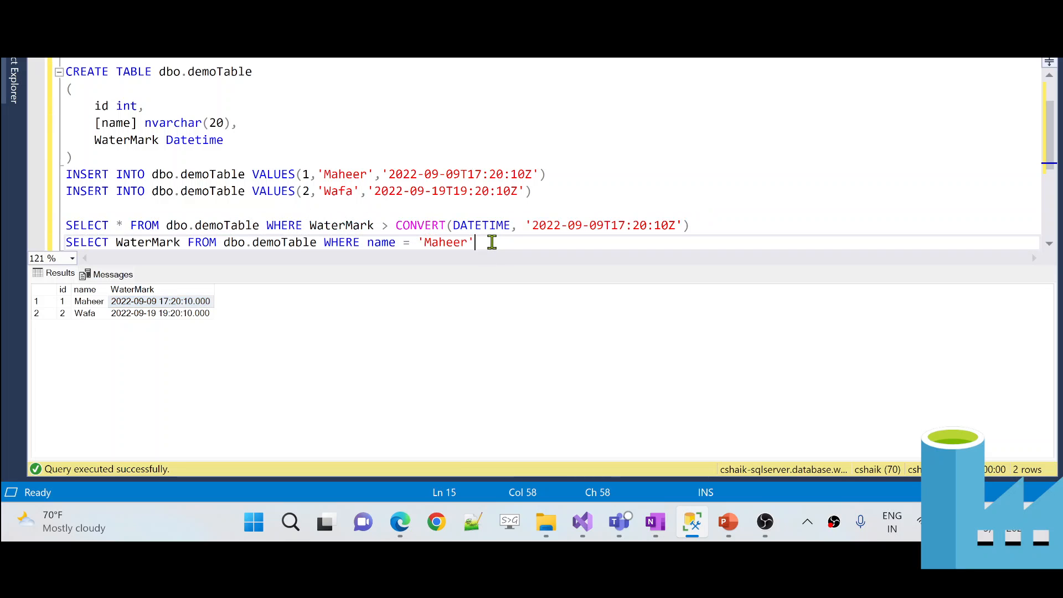
{"action": "key", "text": "shift+Home"}
{"action": "key", "text": "ctrl+c"}
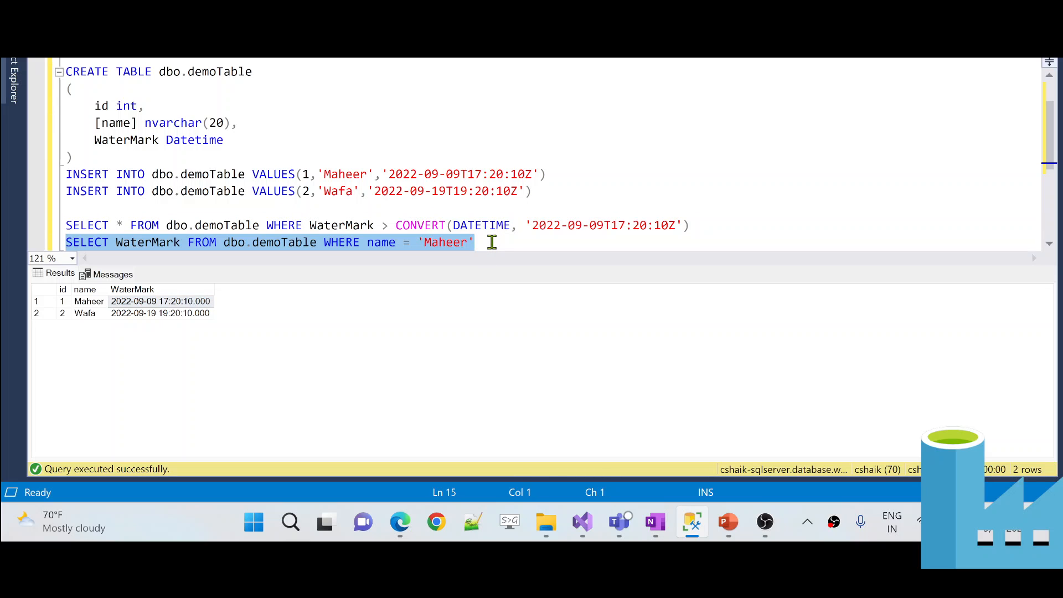
{"action": "key", "text": "F5"}
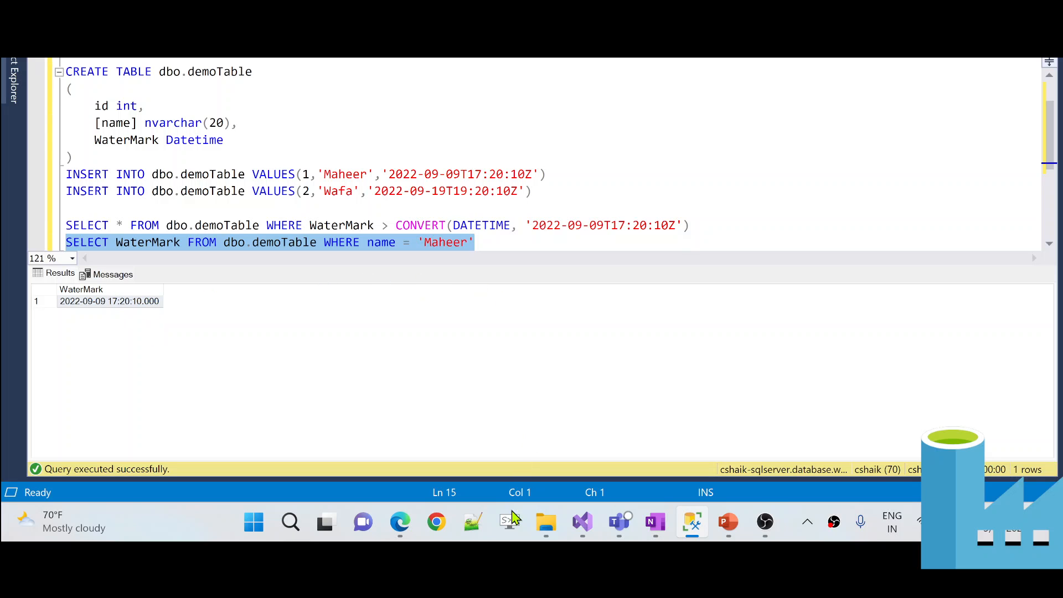
- Paste the WaterMark query on dbo.demoTable into Lookup1's Query box
{"action": "left_click", "coordinate": [410, 526]}
{"action": "left_click", "coordinate": [453, 358]}
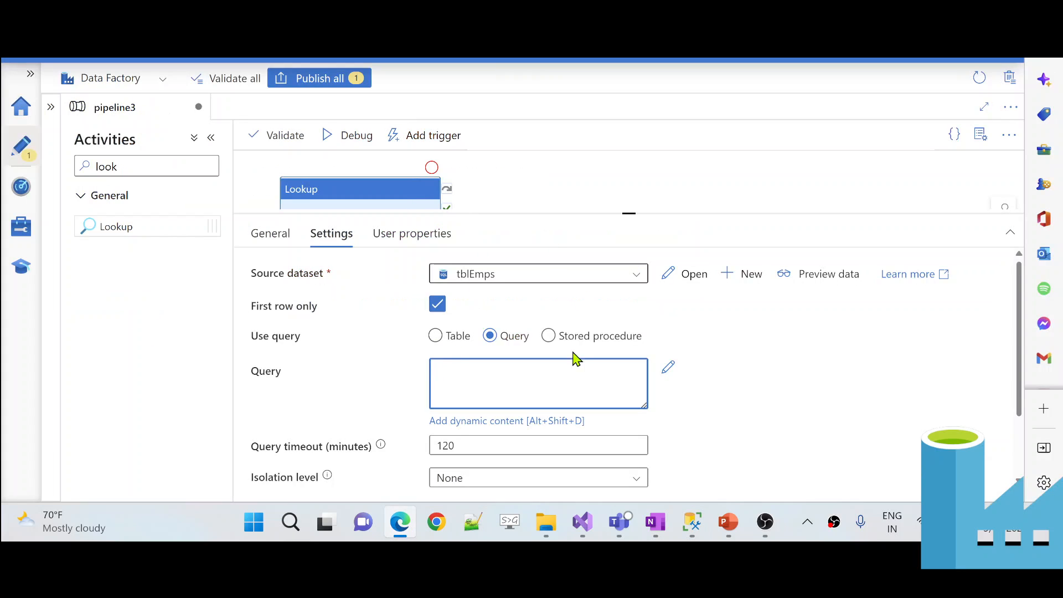
{"action": "key", "text": "ctrl+v"}
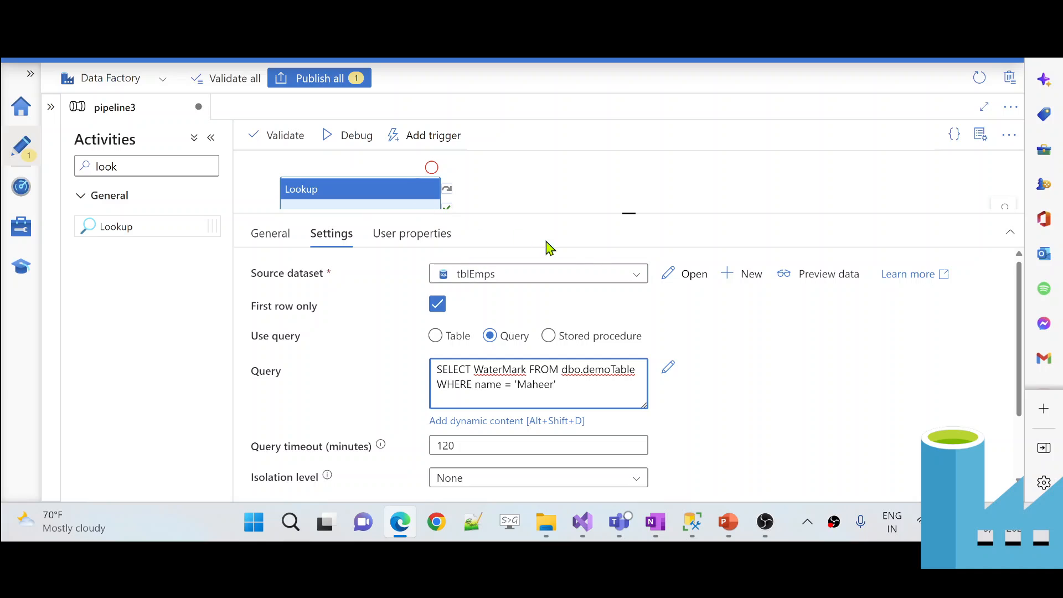
- Zoom the page out two steps and debug pipeline3, refreshing until Lookup1 succeeds
{"action": "left_click", "coordinate": [1009, 56]}
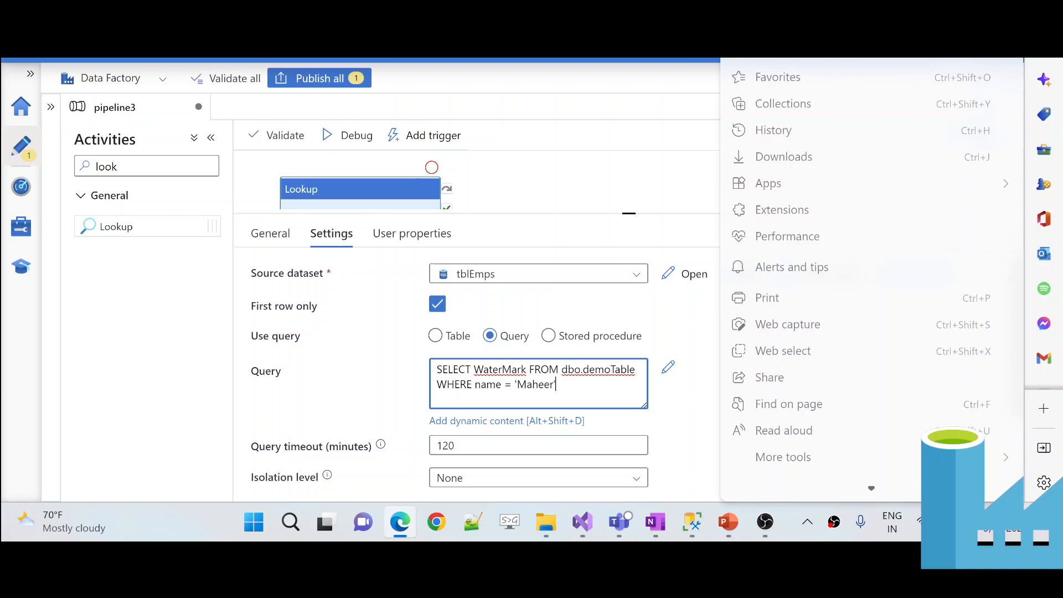
{"action": "left_click", "coordinate": [907, 54]}
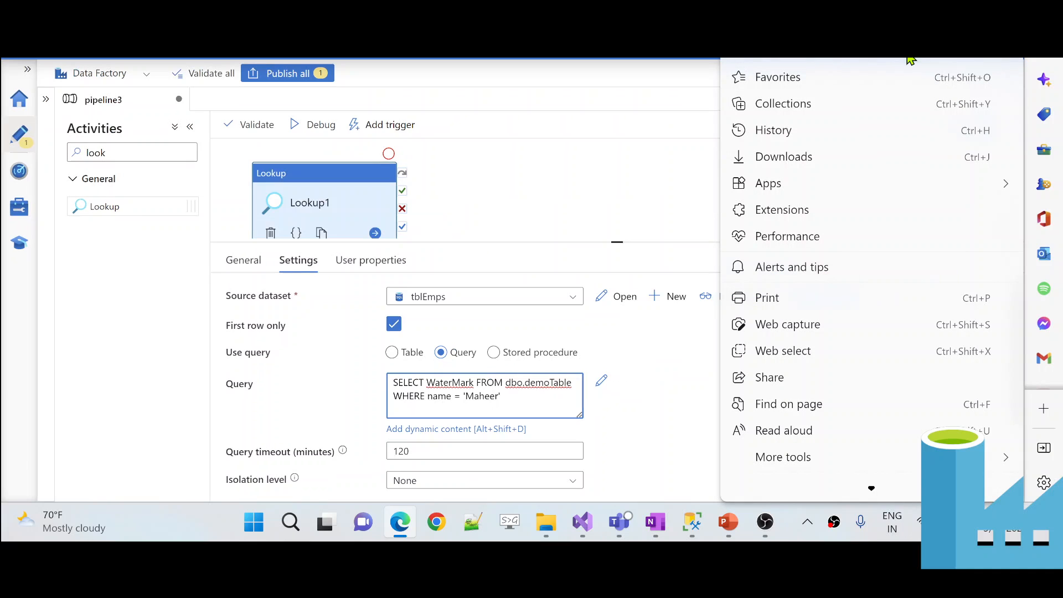
{"action": "left_click", "coordinate": [676, 389]}
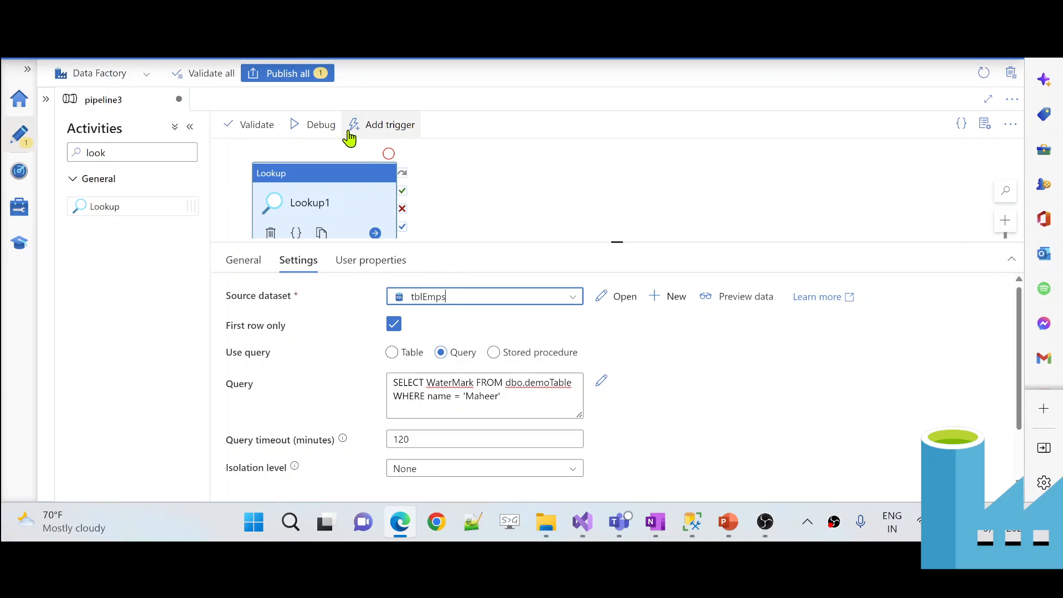
{"action": "left_click", "coordinate": [328, 131]}
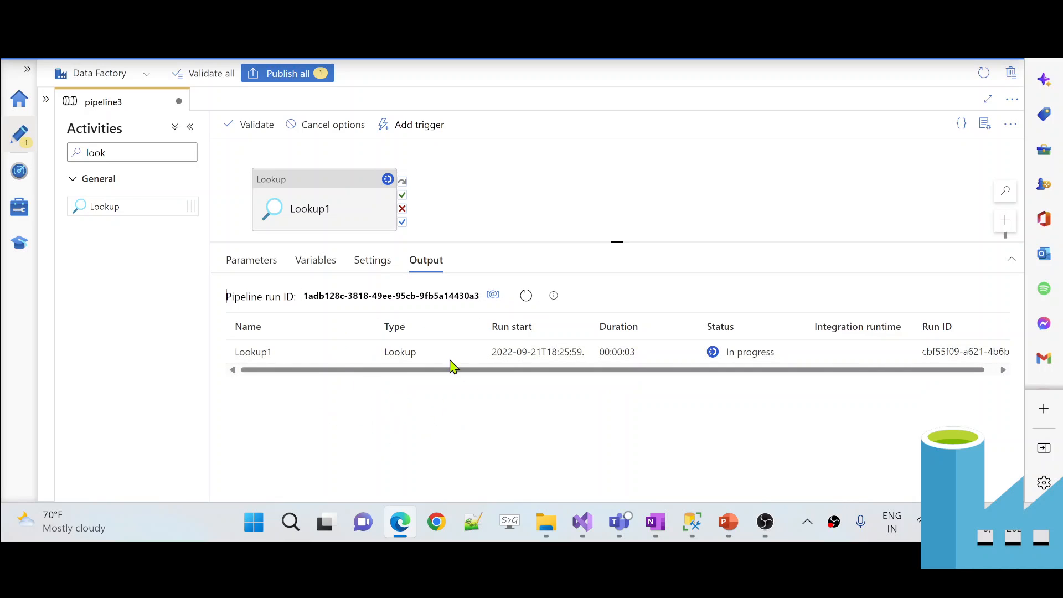
{"action": "left_click", "coordinate": [529, 297]}
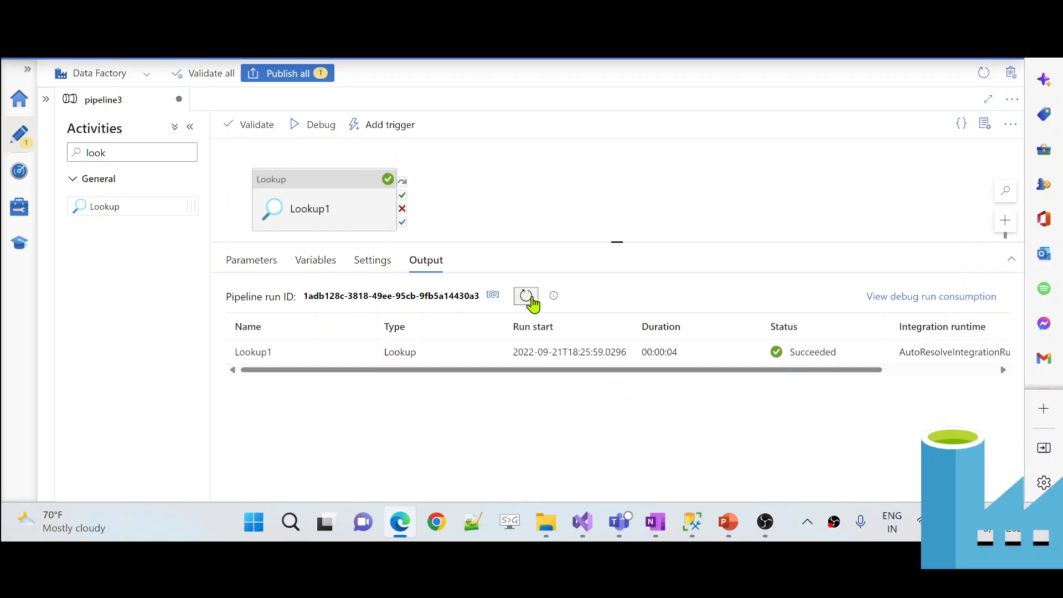
{"action": "left_click", "coordinate": [527, 298]}
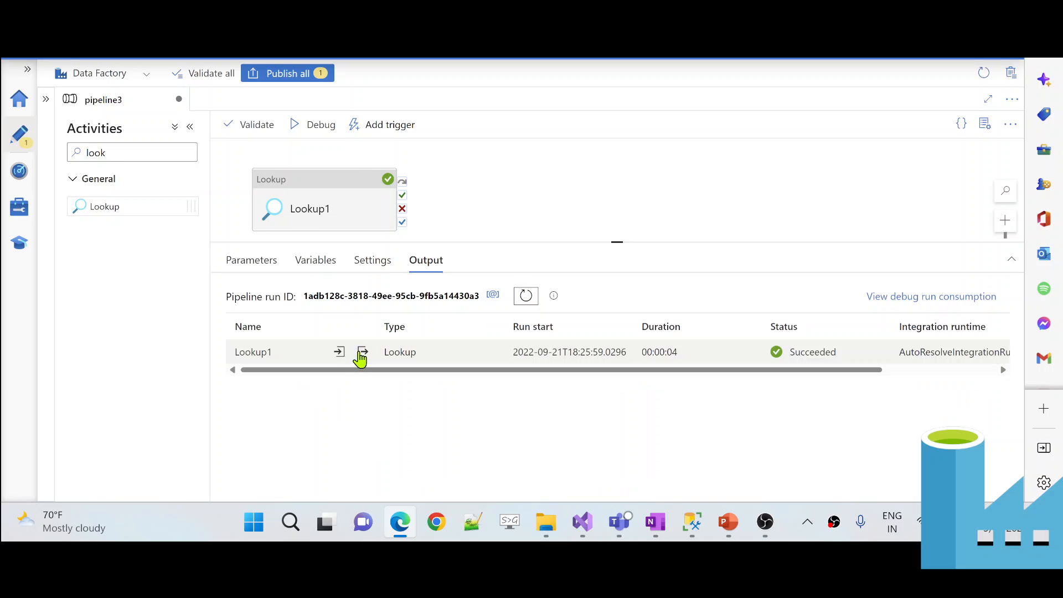
{"action": "left_click", "coordinate": [364, 353]}
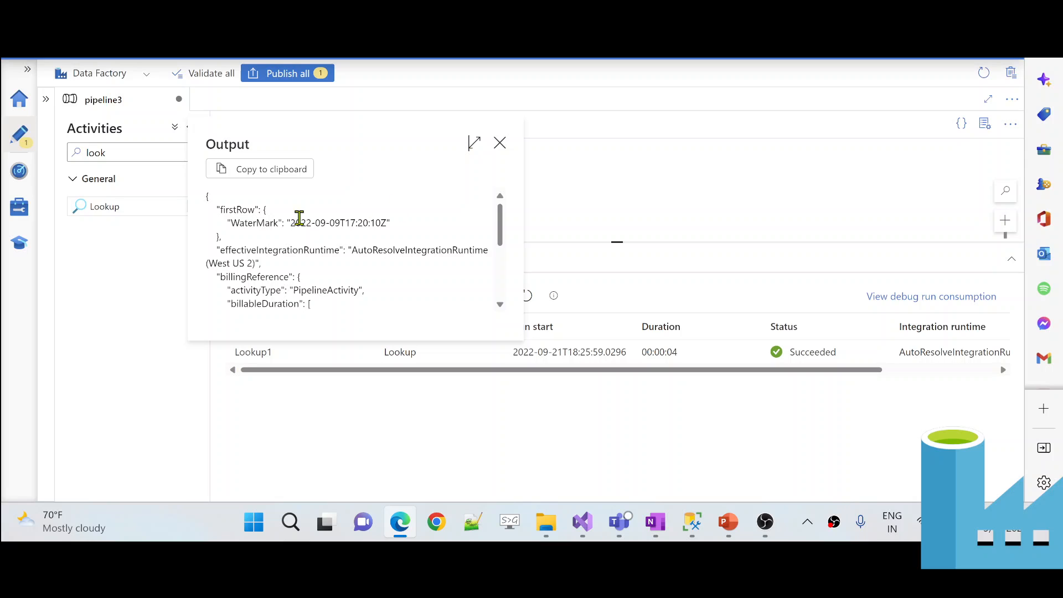
{"action": "scroll", "coordinate": [274, 223], "scroll_direction": "up", "scroll_amount": 4}
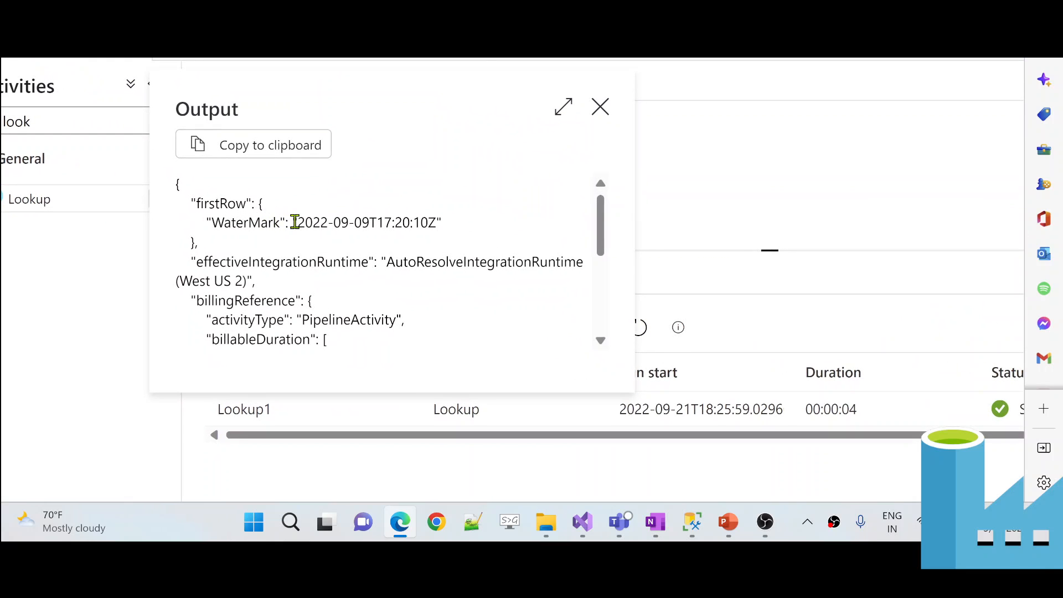
{"action": "left_click_drag", "start_coordinate": [299, 223], "coordinate": [438, 222]}
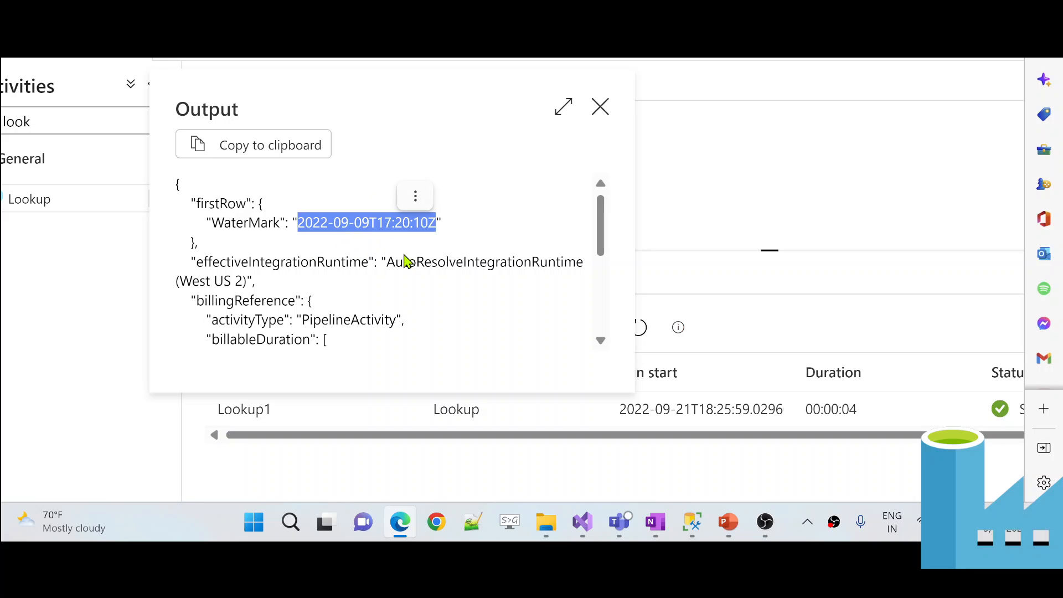
{"action": "left_click", "coordinate": [692, 522]}
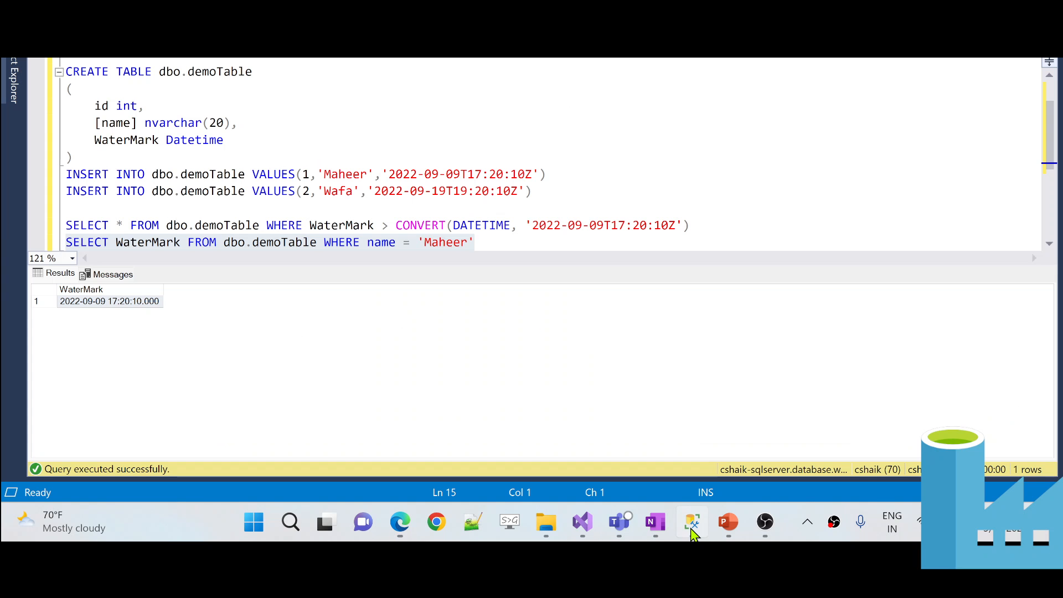
{"action": "left_click", "coordinate": [715, 229]}
{"action": "key", "text": "shift+Home"}
{"action": "key", "text": "ctrl+c"}
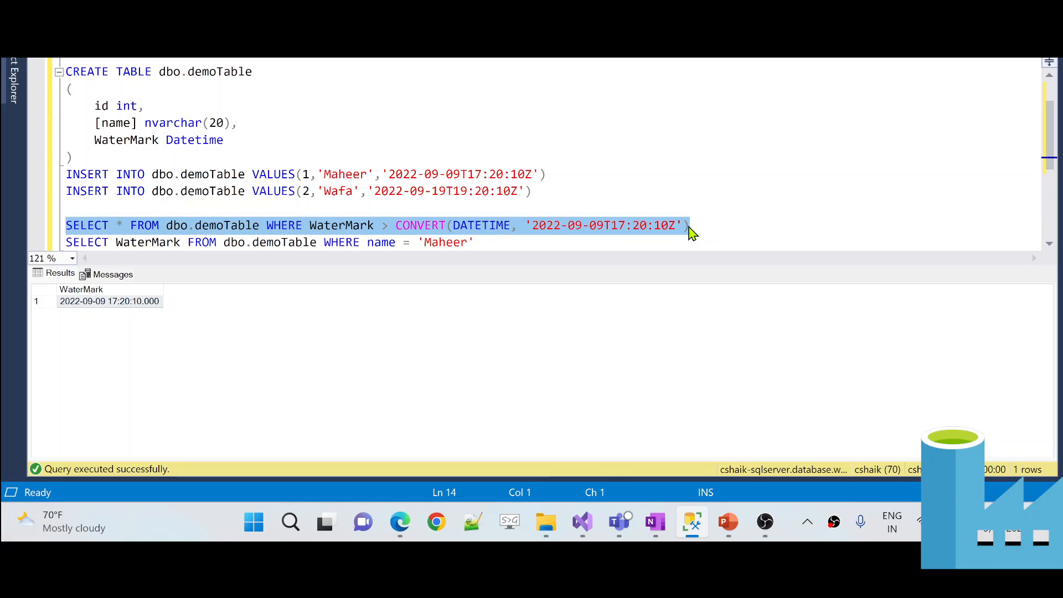
{"action": "key", "text": "alt+Tab"}
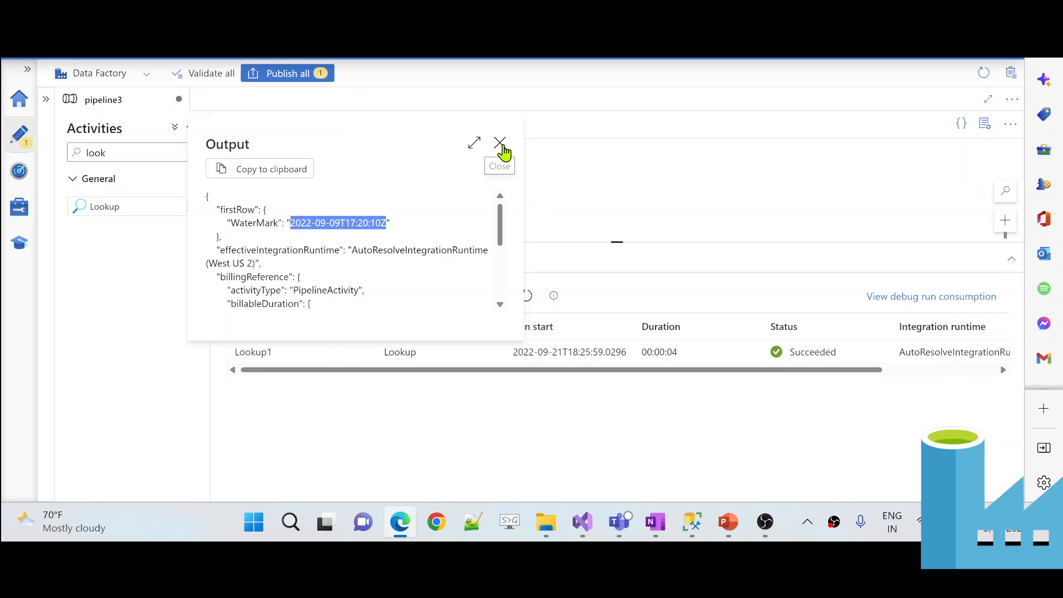
{"action": "left_click", "coordinate": [500, 144]}
- Add a Data flow activity found by searching 'data' and link Lookup1's success output to it
{"action": "left_click", "coordinate": [131, 156]}
{"action": "key", "text": "BackSpace"}
{"action": "key", "text": "BackSpace"}
{"action": "key", "text": "BackSpace"}
{"action": "key", "text": "BackSpace"}
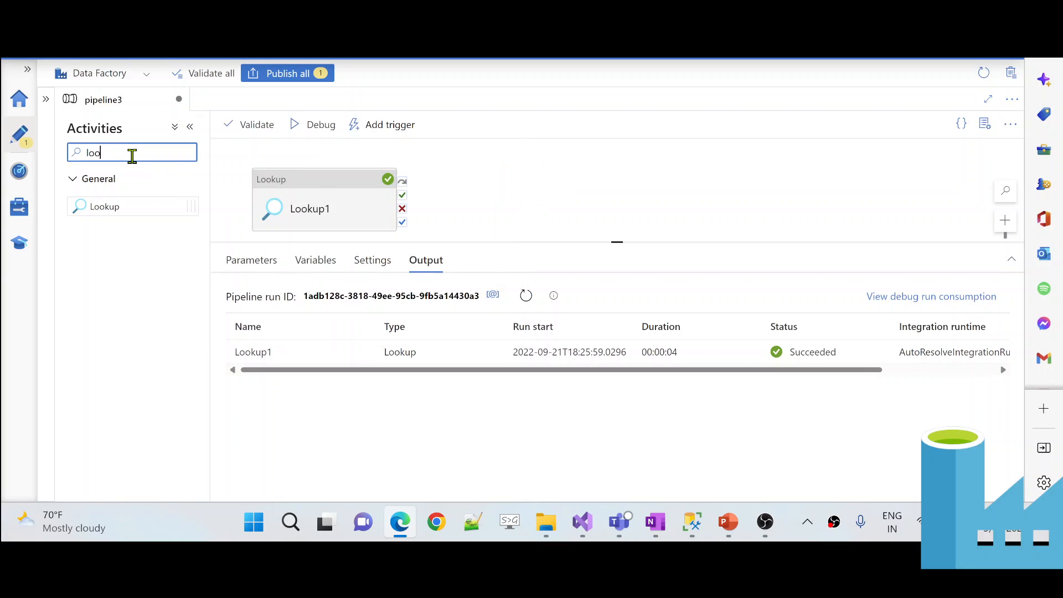
{"action": "type", "text": "data"}
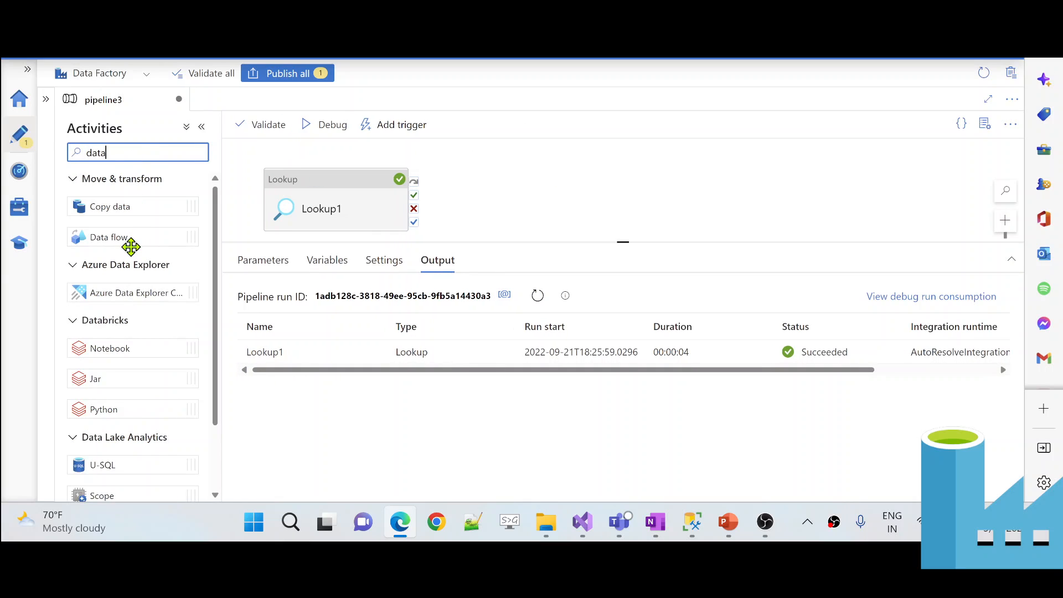
{"action": "left_click_drag", "start_coordinate": [131, 238], "coordinate": [574, 200]}
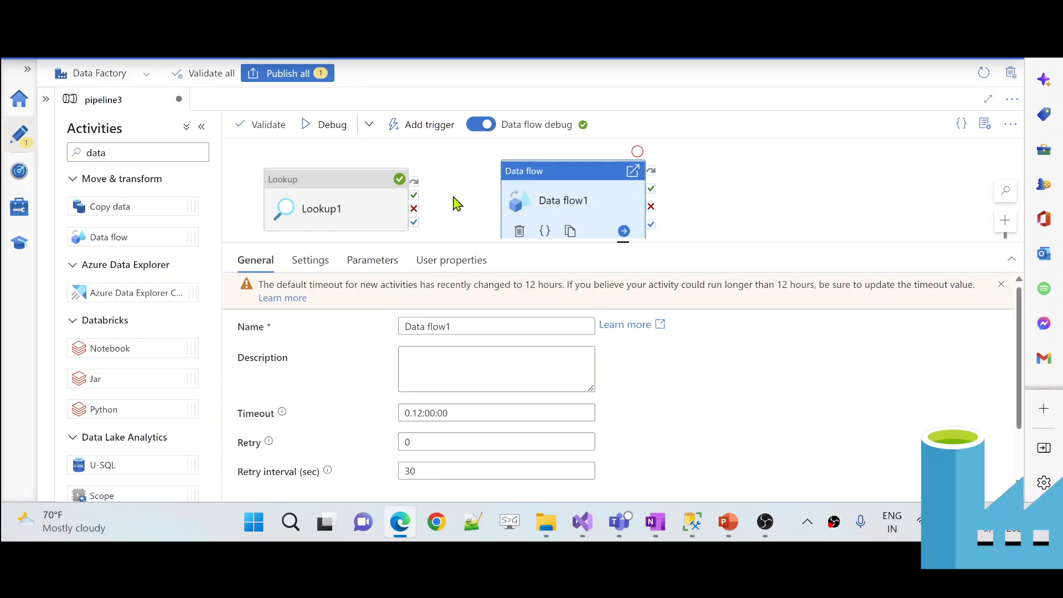
{"action": "left_click_drag", "start_coordinate": [413, 195], "coordinate": [534, 194]}
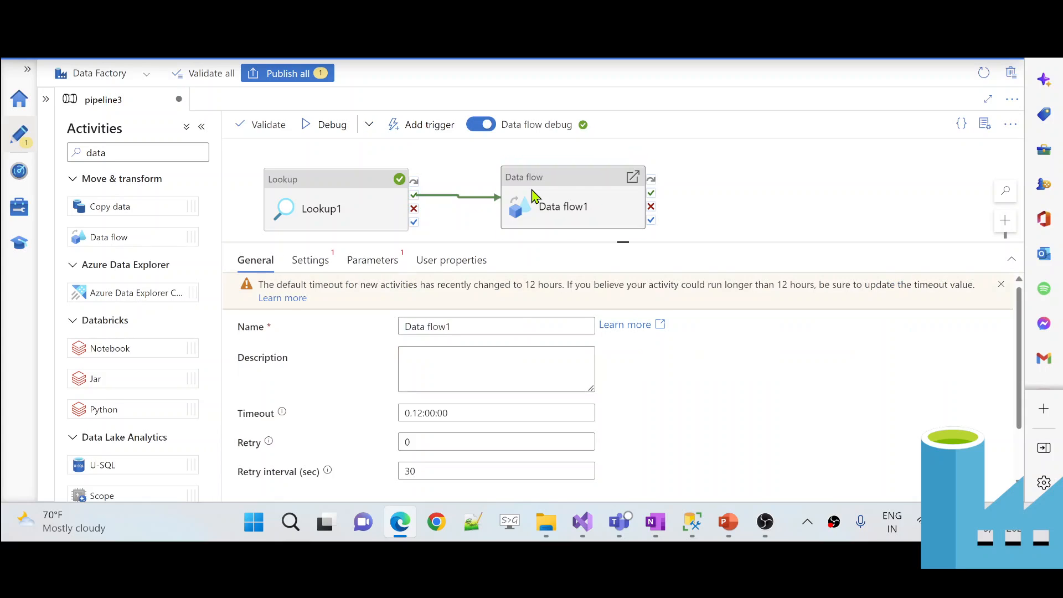
- Create a new data flow, dataflow2, from Data flow1's Settings
{"action": "left_click", "coordinate": [576, 190]}
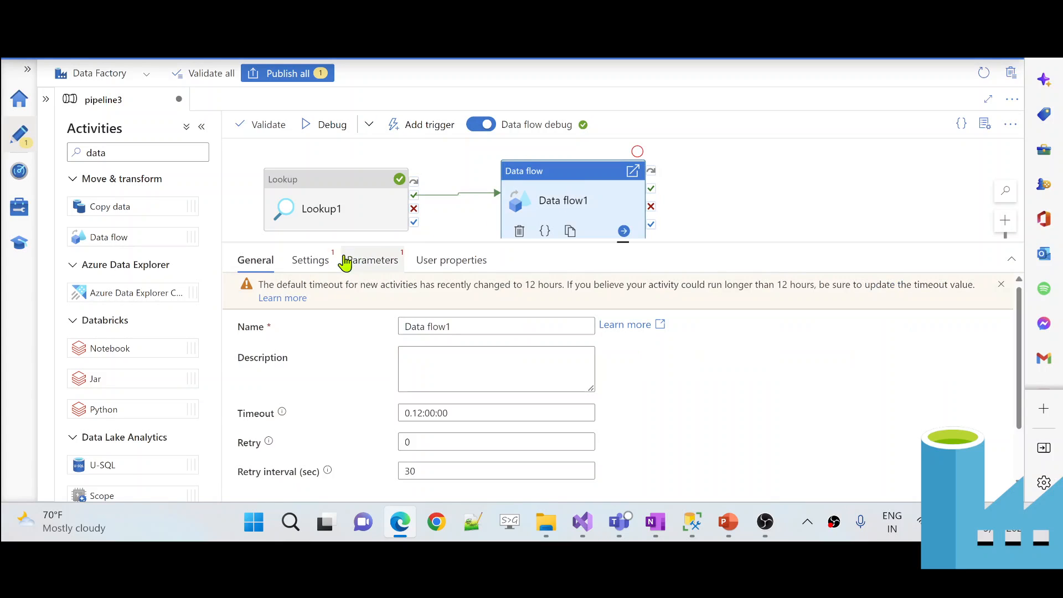
{"action": "left_click", "coordinate": [300, 263]}
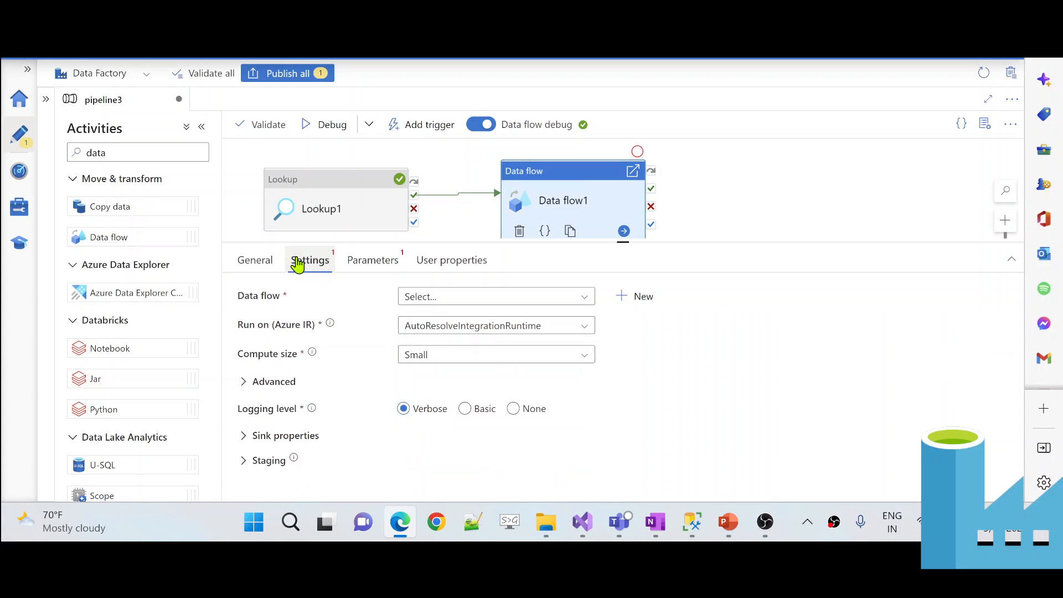
{"action": "left_click", "coordinate": [633, 297]}
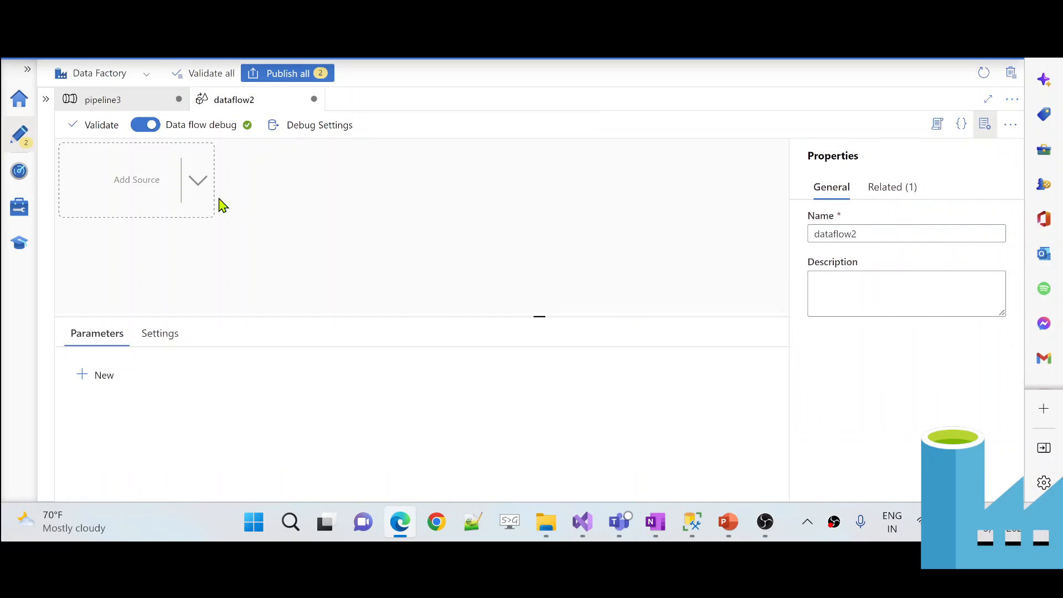
- Add source1 to dataflow2 and set its dataset to tblEmps
{"action": "left_click", "coordinate": [145, 177]}
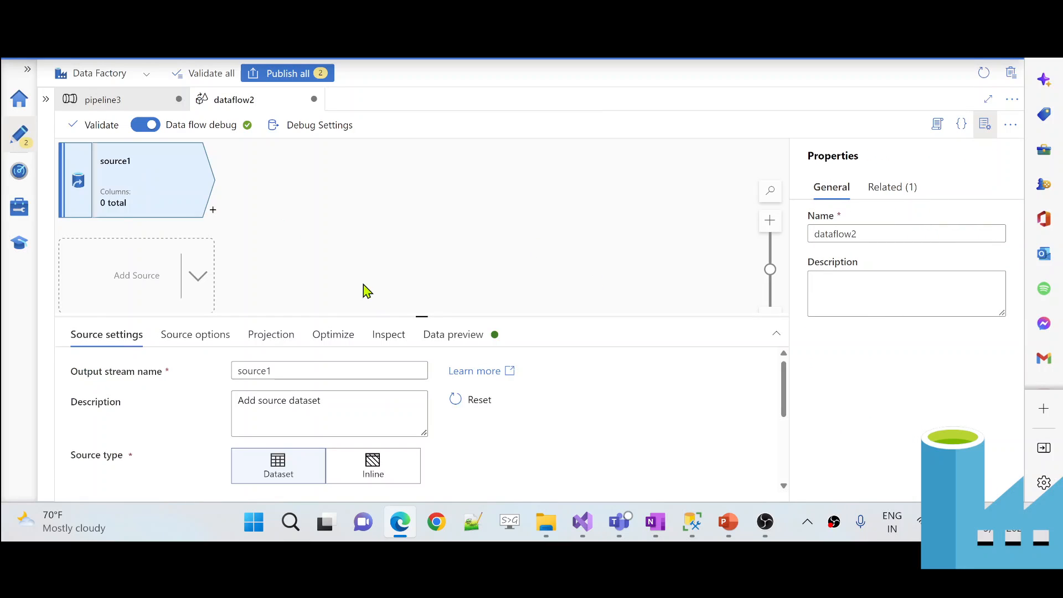
{"action": "left_click_drag", "start_coordinate": [396, 316], "coordinate": [394, 173]}
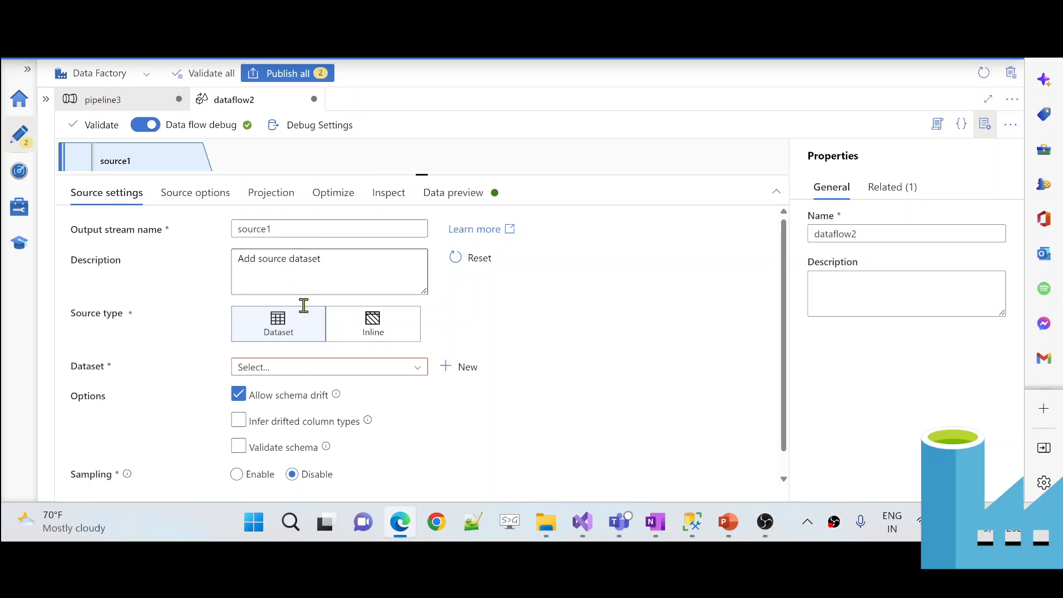
{"action": "left_click", "coordinate": [298, 368]}
{"action": "scroll", "coordinate": [321, 437], "scroll_direction": "down", "scroll_amount": 5}
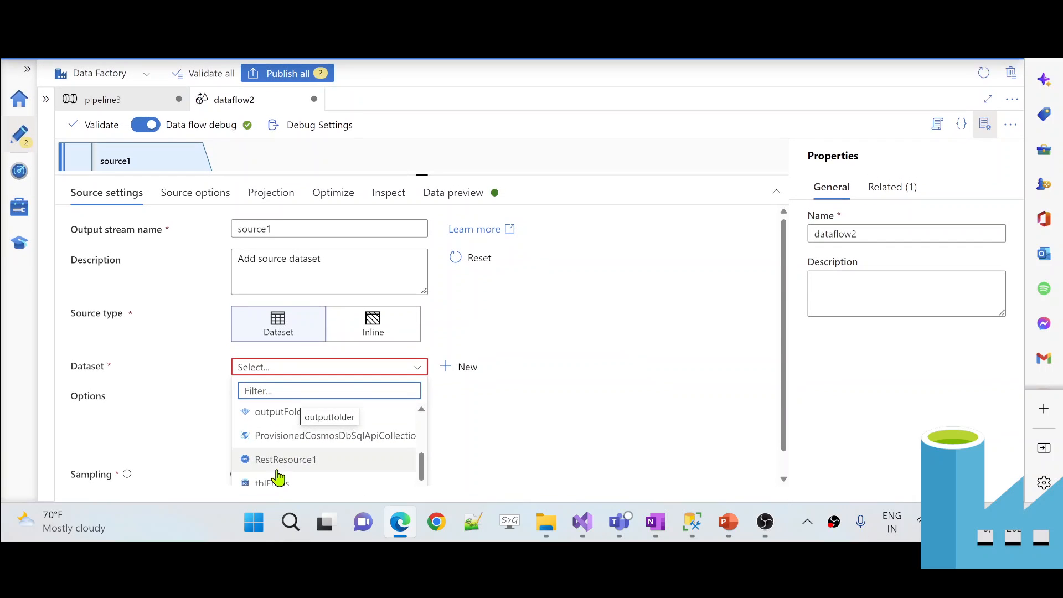
{"action": "left_click", "coordinate": [272, 483]}
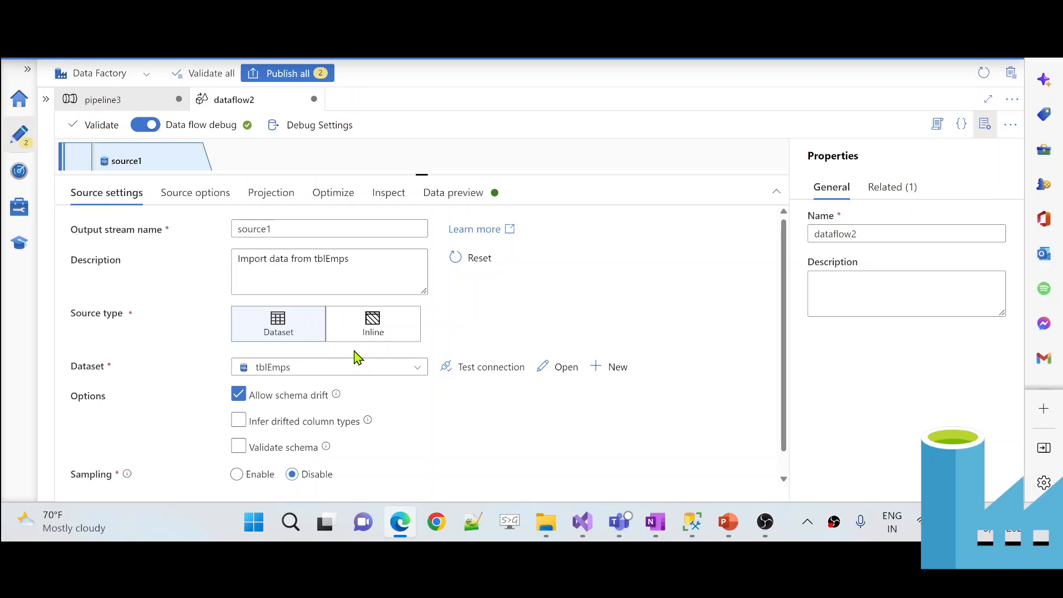
- Switch source1 to Query input, paste the demoTable SELECT query, and widen the query box
{"action": "left_click", "coordinate": [191, 194]}
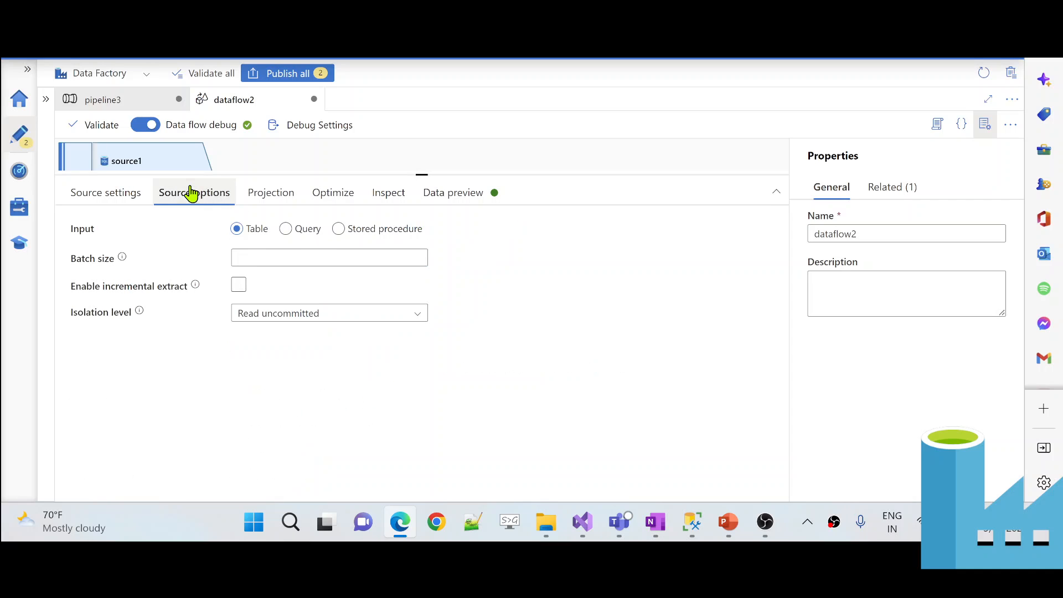
{"action": "left_click", "coordinate": [284, 229]}
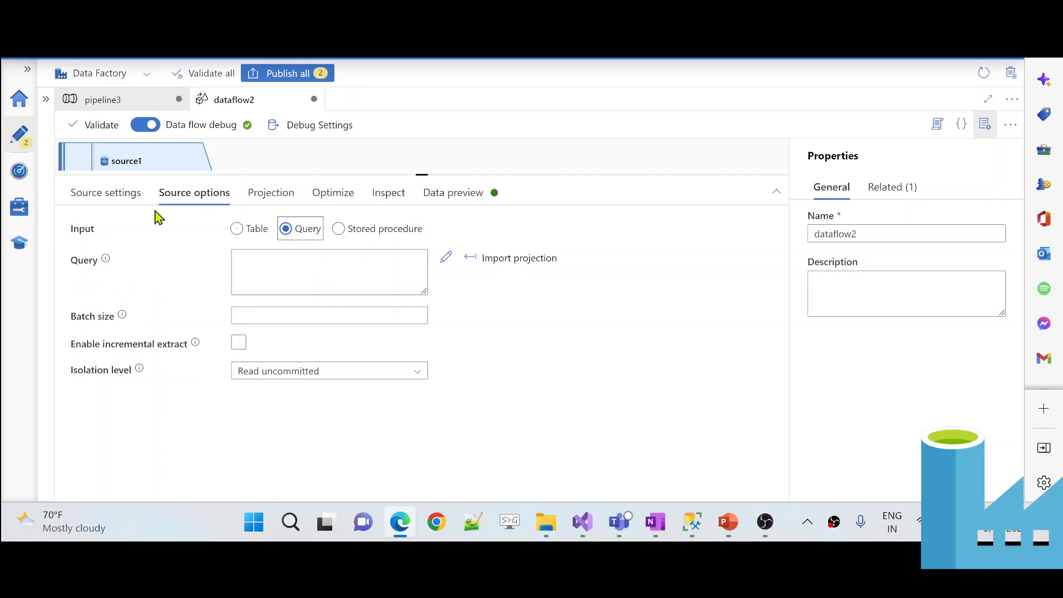
{"action": "left_click", "coordinate": [103, 201]}
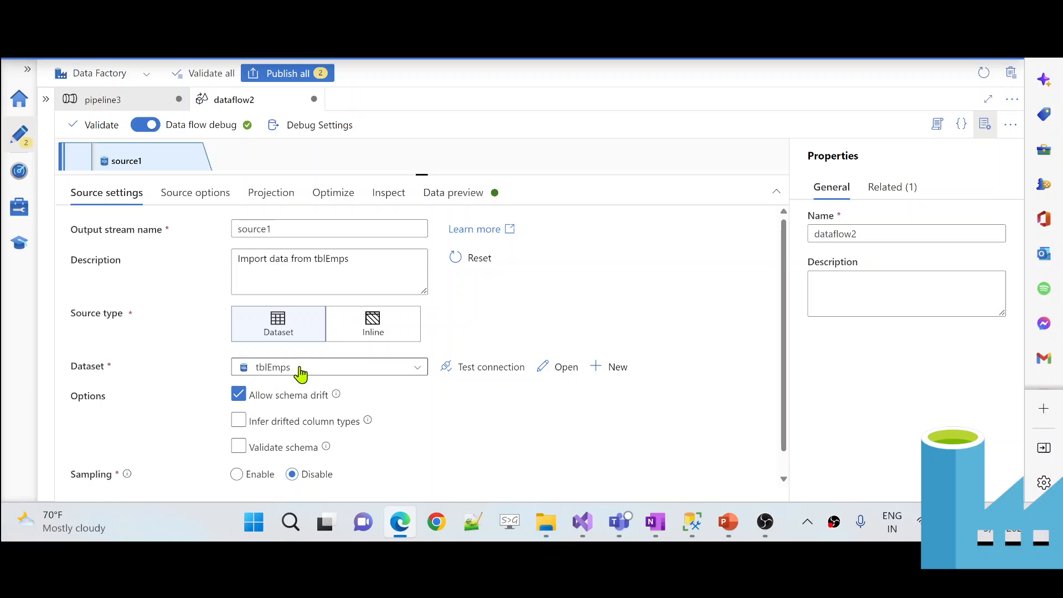
{"action": "left_click", "coordinate": [214, 194]}
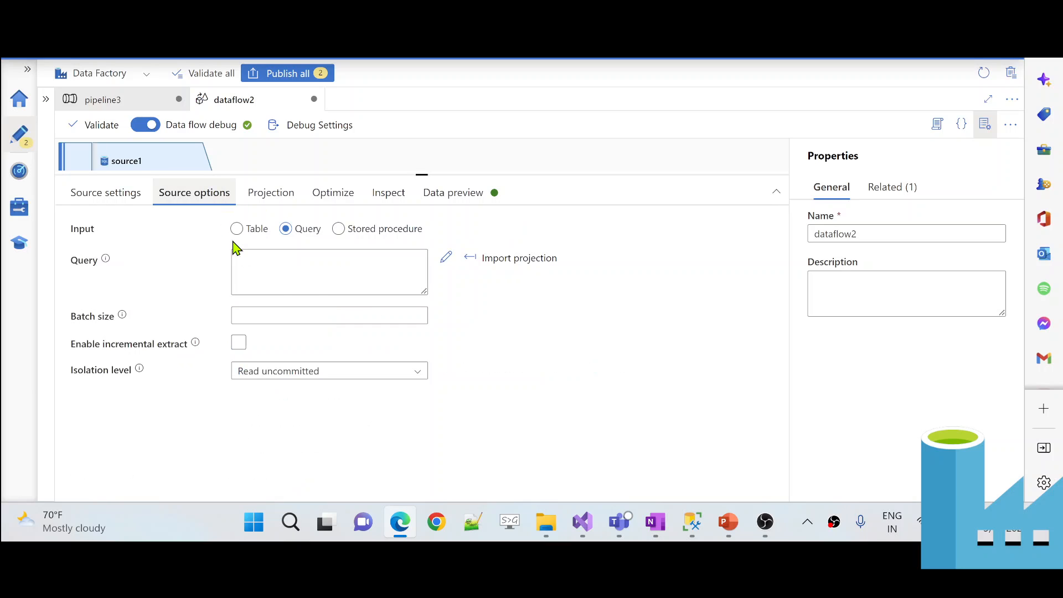
{"action": "left_click", "coordinate": [304, 273]}
{"action": "key", "text": "ctrl+v"}
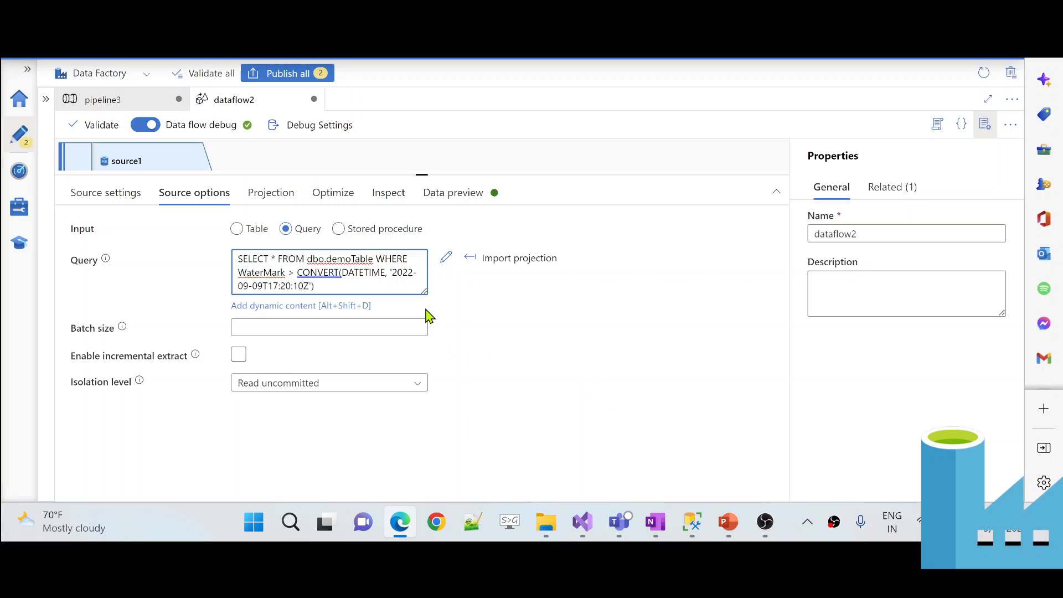
{"action": "left_click_drag", "start_coordinate": [425, 293], "coordinate": [600, 350]}
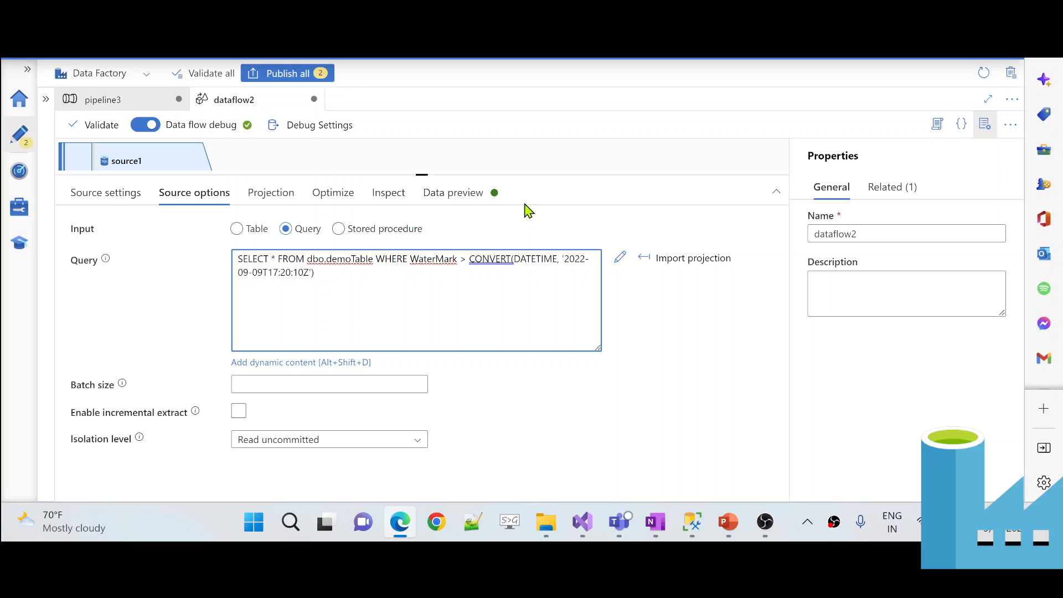
- Refresh source1's data preview, which returns one row with id 2, then return to Source options
{"action": "left_click", "coordinate": [472, 205]}
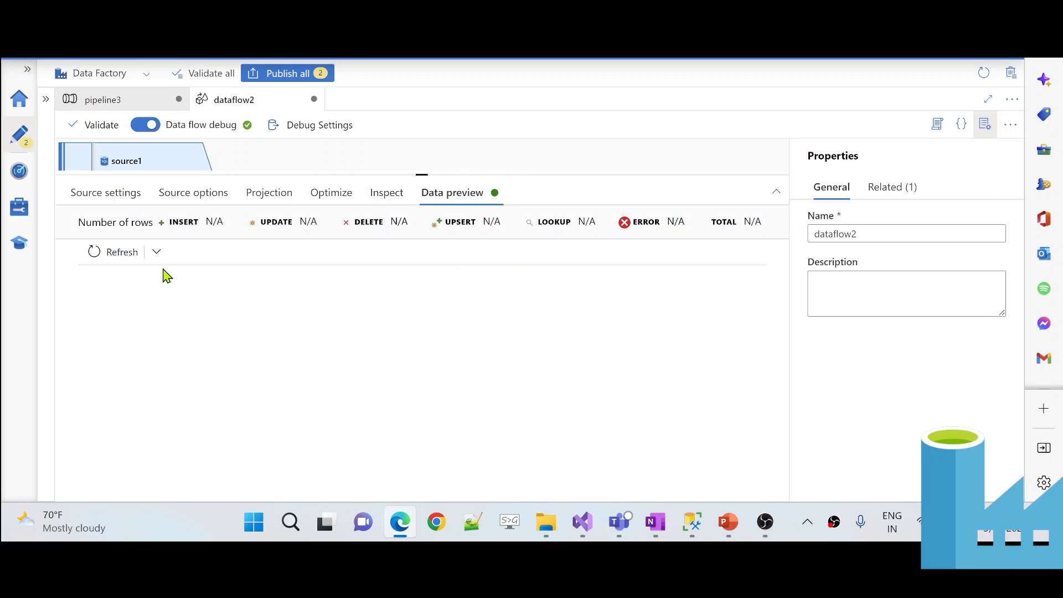
{"action": "left_click", "coordinate": [124, 256]}
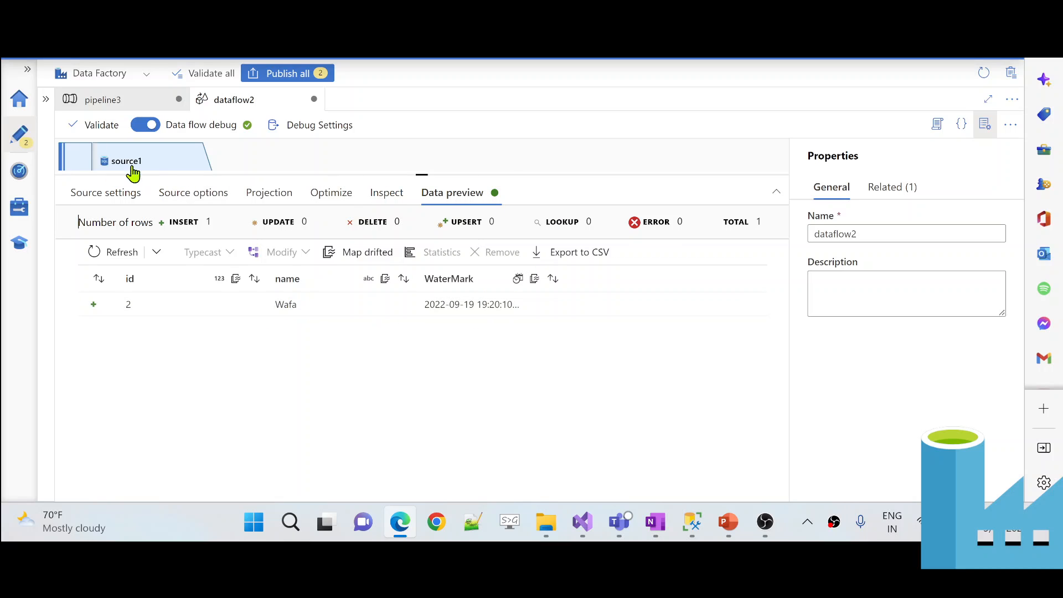
{"action": "left_click", "coordinate": [180, 194]}
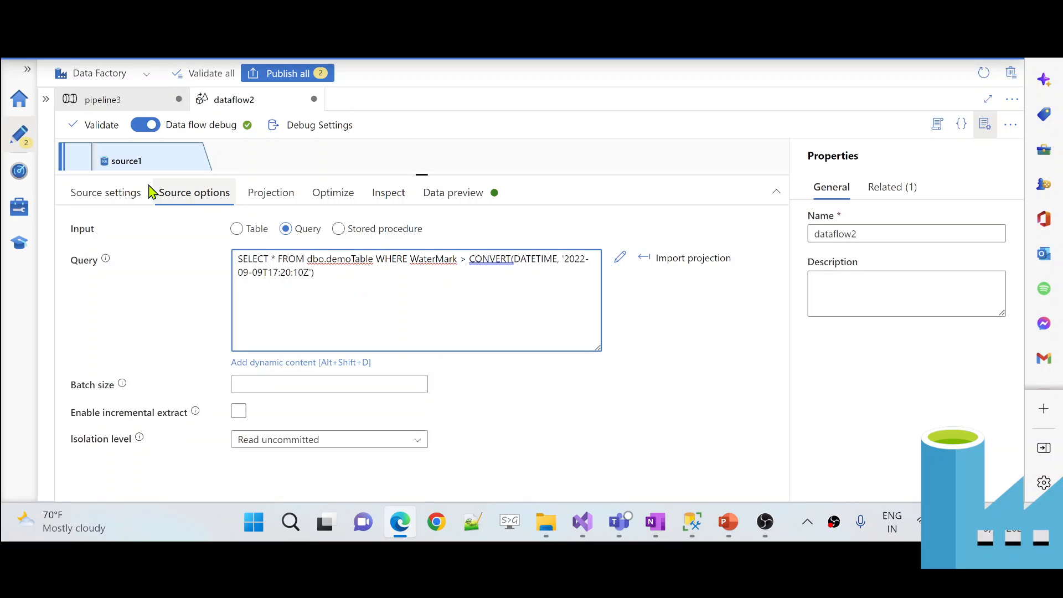
- Create the string parameter waterMark in dataflow2 and switch back to pipeline3
{"action": "left_click", "coordinate": [288, 165]}
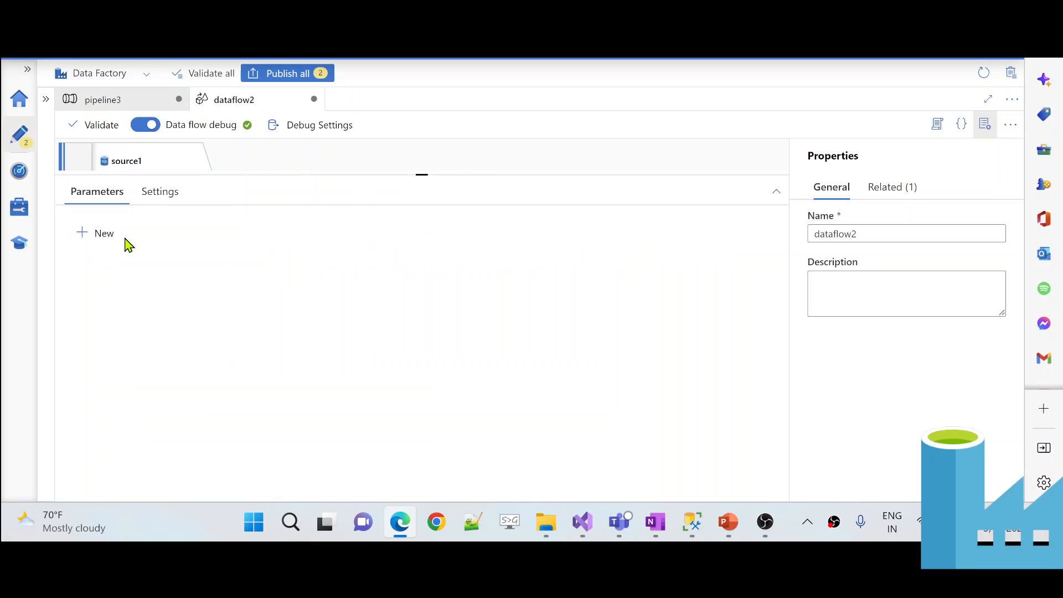
{"action": "left_click", "coordinate": [95, 238]}
{"action": "double_click", "coordinate": [144, 286]}
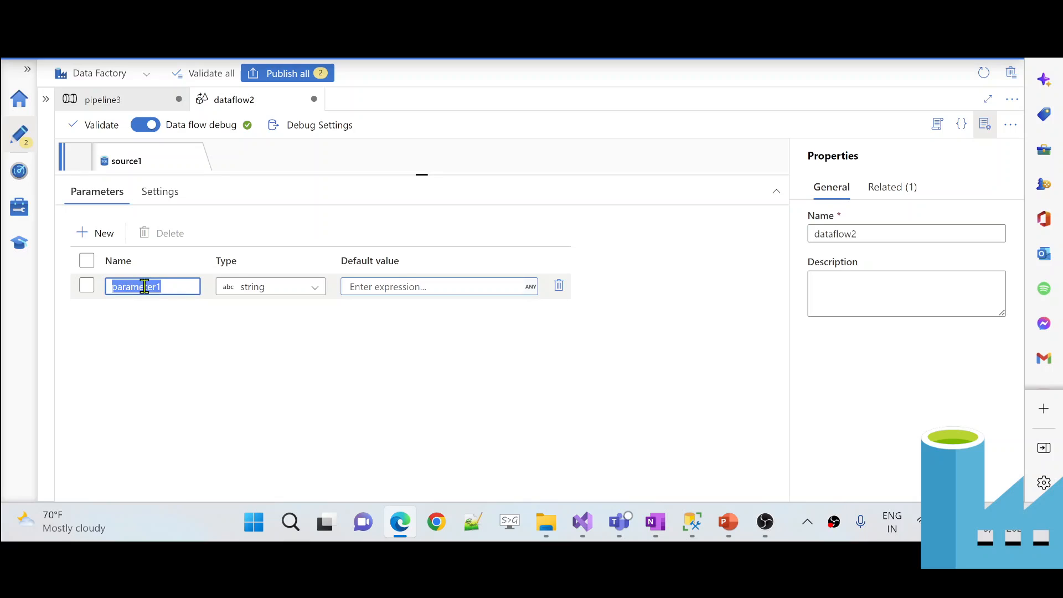
{"action": "type", "text": "waterMark"}
{"action": "left_click", "coordinate": [380, 286]}
{"action": "left_click", "coordinate": [381, 285]}
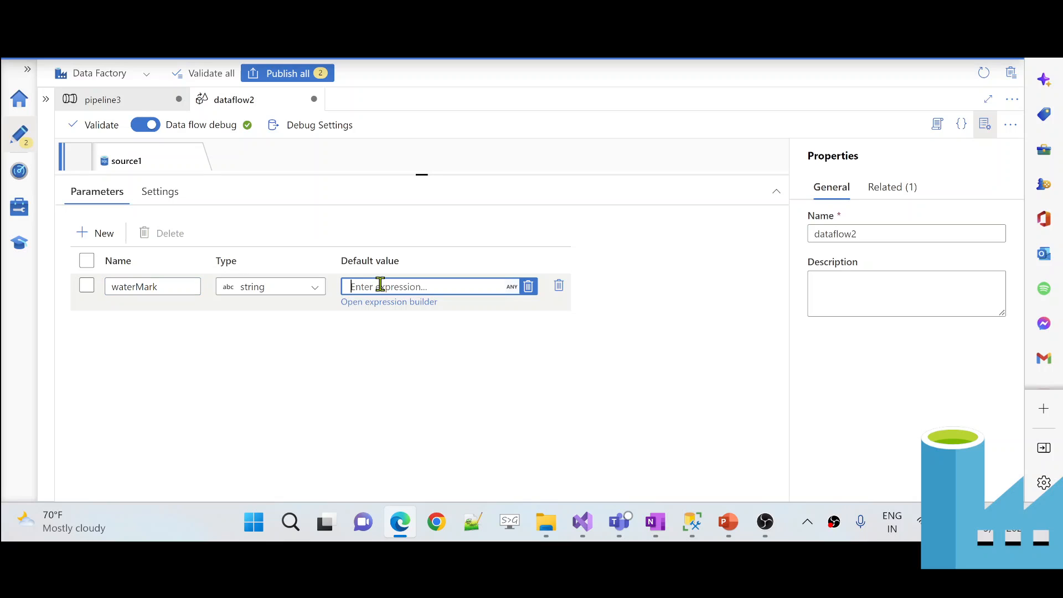
{"action": "left_click", "coordinate": [129, 99]}
{"action": "left_click", "coordinate": [129, 99]}
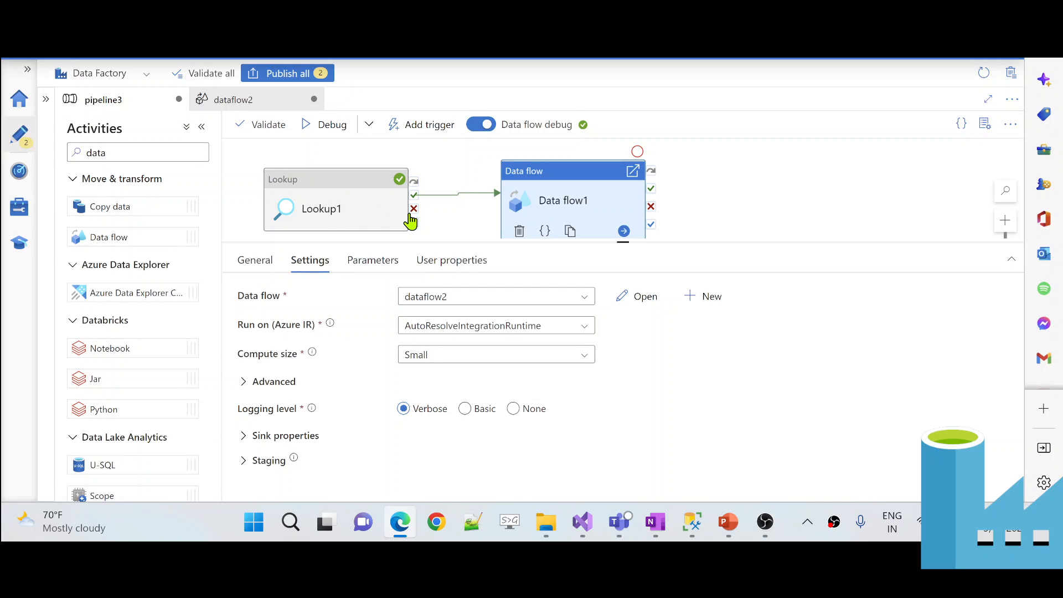
- Find WaterMark 2022-09-09T17:20:10Z in Lookup1's debug output, then open dataflow2 from Data flow1
{"action": "left_click", "coordinate": [447, 225]}
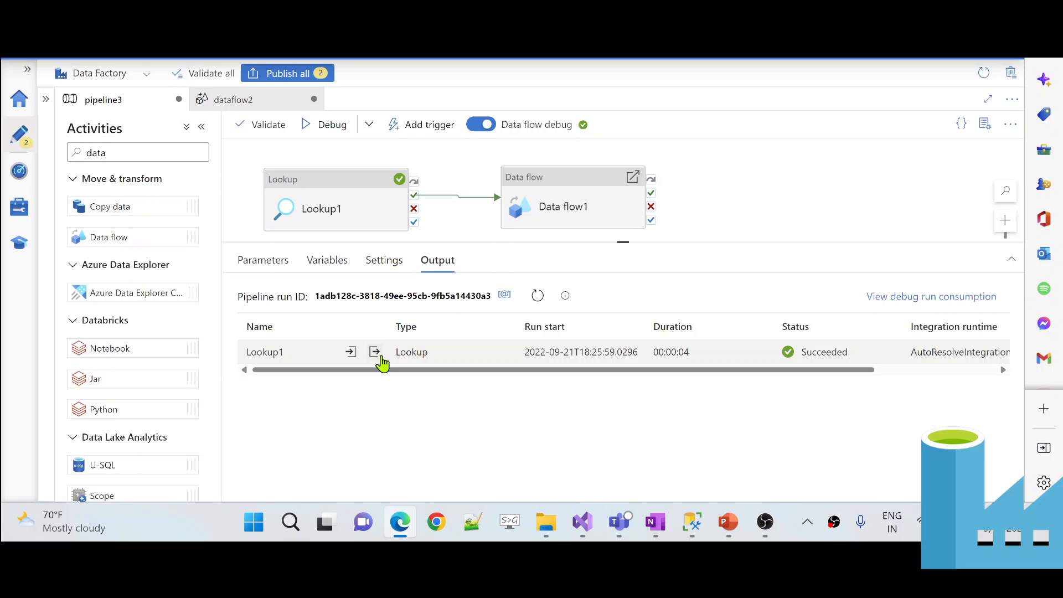
{"action": "left_click", "coordinate": [375, 353]}
{"action": "left_click_drag", "start_coordinate": [301, 222], "coordinate": [400, 222]}
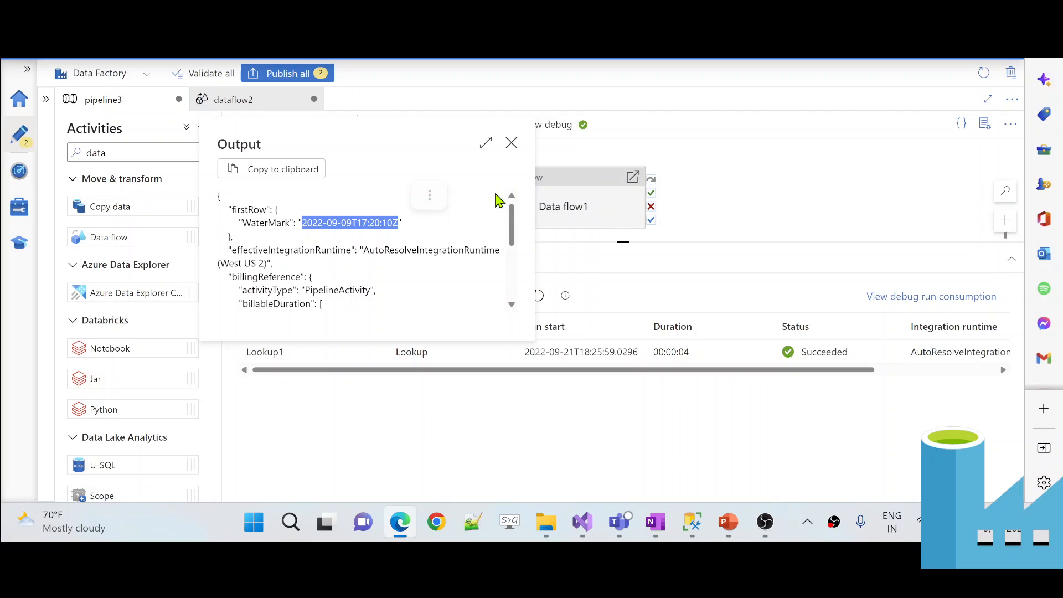
{"action": "double_click", "coordinate": [577, 191]}
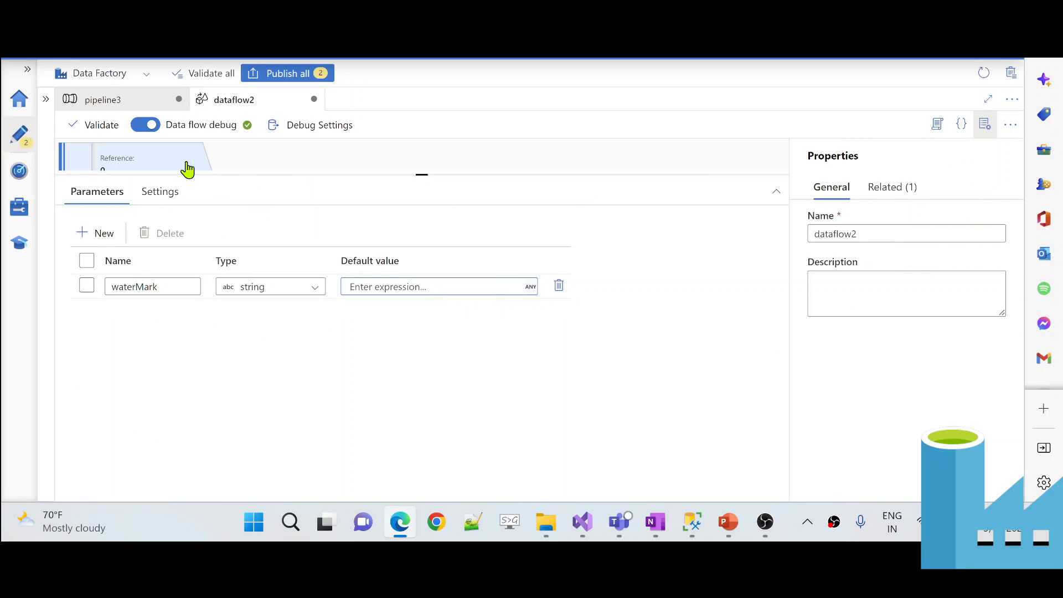
- Move source1's demoTable query out of the Query box into the expression builder
{"action": "left_click", "coordinate": [182, 160]}
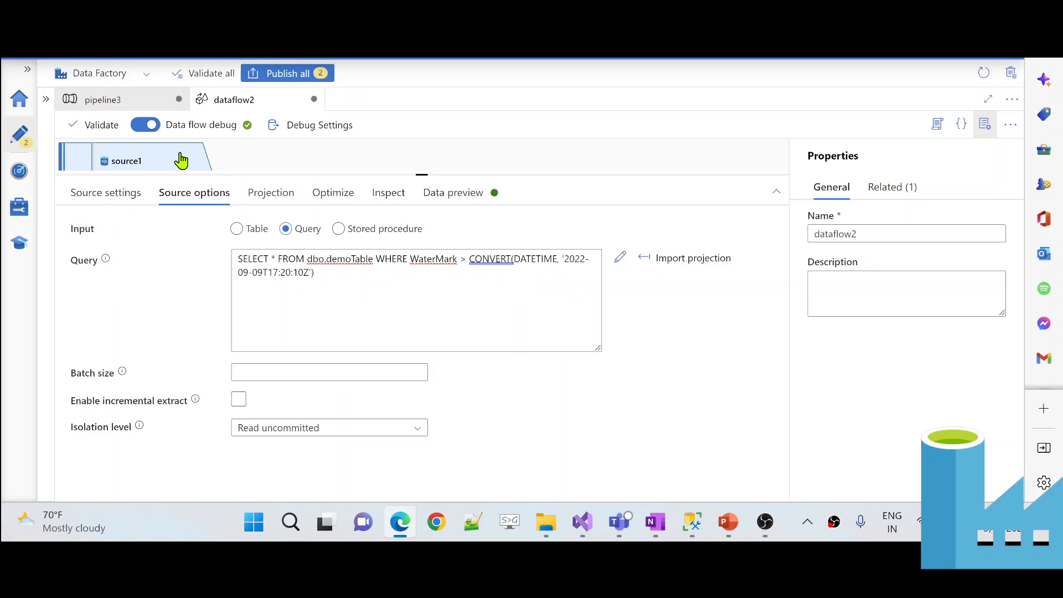
{"action": "left_click", "coordinate": [400, 275]}
{"action": "key", "text": "ctrl+a"}
{"action": "key", "text": "ctrl+c"}
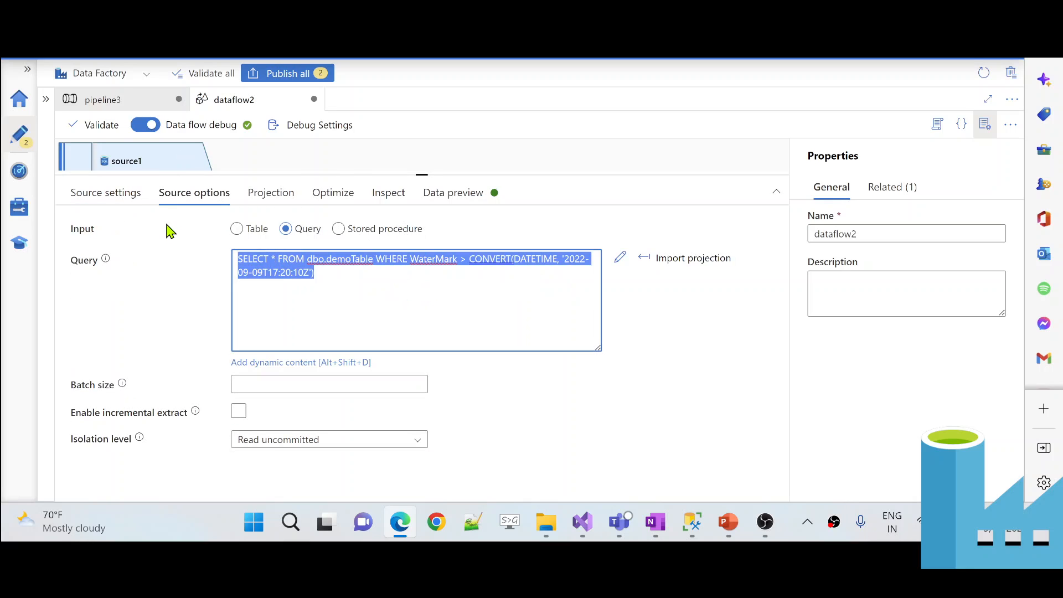
{"action": "key", "text": "Delete"}
{"action": "left_click", "coordinate": [270, 365]}
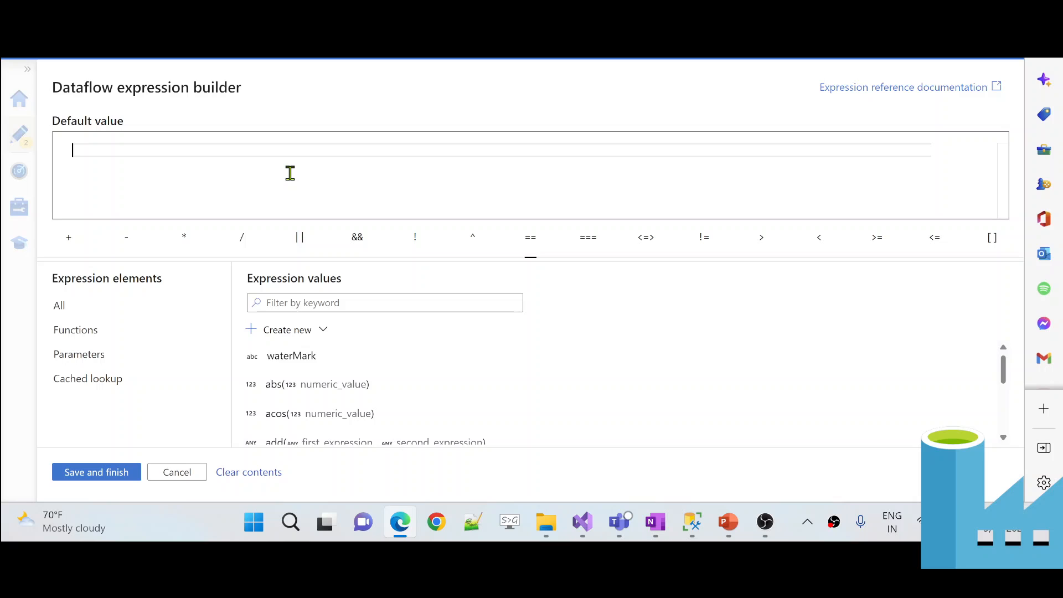
{"action": "key", "text": "ctrl+v"}
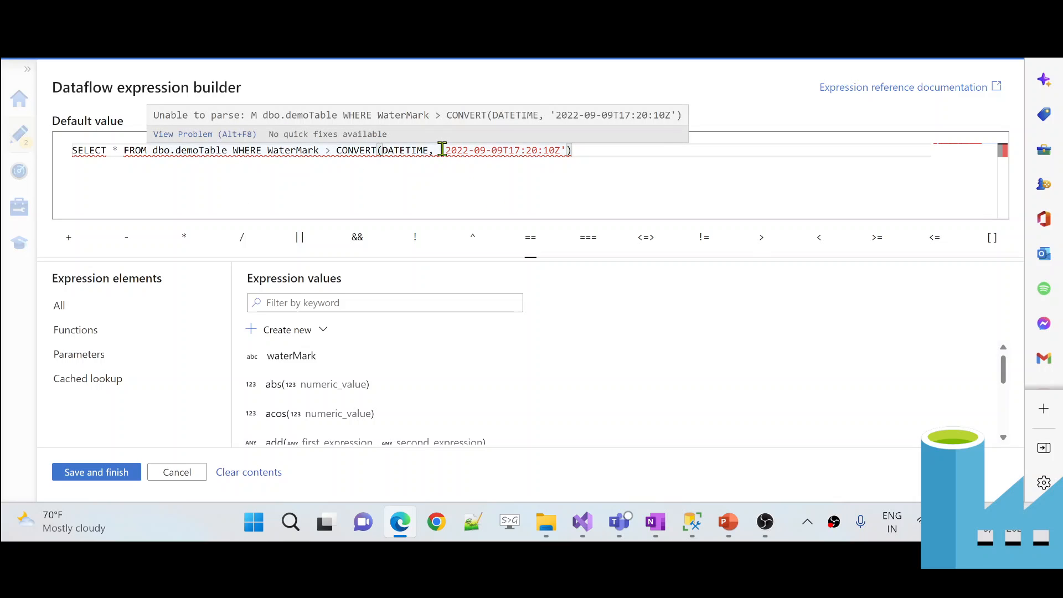
- Delete the hard-coded date literal and wrap the query text in string quotes
{"action": "left_click_drag", "start_coordinate": [443, 150], "coordinate": [567, 150]}
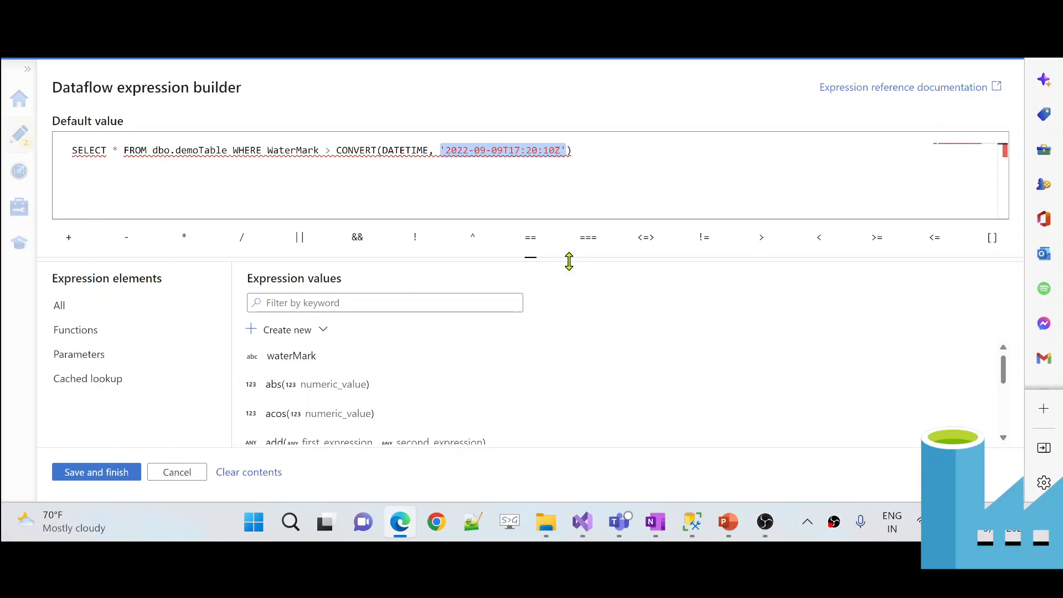
{"action": "key", "text": "BackSpace"}
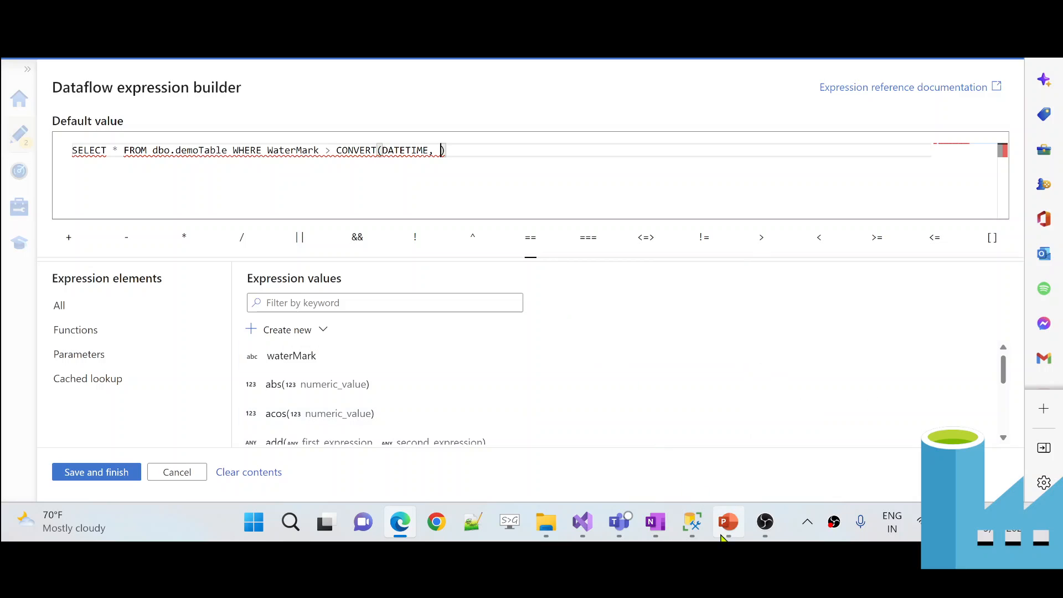
{"action": "left_click", "coordinate": [692, 522]}
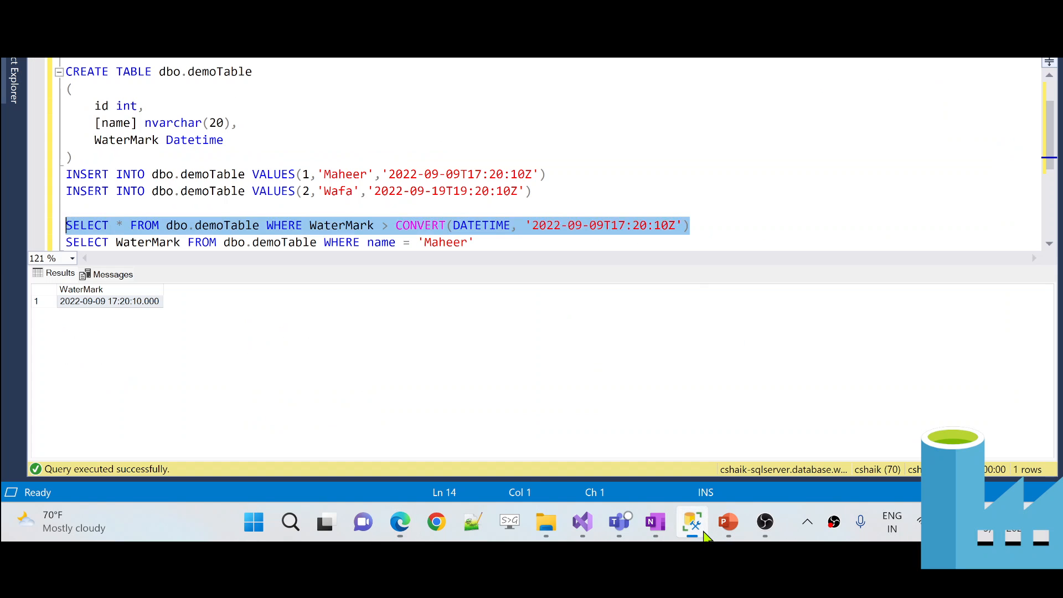
{"action": "left_click", "coordinate": [699, 229]}
{"action": "key", "text": "alt+Tab"}
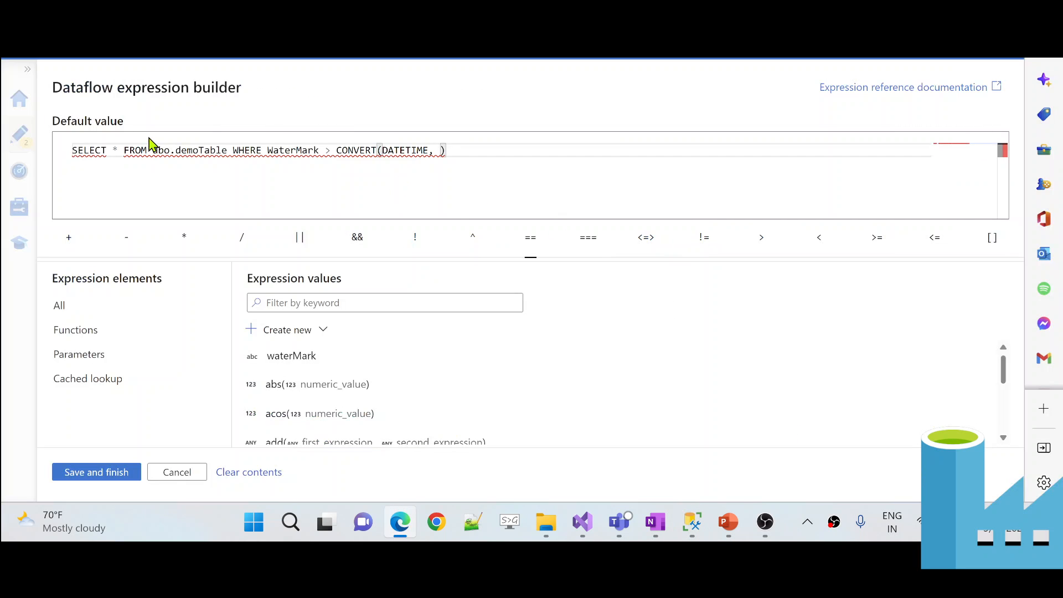
{"action": "left_click", "coordinate": [74, 151]}
{"action": "type", "text": "\""}
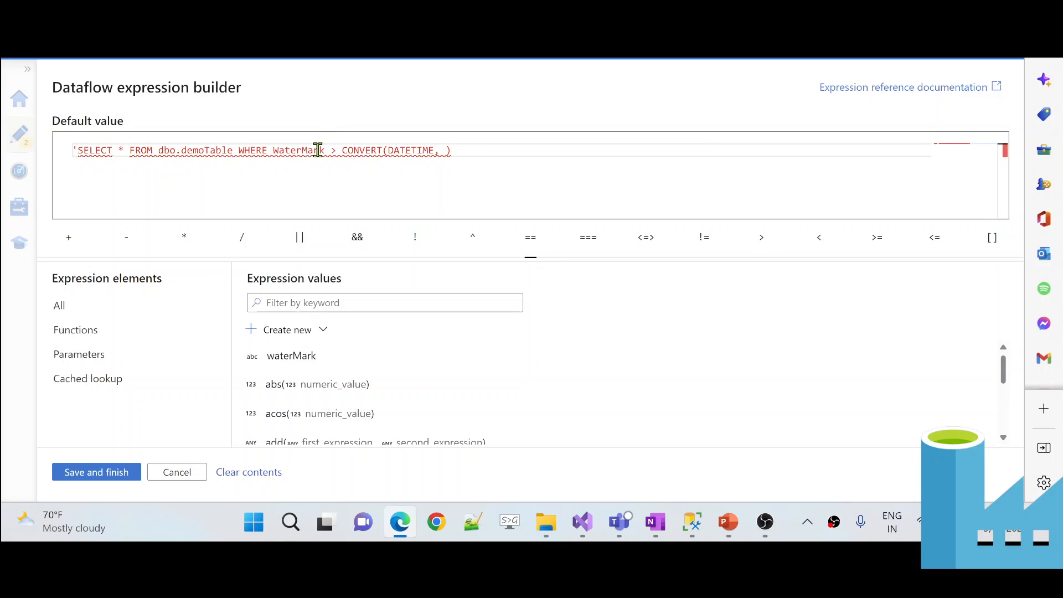
{"action": "left_click", "coordinate": [435, 149]}
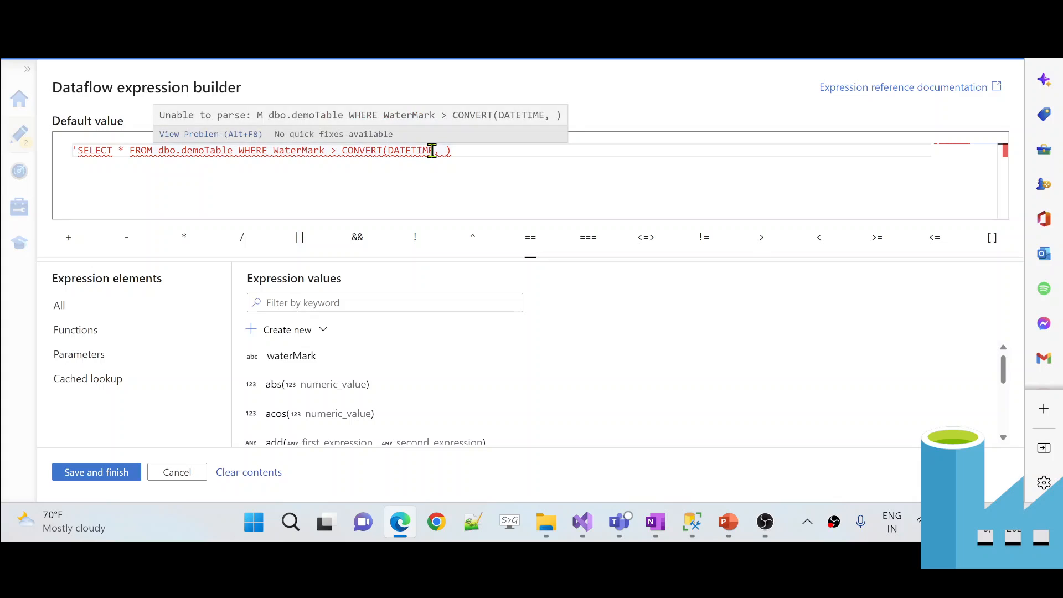
{"action": "type", "text": "' +"}
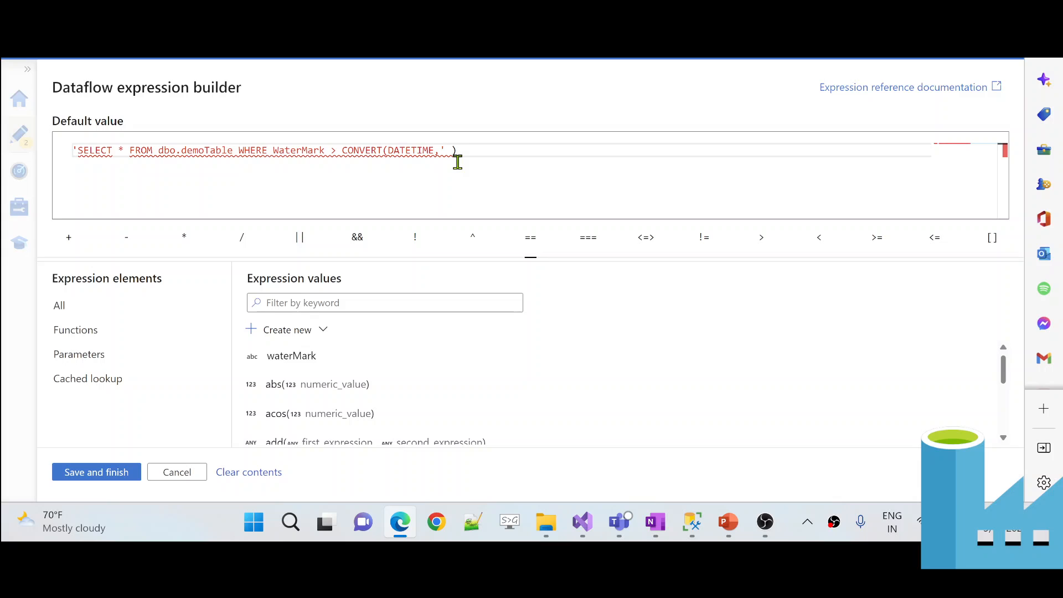
- Insert $waterMark into the expression, check its quoting against SSMS, and save the query
{"action": "left_click", "coordinate": [301, 360]}
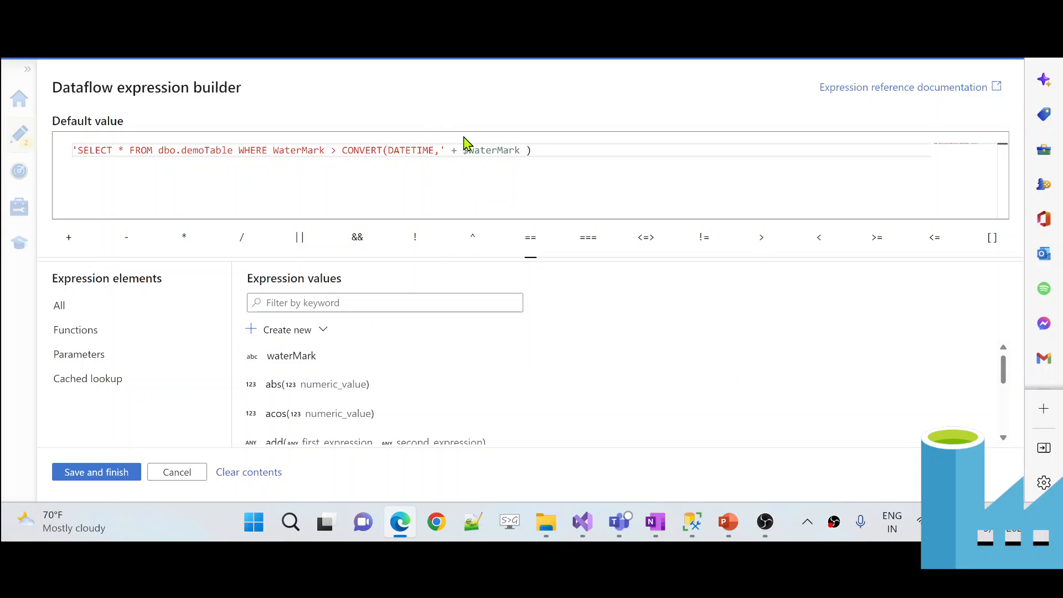
{"action": "key", "text": "alt+Tab"}
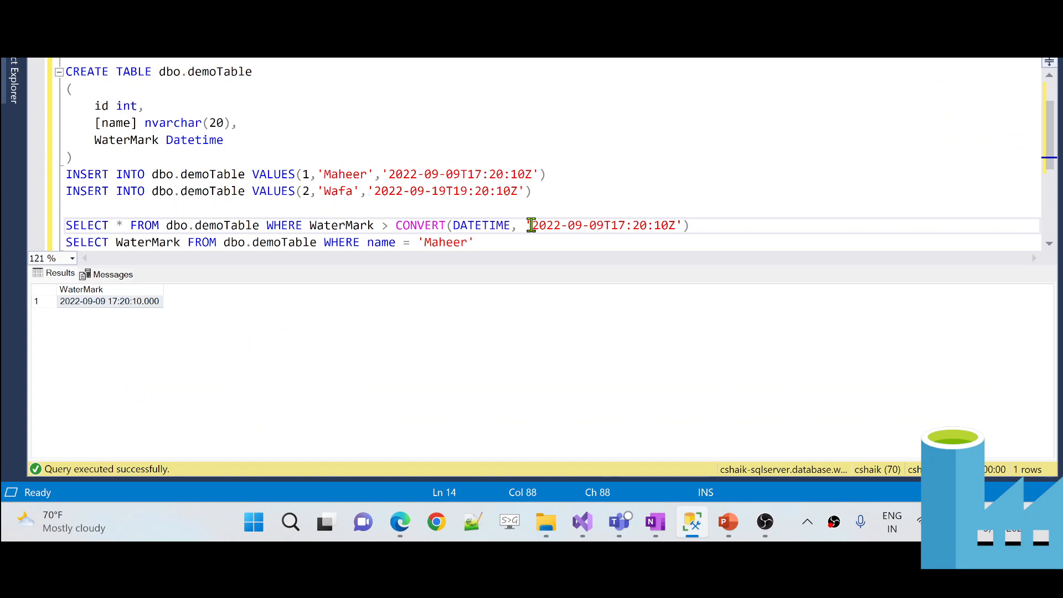
{"action": "left_click_drag", "start_coordinate": [532, 224], "coordinate": [685, 223]}
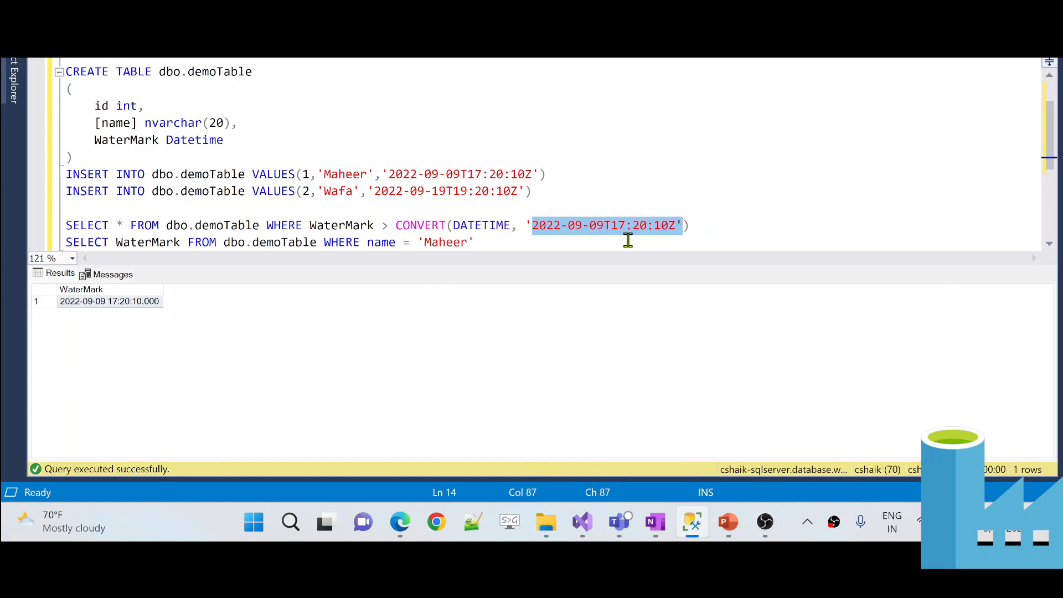
{"action": "key", "text": "alt+Tab"}
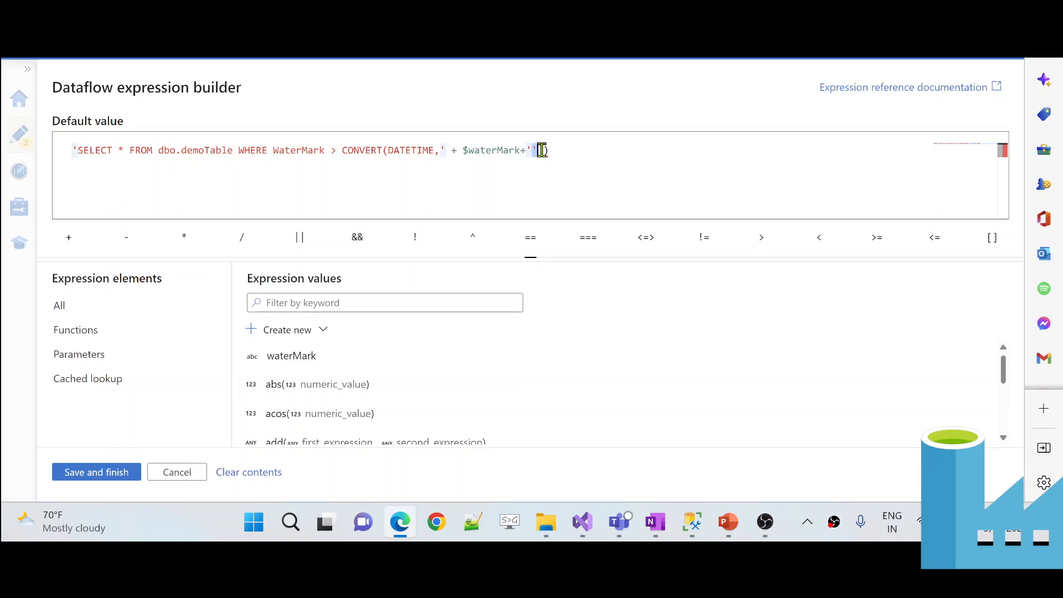
{"action": "left_click", "coordinate": [541, 150]}
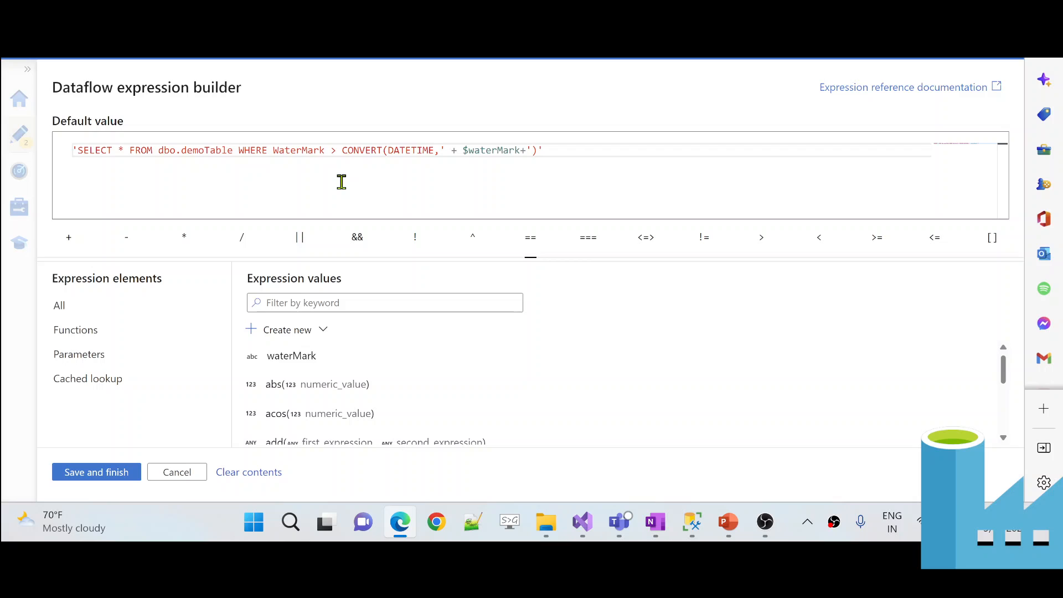
{"action": "key", "text": "alt+Tab"}
{"action": "left_click", "coordinate": [701, 218]}
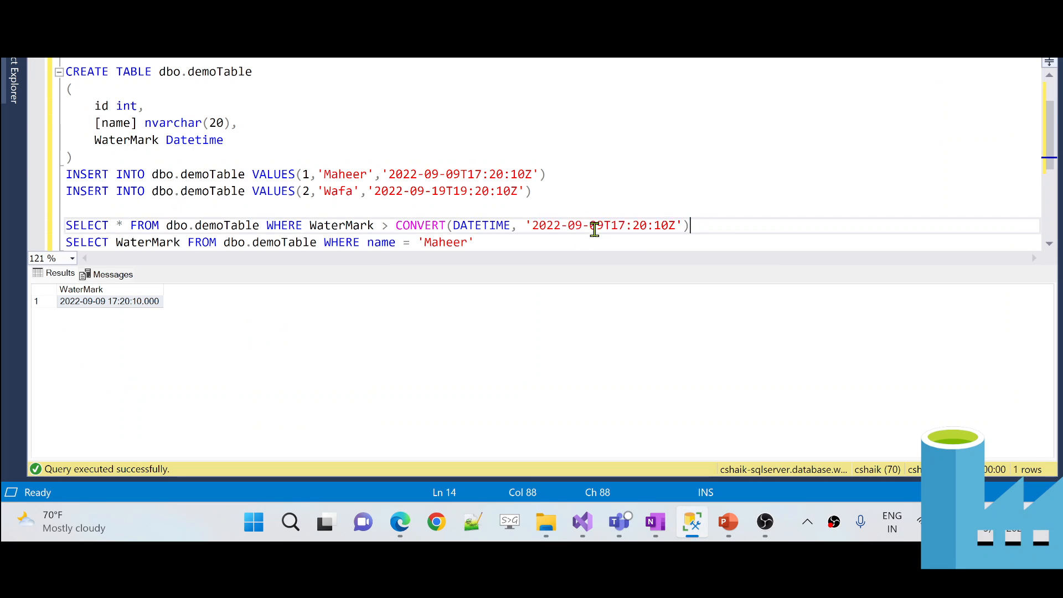
{"action": "left_click_drag", "start_coordinate": [527, 225], "coordinate": [666, 229]}
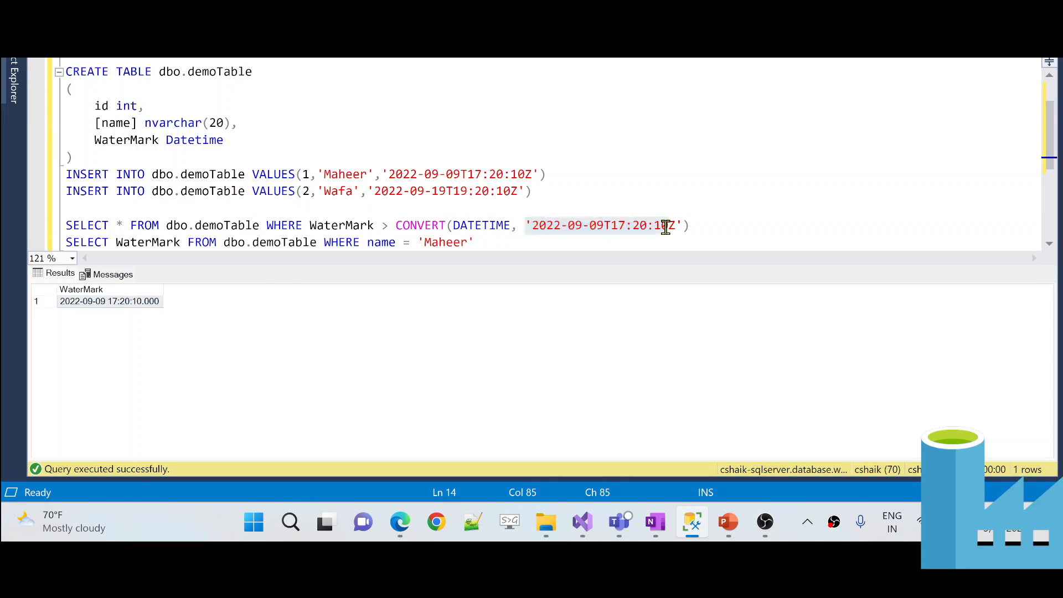
{"action": "key", "text": "alt+Tab"}
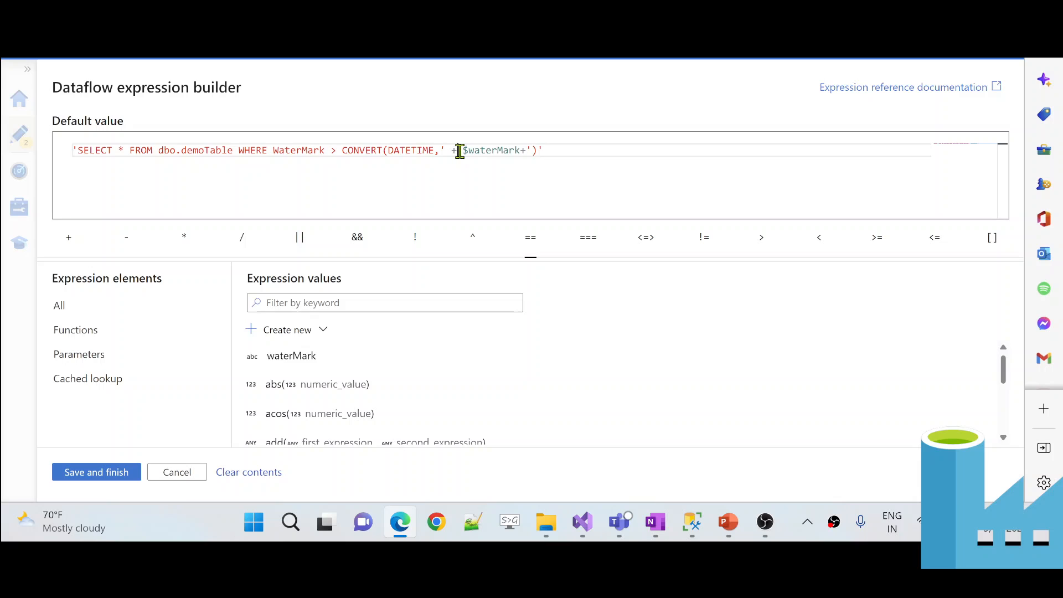
{"action": "left_click_drag", "start_coordinate": [459, 151], "coordinate": [520, 151]}
{"action": "left_click", "coordinate": [520, 154]}
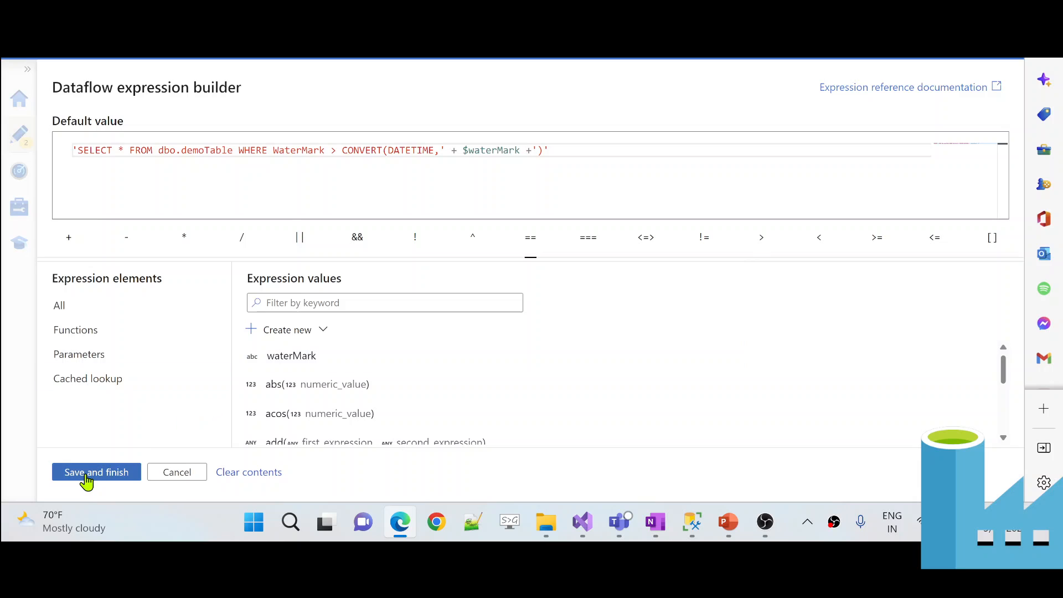
{"action": "left_click", "coordinate": [87, 475]}
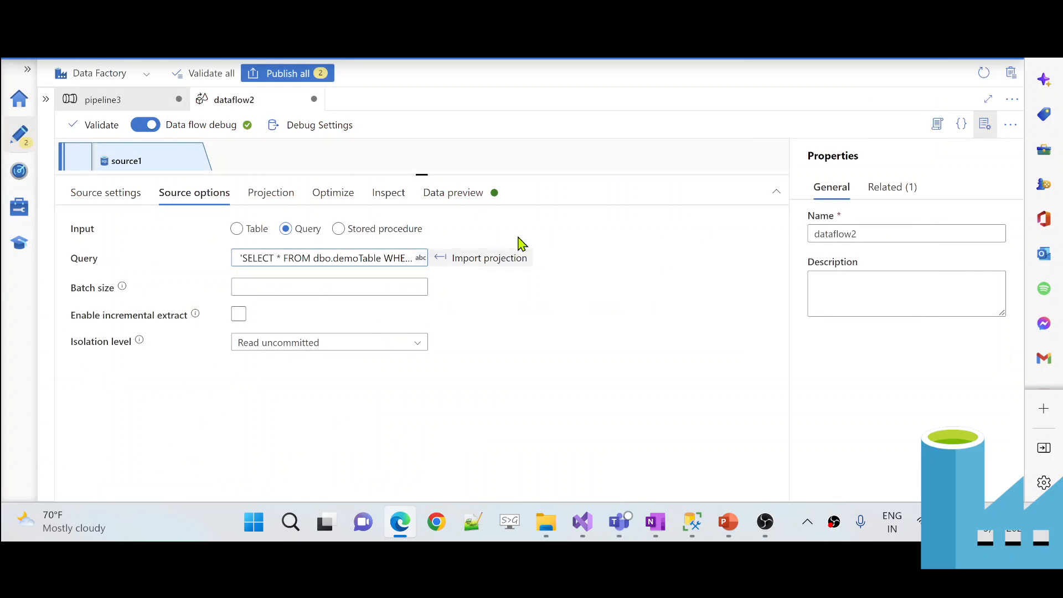
- Add sink1 after source1, writing to the outputfolder dataset
{"action": "left_click_drag", "start_coordinate": [561, 174], "coordinate": [531, 298]}
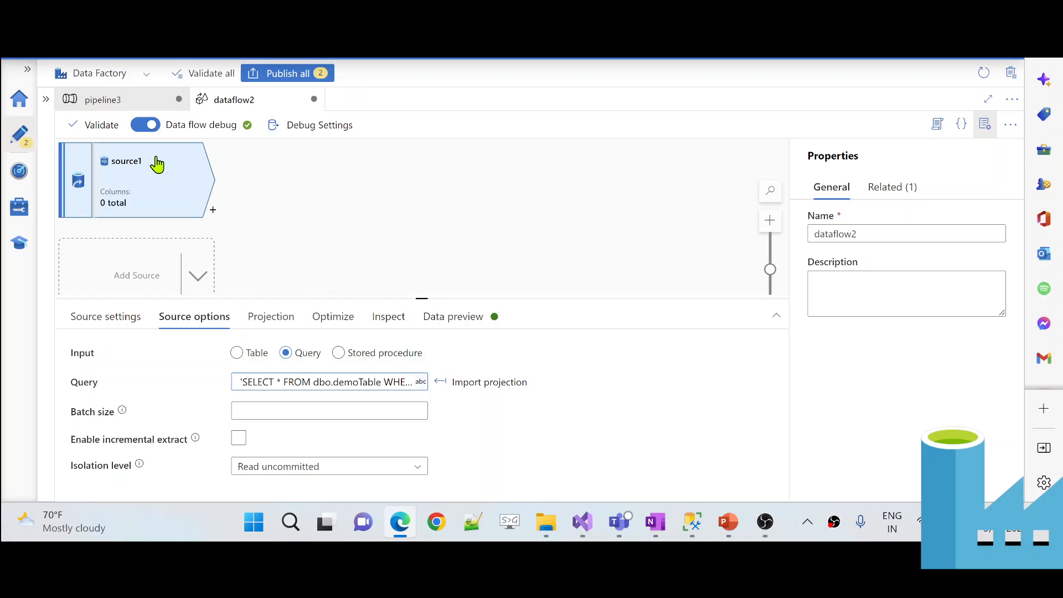
{"action": "left_click", "coordinate": [216, 216]}
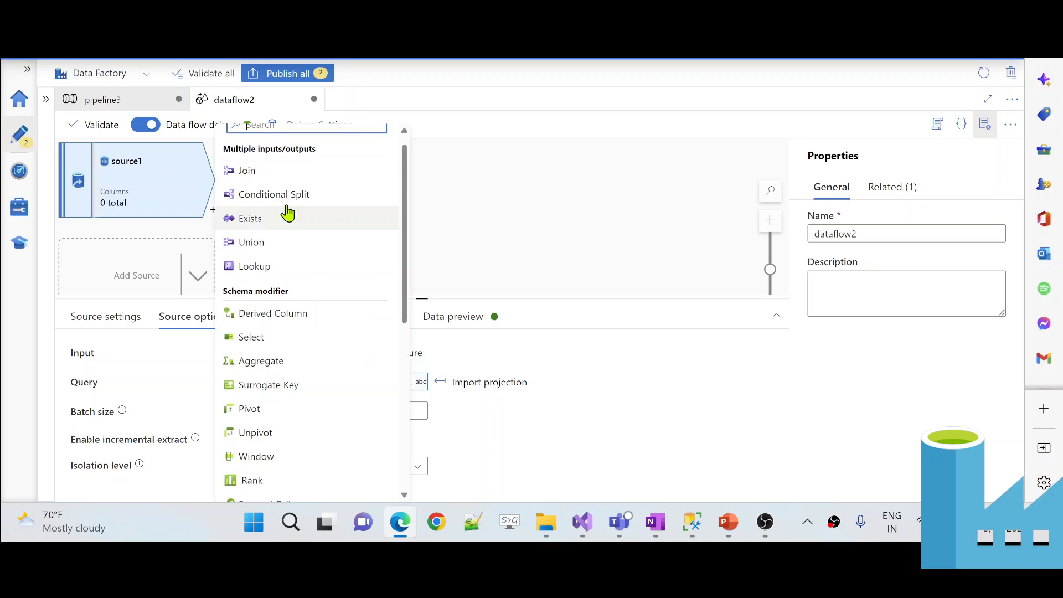
{"action": "type", "text": "sink"}
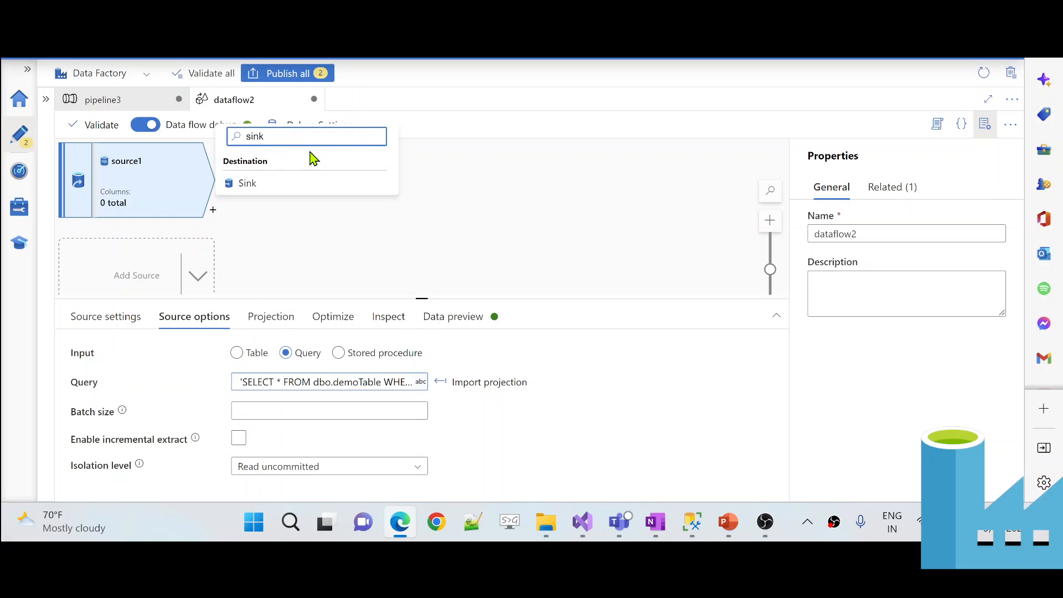
{"action": "left_click", "coordinate": [278, 183]}
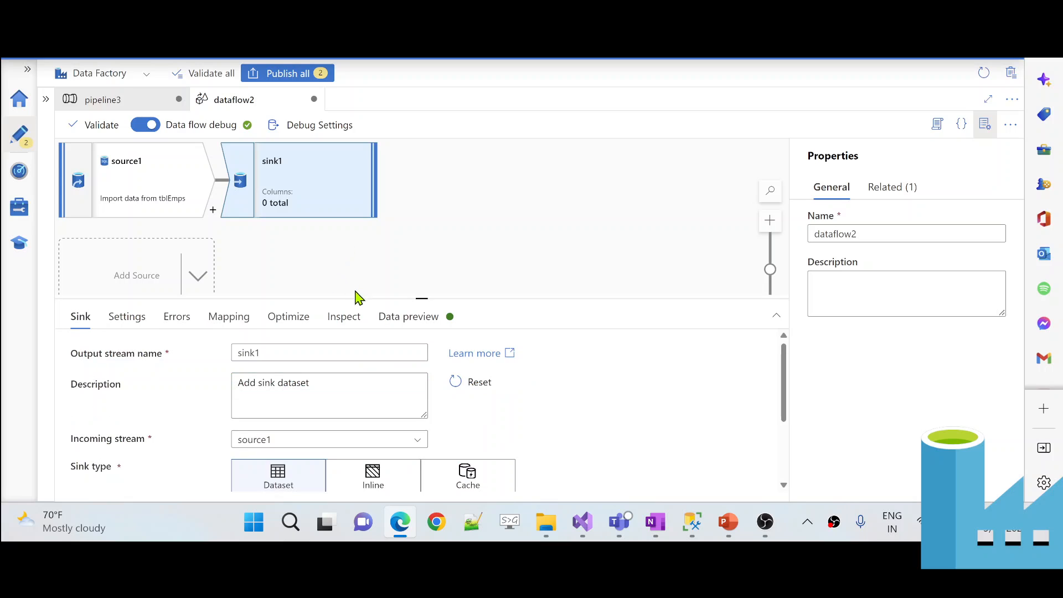
{"action": "left_click_drag", "start_coordinate": [358, 298], "coordinate": [414, 99]}
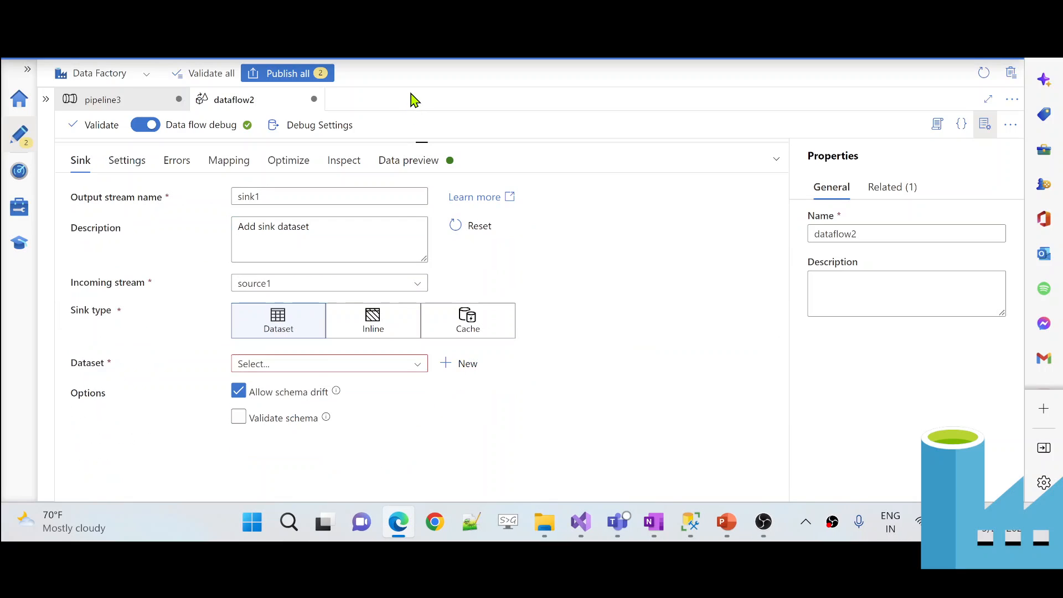
{"action": "left_click", "coordinate": [306, 369]}
{"action": "scroll", "coordinate": [299, 463], "scroll_direction": "down", "scroll_amount": 5}
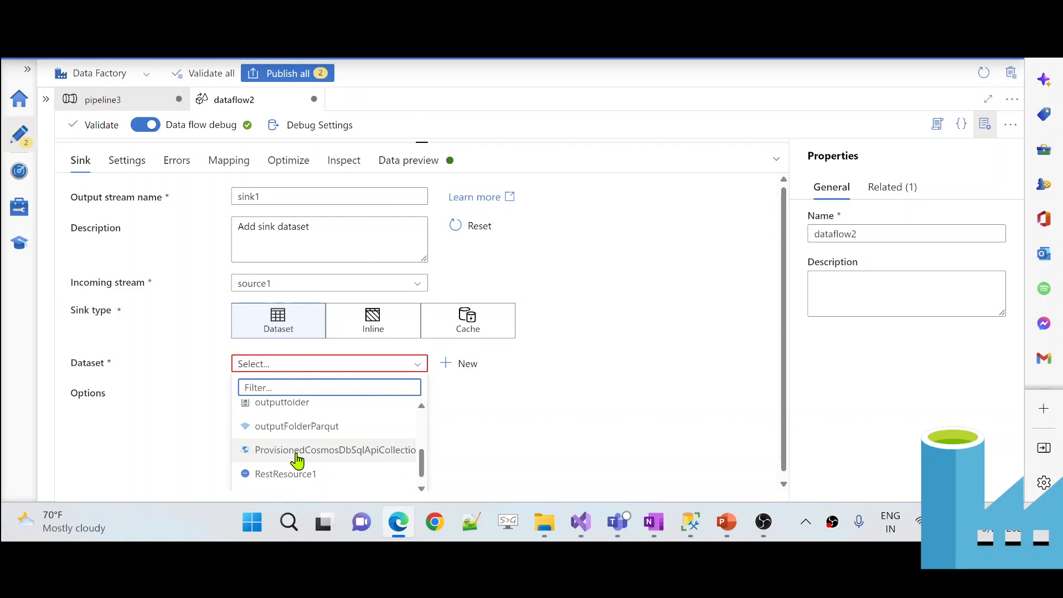
{"action": "scroll", "coordinate": [301, 443], "scroll_direction": "up", "scroll_amount": 1}
{"action": "left_click", "coordinate": [299, 421]}
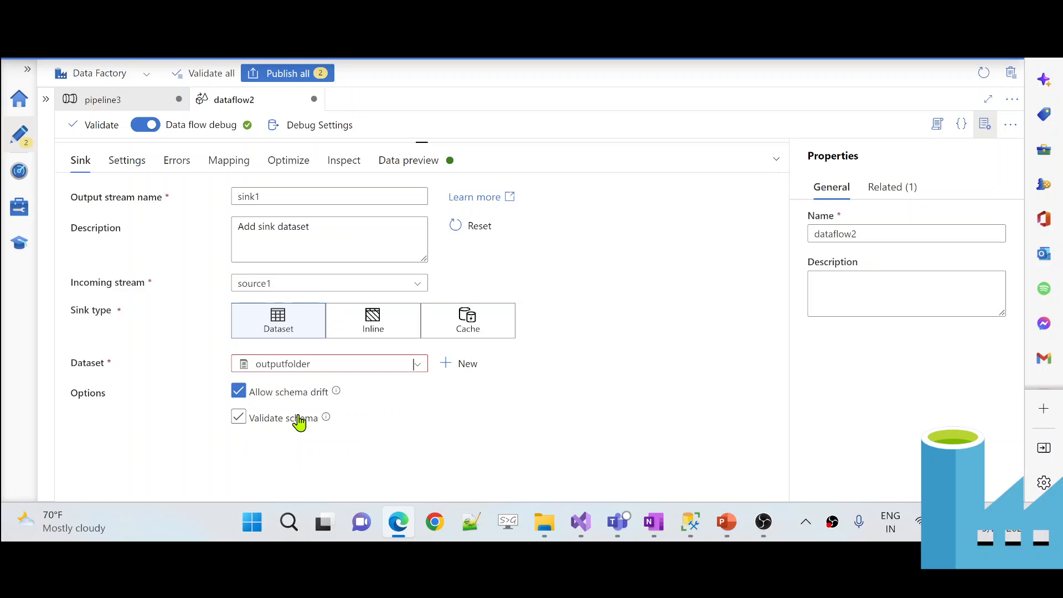
- Verify source1's query expression uses $waterMark, save it, and return to pipeline3
{"action": "left_click_drag", "start_coordinate": [505, 142], "coordinate": [506, 295]}
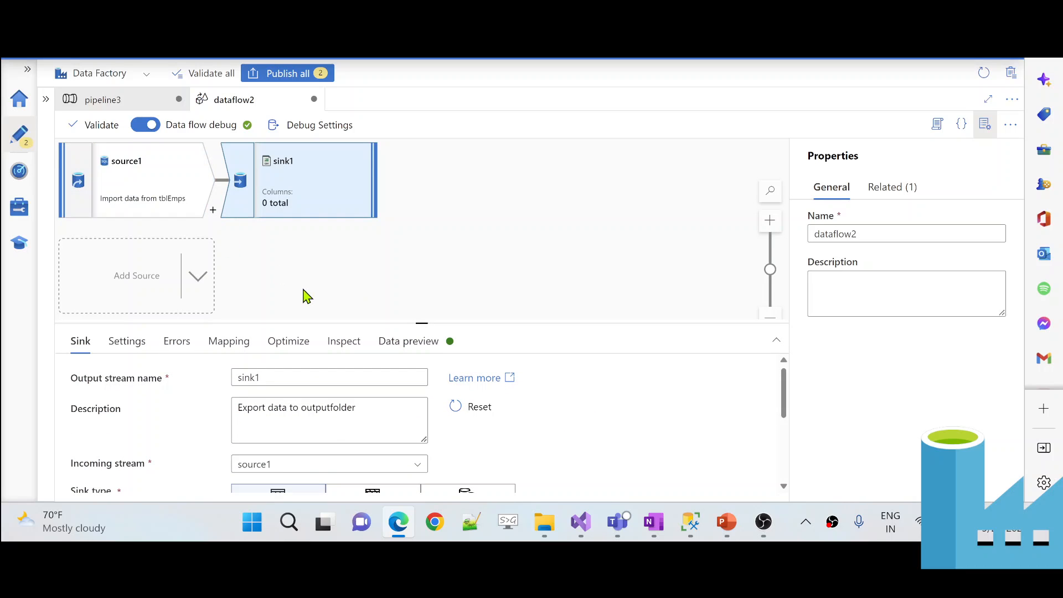
{"action": "left_click", "coordinate": [129, 182]}
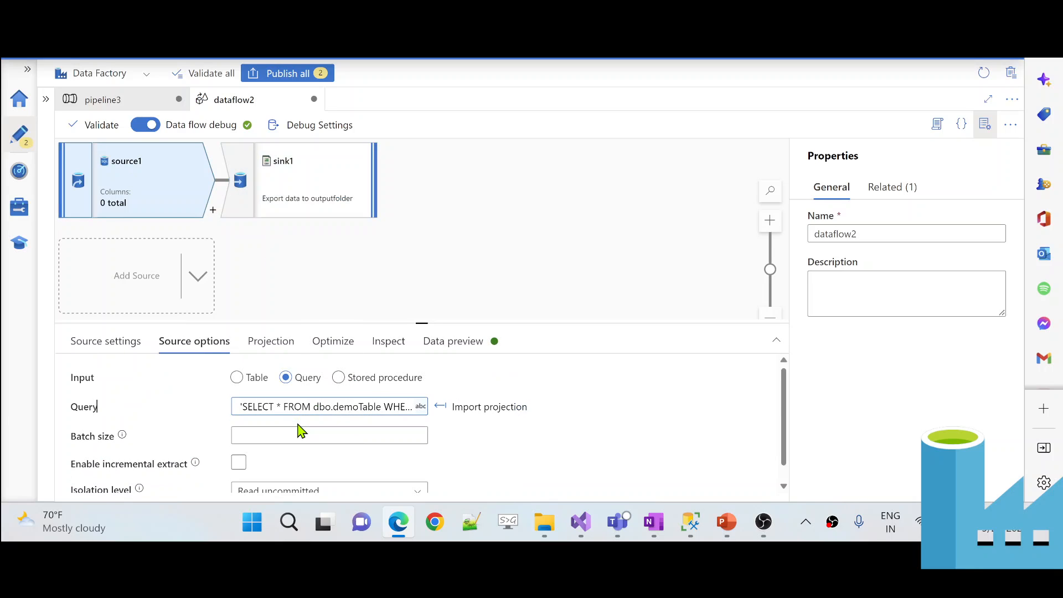
{"action": "left_click", "coordinate": [308, 406]}
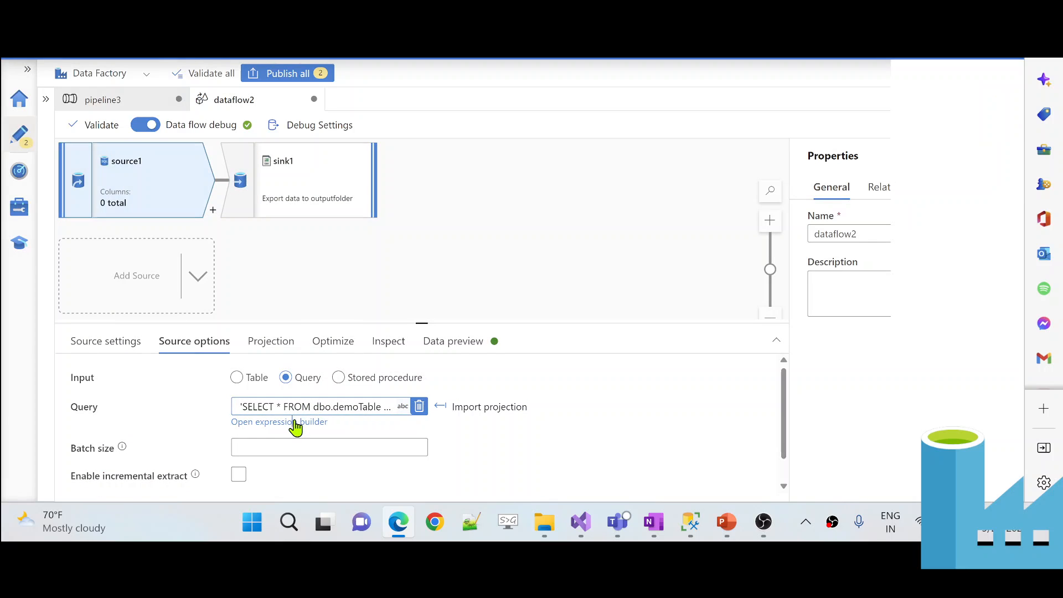
{"action": "left_click", "coordinate": [294, 422]}
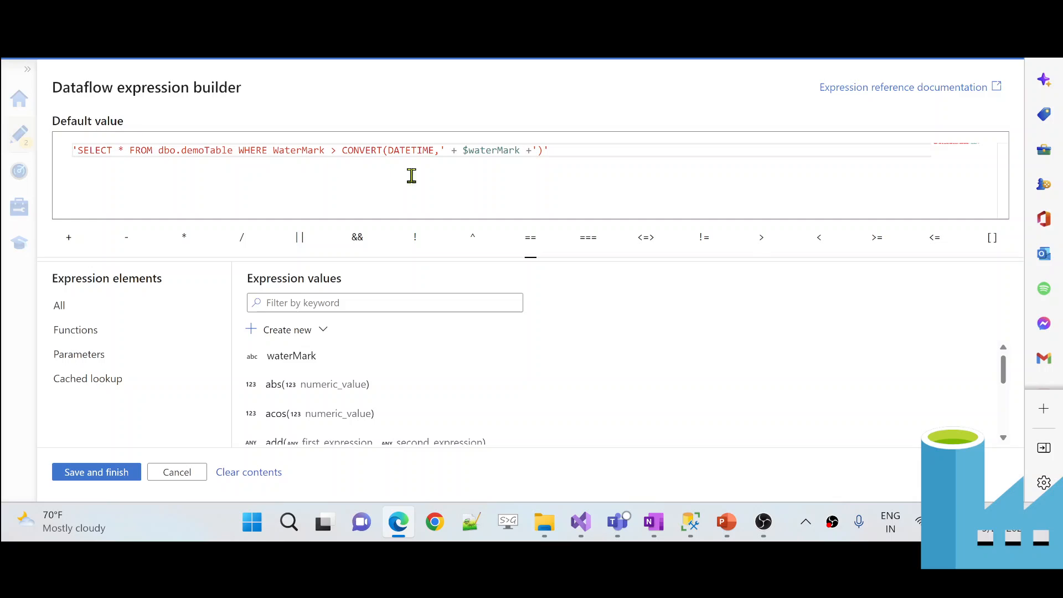
{"action": "left_click_drag", "start_coordinate": [462, 150], "coordinate": [521, 150]}
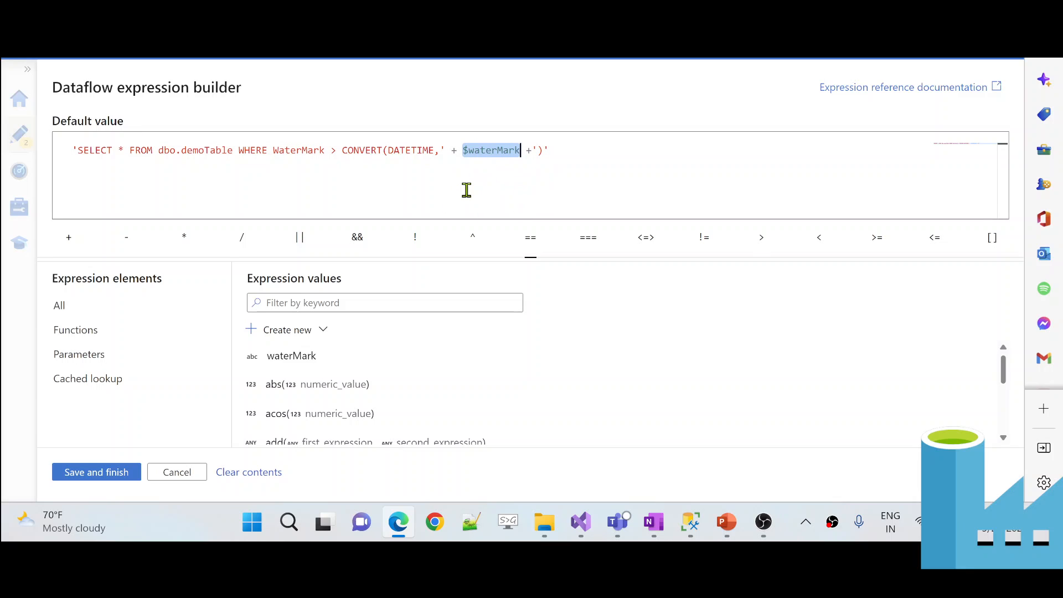
{"action": "left_click", "coordinate": [110, 472]}
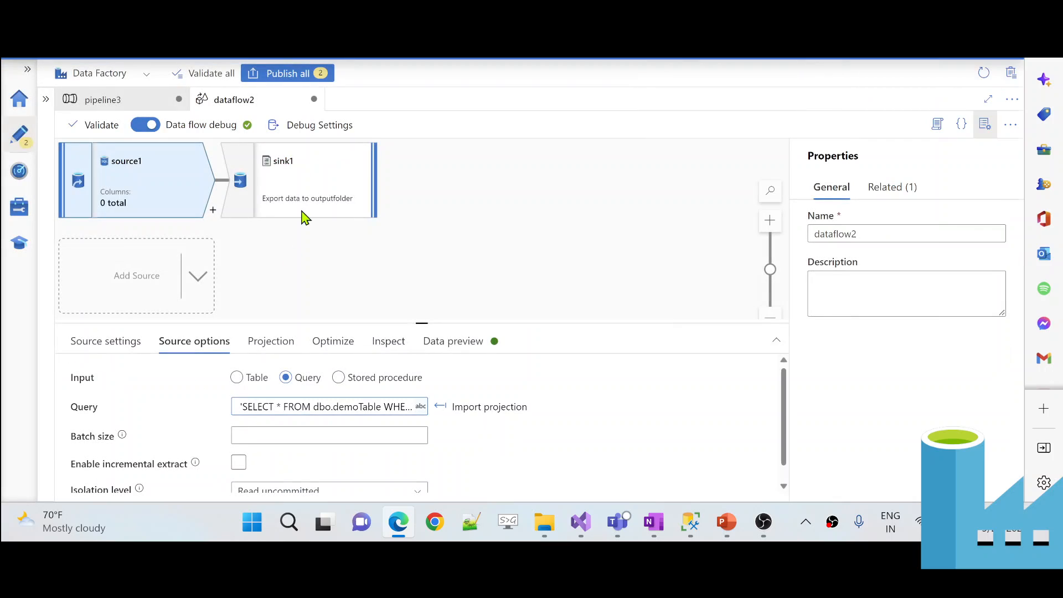
{"action": "left_click", "coordinate": [131, 101]}
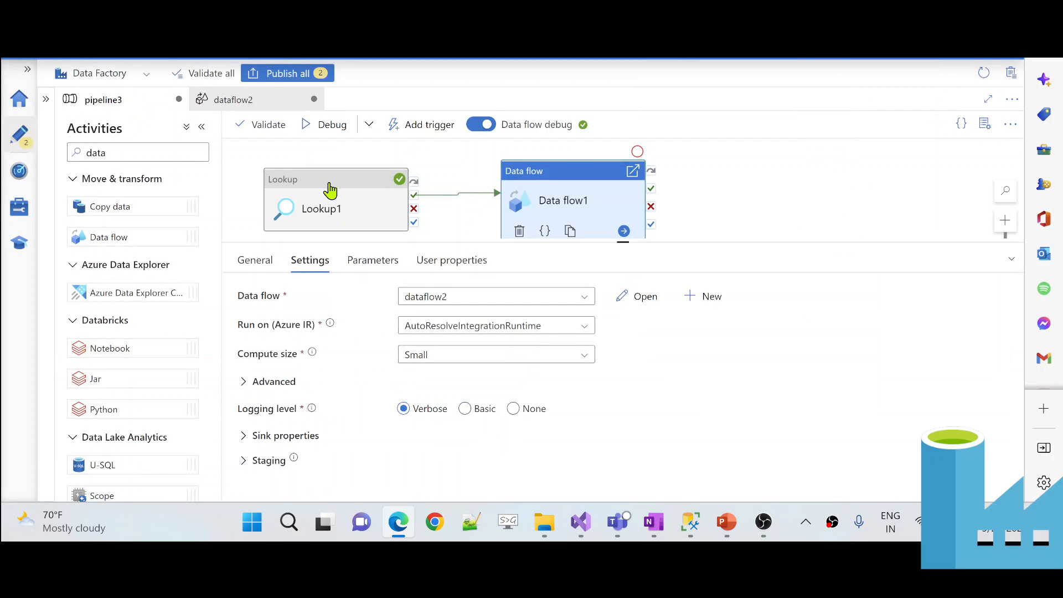
{"action": "left_click", "coordinate": [247, 204]}
{"action": "left_click", "coordinate": [371, 356]}
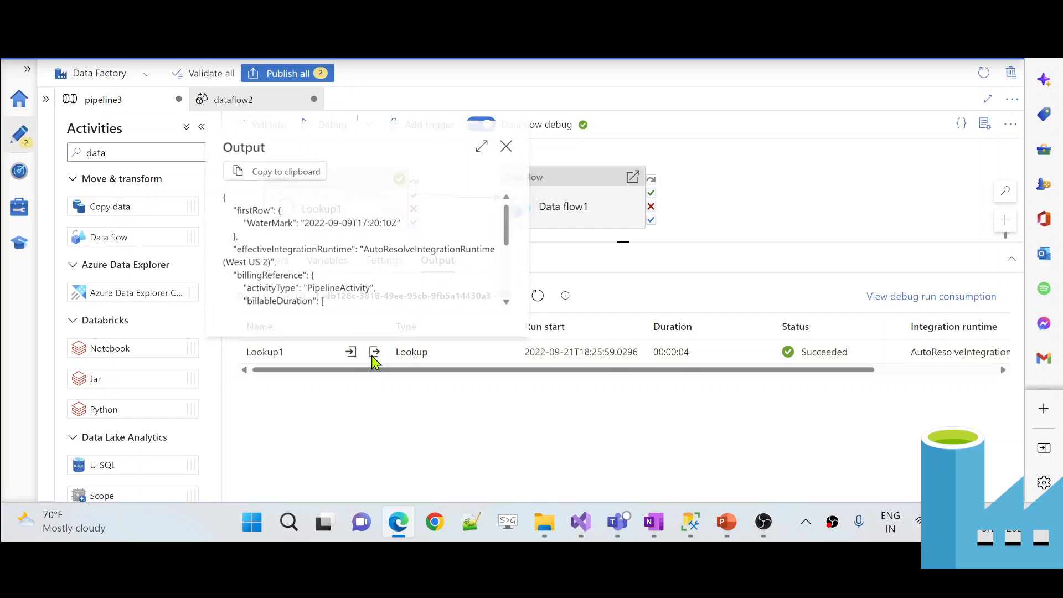
{"action": "left_click_drag", "start_coordinate": [224, 210], "coordinate": [295, 223]}
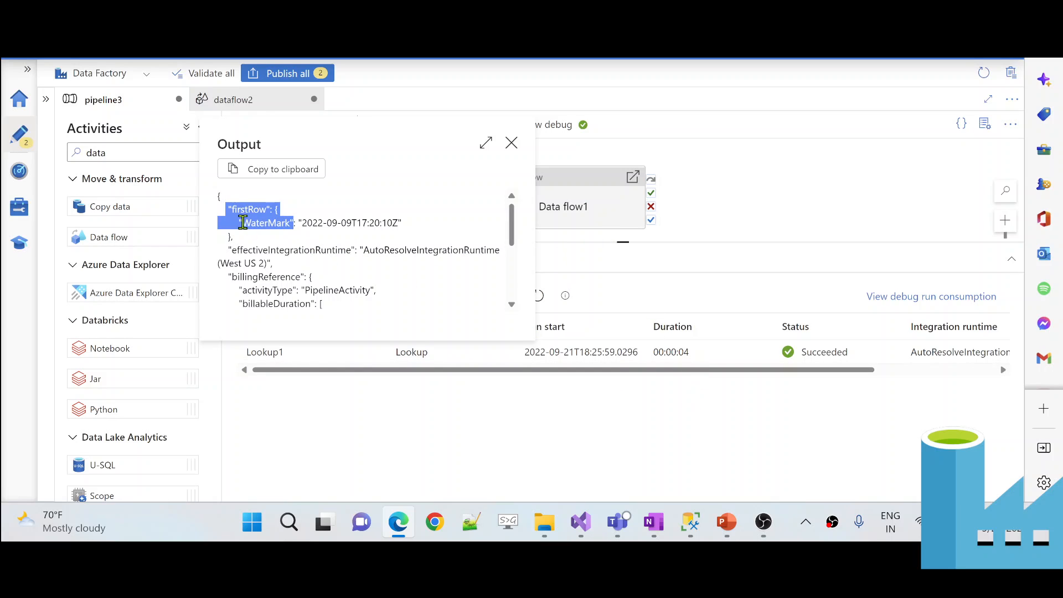
{"action": "left_click", "coordinate": [272, 226]}
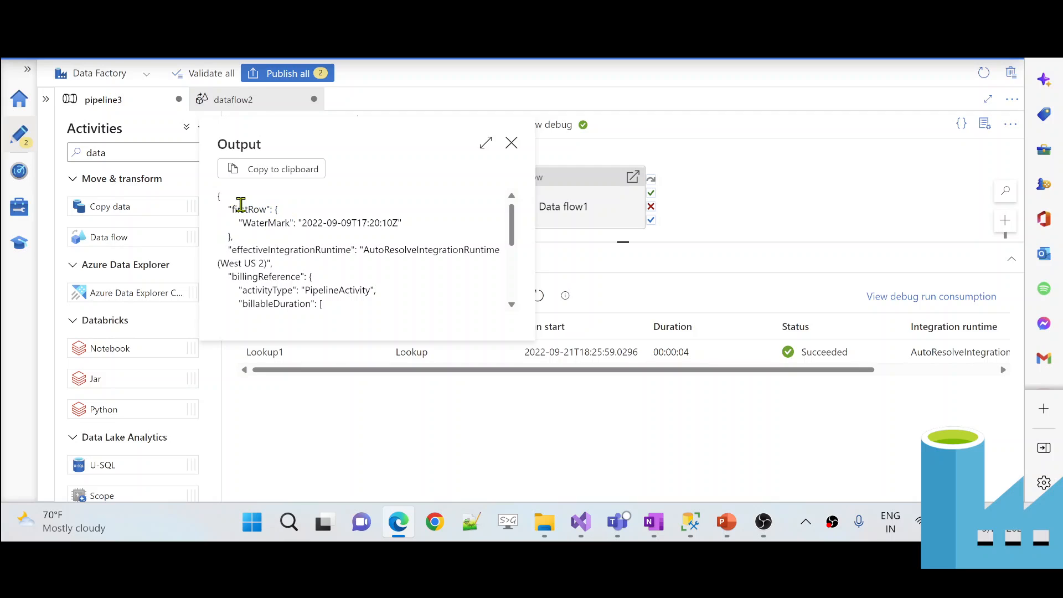
{"action": "double_click", "coordinate": [257, 222]}
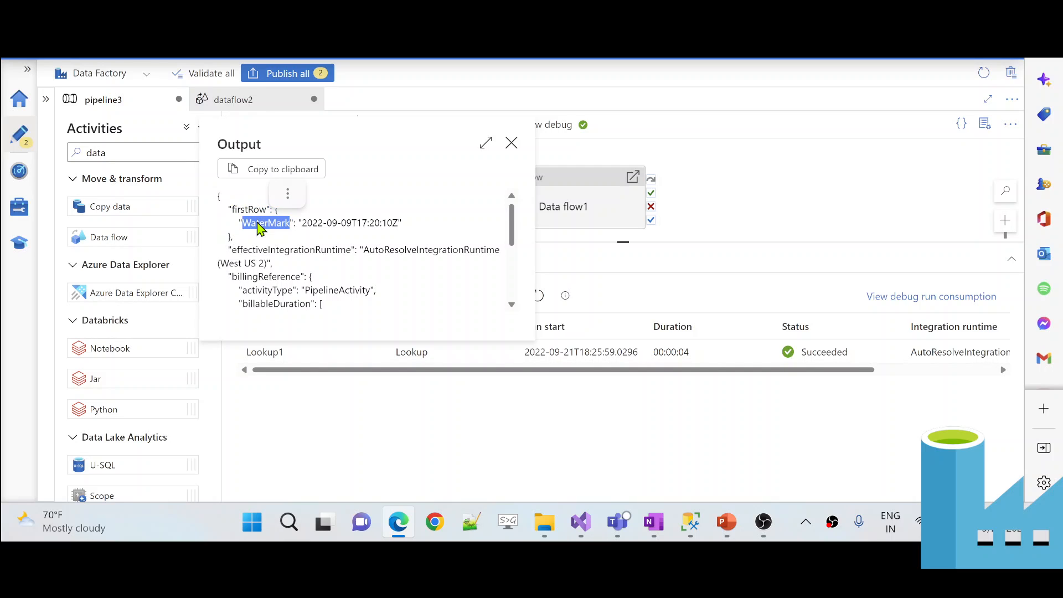
{"action": "left_click", "coordinate": [575, 207]}
{"action": "left_click", "coordinate": [574, 208]}
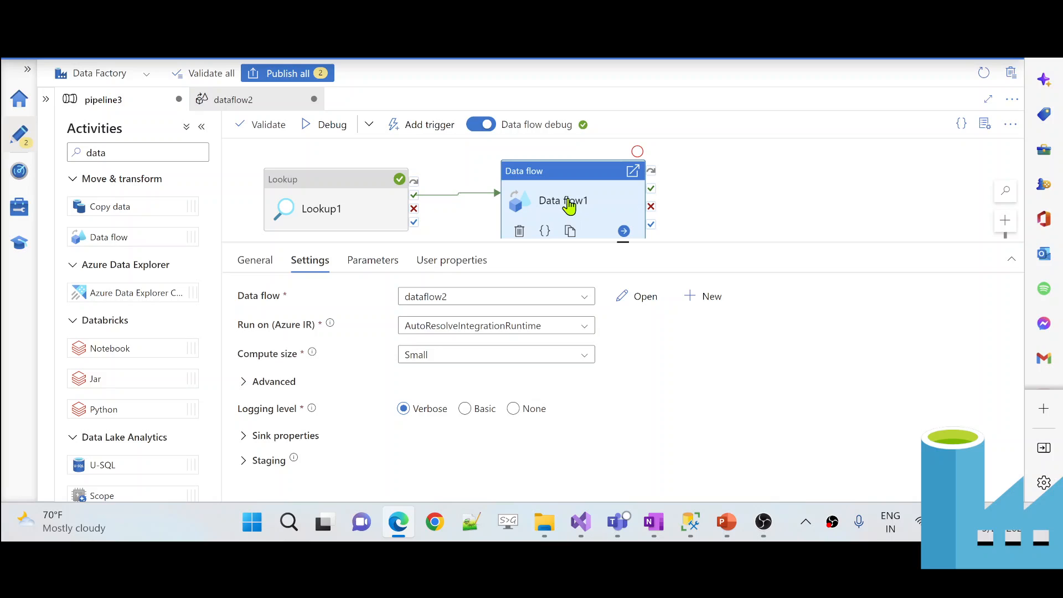
- Compare Data flow1's waterMark parameter with dataflow2's own parameter list
{"action": "left_click", "coordinate": [374, 262]}
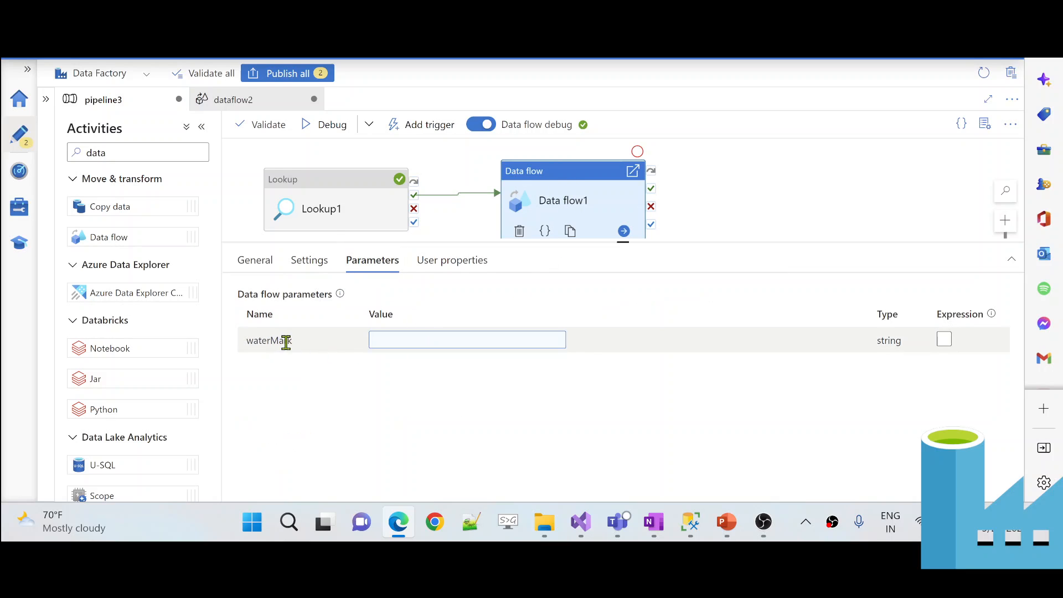
{"action": "left_click_drag", "start_coordinate": [287, 342], "coordinate": [247, 340]}
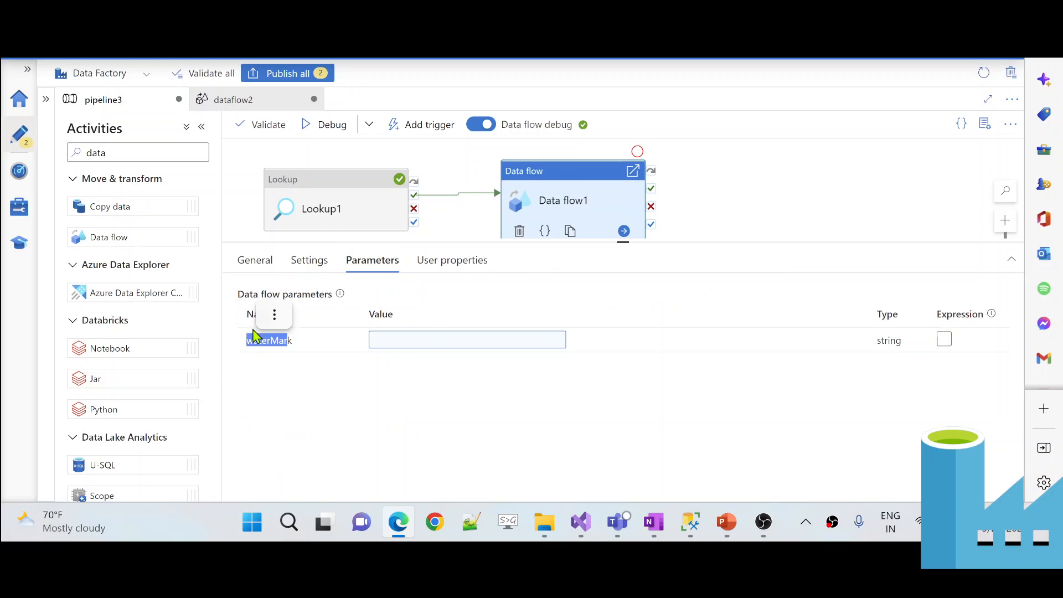
{"action": "left_click", "coordinate": [244, 100]}
{"action": "left_click", "coordinate": [375, 256]}
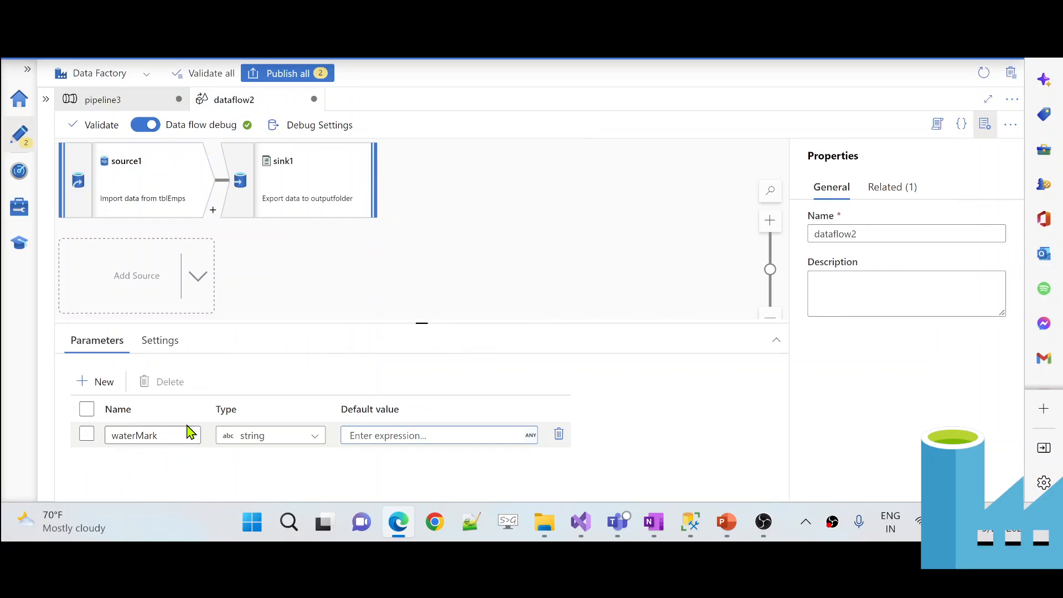
{"action": "left_click", "coordinate": [115, 99]}
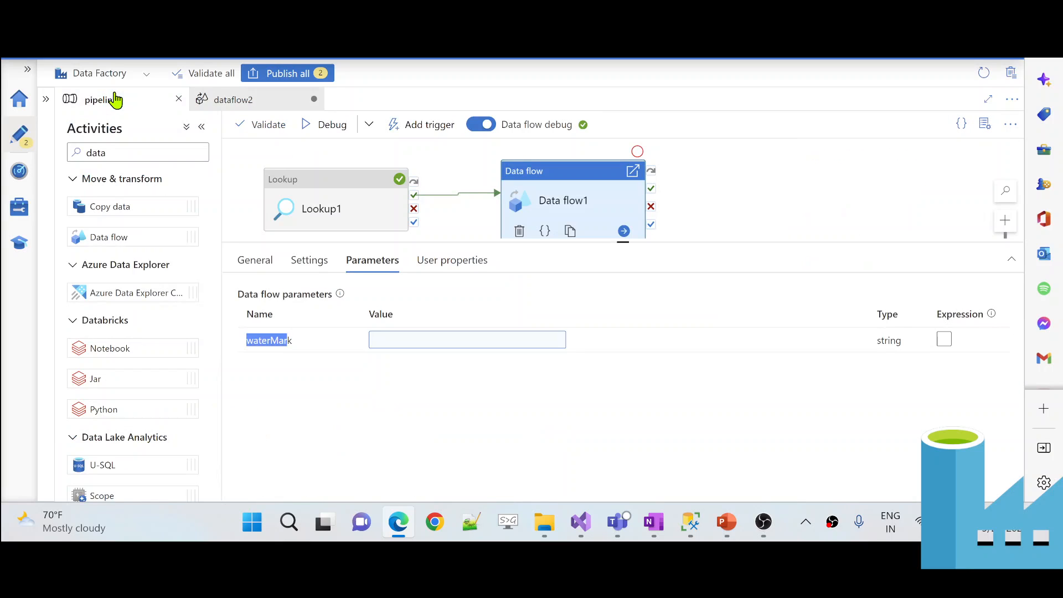
{"action": "left_click", "coordinate": [399, 341]}
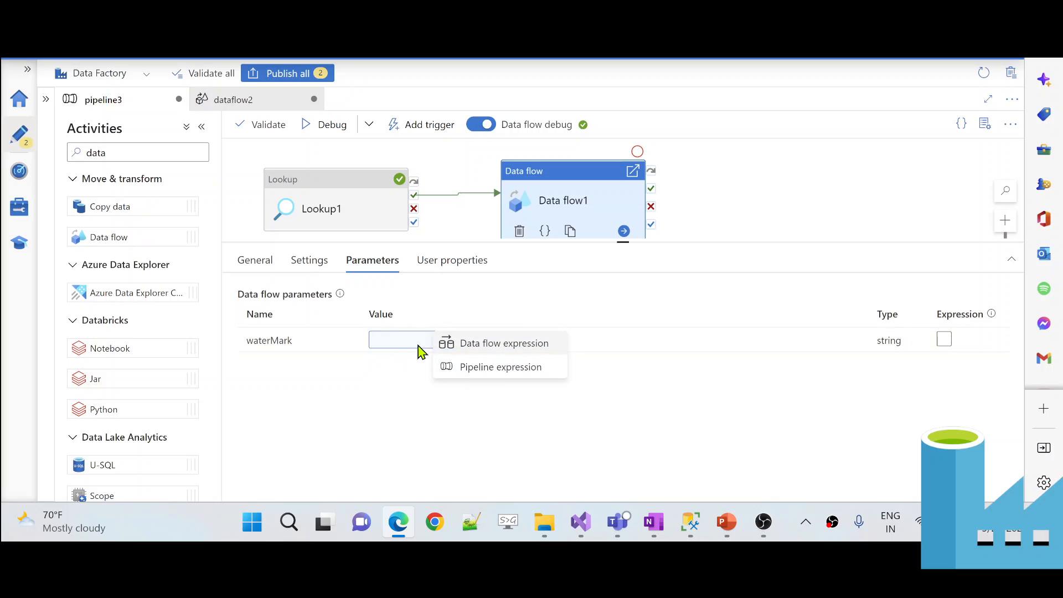
{"action": "left_click", "coordinate": [479, 369]}
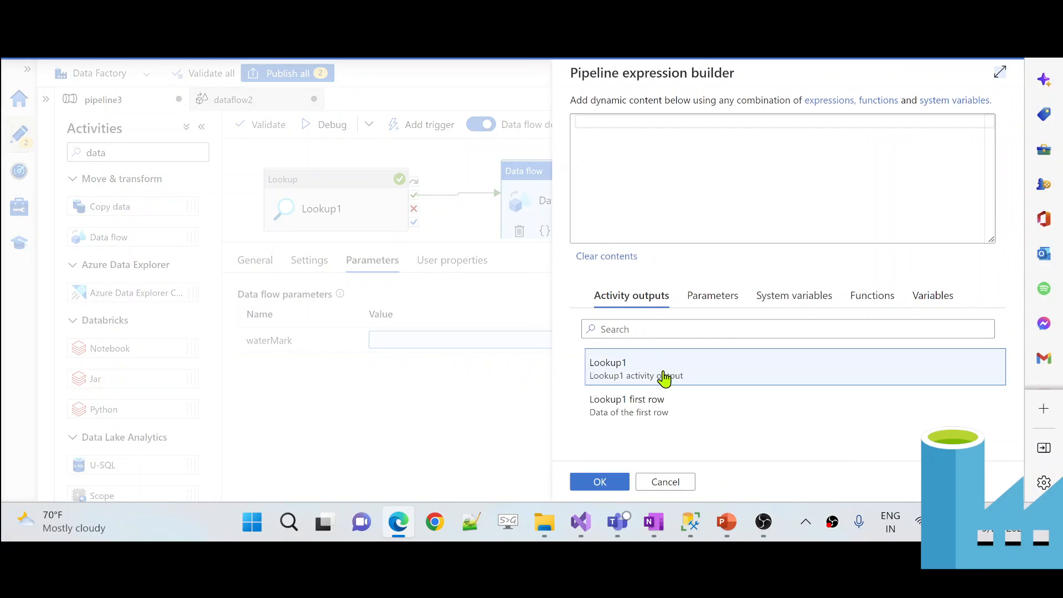
{"action": "left_click", "coordinate": [655, 404]}
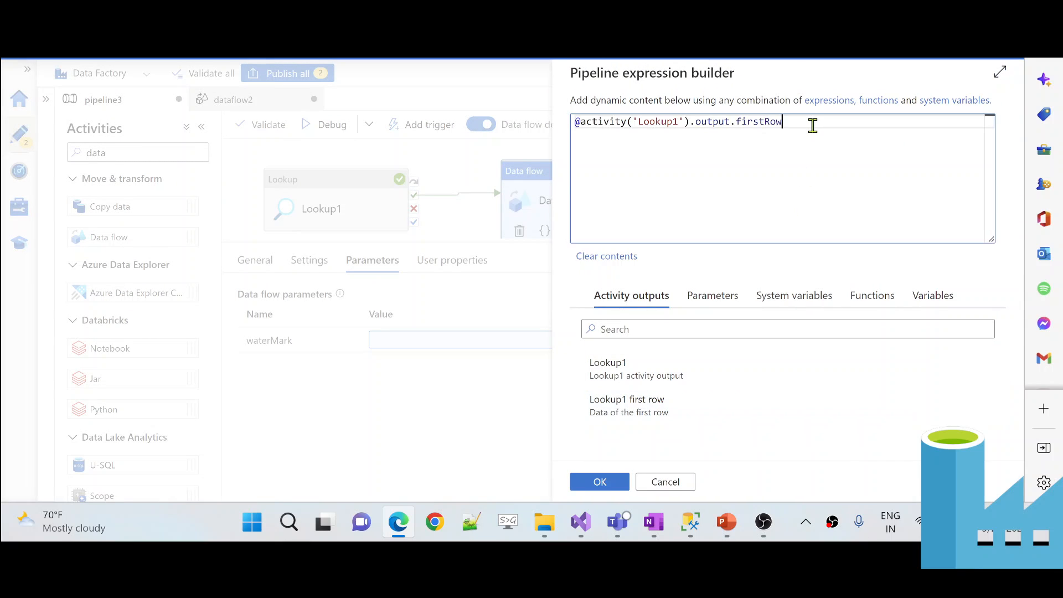
{"action": "type", "text": ".waterMark"}
{"action": "left_click", "coordinate": [609, 484]}
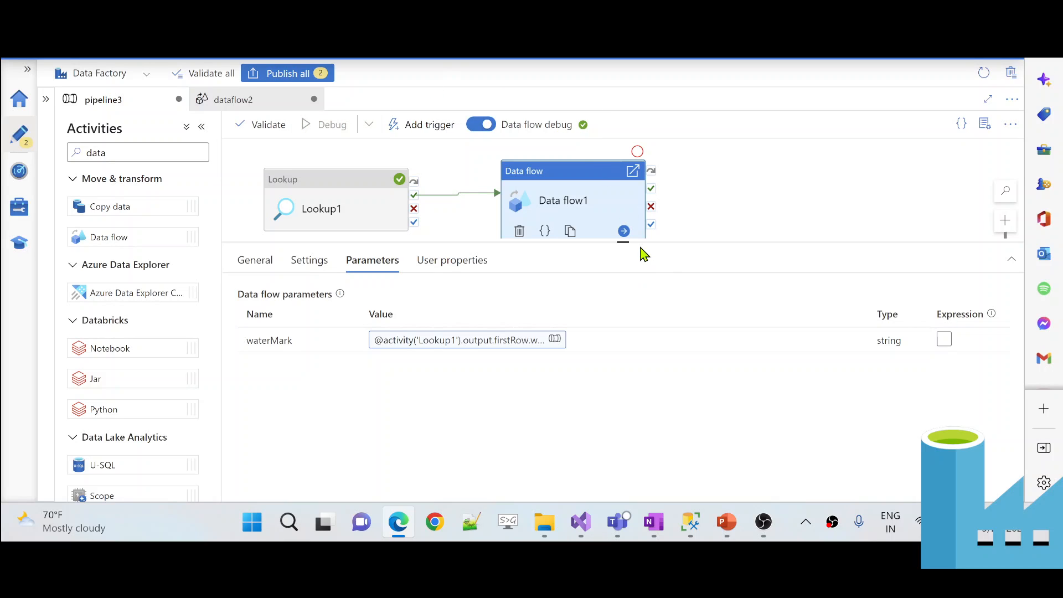
- Start a new debug run of pipeline3 and check Lookup1's WaterMark output 2022-09-09T17:20:10Z
{"action": "left_click_drag", "start_coordinate": [643, 243], "coordinate": [626, 371]}
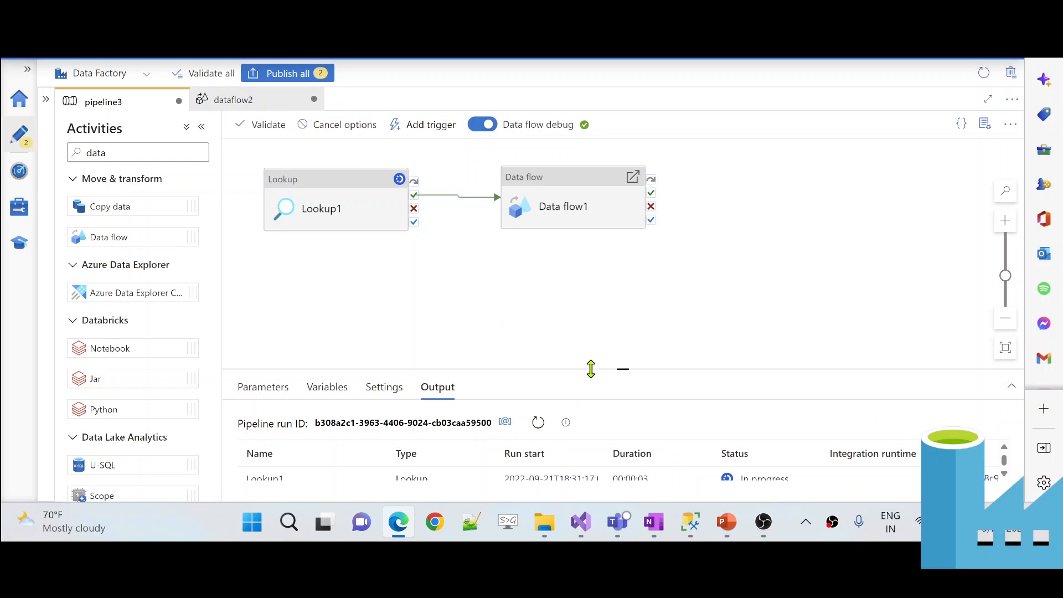
{"action": "left_click_drag", "start_coordinate": [591, 366], "coordinate": [591, 283]}
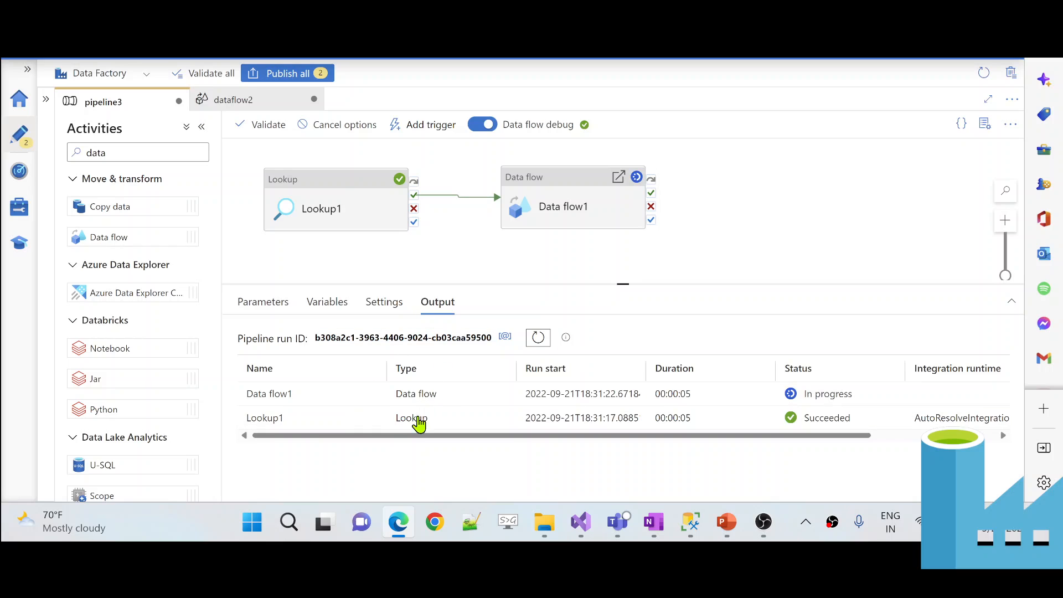
{"action": "left_click", "coordinate": [375, 418]}
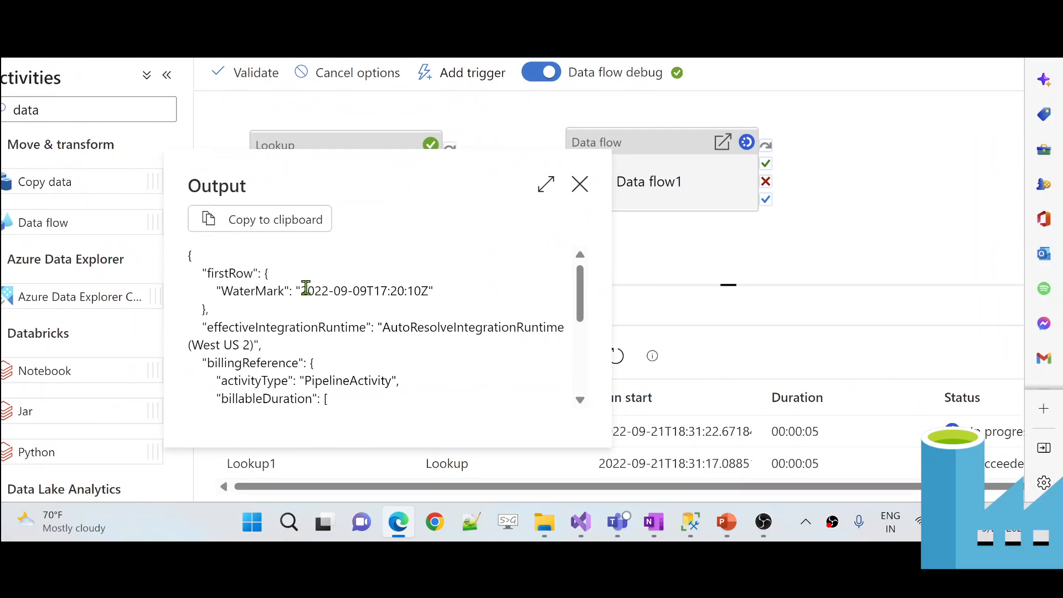
{"action": "left_click_drag", "start_coordinate": [302, 289], "coordinate": [430, 291]}
{"action": "left_click", "coordinate": [686, 325]}
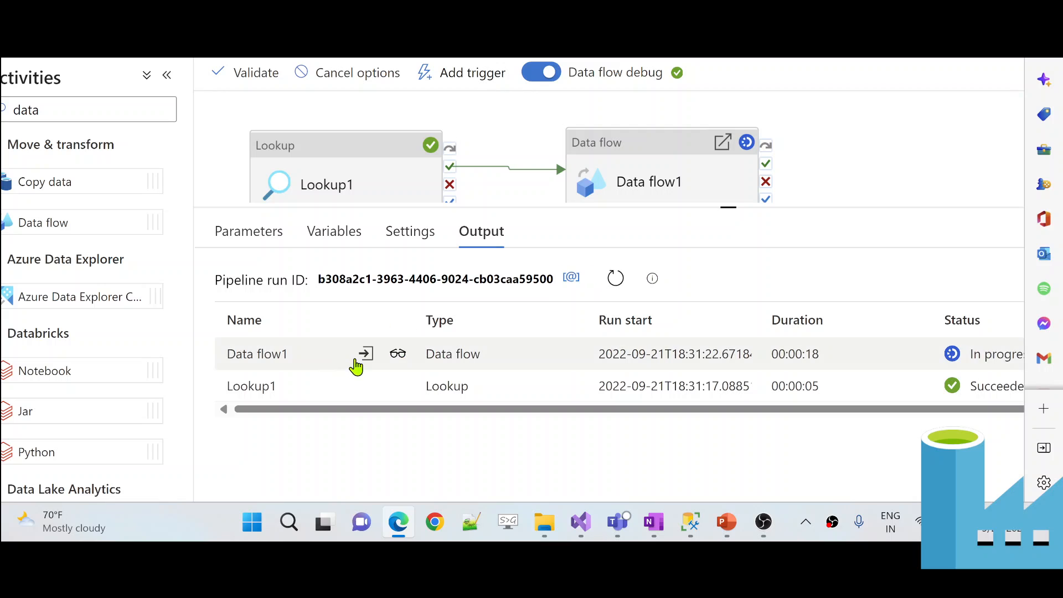
- Compare Data flow1's input waterMark 2022-09-09T17:20:10 with the date literal in the SSMS query
{"action": "left_click", "coordinate": [366, 357]}
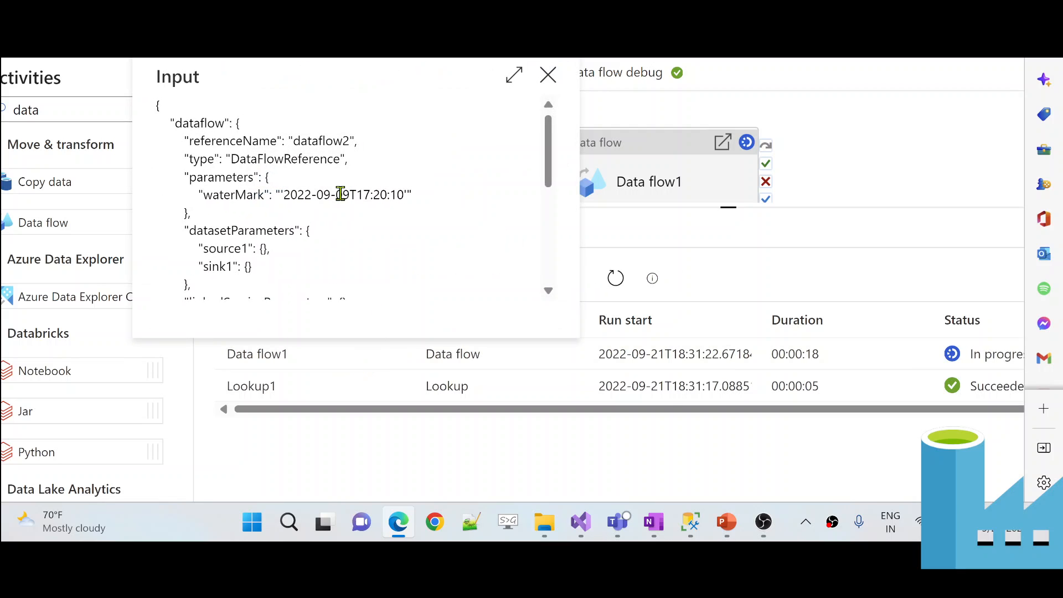
{"action": "scroll", "coordinate": [340, 194], "scroll_direction": "up", "scroll_amount": 3}
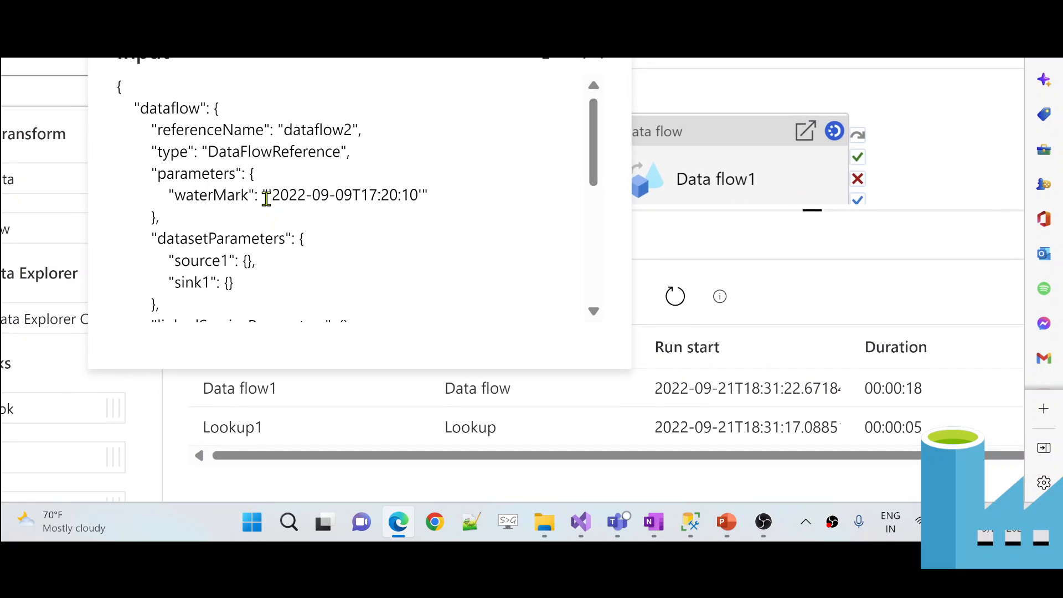
{"action": "left_click_drag", "start_coordinate": [269, 193], "coordinate": [424, 200]}
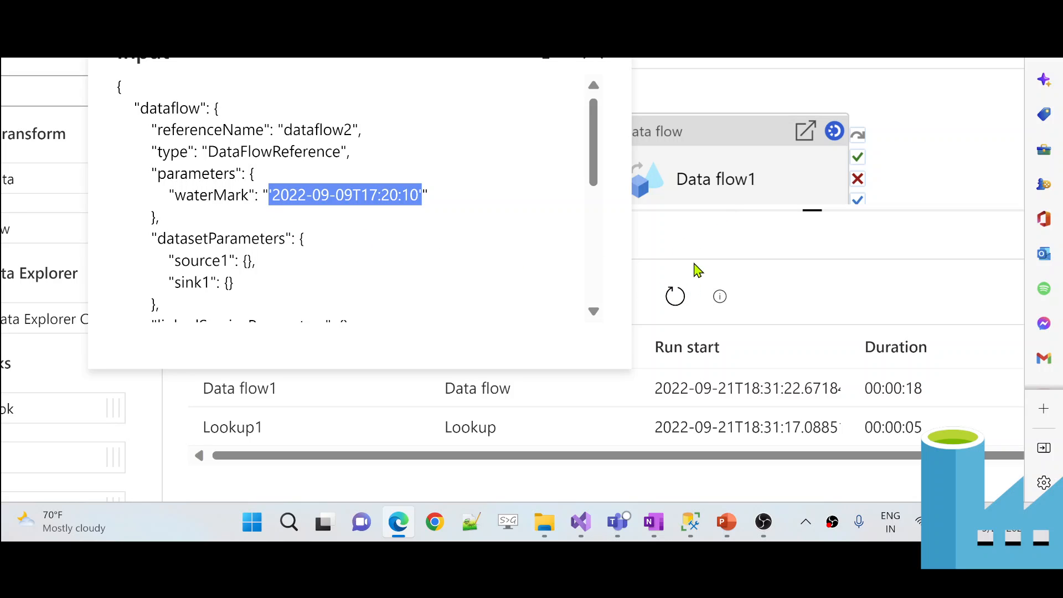
{"action": "left_click", "coordinate": [702, 531]}
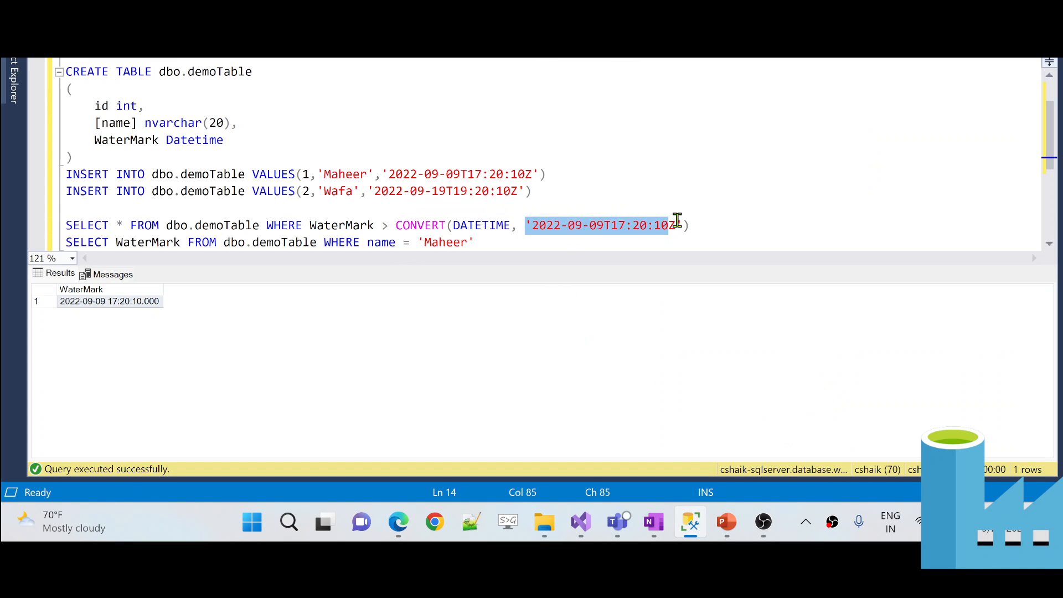
{"action": "left_click_drag", "start_coordinate": [681, 222], "coordinate": [524, 224]}
{"action": "key", "text": "alt+Tab"}
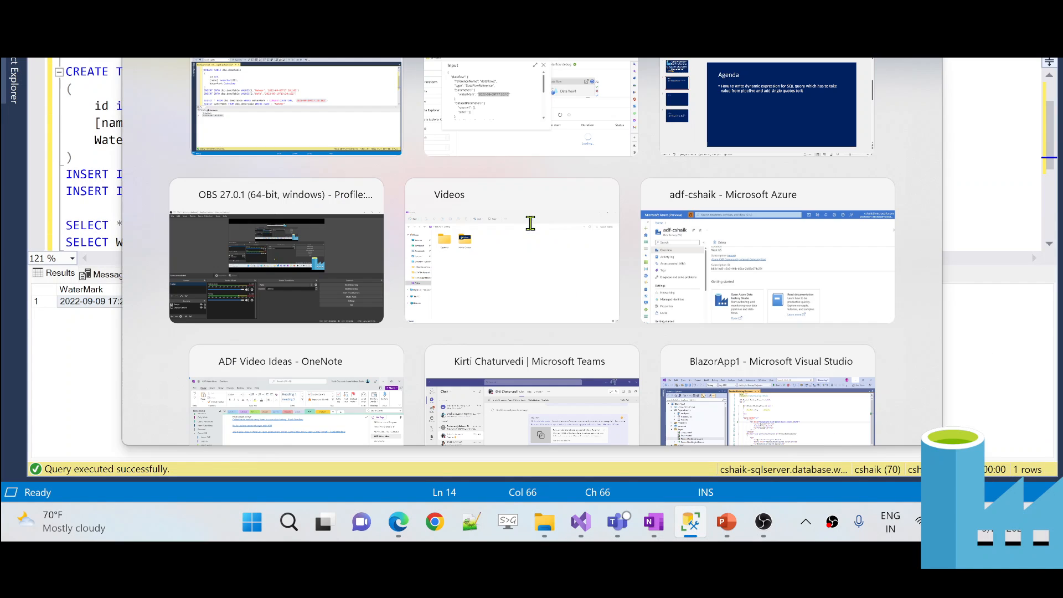
{"action": "left_click", "coordinate": [693, 184]}
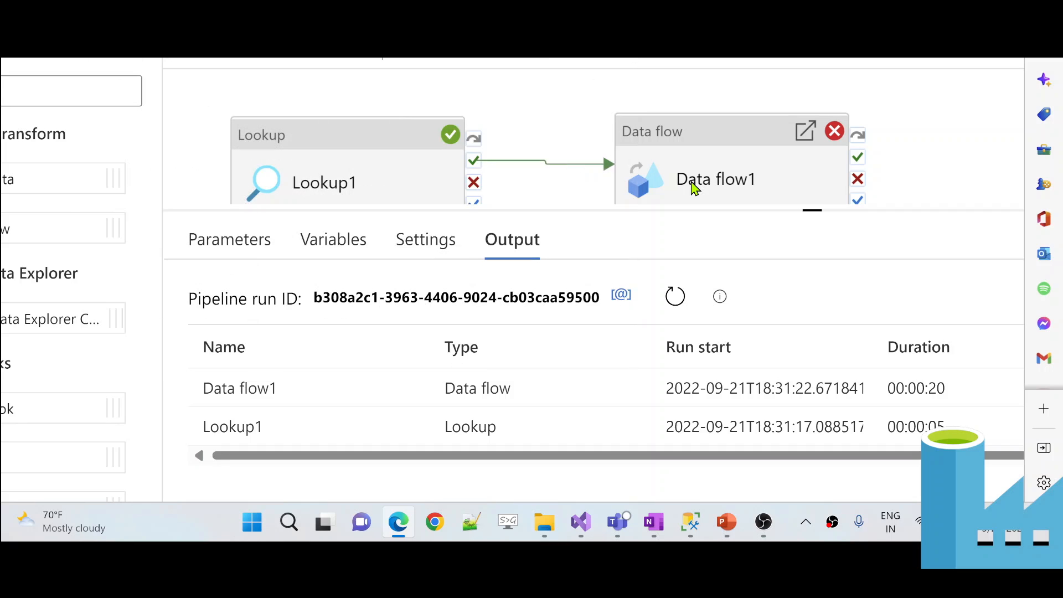
- Open dataflow2 from the Data flow1 activity and show source1's source options
{"action": "scroll", "coordinate": [706, 161], "scroll_direction": "down", "scroll_amount": 4}
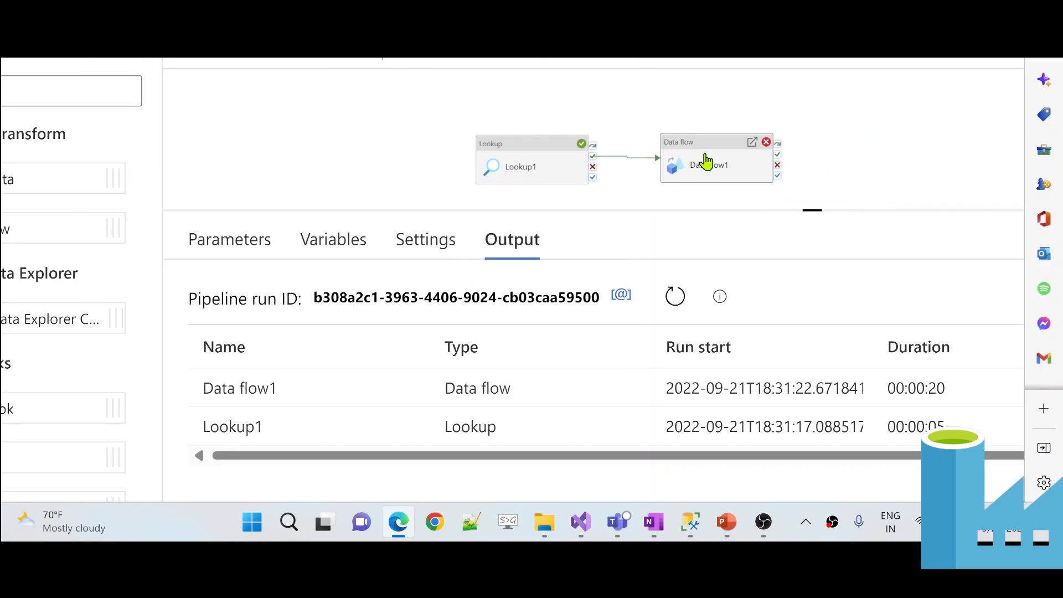
{"action": "scroll", "coordinate": [706, 162], "scroll_direction": "up", "scroll_amount": 4}
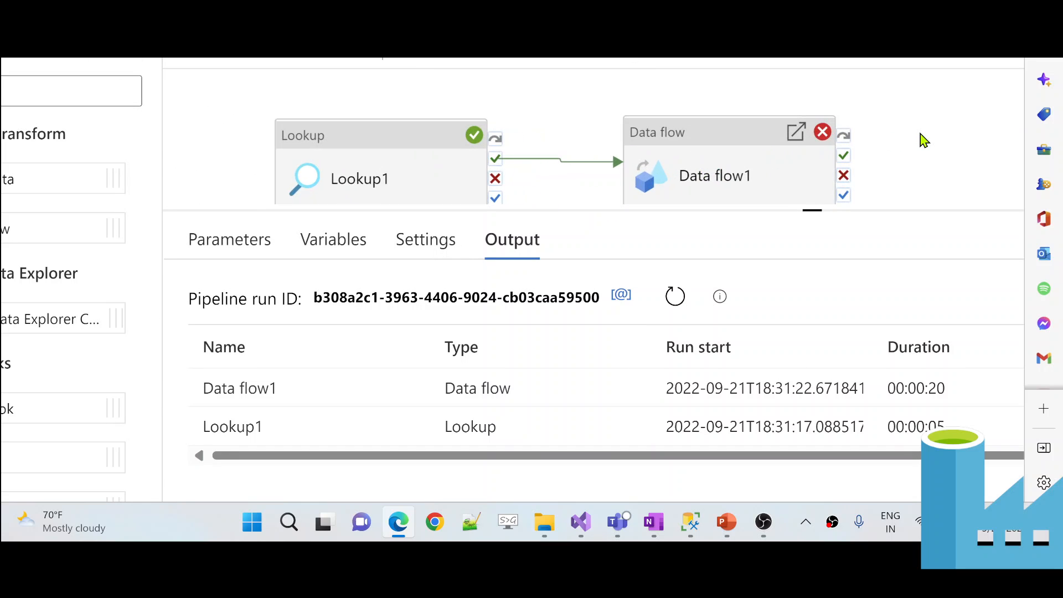
{"action": "scroll", "coordinate": [916, 273], "scroll_direction": "up", "scroll_amount": 3}
{"action": "scroll", "coordinate": [916, 273], "scroll_direction": "left", "scroll_amount": 3}
{"action": "scroll", "coordinate": [916, 273], "scroll_direction": "down", "scroll_amount": 4}
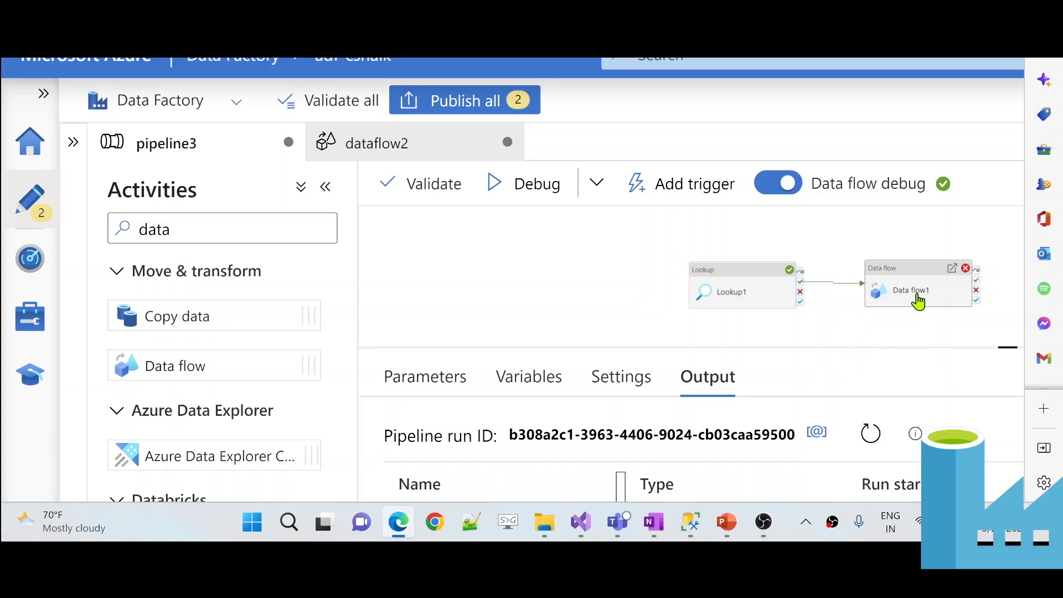
{"action": "double_click", "coordinate": [918, 302]}
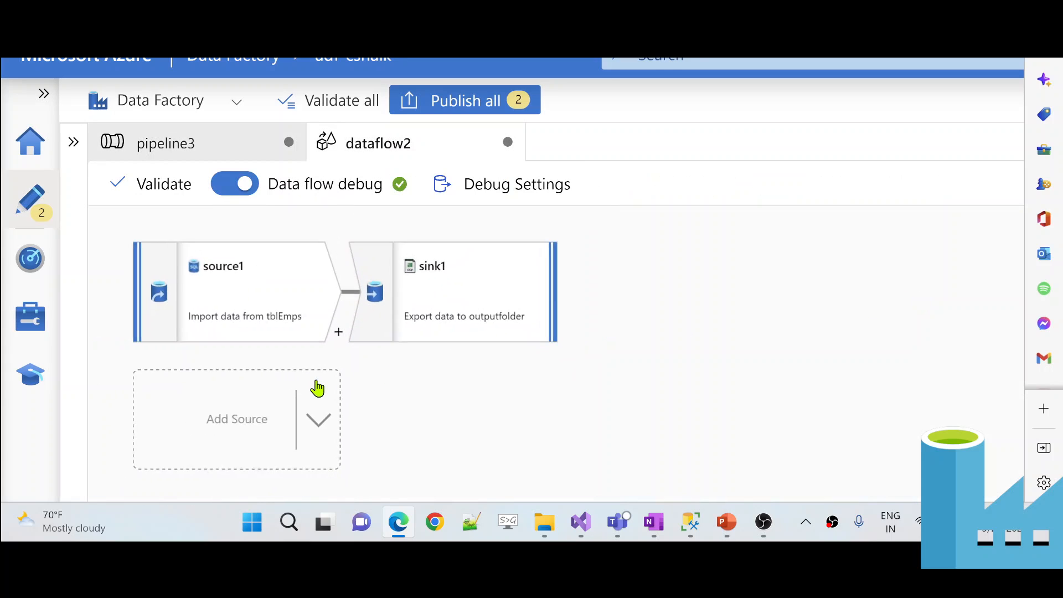
{"action": "scroll", "coordinate": [317, 388], "scroll_direction": "down", "scroll_amount": 2}
{"action": "scroll", "coordinate": [678, 159], "scroll_direction": "down", "scroll_amount": 3}
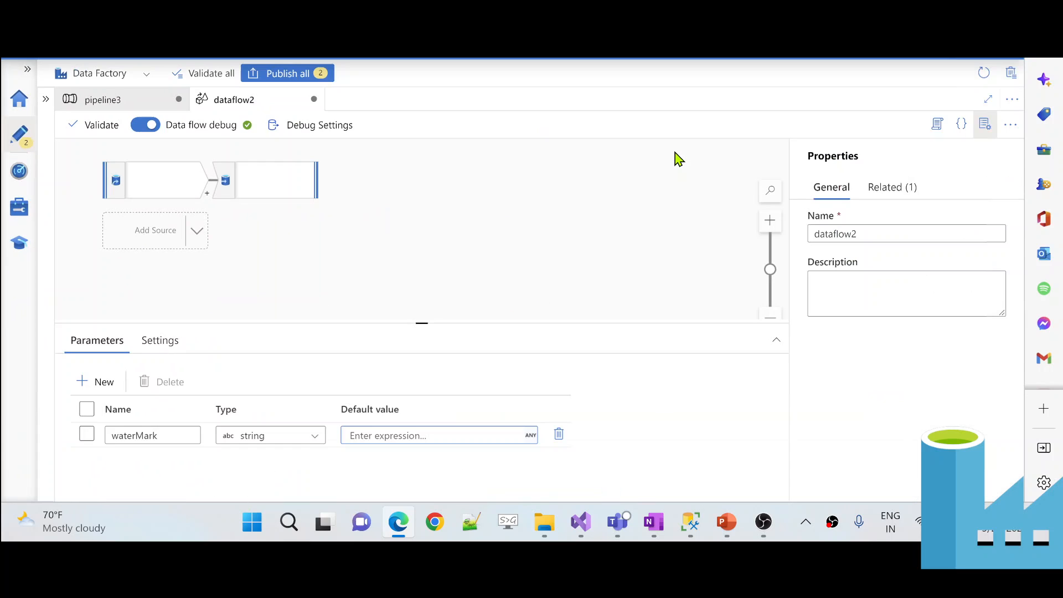
{"action": "left_click", "coordinate": [162, 198]}
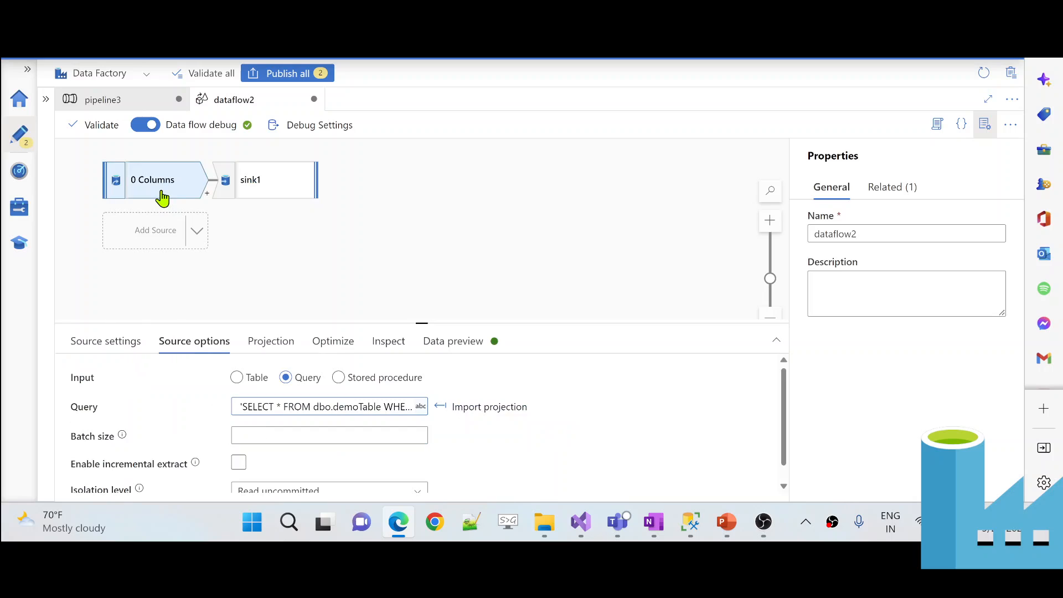
- Inspect the + $waterMark + part of source1's query expression, then save and close it
{"action": "left_click", "coordinate": [333, 407]}
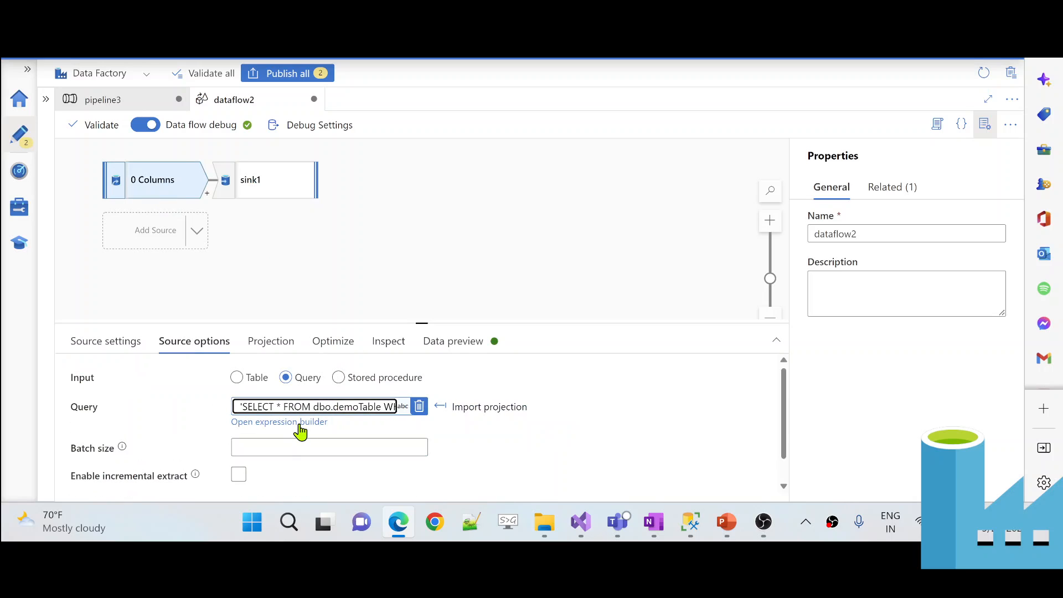
{"action": "left_click", "coordinate": [299, 422]}
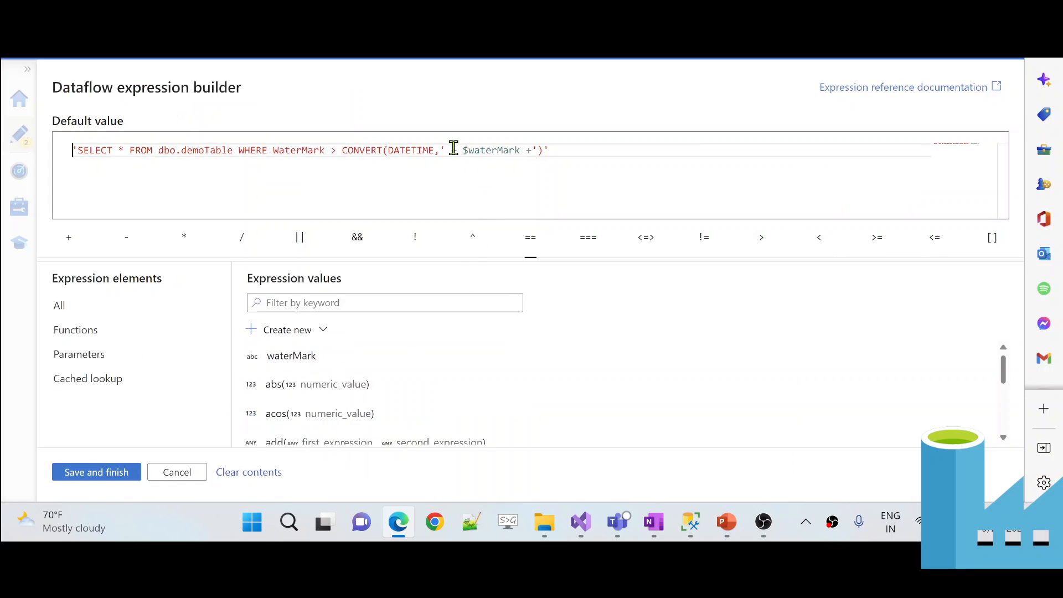
{"action": "left_click_drag", "start_coordinate": [451, 147], "coordinate": [515, 148]}
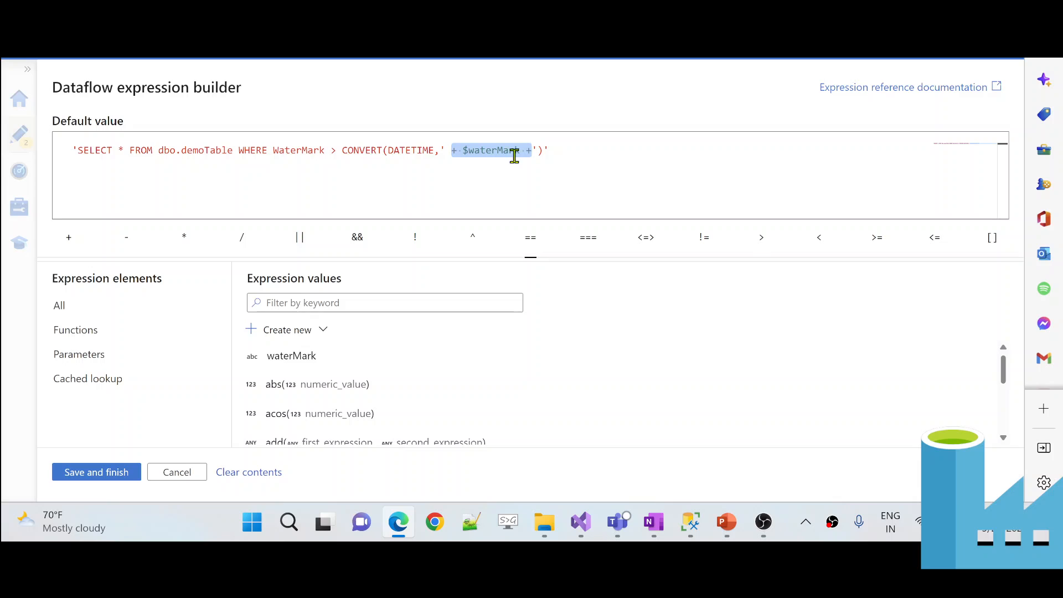
{"action": "left_click", "coordinate": [383, 183]}
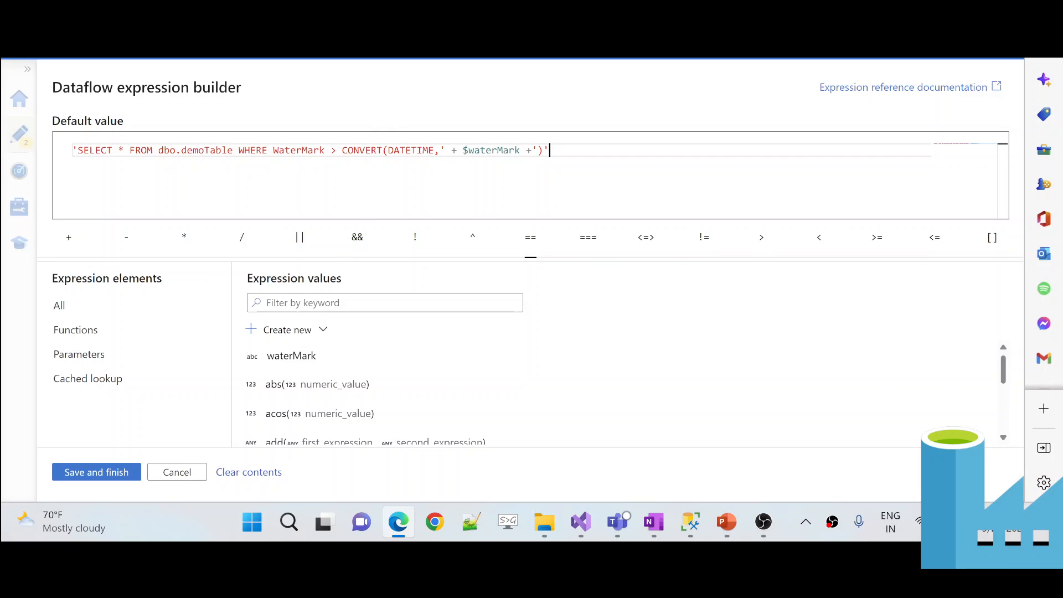
{"action": "left_click", "coordinate": [133, 475]}
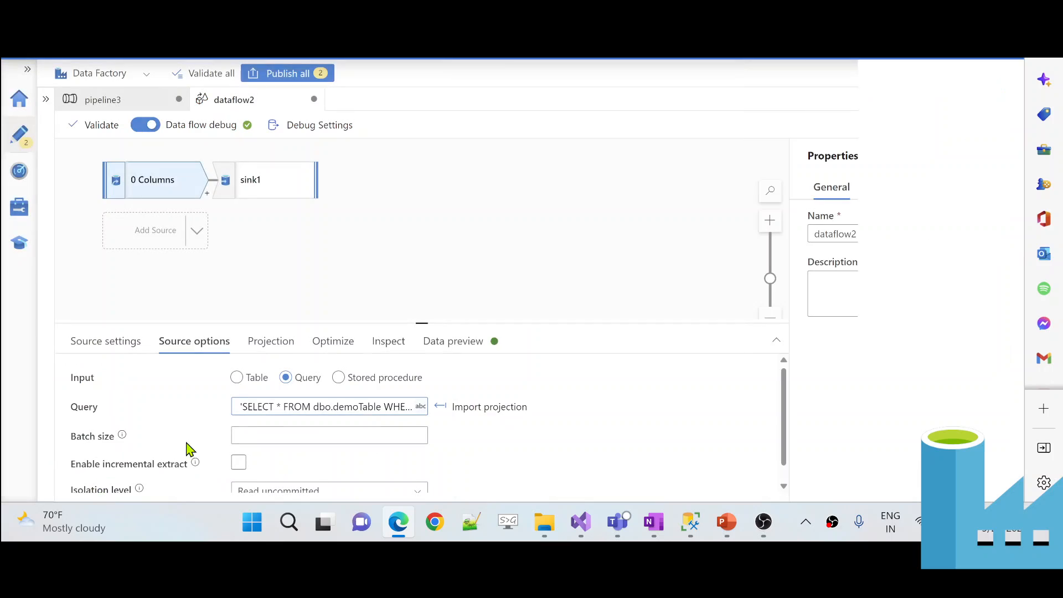
- Return to pipeline3, enlarge the canvas, and reopen dataflow2's source1 Query field
{"action": "left_click", "coordinate": [138, 102]}
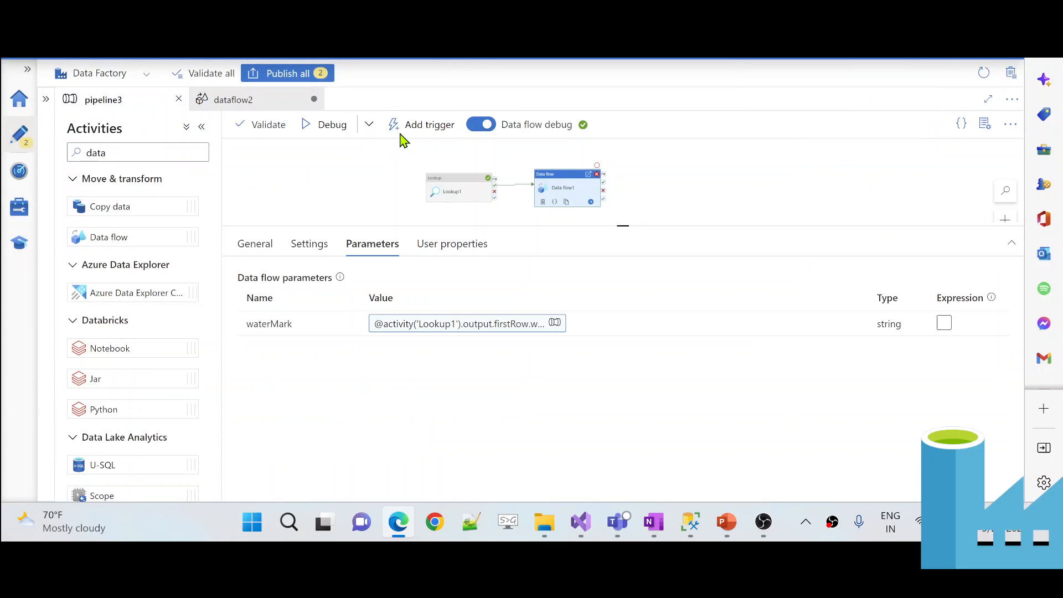
{"action": "scroll", "coordinate": [366, 186], "scroll_direction": "up", "scroll_amount": 3}
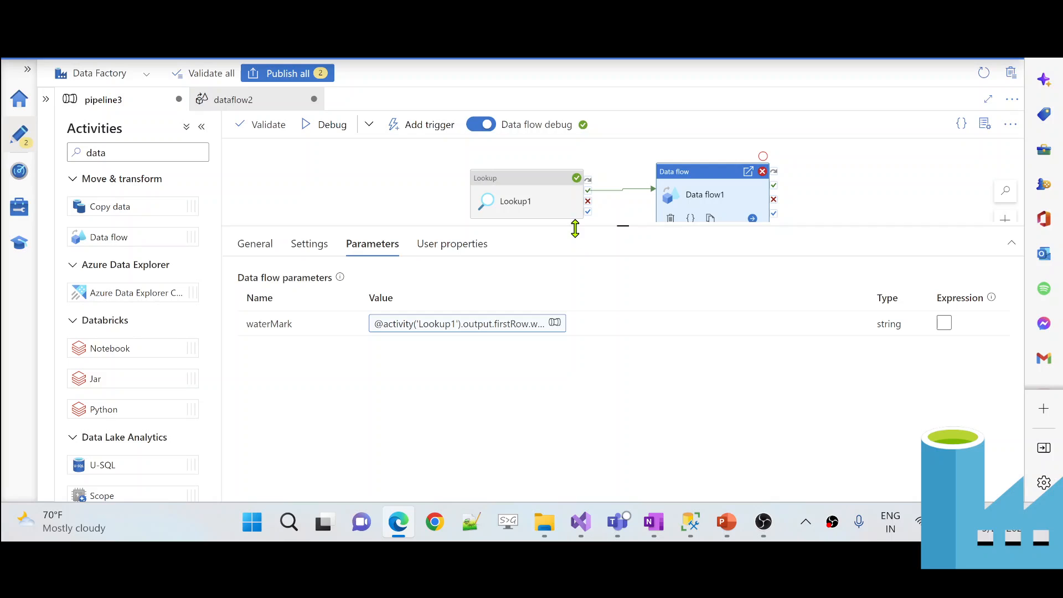
{"action": "left_click_drag", "start_coordinate": [559, 226], "coordinate": [526, 316]}
{"action": "left_click_drag", "start_coordinate": [427, 259], "coordinate": [370, 262]}
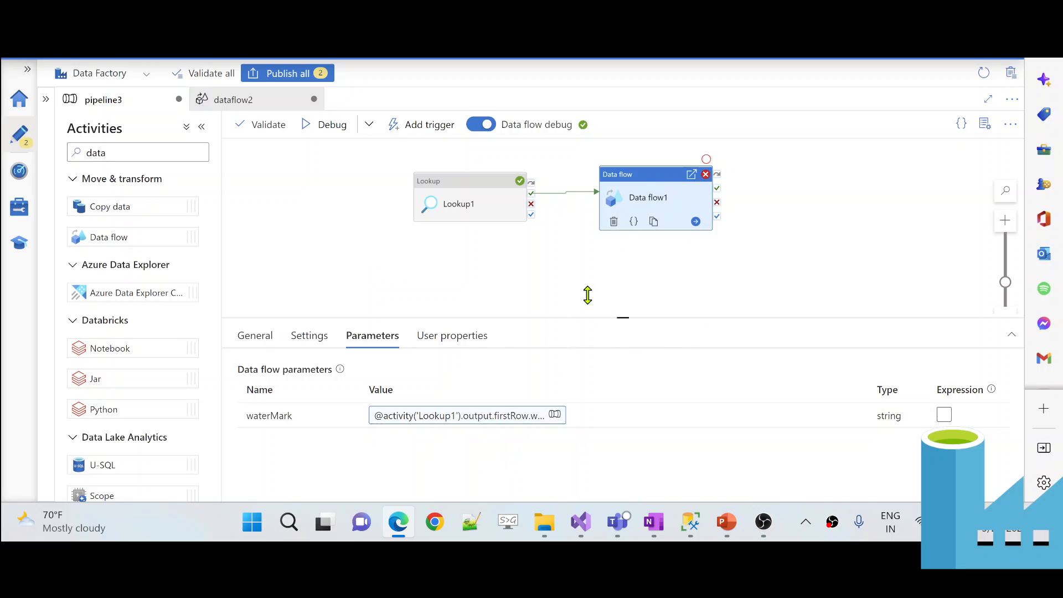
{"action": "double_click", "coordinate": [647, 197]}
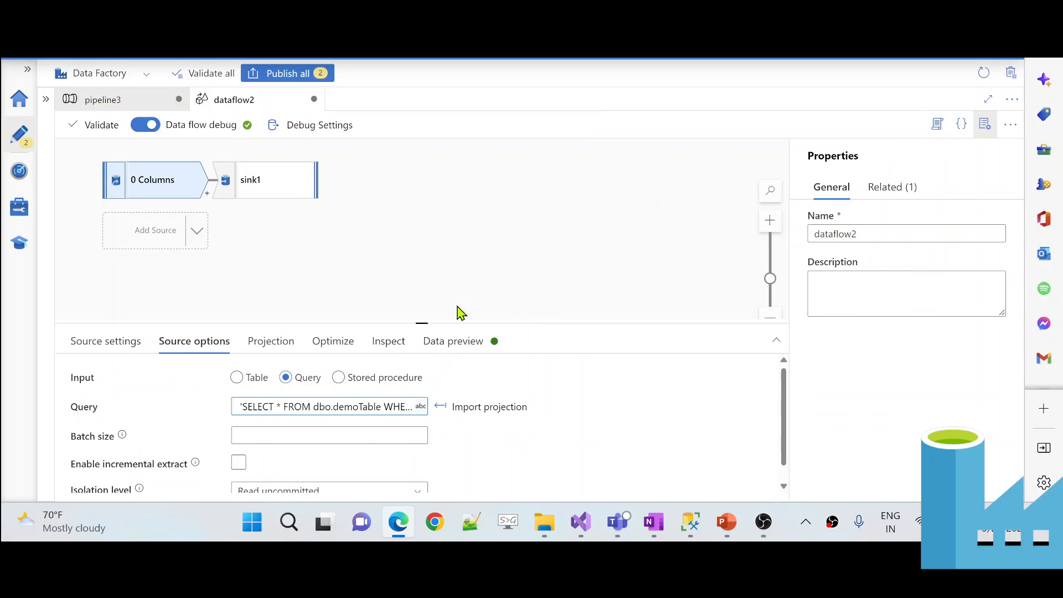
{"action": "left_click", "coordinate": [340, 406]}
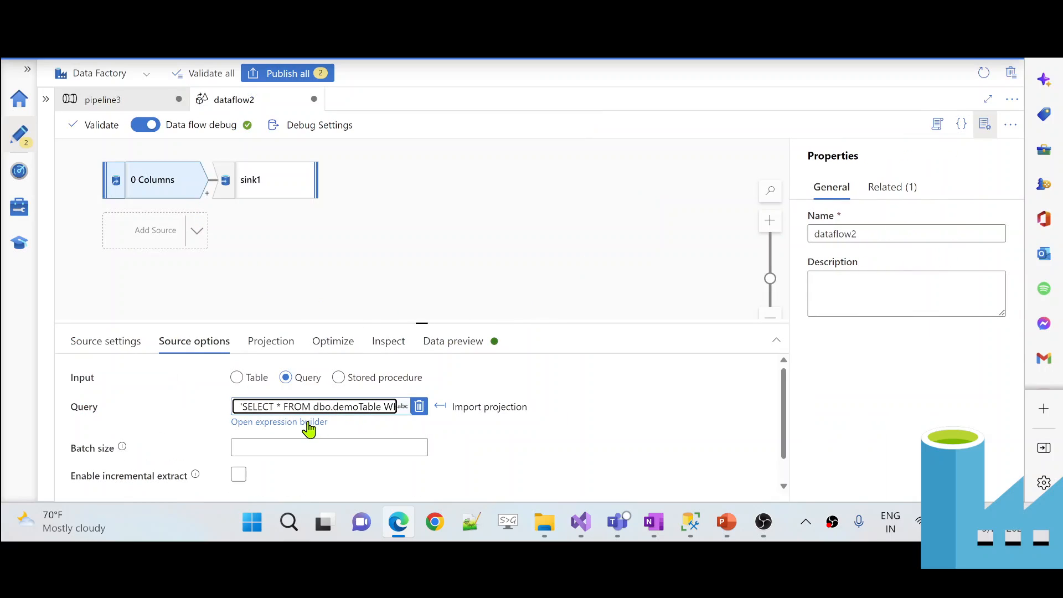
- Copy the literal SQL text of source1's query into a new Notepad document
{"action": "left_click", "coordinate": [311, 423]}
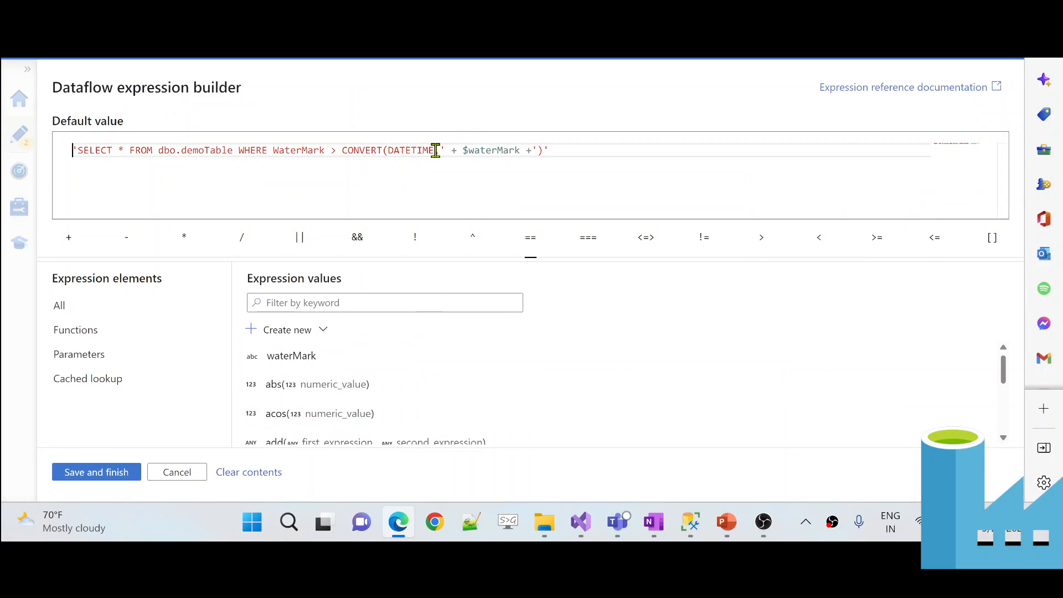
{"action": "left_click_drag", "start_coordinate": [440, 151], "coordinate": [81, 151]}
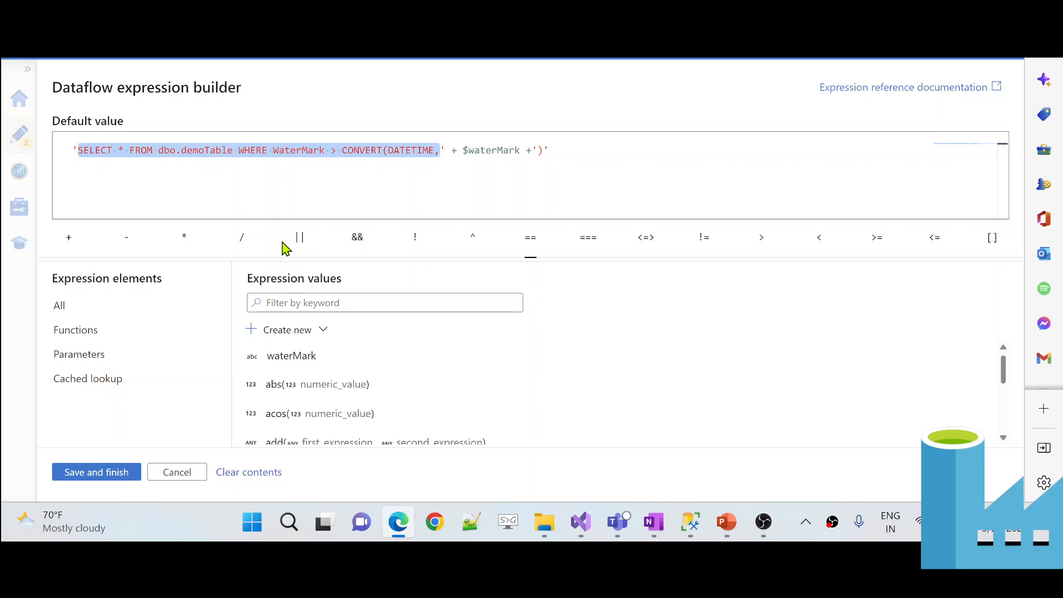
{"action": "key", "text": "super+r"}
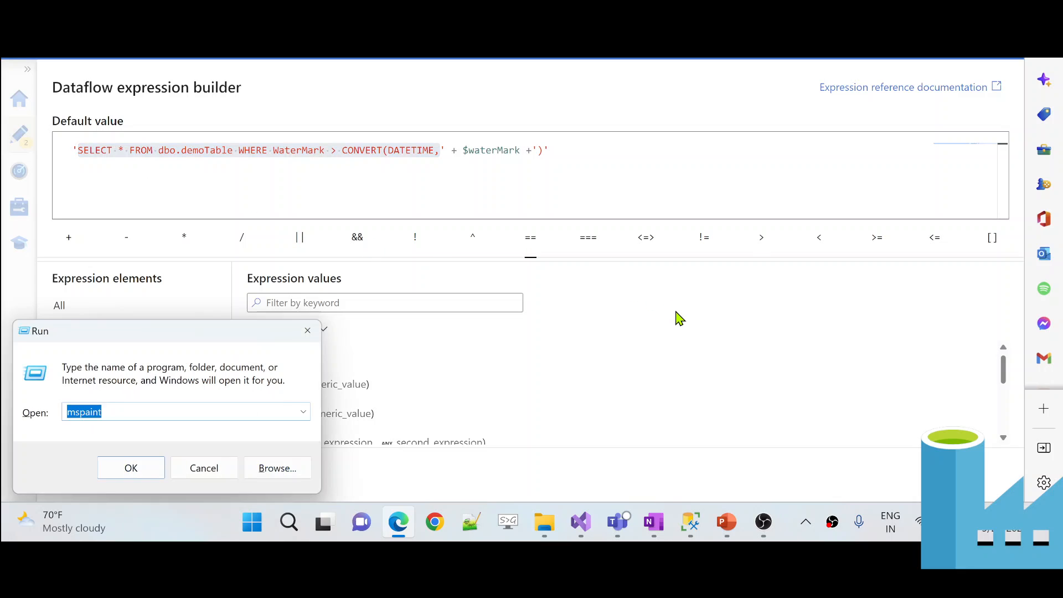
{"action": "type", "text": "notepad"}
{"action": "key", "text": "Return"}
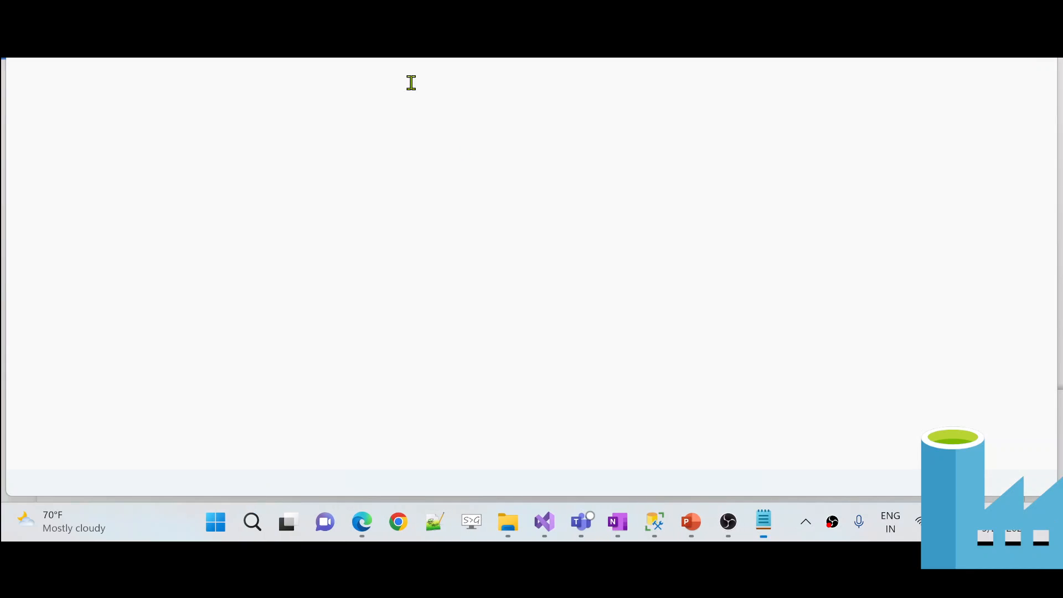
{"action": "left_click_drag", "start_coordinate": [576, 62], "coordinate": [602, 156]}
{"action": "type", "text": "SELECT * FROM dbo.demoTable WHERE WaterMark > CONVERT(DATETIME,"}
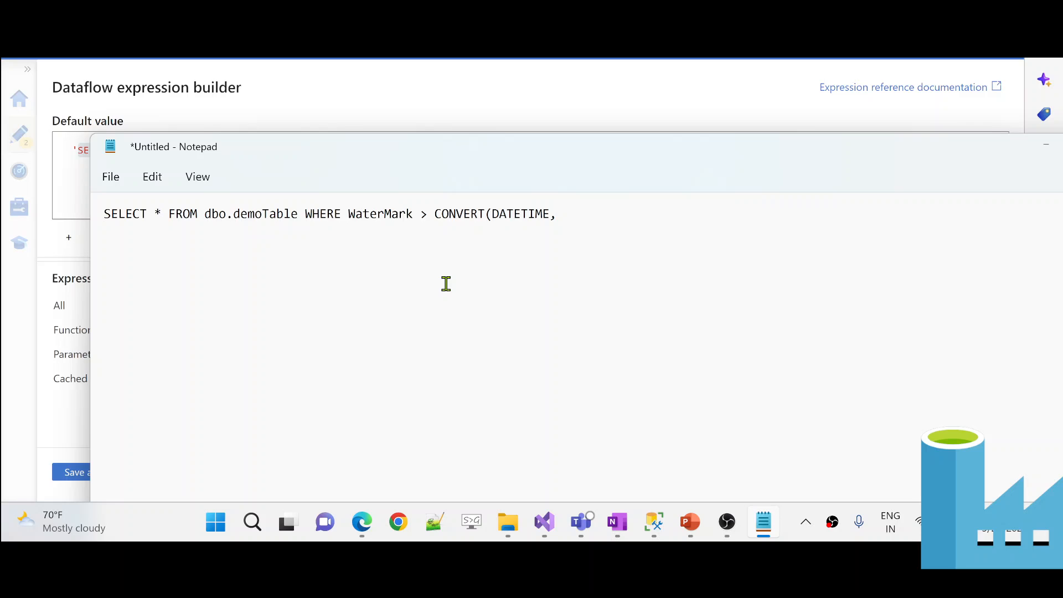
- Check the $waterMark reference against the Notepad draft, then cancel the expression builder unchanged
{"action": "key", "text": "alt+Tab"}
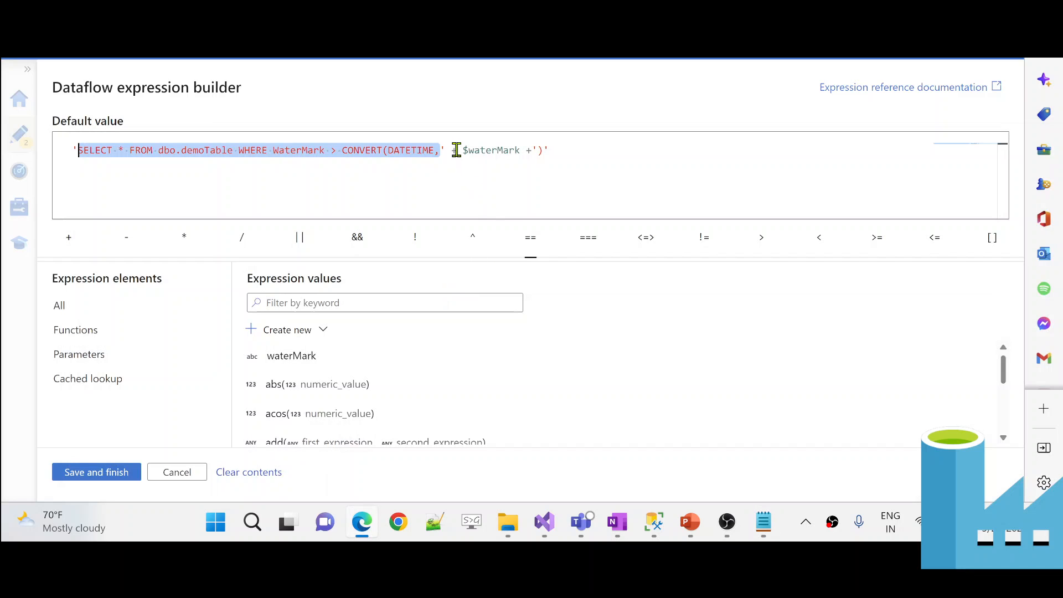
{"action": "left_click_drag", "start_coordinate": [456, 150], "coordinate": [521, 151]}
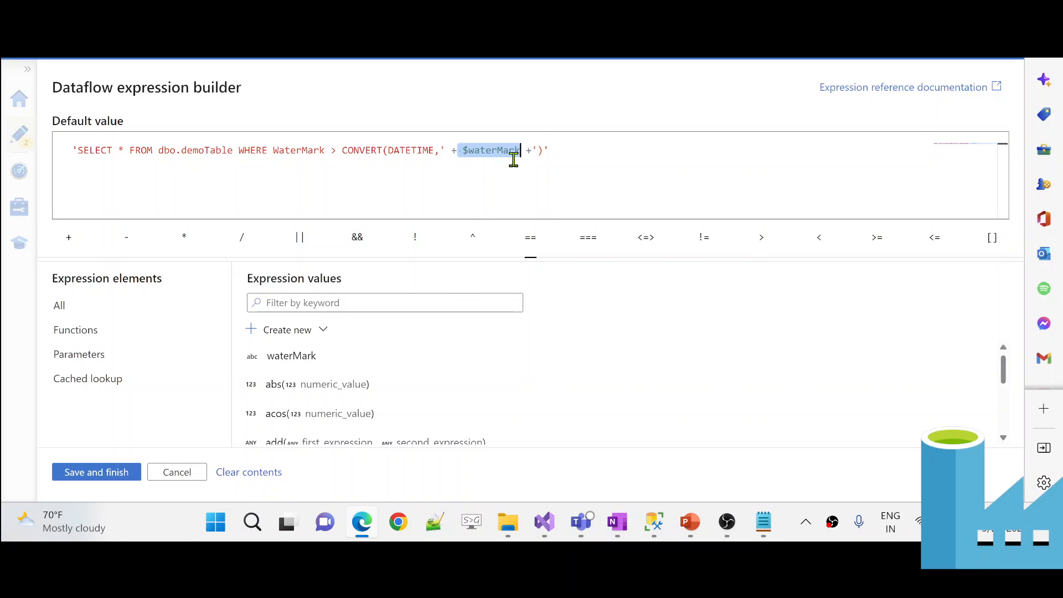
{"action": "key", "text": "alt+Tab"}
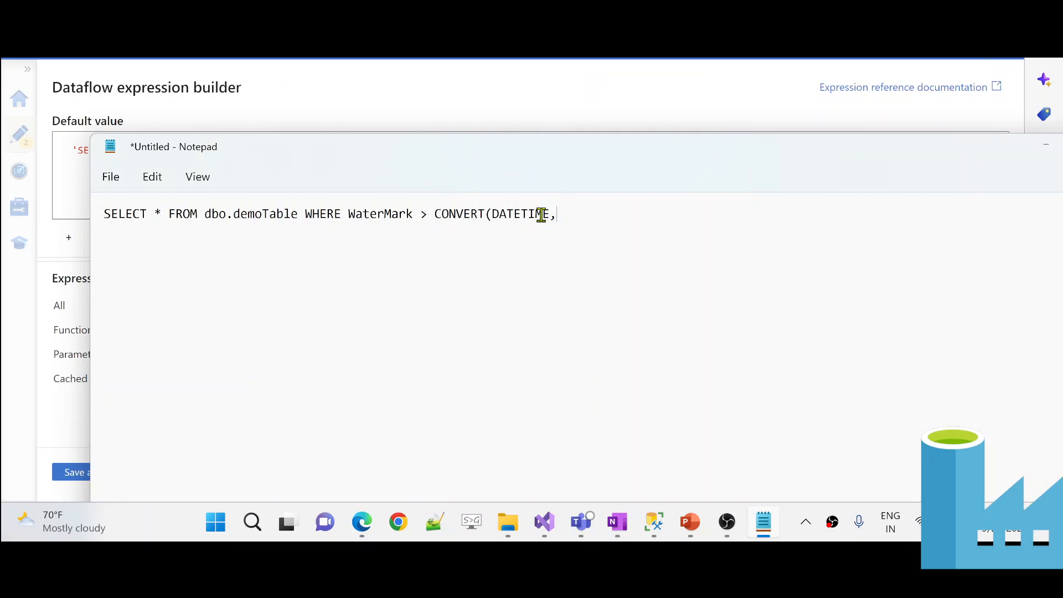
{"action": "key", "text": "alt+Tab"}
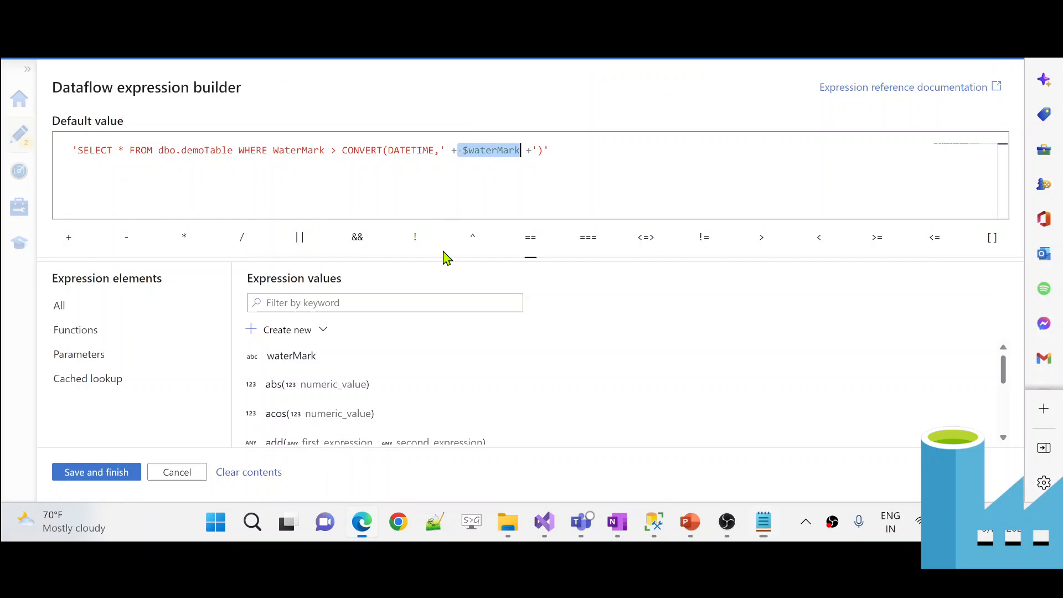
{"action": "left_click", "coordinate": [174, 471]}
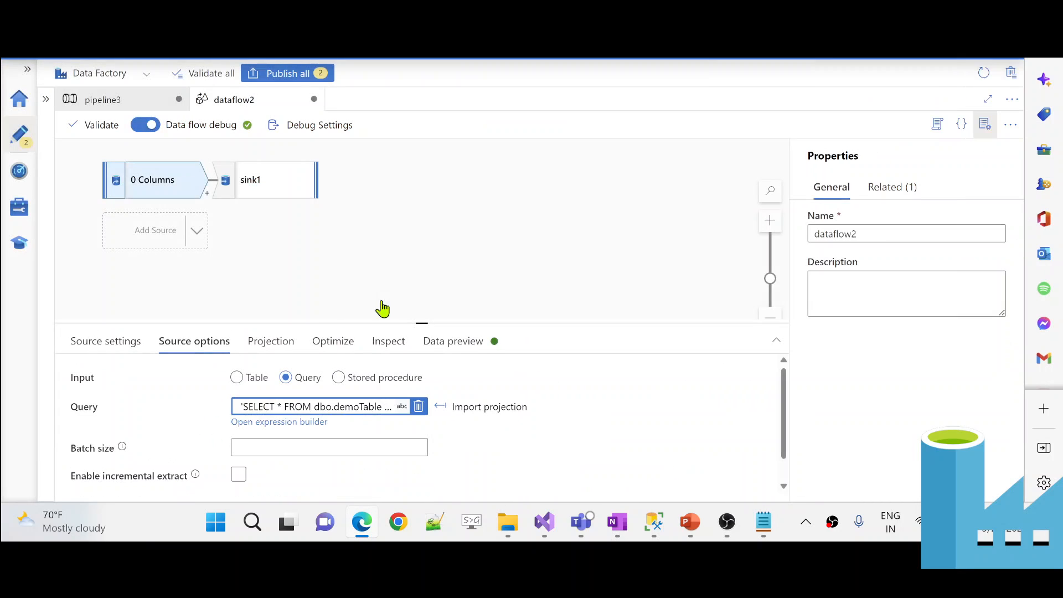
- Paste Lookup1's WaterMark timestamp 2022-09-09T17:20:10Z into the Notepad draft query
{"action": "left_click", "coordinate": [138, 101]}
{"action": "left_click", "coordinate": [304, 237]}
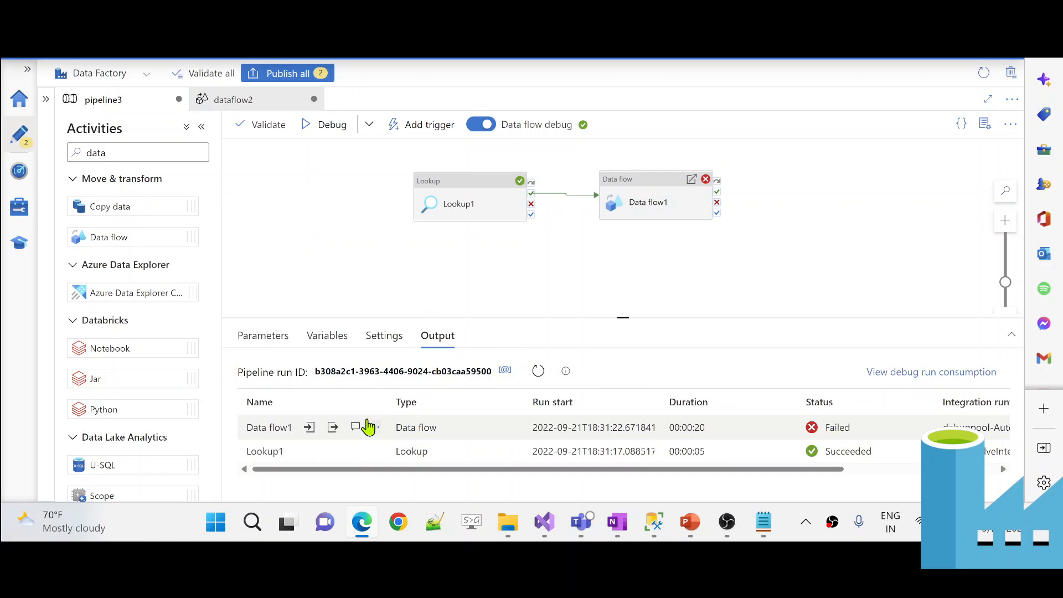
{"action": "left_click", "coordinate": [374, 452]}
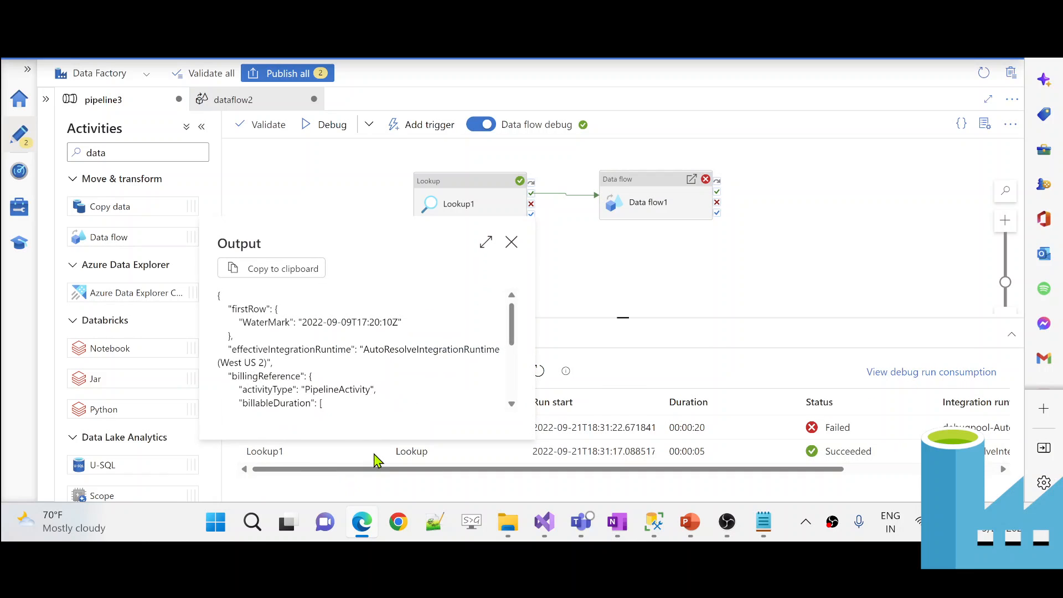
{"action": "left_click_drag", "start_coordinate": [302, 321], "coordinate": [399, 322]}
{"action": "key", "text": "ctrl+c"}
{"action": "key", "text": "alt+Tab"}
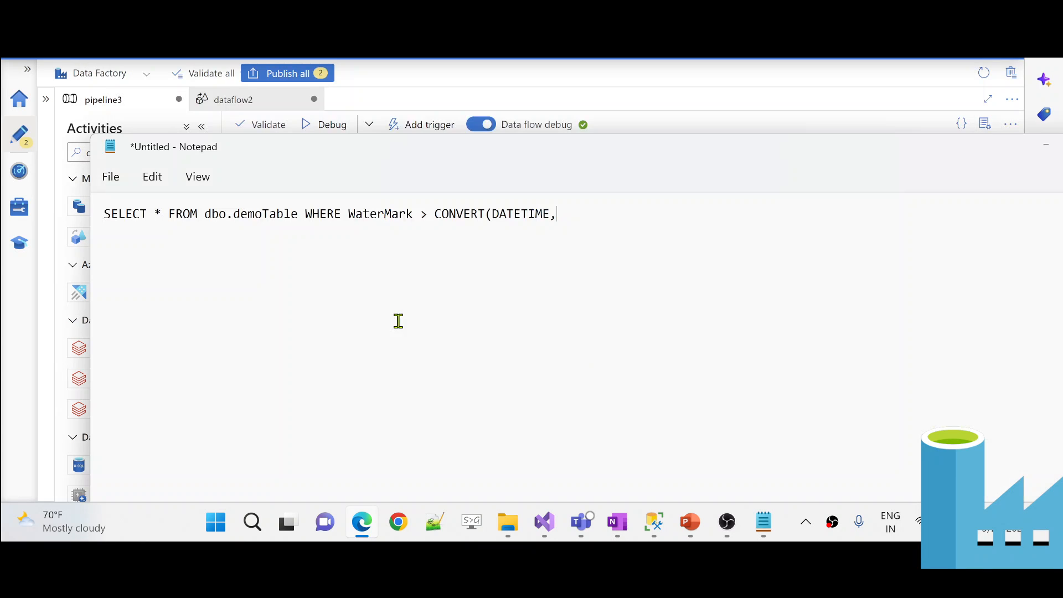
{"action": "key", "text": "ctrl+v"}
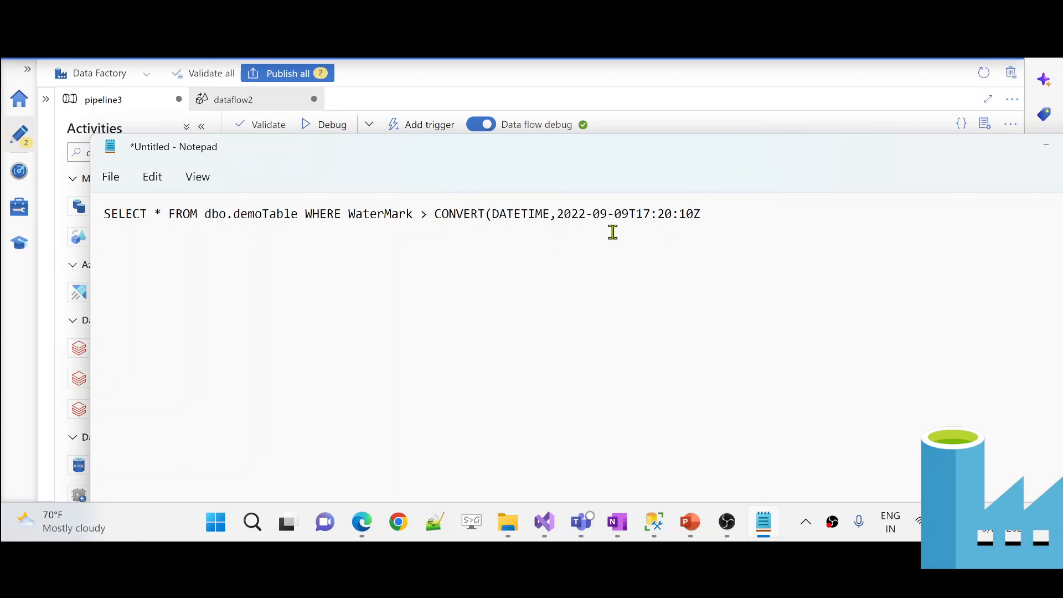
{"action": "key", "text": "alt+Tab"}
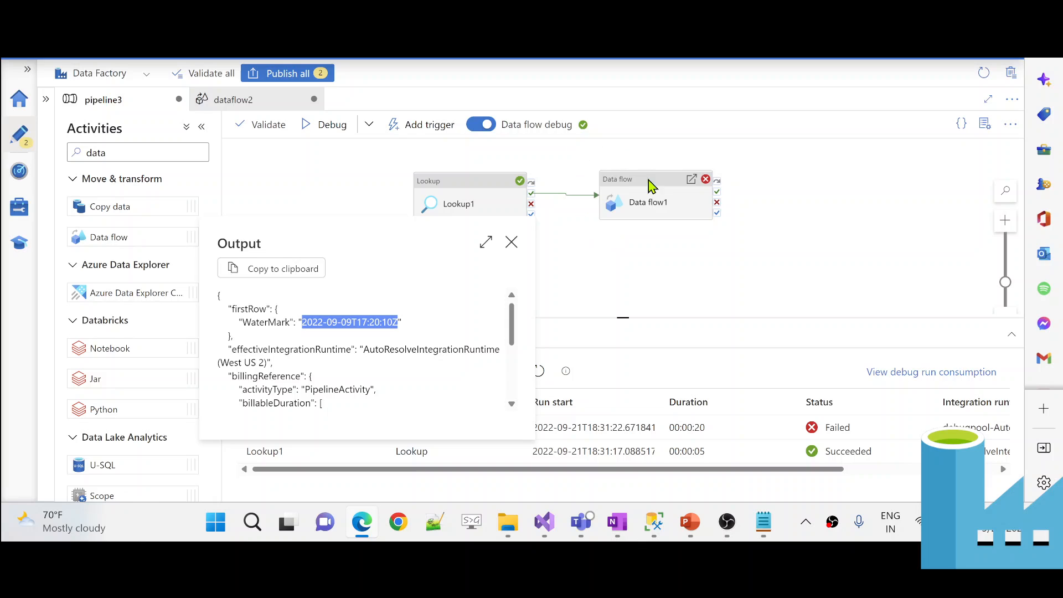
- Append the missing closing parenthesis to dataflow2's source query expression
{"action": "left_click", "coordinate": [651, 196]}
{"action": "double_click", "coordinate": [651, 197]}
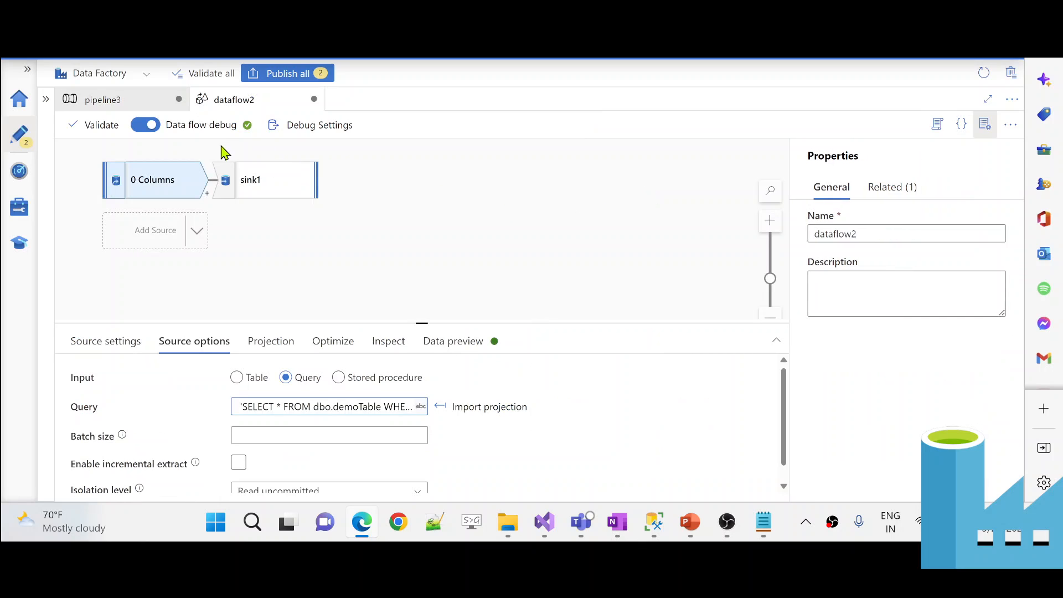
{"action": "left_click", "coordinate": [297, 405]}
{"action": "left_click", "coordinate": [292, 421]}
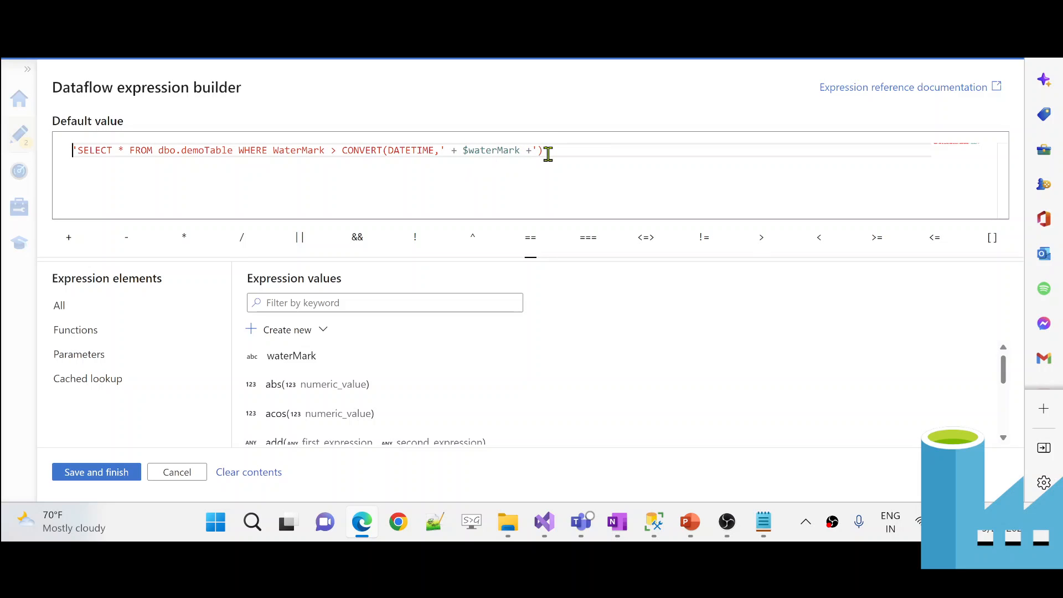
{"action": "left_click", "coordinate": [550, 150]}
{"action": "type", "text": ")"}
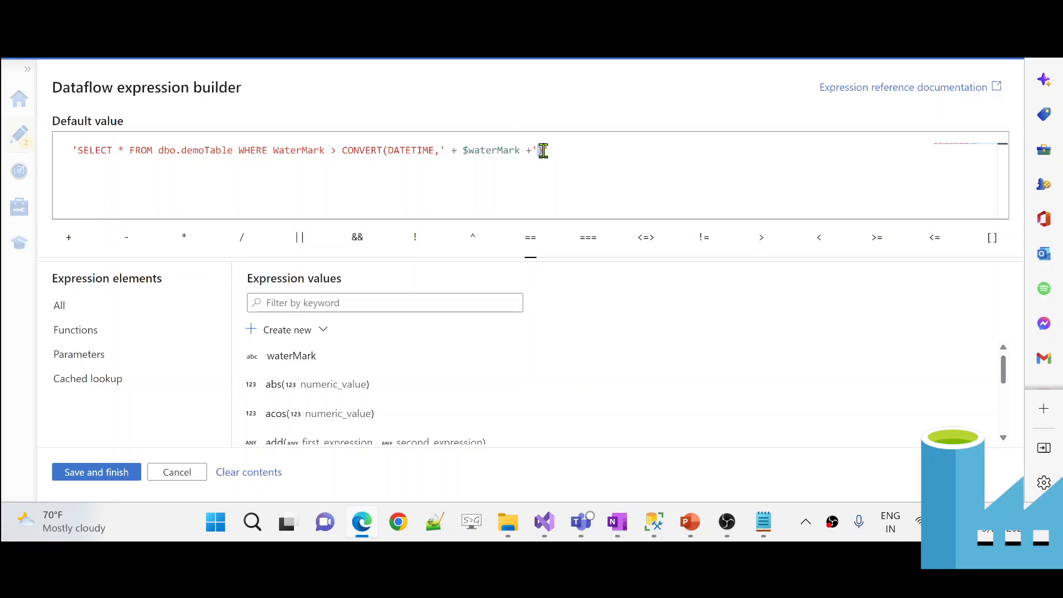
- Add the closing parenthesis to the Notepad draft and copy the whole query line
{"action": "key", "text": "alt+Tab"}
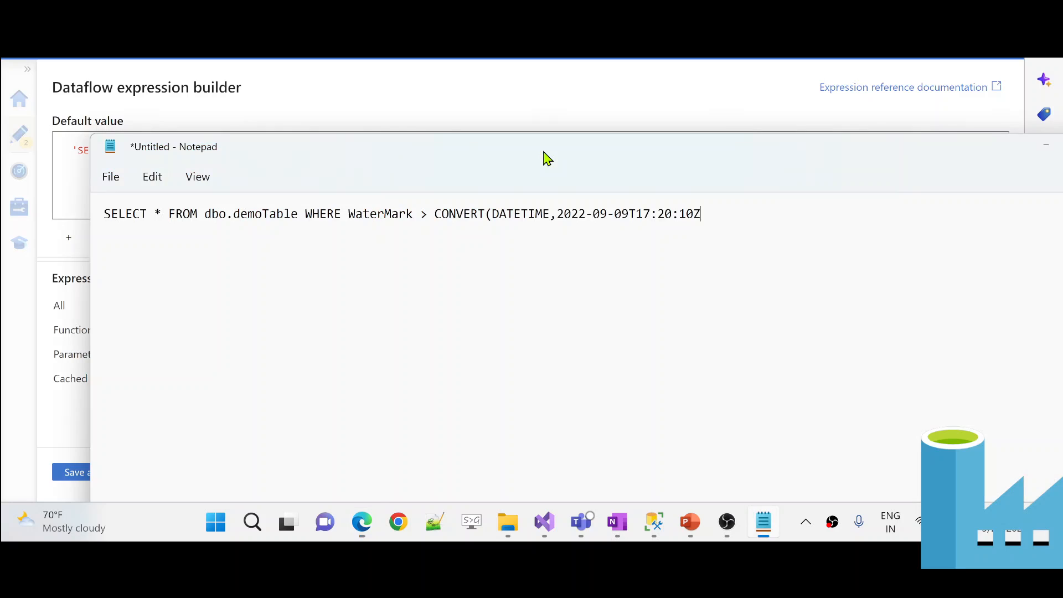
{"action": "type", "text": ")"}
{"action": "left_click_drag", "start_coordinate": [721, 211], "coordinate": [82, 177]}
{"action": "key", "text": "ctrl+c"}
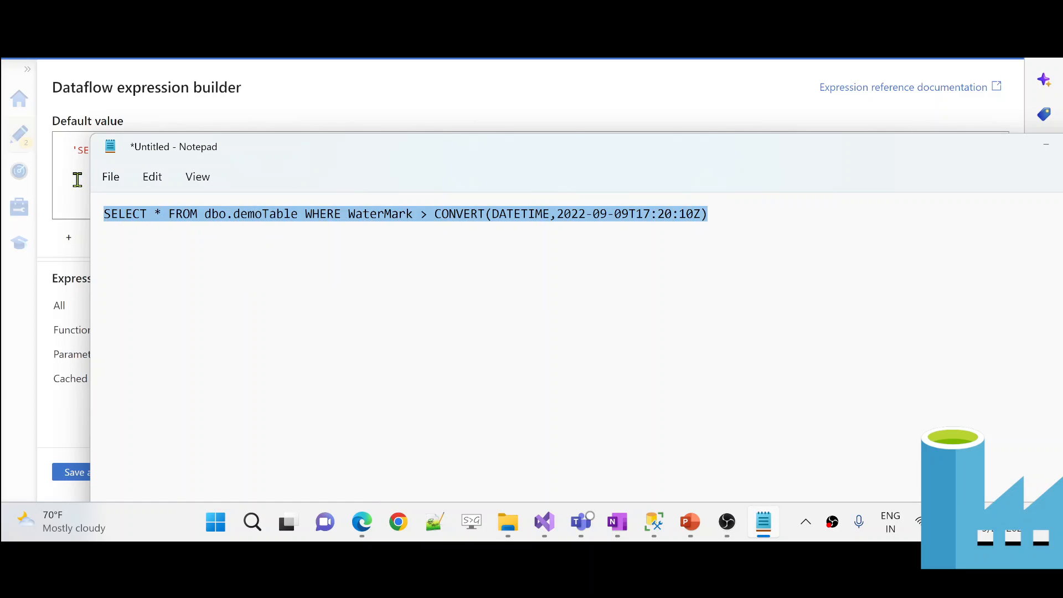
{"action": "left_click", "coordinate": [654, 523]}
- Paste the draft demoTable query onto a new line 16 in SSMS and run it
{"action": "left_click", "coordinate": [733, 225]}
{"action": "key", "text": "Return"}
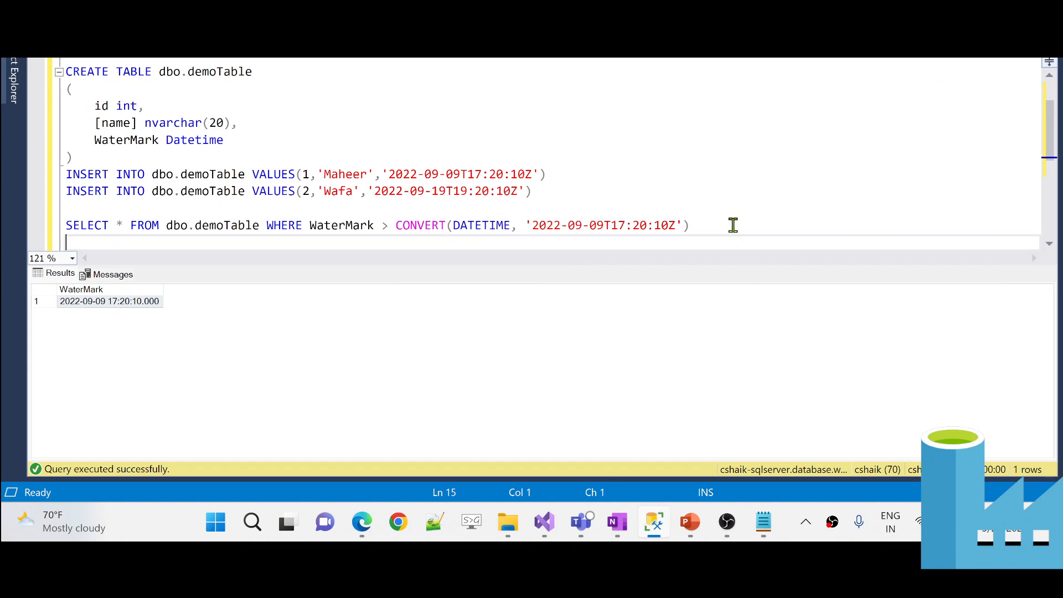
{"action": "key", "text": "Return"}
{"action": "key", "text": "ctrl+Home"}
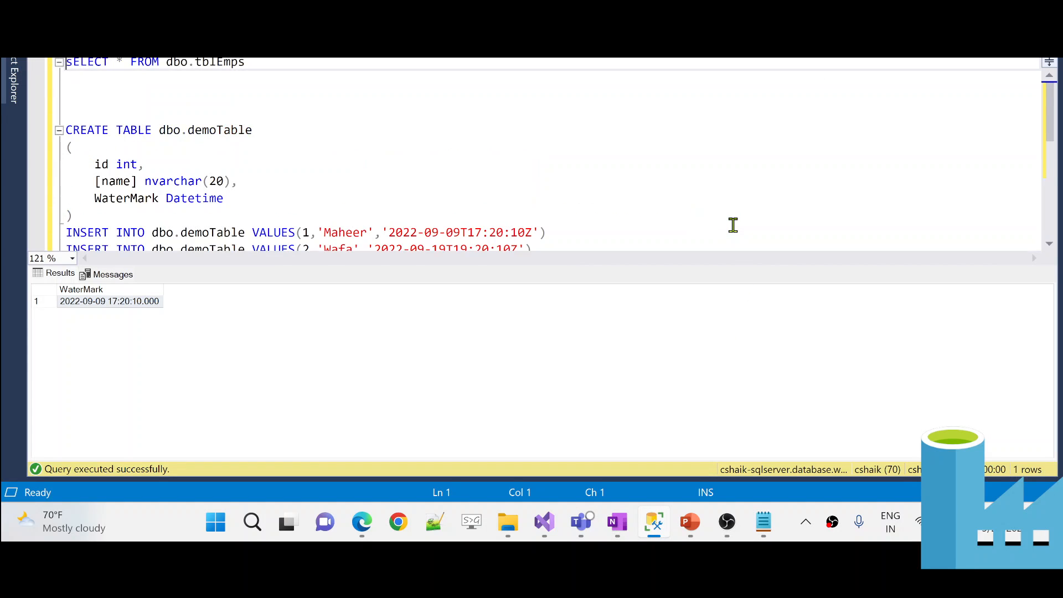
{"action": "scroll", "coordinate": [652, 242], "scroll_direction": "down", "scroll_amount": 4}
{"action": "left_click", "coordinate": [470, 113]}
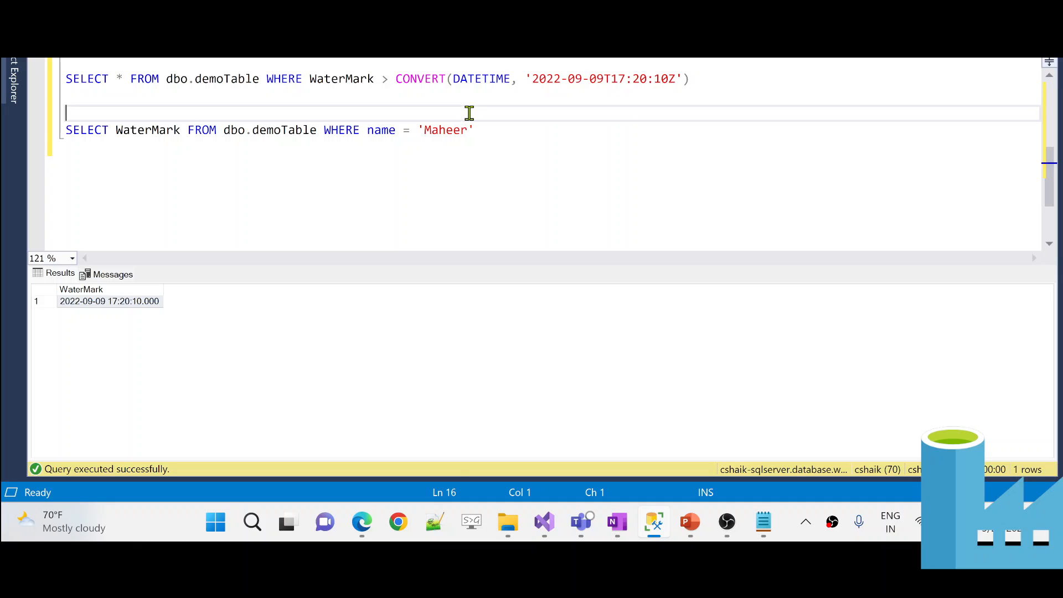
{"action": "scroll", "coordinate": [470, 113], "scroll_direction": "up", "scroll_amount": 1}
{"action": "key", "text": "ctrl+v"}
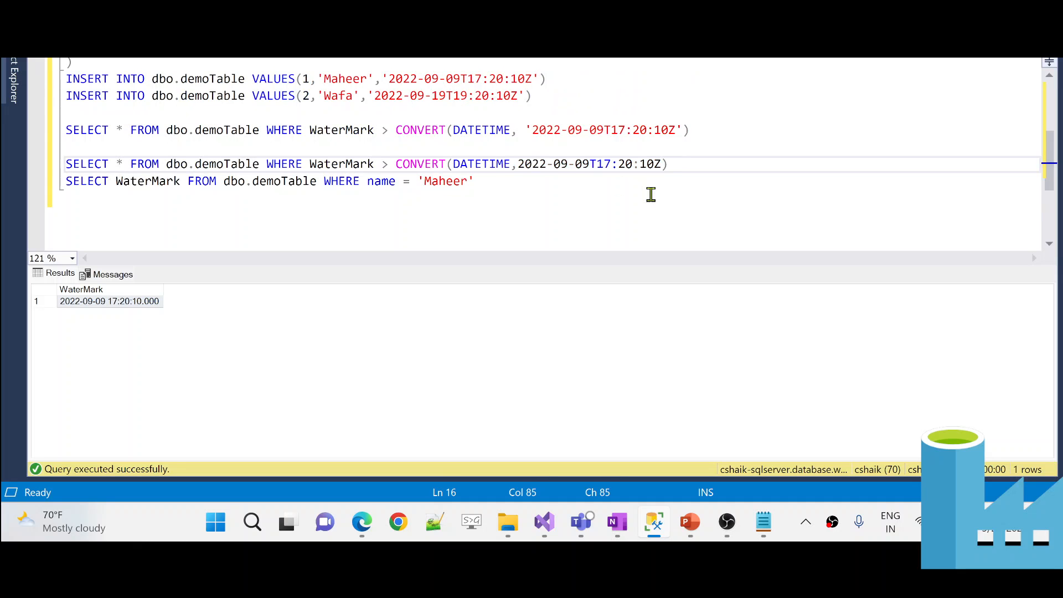
{"action": "scroll", "coordinate": [799, 177], "scroll_direction": "up", "scroll_amount": 1}
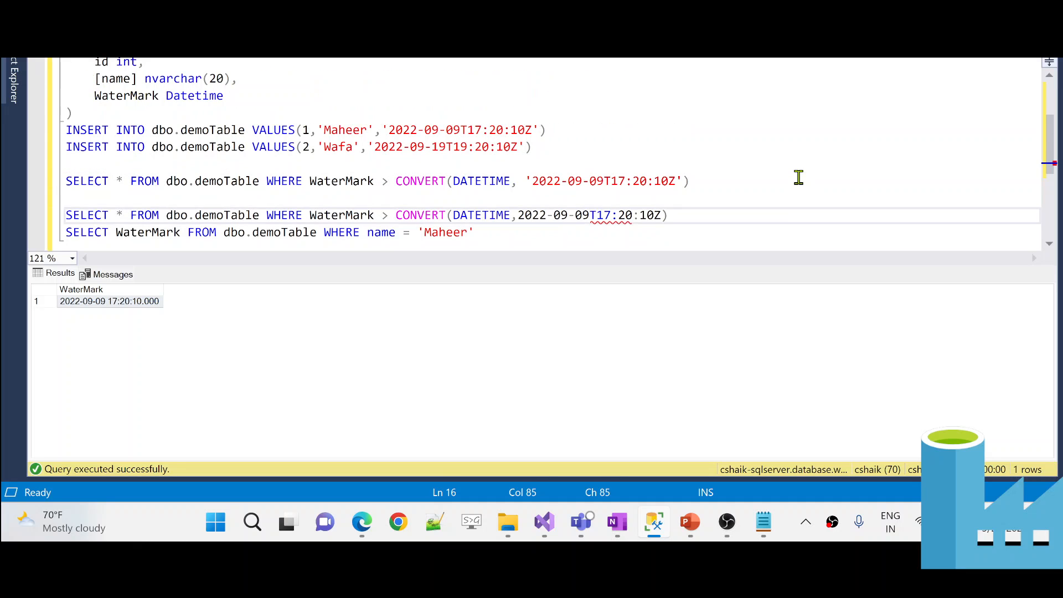
{"action": "key", "text": "shift+Home"}
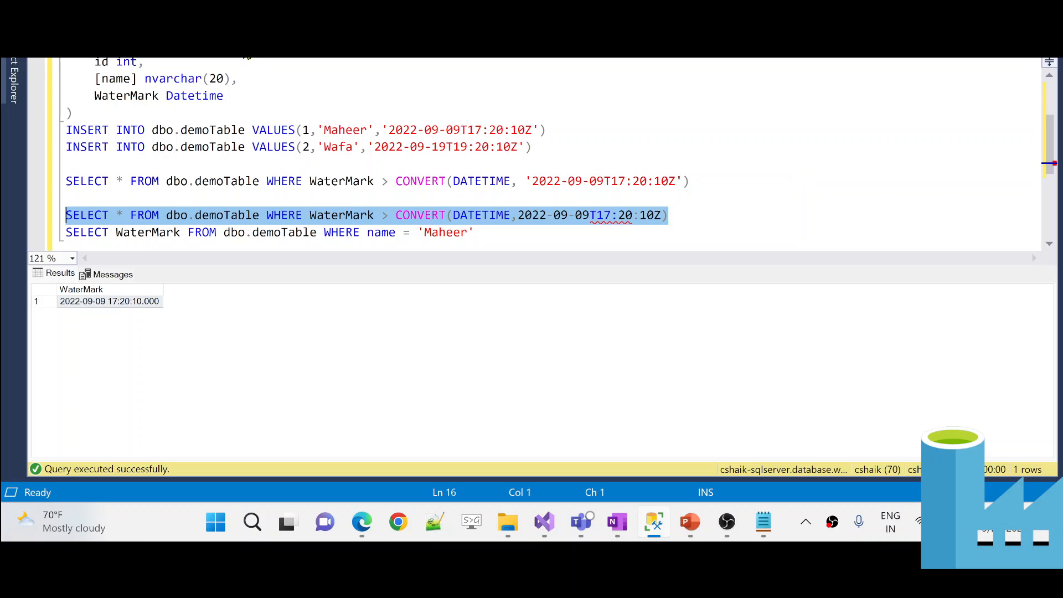
{"action": "key", "text": "F5"}
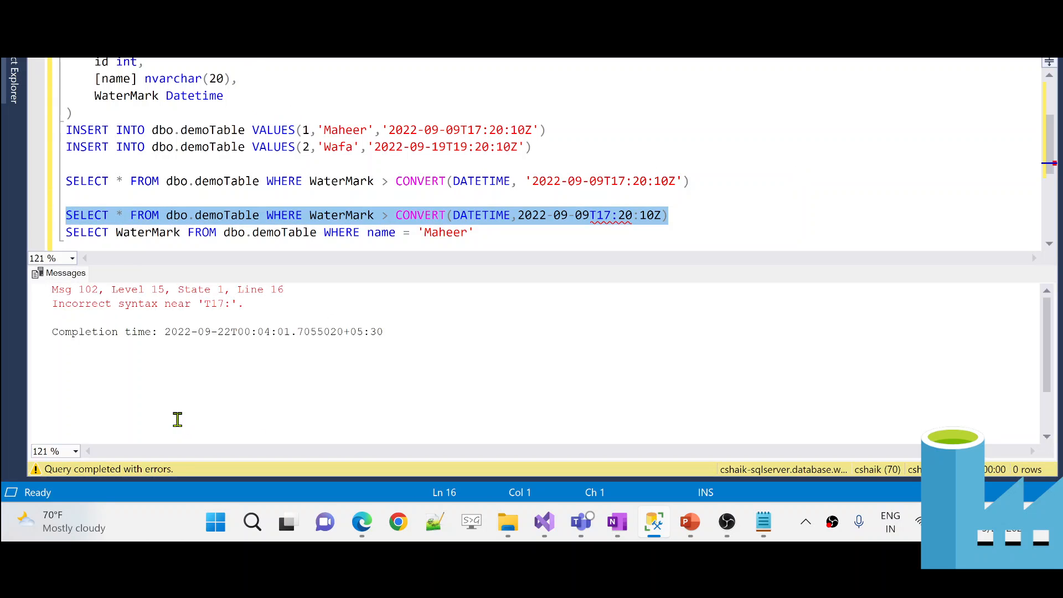
- Wrap the timestamp in single quotes and rerun the query, returning the row with id 2
{"action": "left_click", "coordinate": [578, 218]}
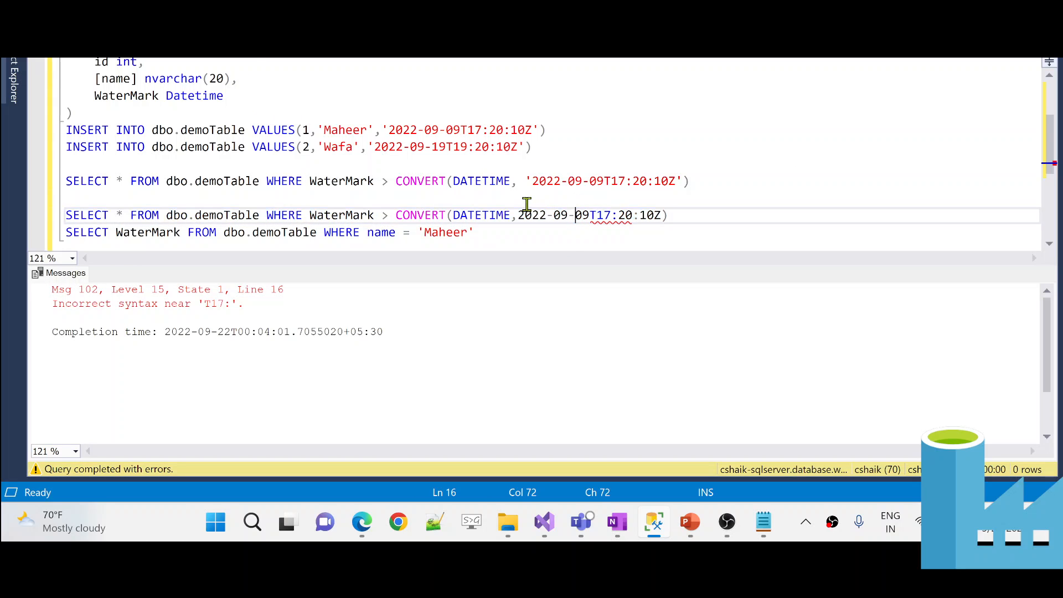
{"action": "type", "text": "'"}
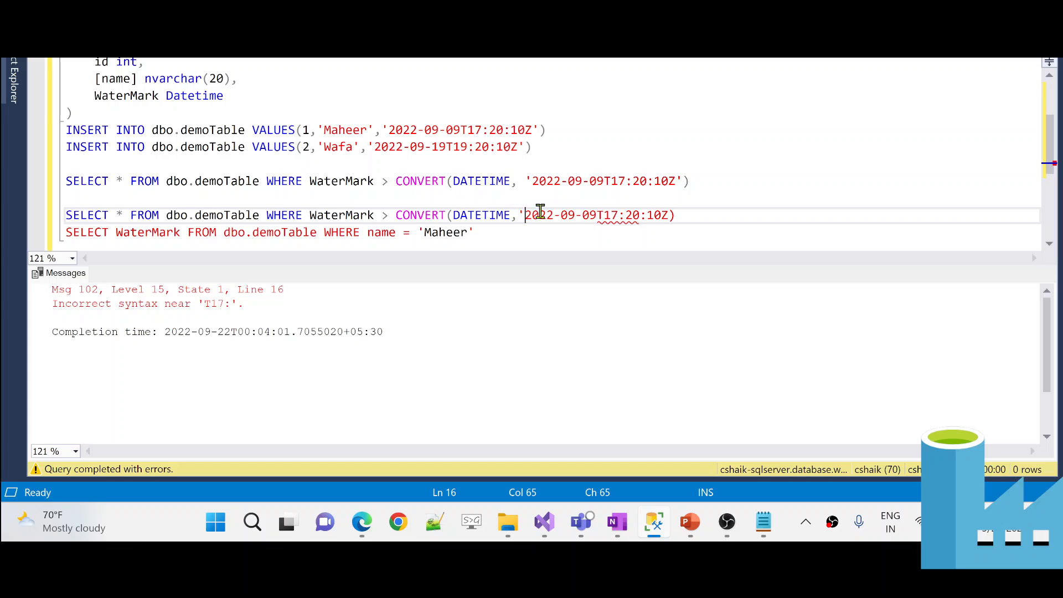
{"action": "type", "text": "'"}
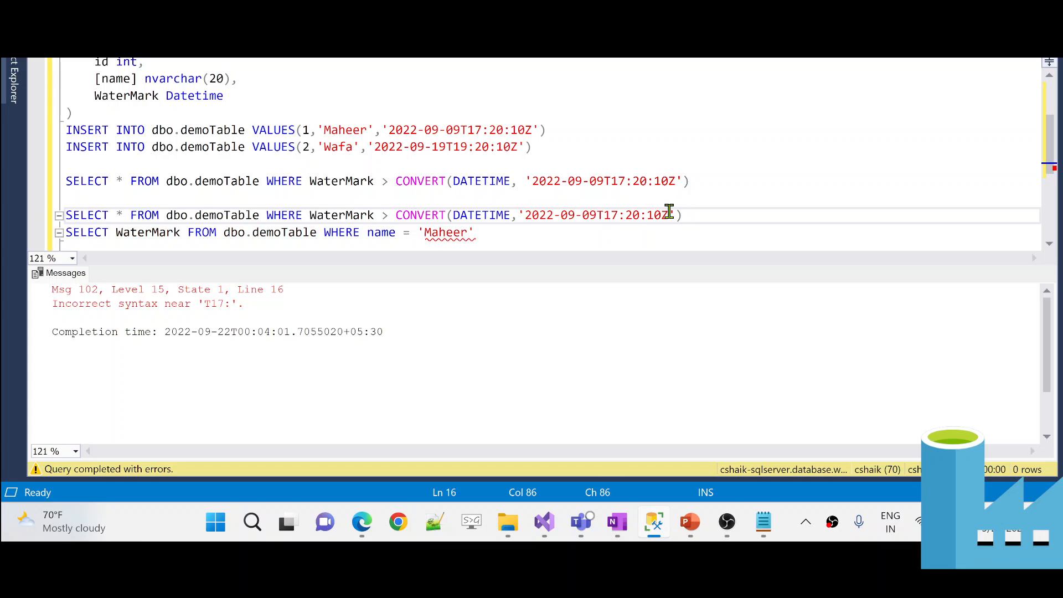
{"action": "left_click", "coordinate": [704, 214]}
{"action": "key", "text": "shift+Home"}
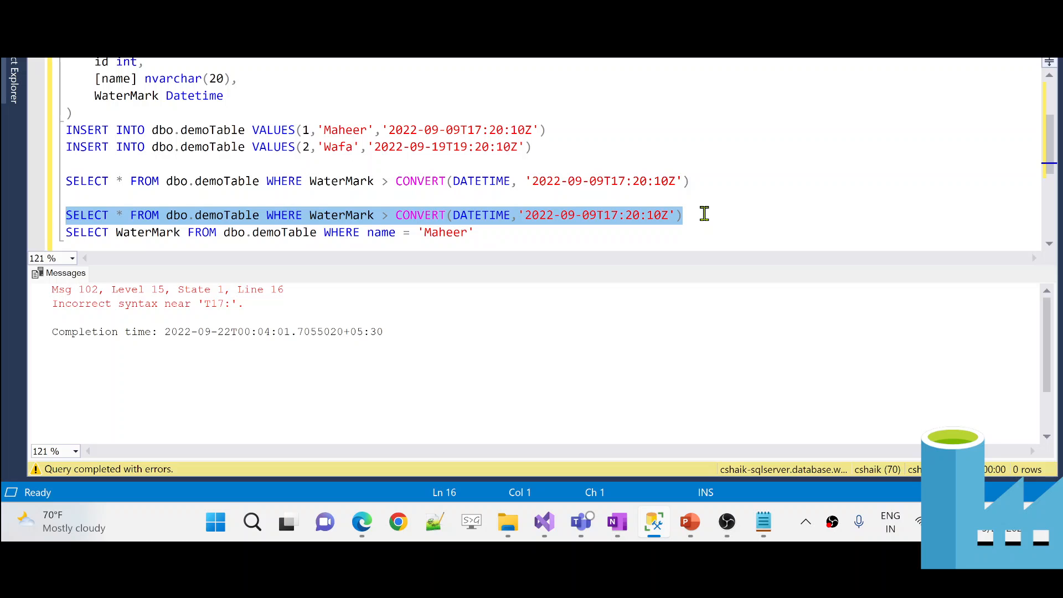
{"action": "key", "text": "F5"}
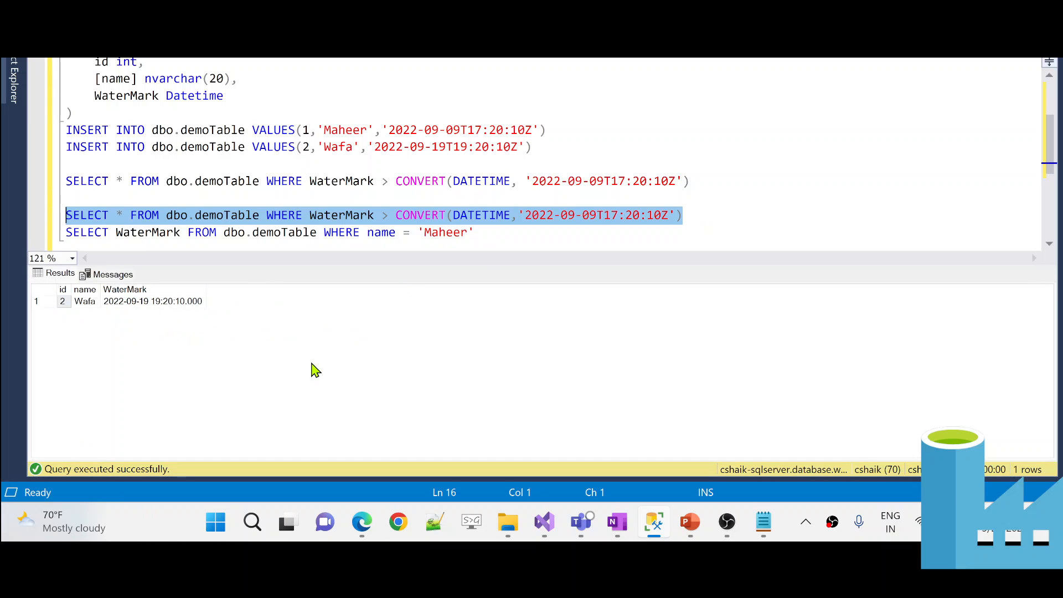
{"action": "key", "text": "alt+Tab"}
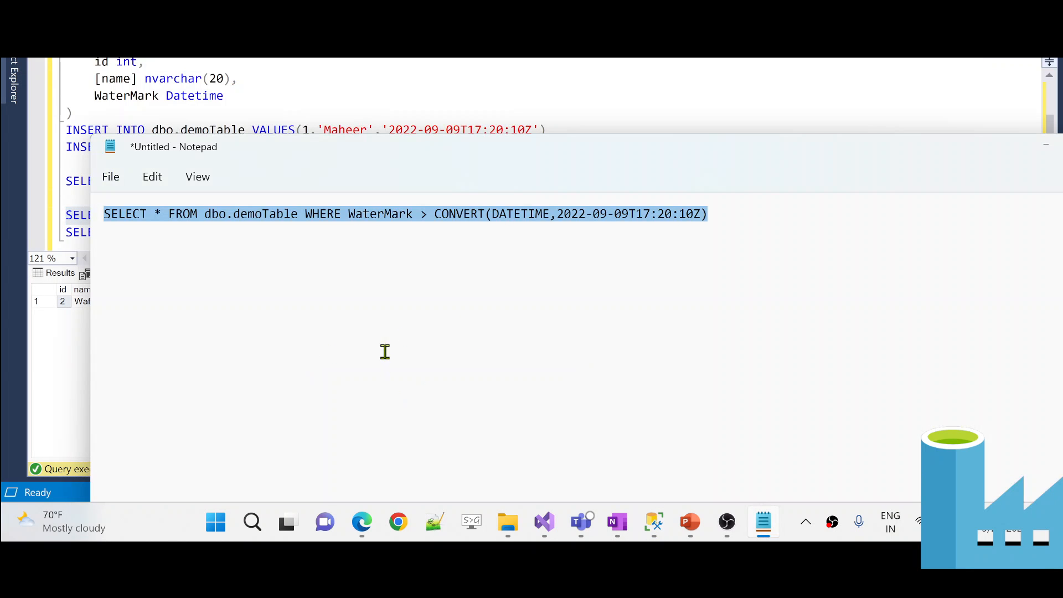
{"action": "left_click", "coordinate": [560, 111]}
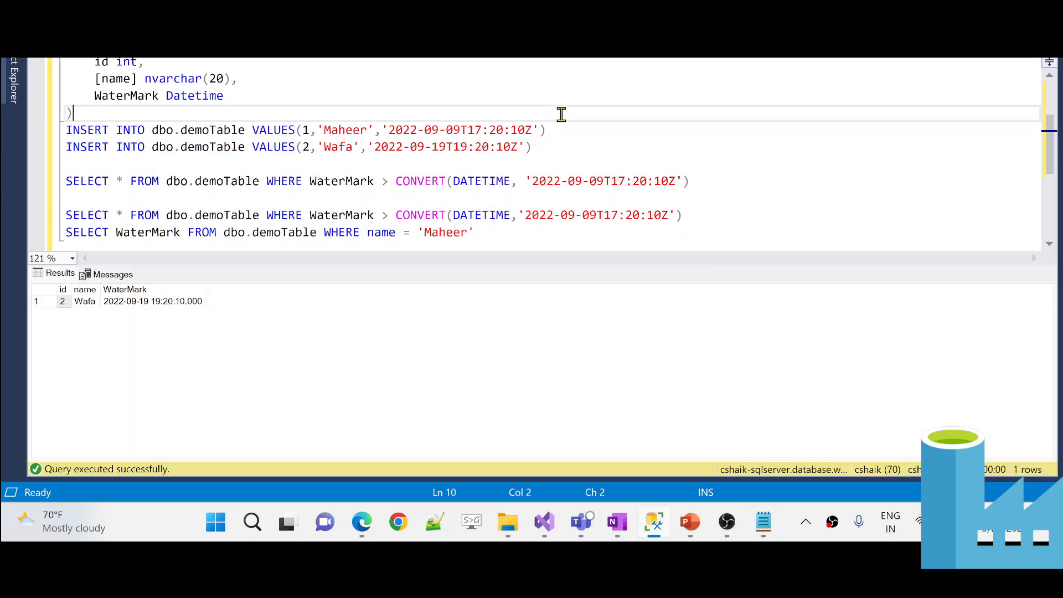
{"action": "left_click", "coordinate": [362, 522]}
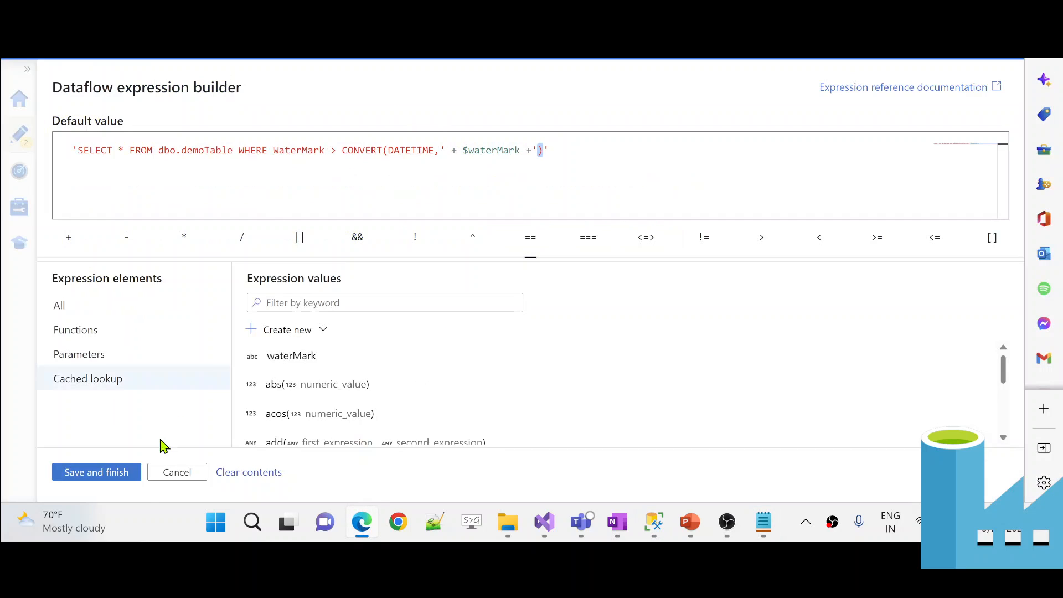
- Save the corrected query expression and inspect Data flow1's input waterMark '2022-09-09T17:20:10'
{"action": "left_click", "coordinate": [123, 482]}
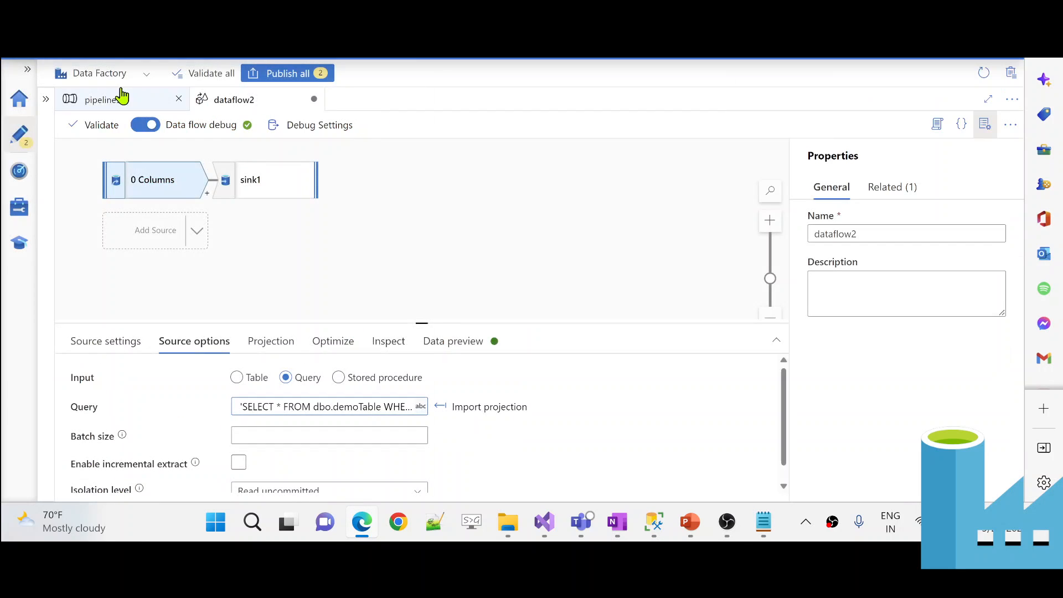
{"action": "left_click", "coordinate": [119, 99]}
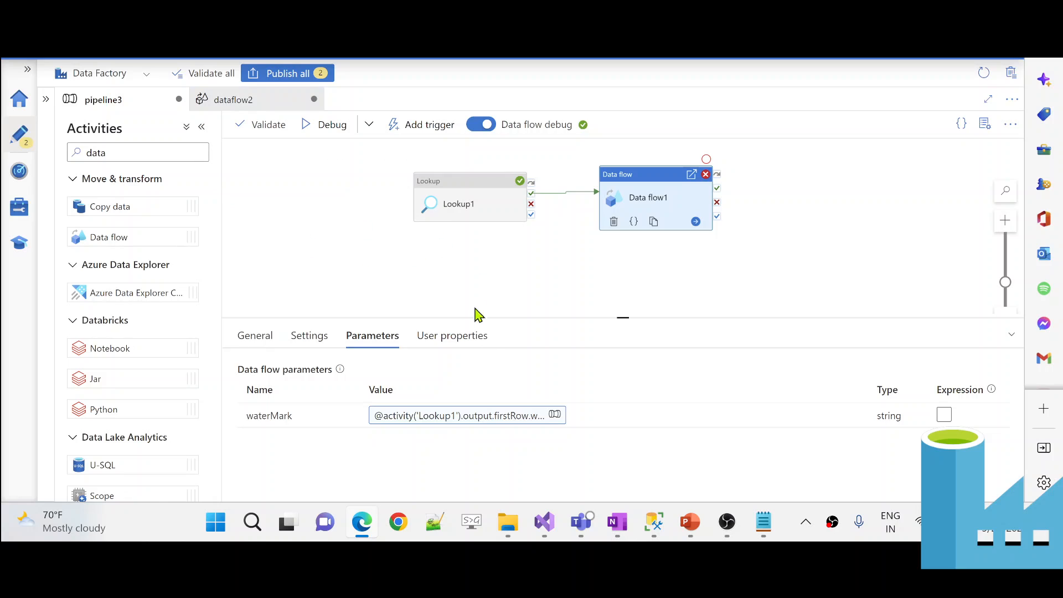
{"action": "left_click", "coordinate": [413, 282]}
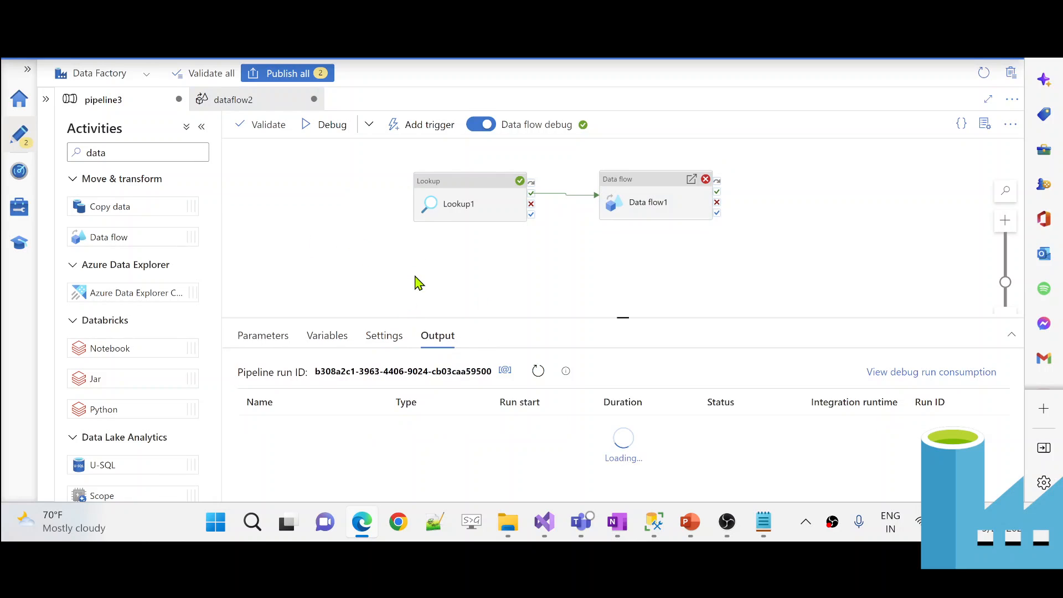
{"action": "left_click", "coordinate": [373, 452]}
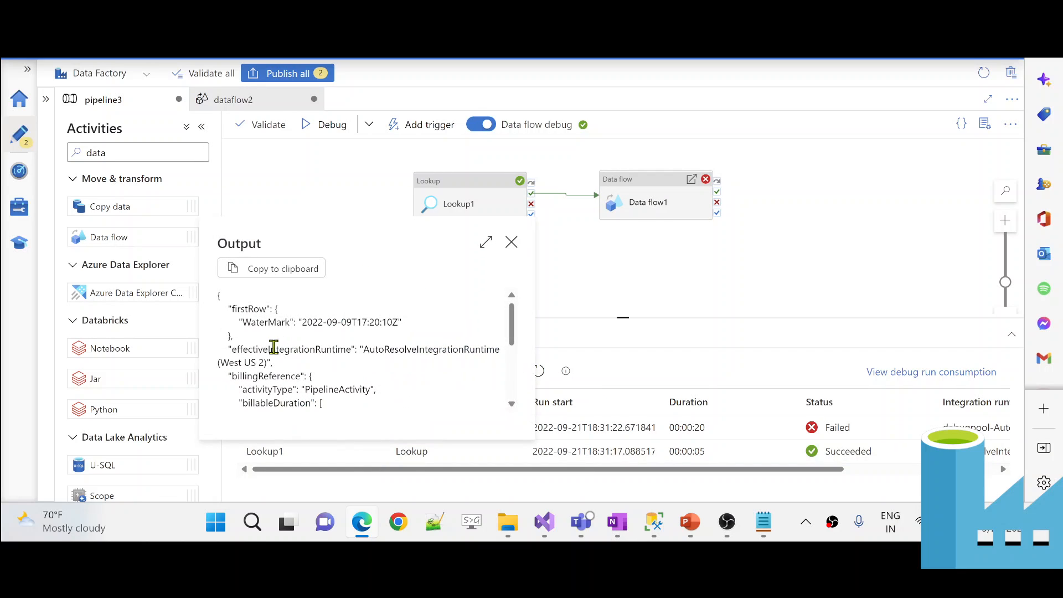
{"action": "scroll", "coordinate": [302, 322], "scroll_direction": "up", "scroll_amount": 3}
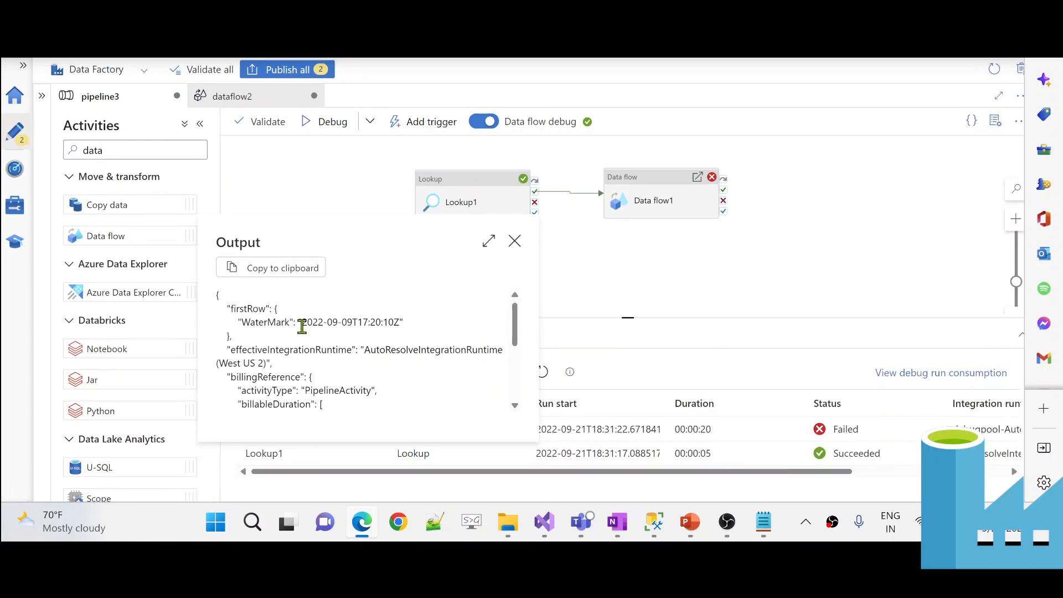
{"action": "left_click", "coordinate": [645, 260]}
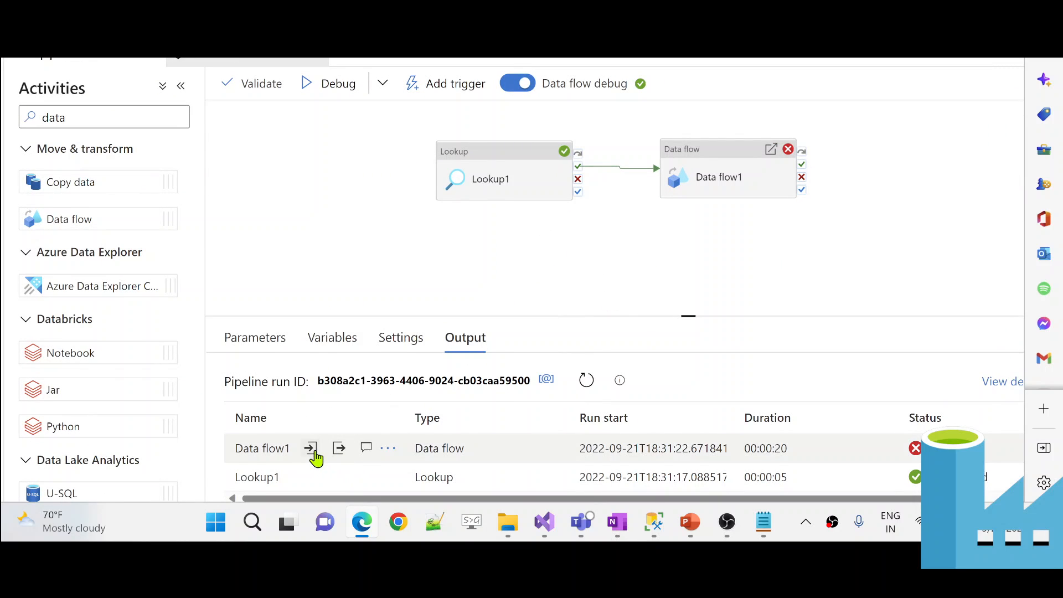
{"action": "left_click", "coordinate": [310, 449]}
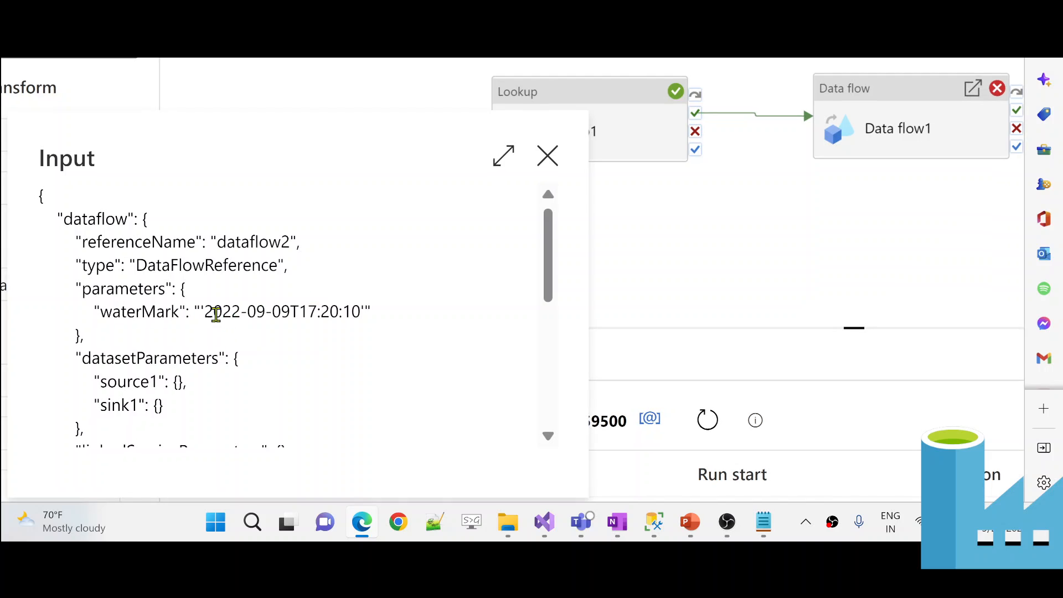
{"action": "left_click_drag", "start_coordinate": [201, 311], "coordinate": [362, 311]}
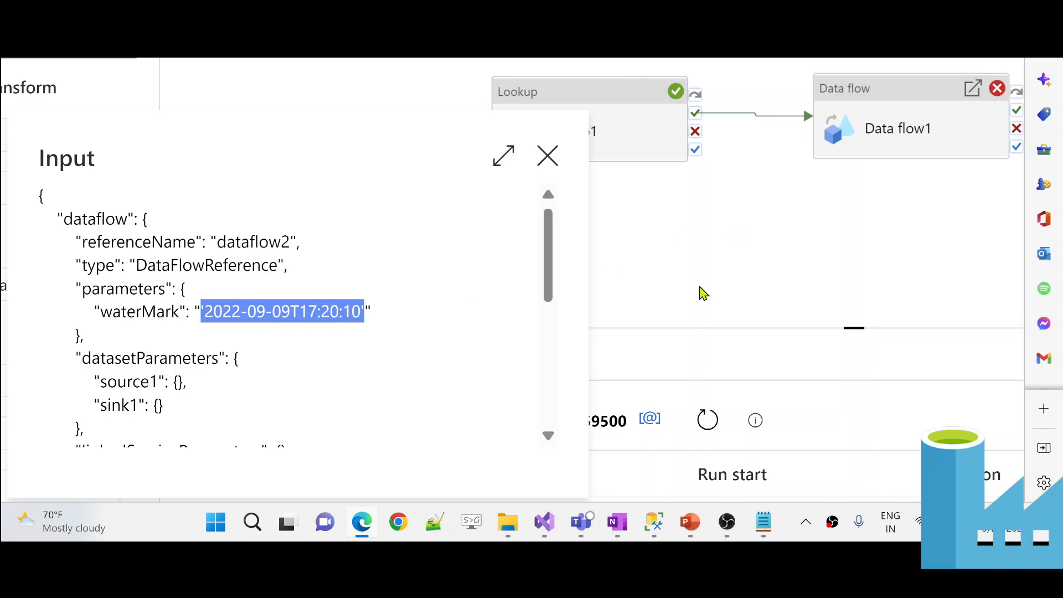
- Check Data flow1's input waterMark against the Notepad SQL query, then close the input details
{"action": "left_click", "coordinate": [764, 522]}
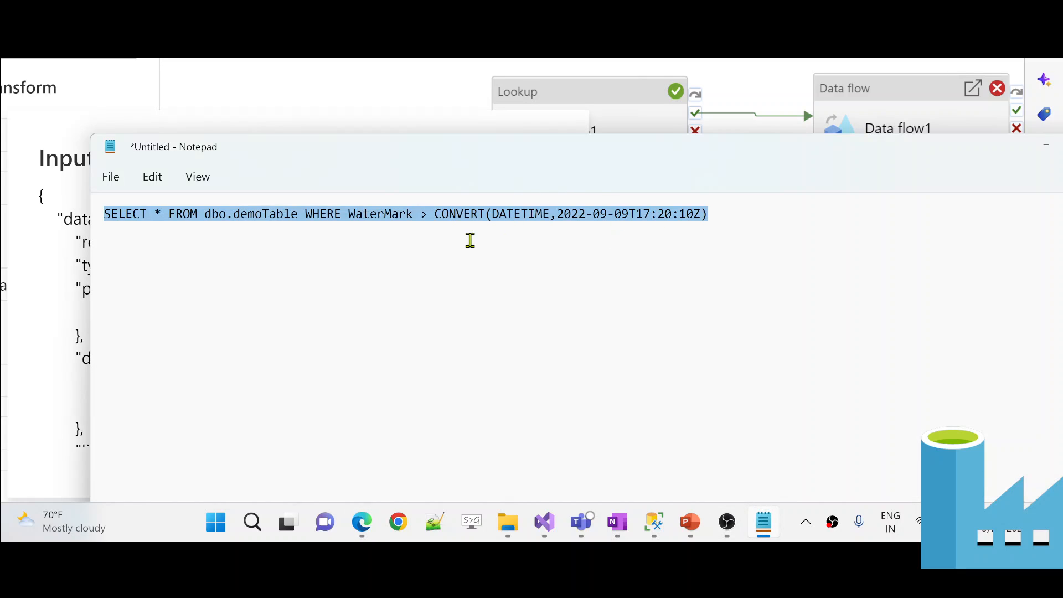
{"action": "left_click", "coordinate": [605, 227]}
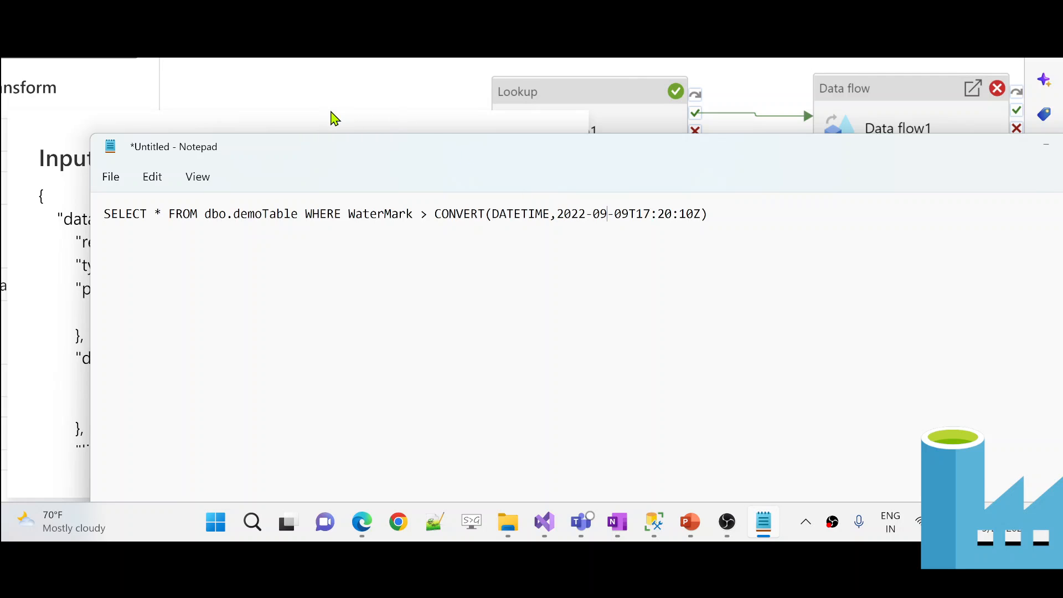
{"action": "left_click", "coordinate": [334, 118]}
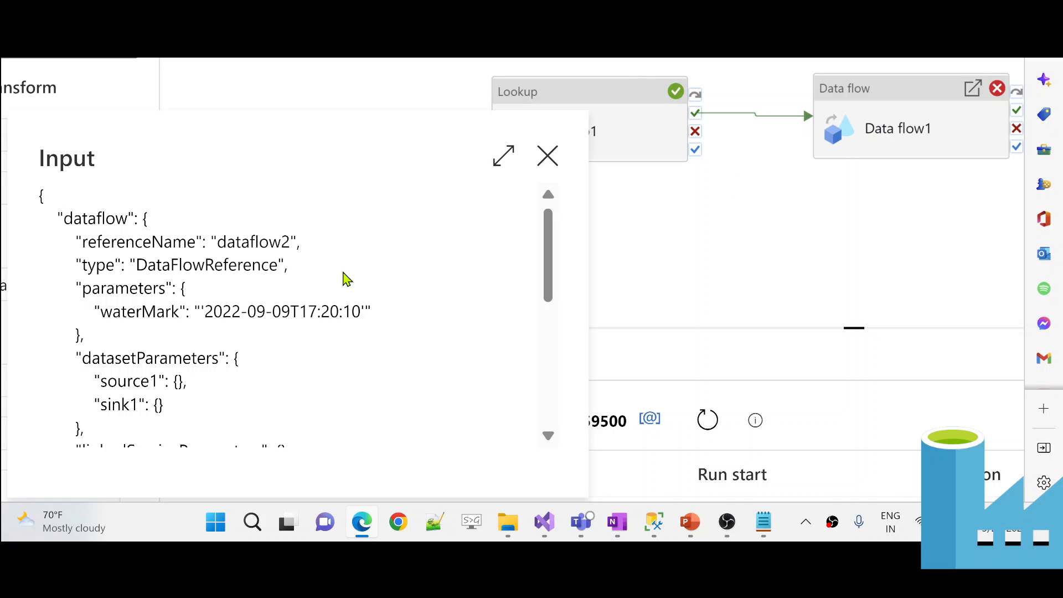
{"action": "left_click", "coordinate": [870, 98]}
- Open Data flow1's source query expression, try pasting the literal-date query, then undo it
{"action": "double_click", "coordinate": [870, 98]}
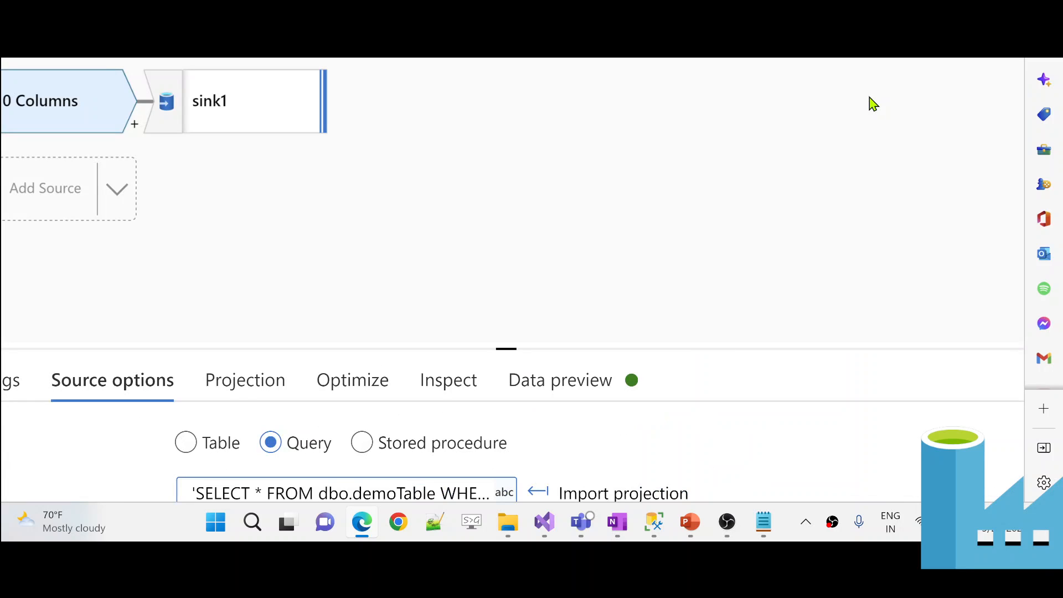
{"action": "scroll", "coordinate": [456, 227], "scroll_direction": "down", "scroll_amount": 3}
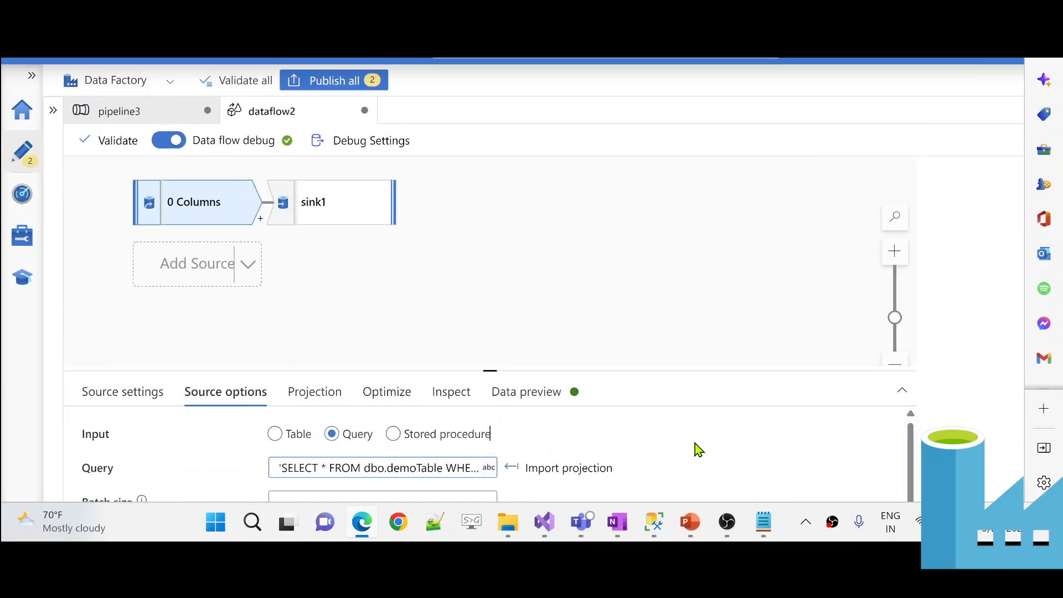
{"action": "left_click", "coordinate": [332, 407]}
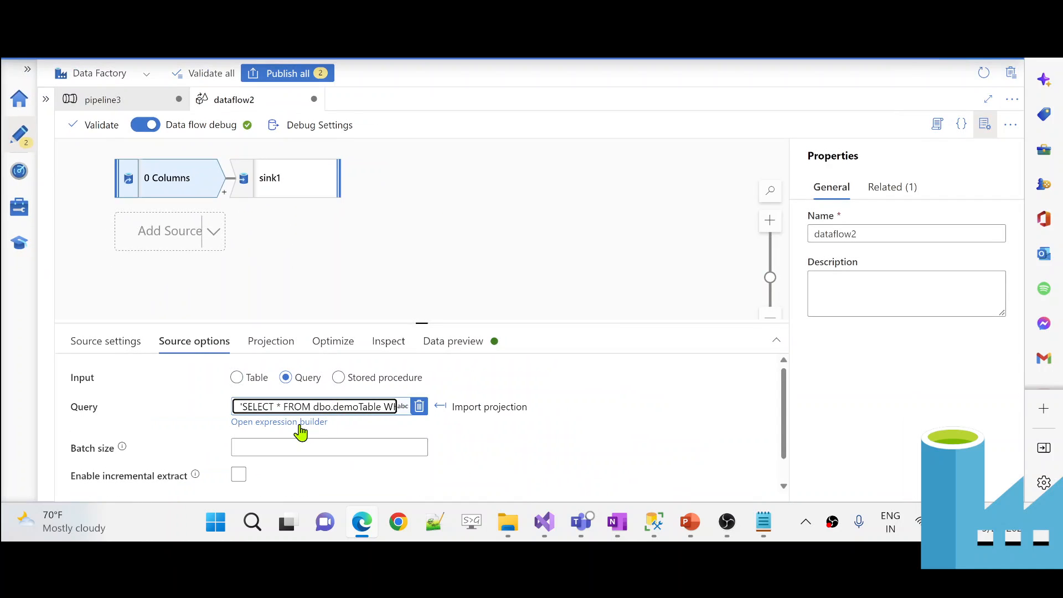
{"action": "left_click", "coordinate": [308, 423]}
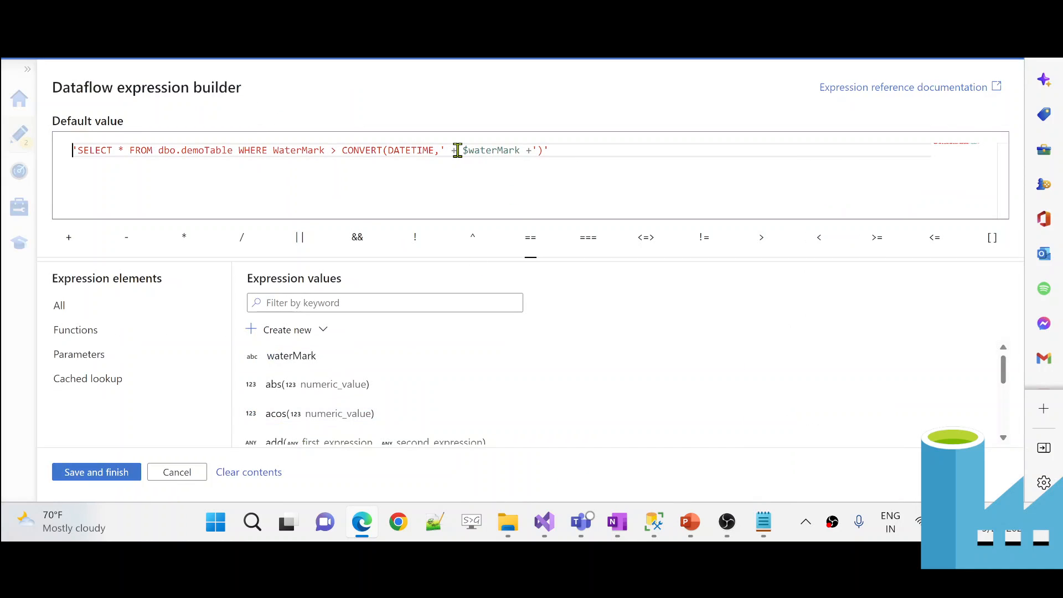
{"action": "left_click_drag", "start_coordinate": [446, 150], "coordinate": [530, 151]}
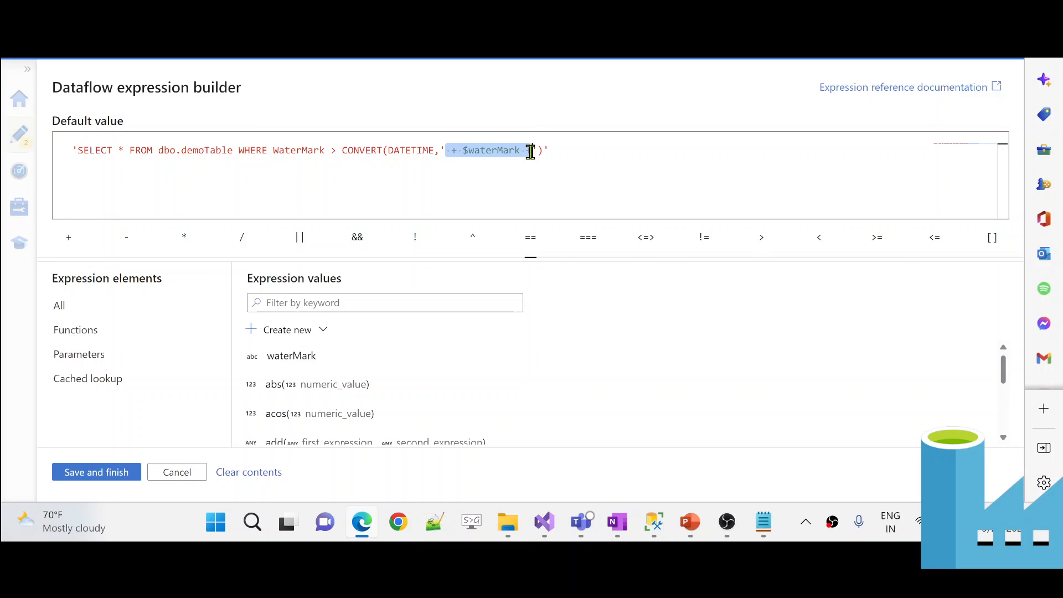
{"action": "key", "text": "BackSpace"}
{"action": "type", "text": "SELECT * FROM dbo.demoTable WHERE WaterMark > CONVERT(DATETIME,2022-09-09T17:20:10Z)"}
{"action": "key", "text": "ctrl+z"}
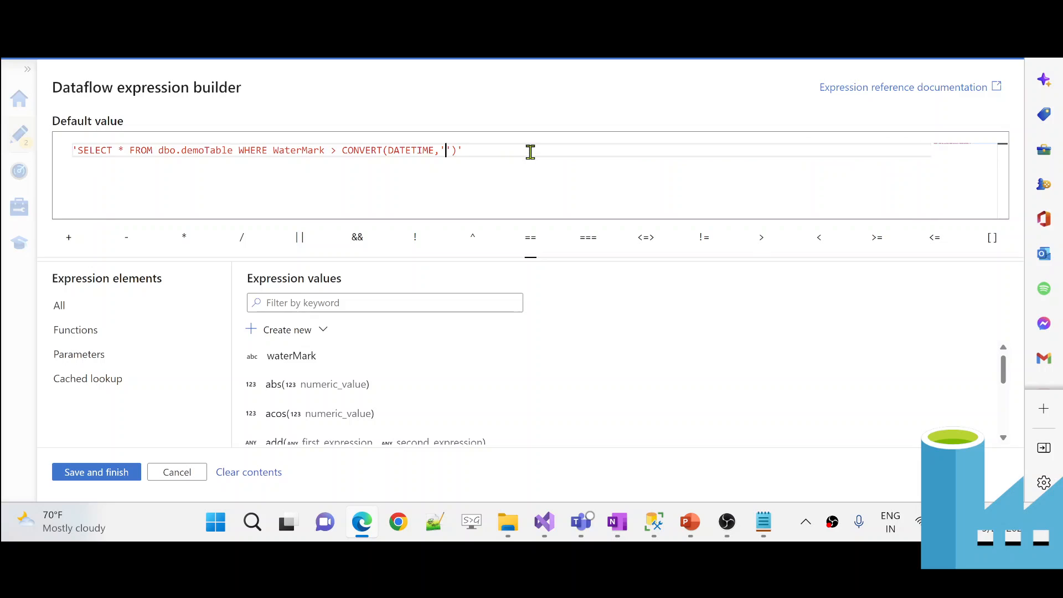
- In Notepad, add a single quote before the date and copy the quoted date
{"action": "left_click", "coordinate": [763, 535]}
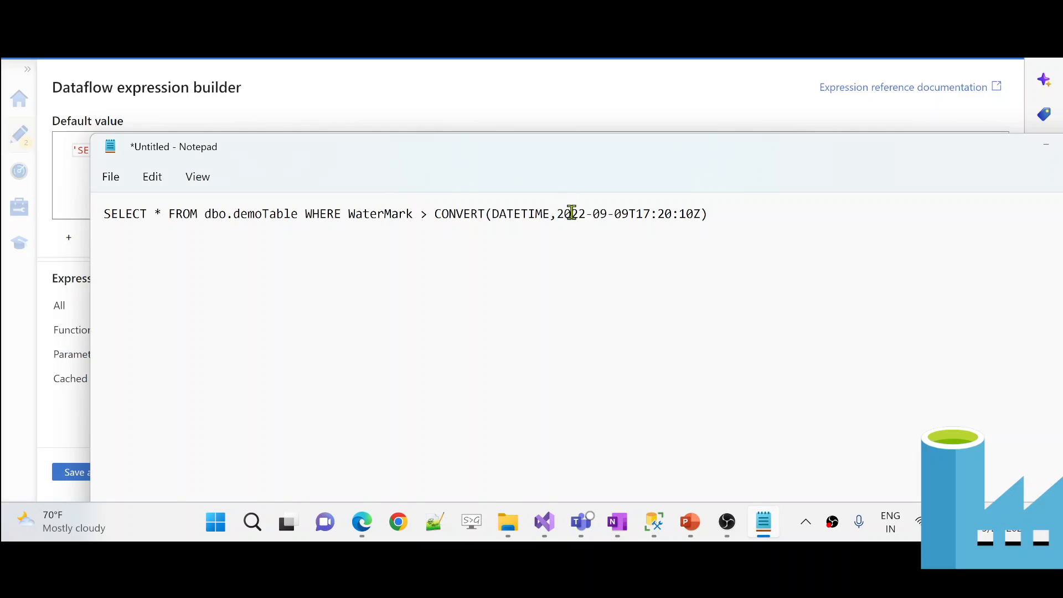
{"action": "left_click_drag", "start_coordinate": [572, 213], "coordinate": [703, 213]}
{"action": "left_click", "coordinate": [701, 213]}
{"action": "left_click", "coordinate": [559, 213]}
{"action": "type", "text": "'"}
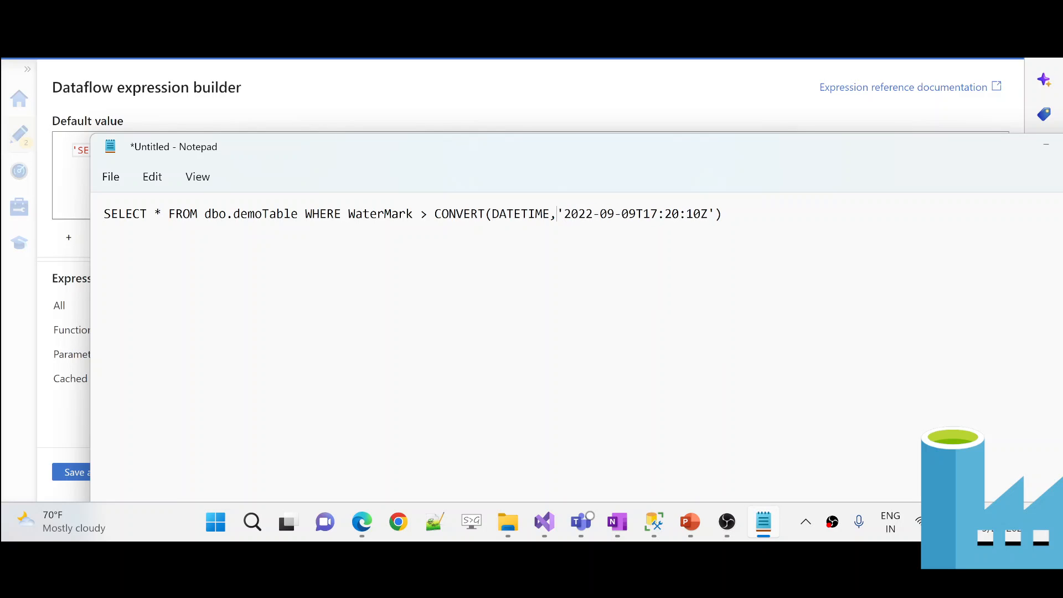
{"action": "left_click", "coordinate": [715, 214], "text": "shift"}
{"action": "key", "text": "ctrl+c"}
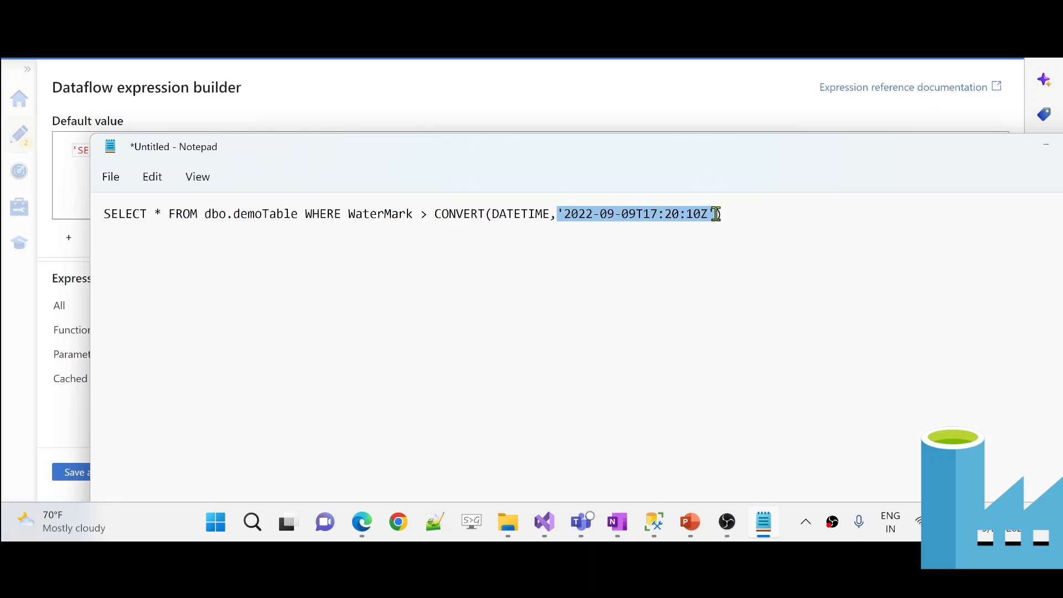
{"action": "key", "text": "alt+Tab"}
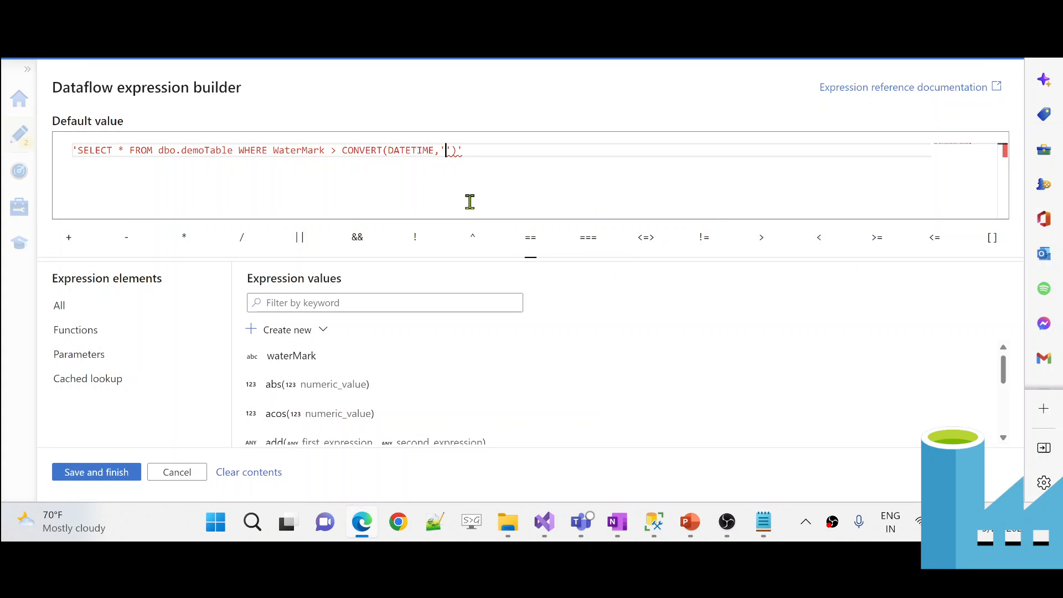
- Test the quoted literal date in the expression, revert to $waterMark, and save the query
{"action": "type", "text": "+ $waterMark +"}
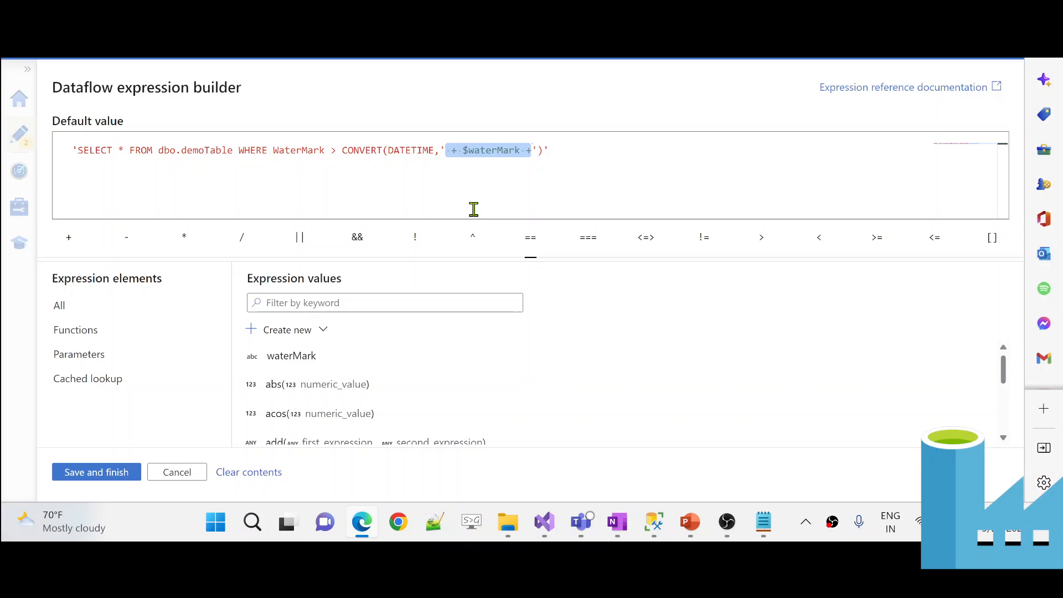
{"action": "key", "text": "ctrl+v"}
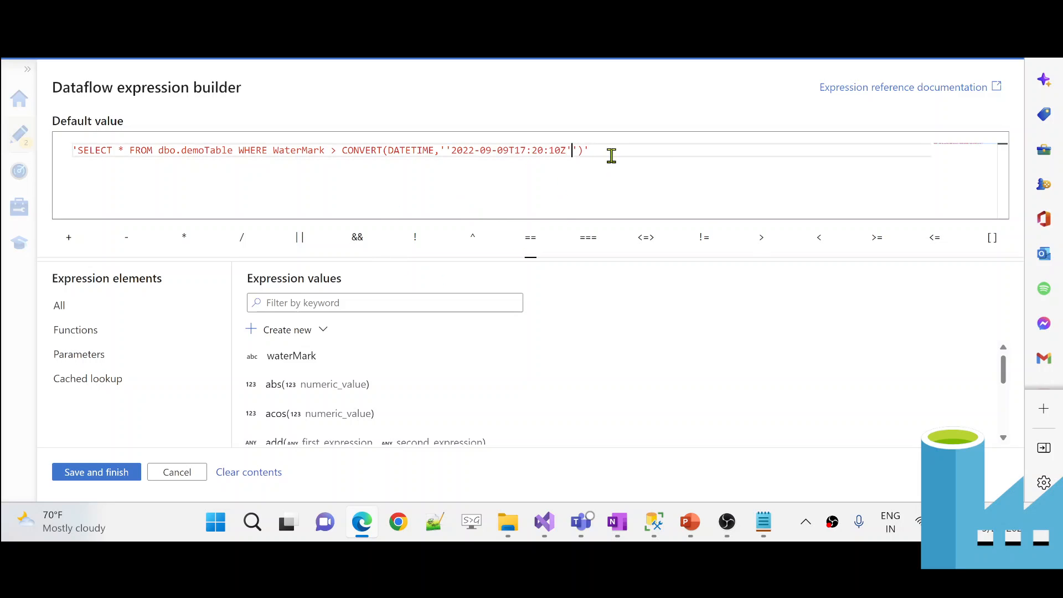
{"action": "left_click", "coordinate": [451, 150]}
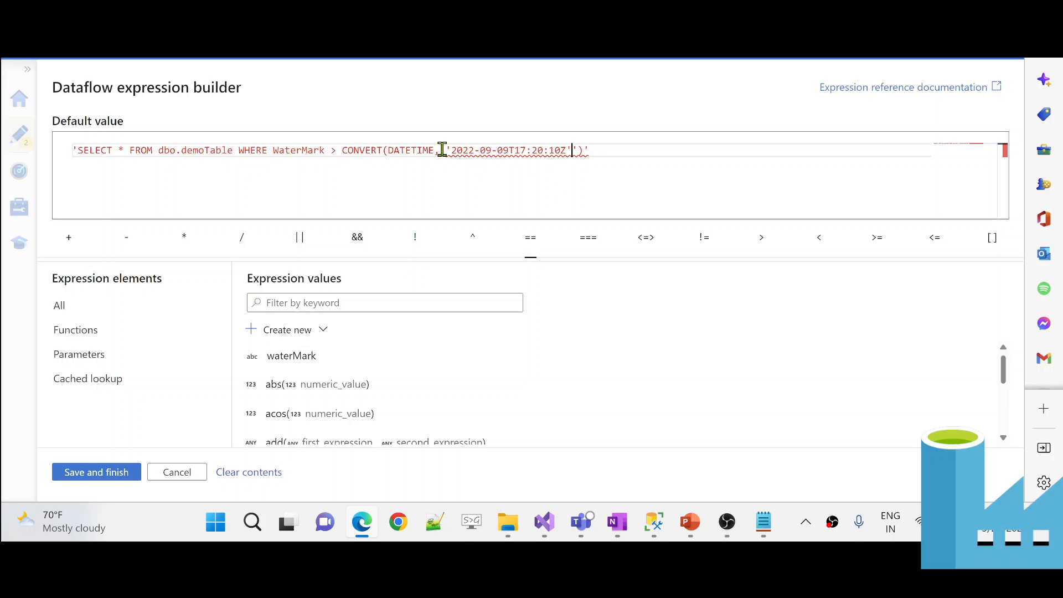
{"action": "left_click", "coordinate": [578, 150]}
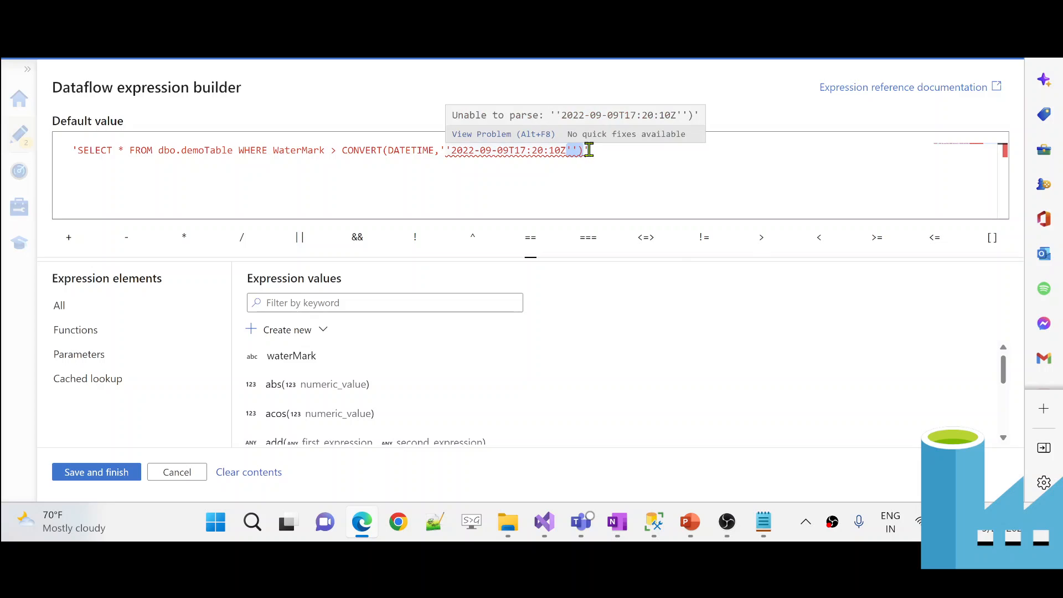
{"action": "type", "text": ")"}
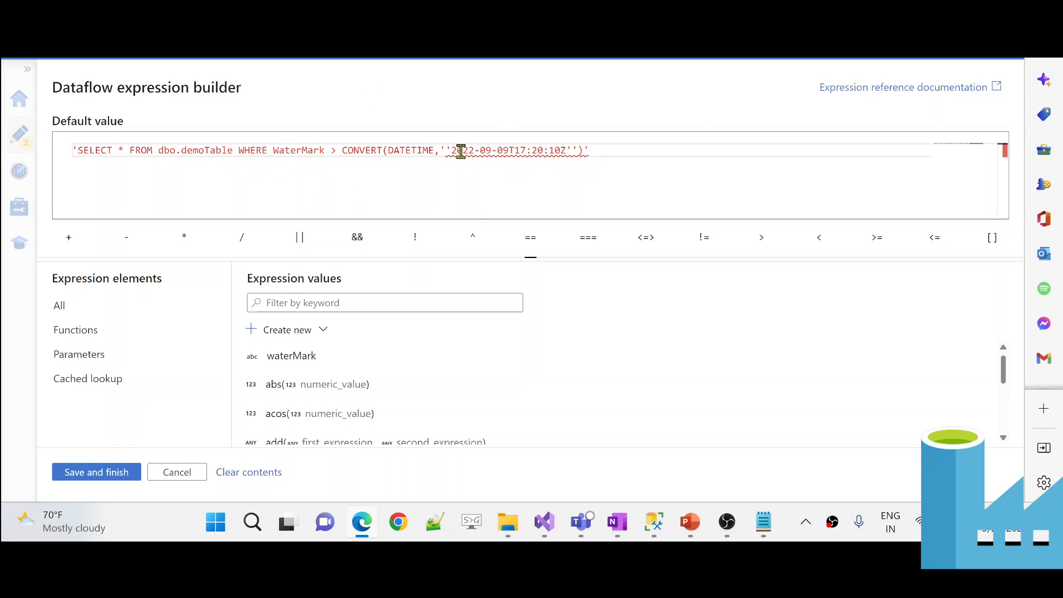
{"action": "key", "text": "ctrl+z"}
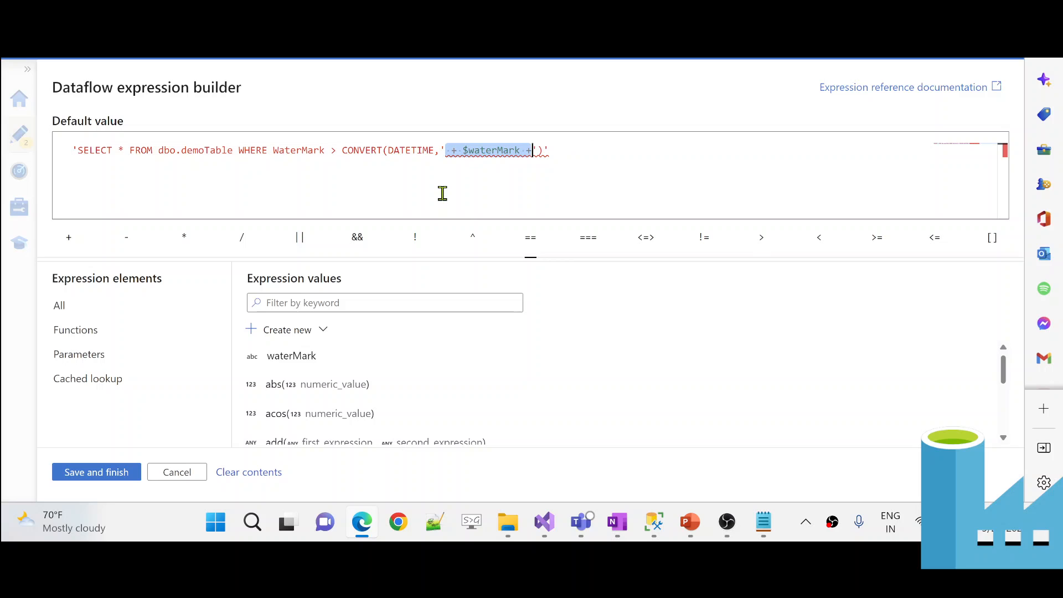
{"action": "left_click", "coordinate": [77, 474]}
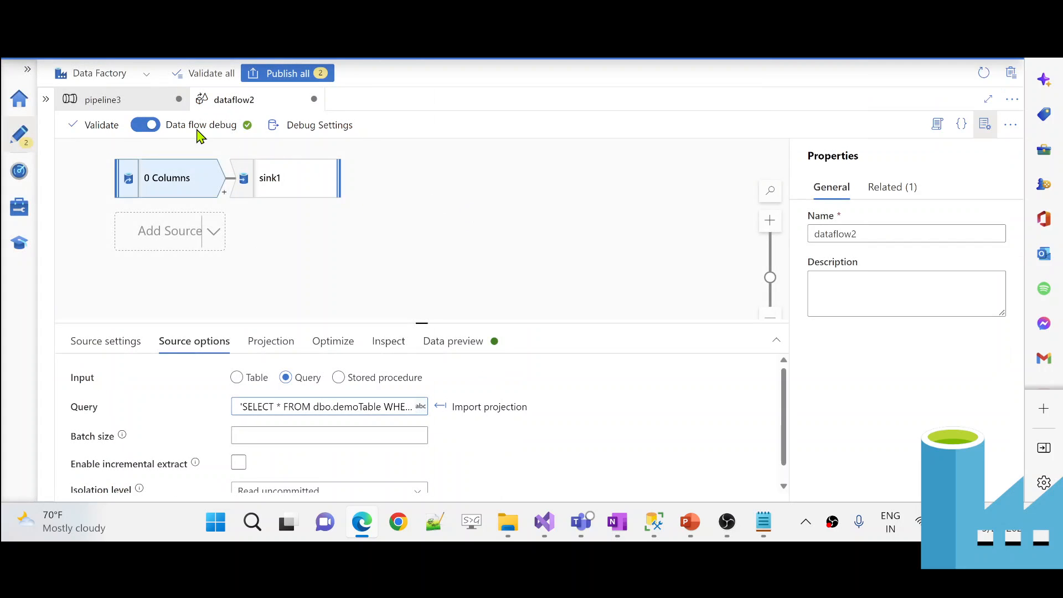
- Escape the date's quotes with backslashes in Notepad, giving \'2022-09-09T17:20:10Z\'
{"action": "left_click", "coordinate": [103, 99]}
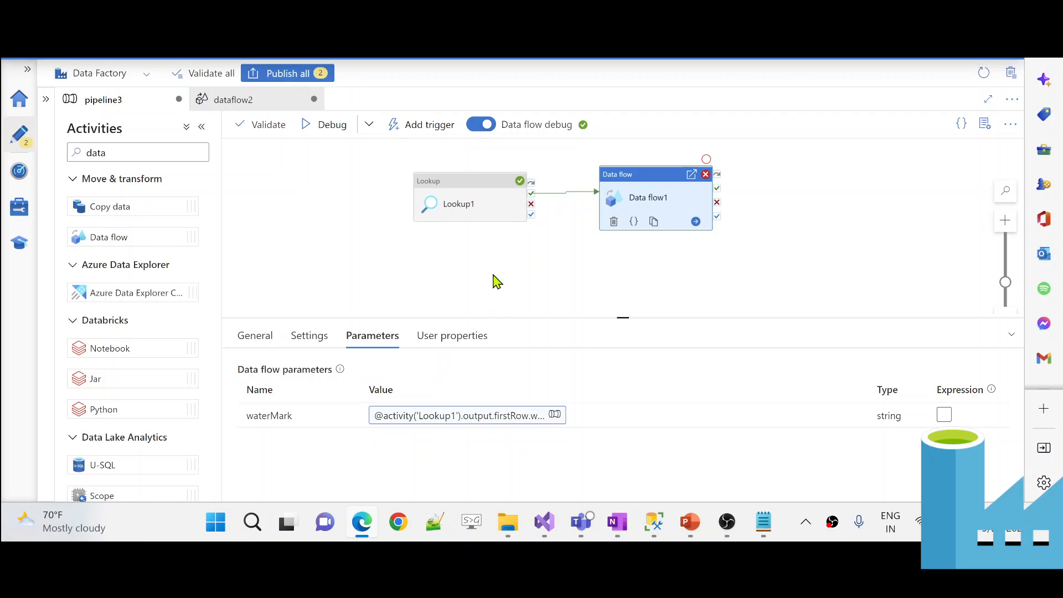
{"action": "left_click", "coordinate": [763, 523]}
{"action": "left_click", "coordinate": [561, 216]}
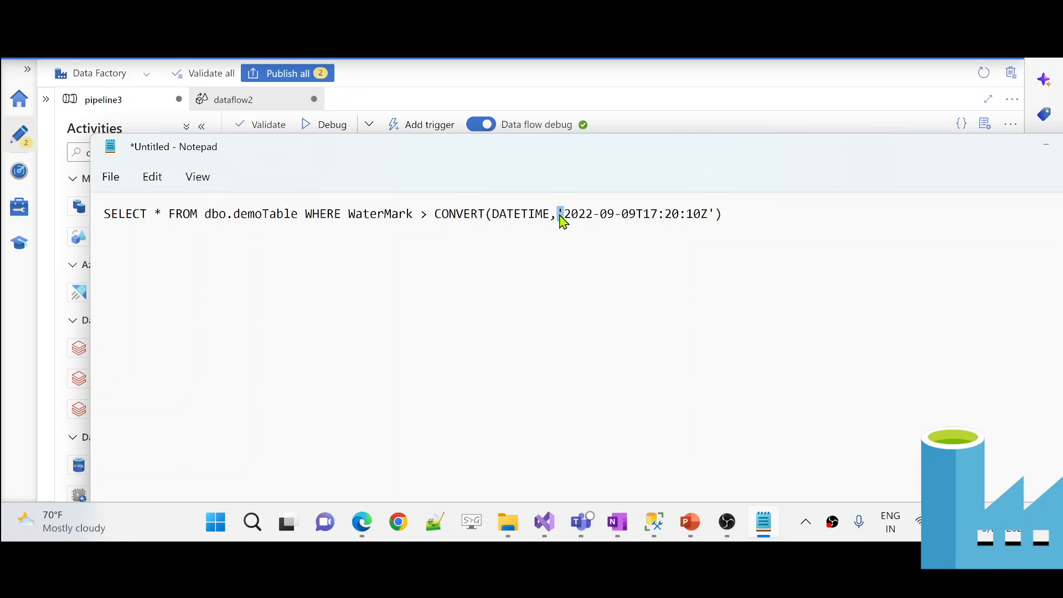
{"action": "type", "text": "\\"}
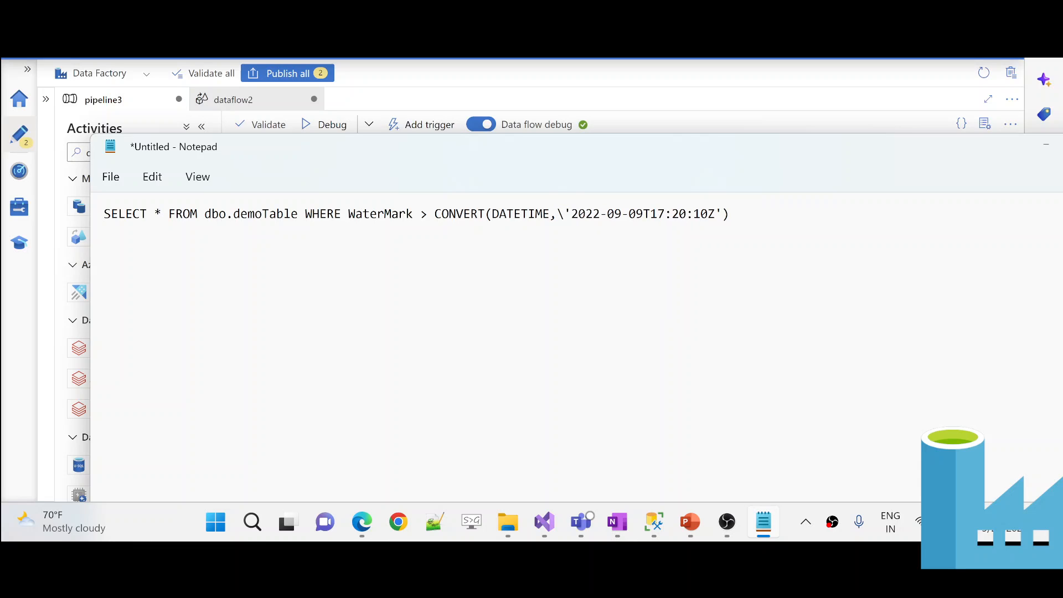
{"action": "left_click", "coordinate": [714, 214]}
{"action": "type", "text": "\\"}
{"action": "left_click_drag", "start_coordinate": [556, 213], "coordinate": [570, 214]}
{"action": "left_click", "coordinate": [517, 99]}
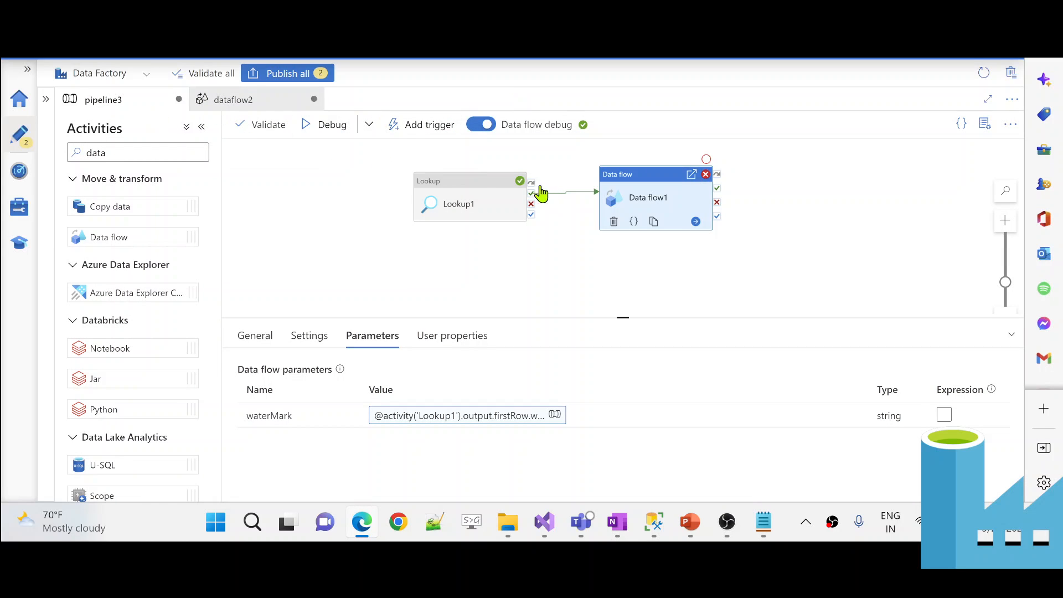
- Edit waterMark as a pipeline expression and add single quotes around the Lookup1 value
{"action": "left_click", "coordinate": [434, 424]}
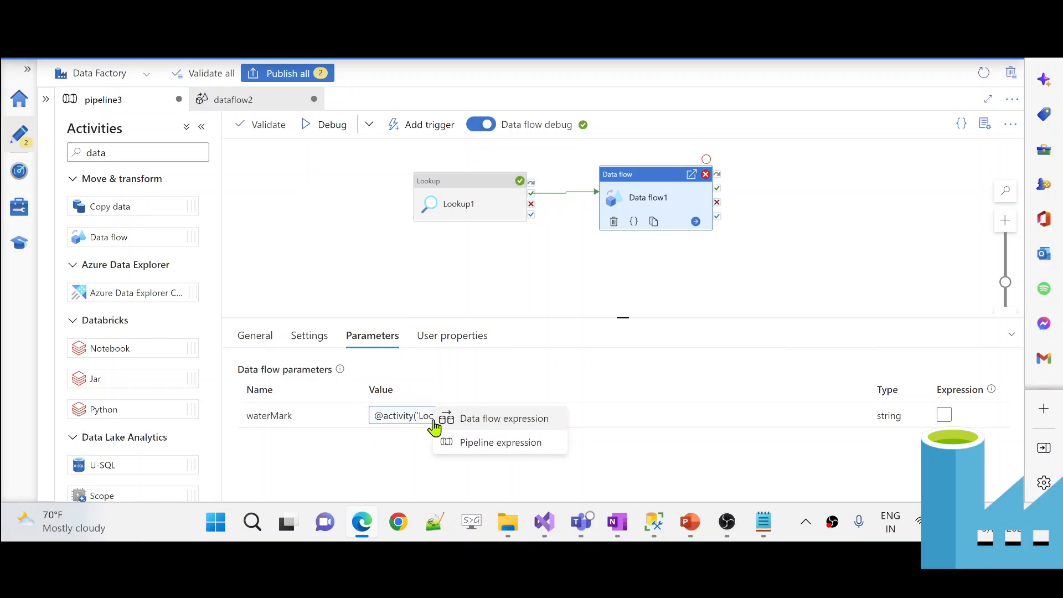
{"action": "left_click", "coordinate": [467, 443]}
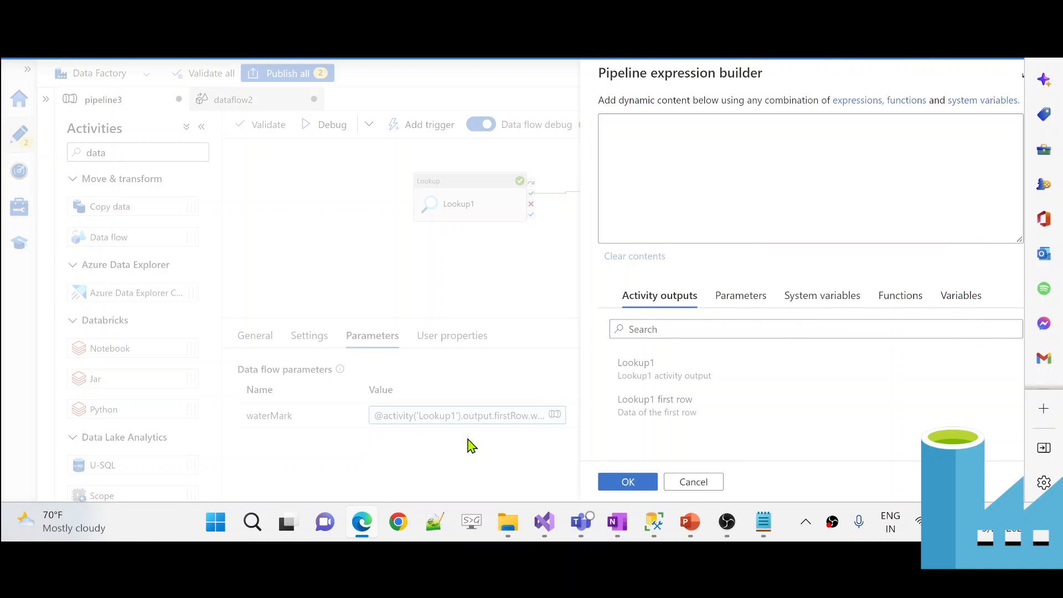
{"action": "left_click", "coordinate": [576, 122]}
{"action": "type", "text": "'"}
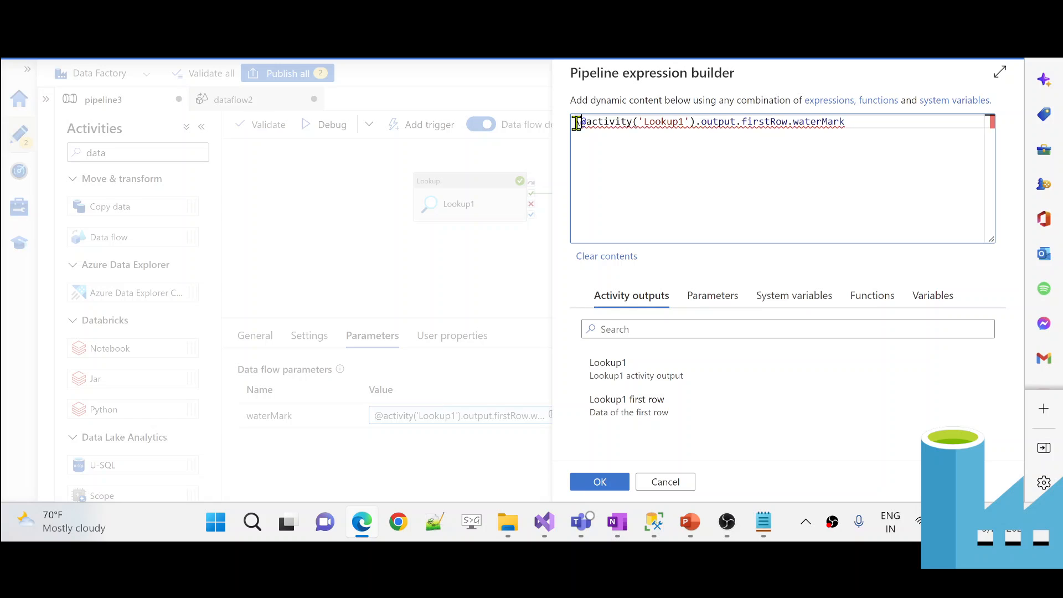
{"action": "left_click", "coordinate": [877, 127]}
{"action": "type", "text": "\\"}
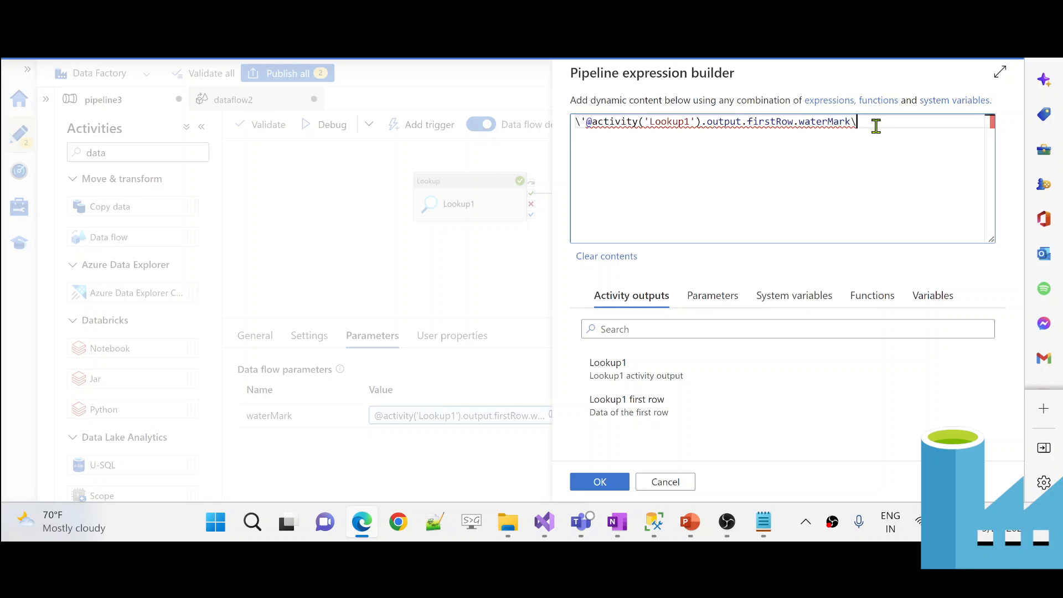
{"action": "type", "text": "'"}
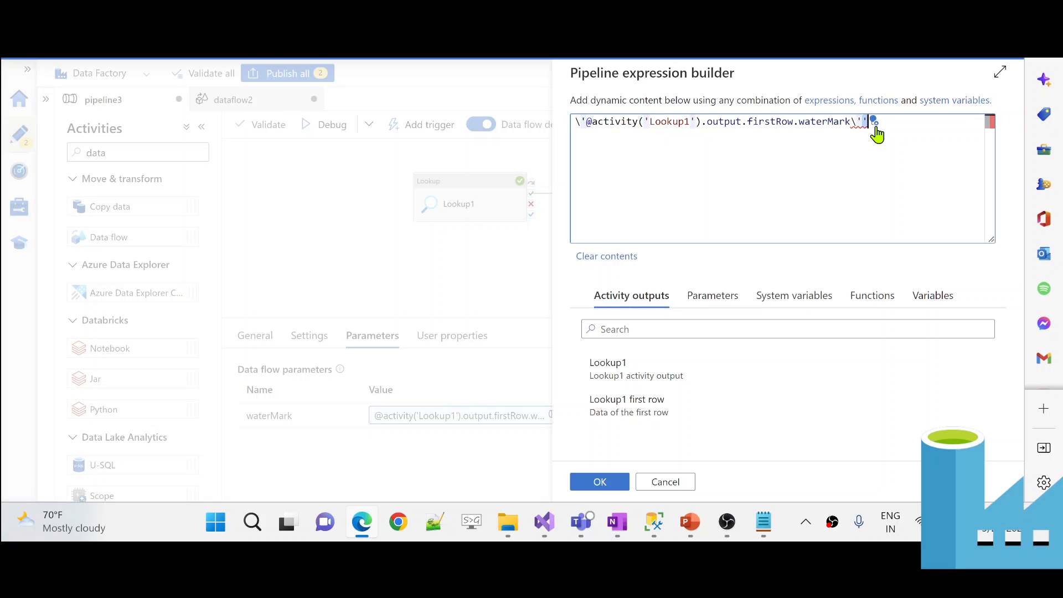
{"action": "key", "text": "Delete"}
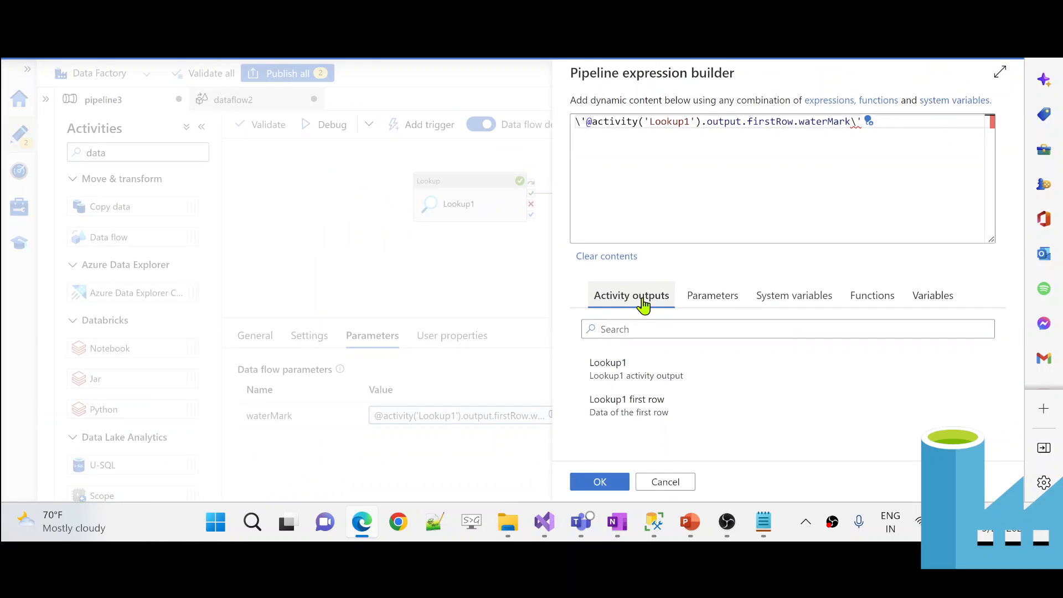
{"action": "left_click", "coordinate": [698, 263]}
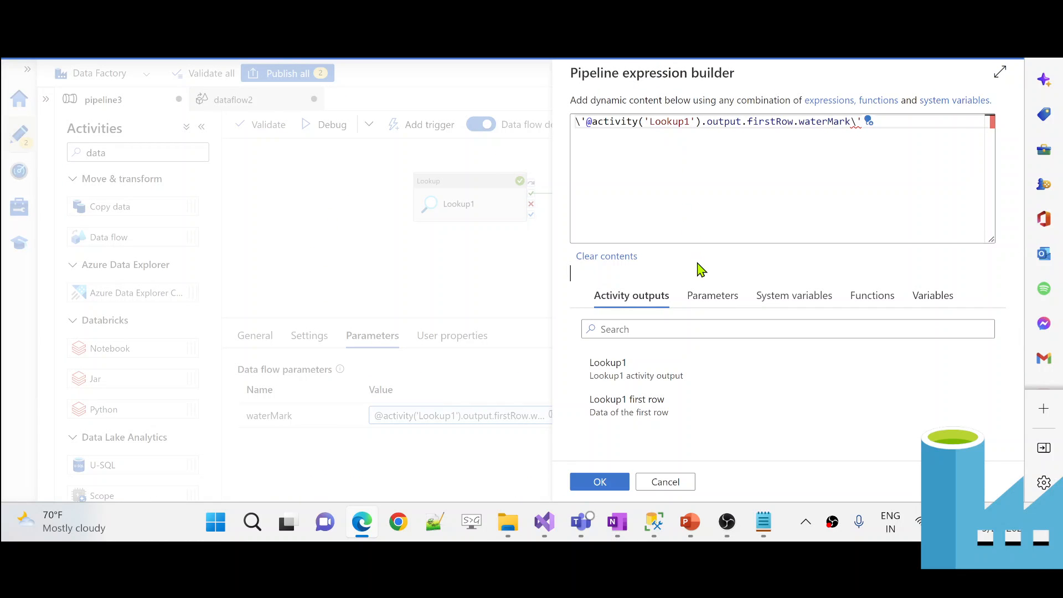
- Add backslashes and braces so waterMark reads \'@{activity('Lookup1').output.firstRow.waterMark}\'
{"action": "left_click", "coordinate": [596, 145]}
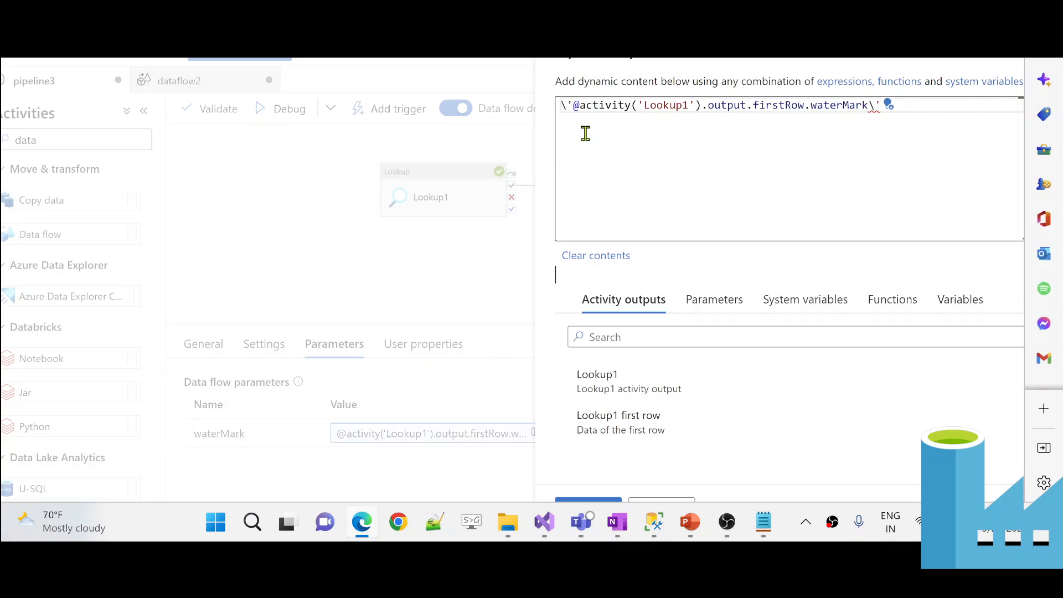
{"action": "left_click", "coordinate": [563, 105]}
{"action": "type", "text": "\\"}
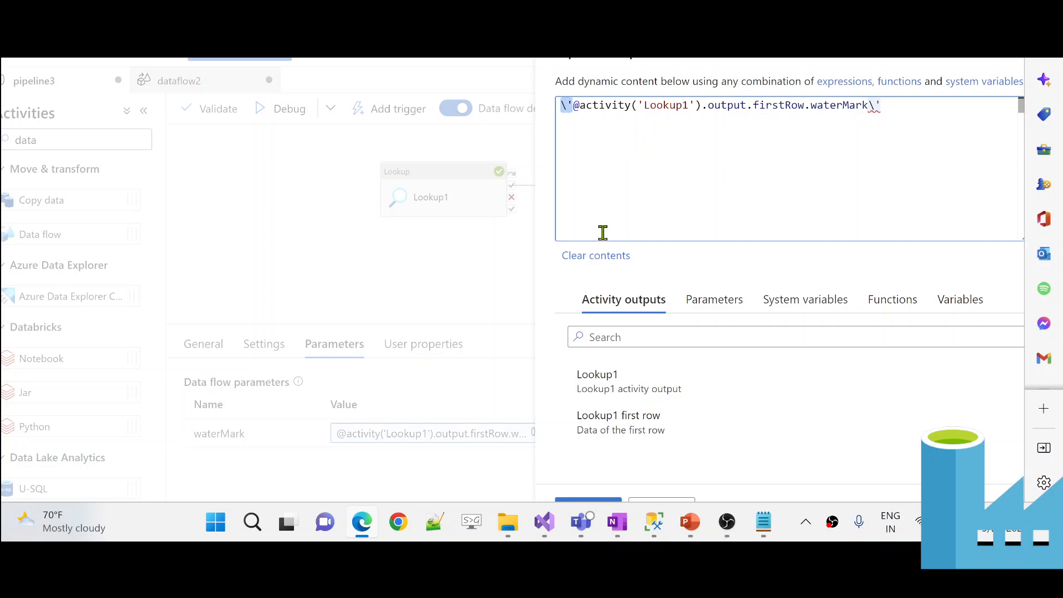
{"action": "left_click", "coordinate": [579, 105]}
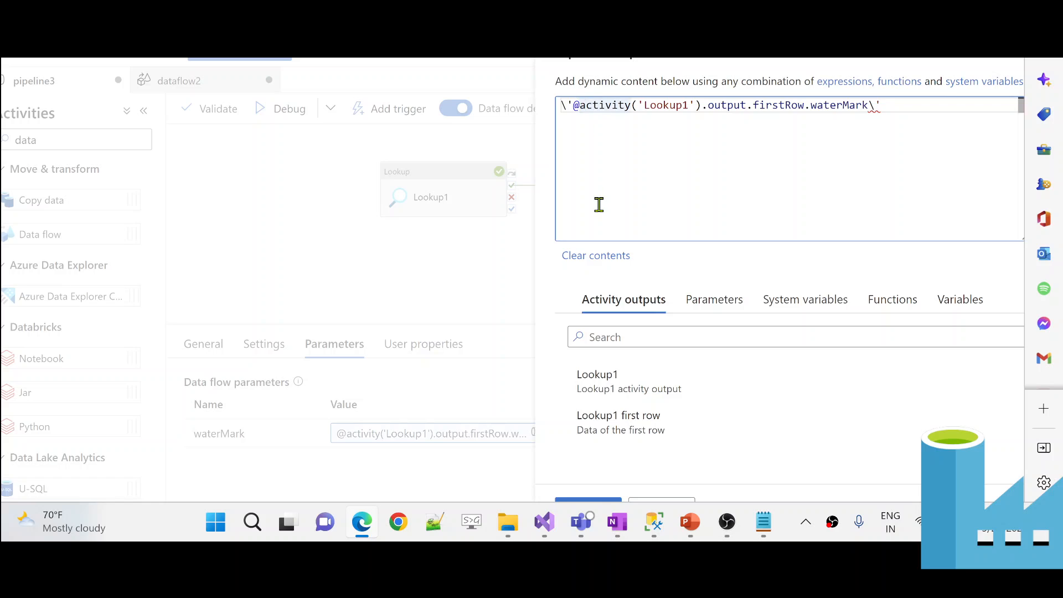
{"action": "type", "text": "{"}
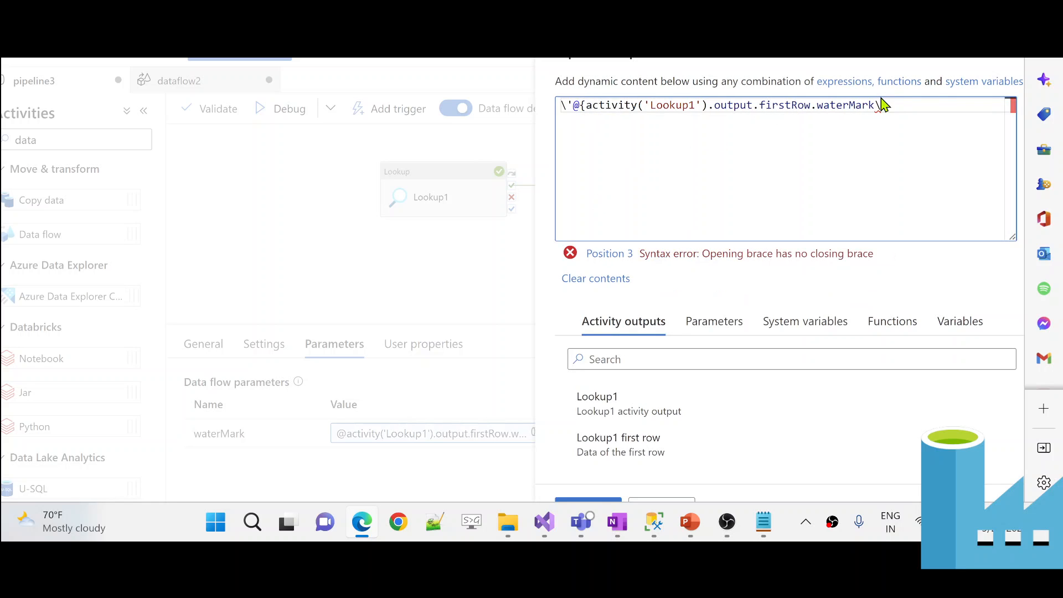
{"action": "left_click", "coordinate": [878, 105]}
{"action": "type", "text": "}\\"}
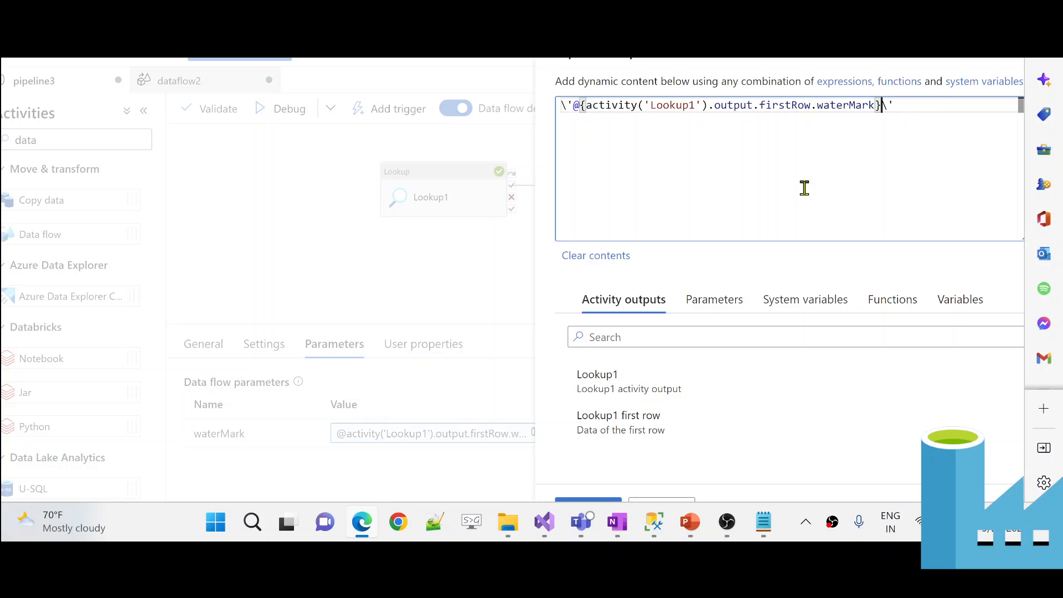
{"action": "left_click", "coordinate": [756, 271]}
{"action": "scroll", "coordinate": [756, 271], "scroll_direction": "down", "scroll_amount": 2}
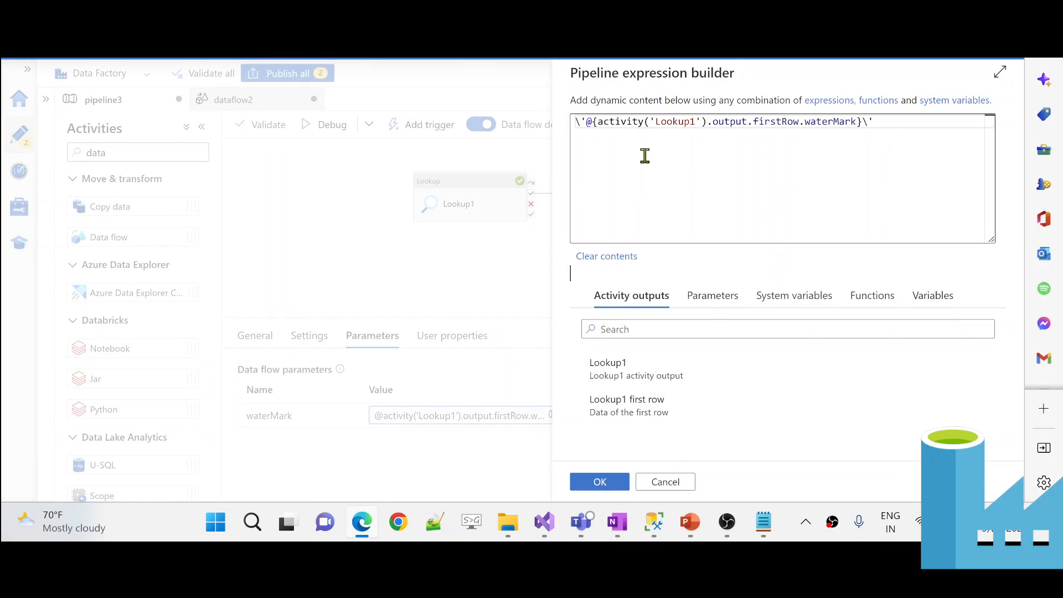
{"action": "left_click", "coordinate": [587, 123]}
{"action": "type", "text": "'"}
{"action": "left_click", "coordinate": [572, 123]}
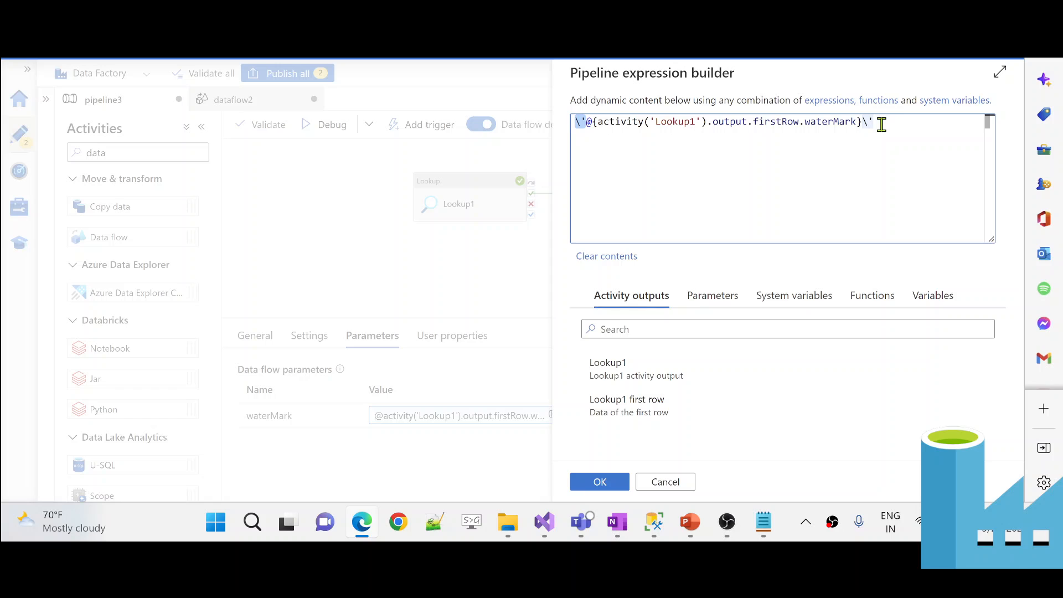
{"action": "mouse_move", "coordinate": [724, 125]}
- Apply the waterMark expression, debug pipeline3, and check Lookup1's output WaterMark 2022-09-09T17:20:10Z
{"action": "left_click", "coordinate": [601, 482]}
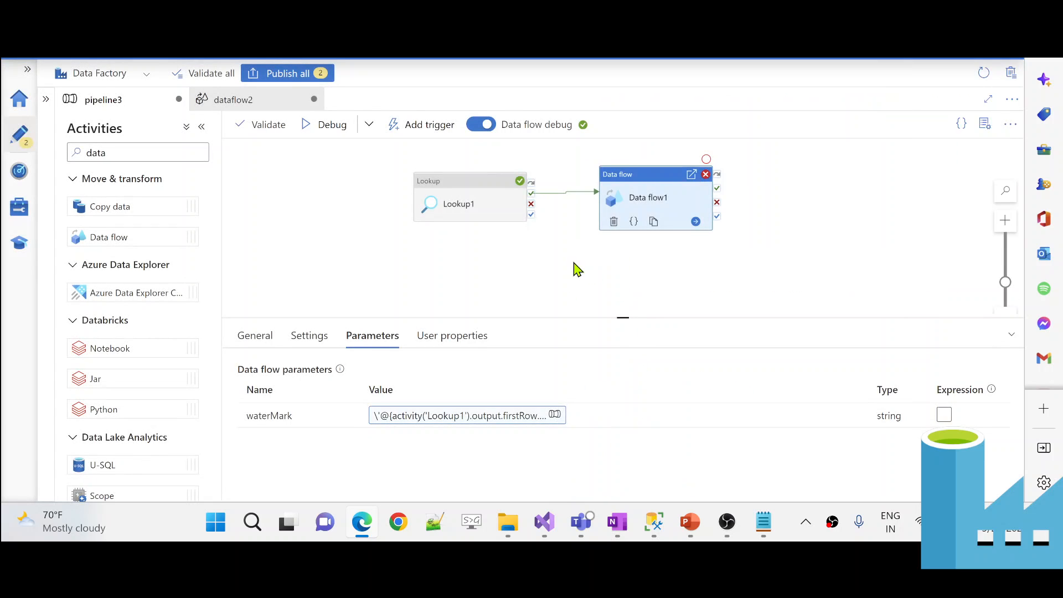
{"action": "left_click", "coordinate": [339, 129]}
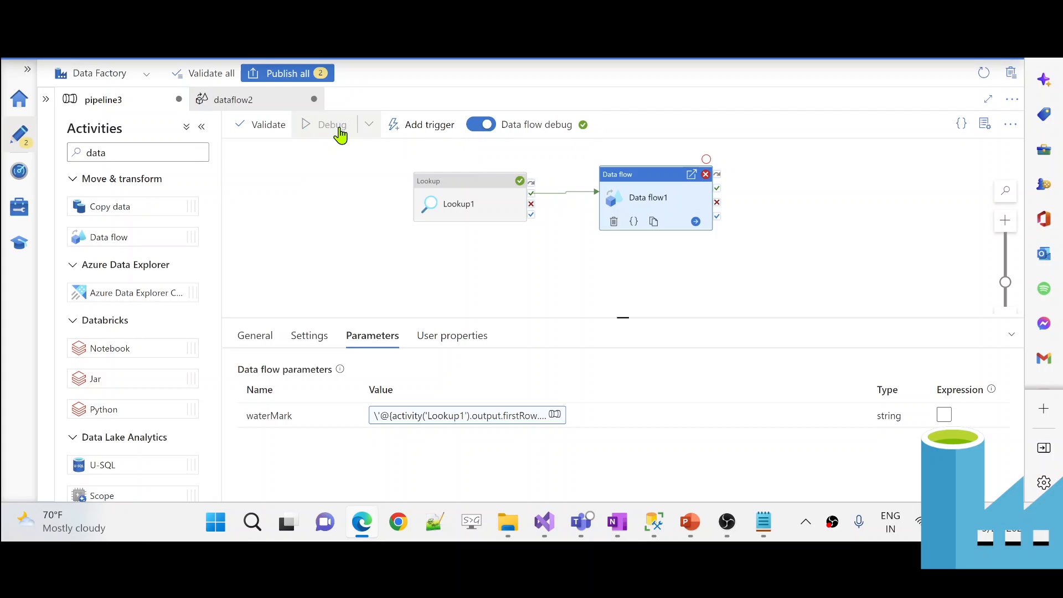
{"action": "left_click", "coordinate": [366, 244]}
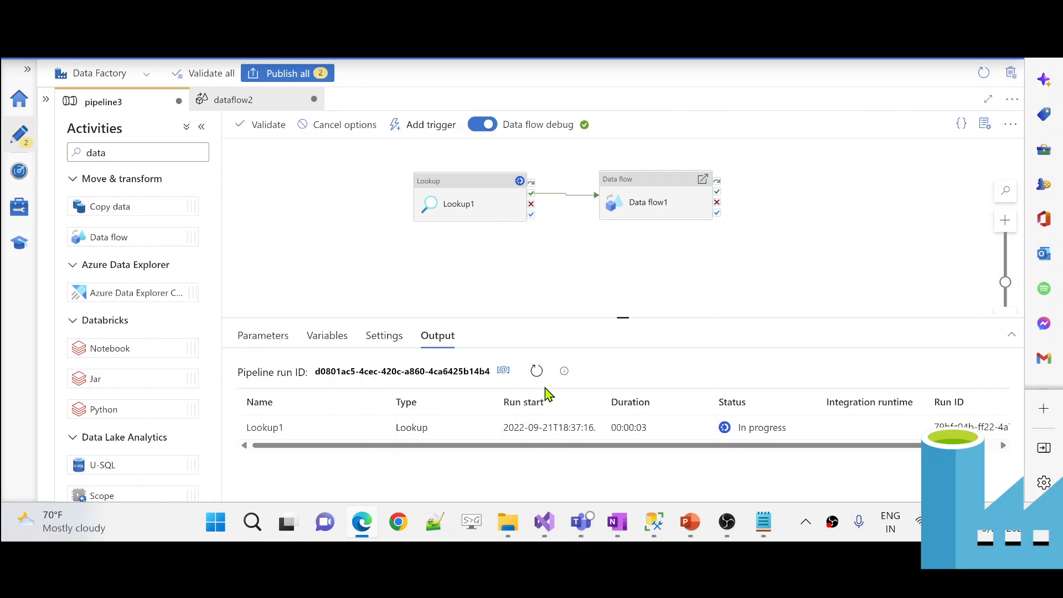
{"action": "left_click", "coordinate": [536, 371]}
{"action": "left_click_drag", "start_coordinate": [601, 317], "coordinate": [601, 253]}
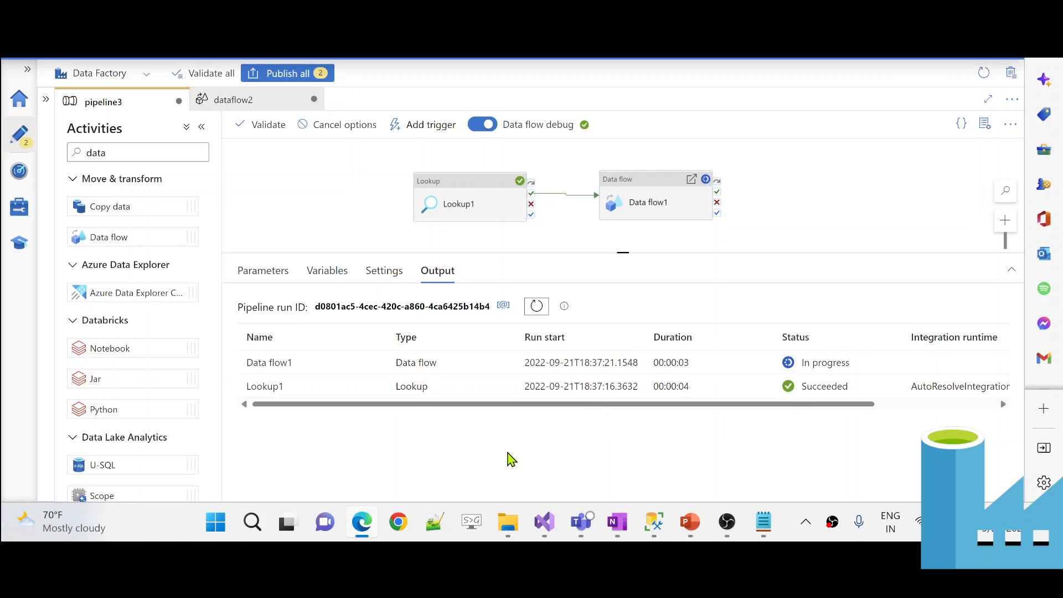
{"action": "left_click", "coordinate": [375, 386]}
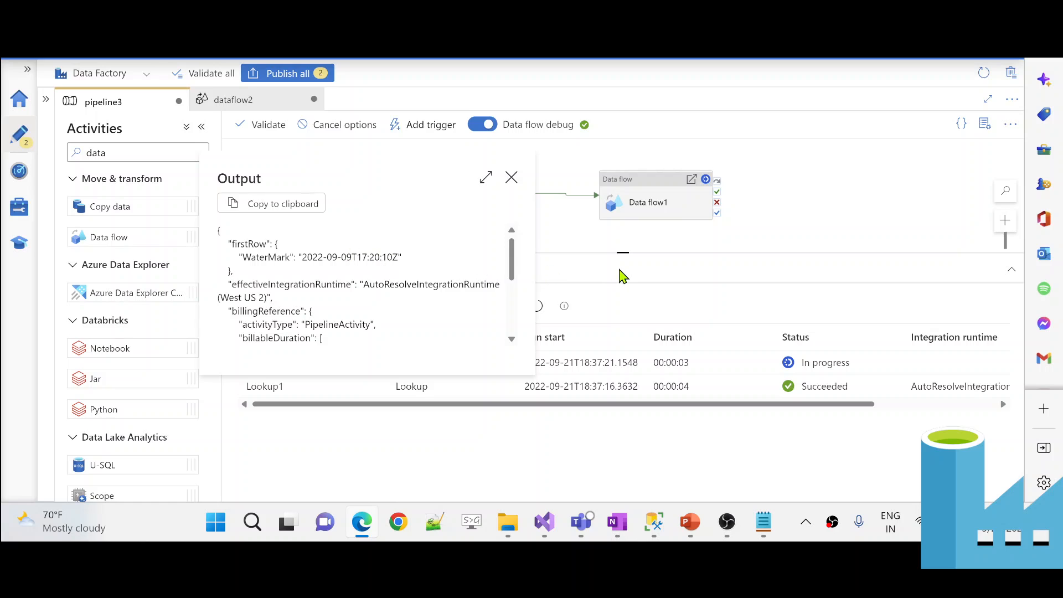
{"action": "left_click", "coordinate": [621, 270]}
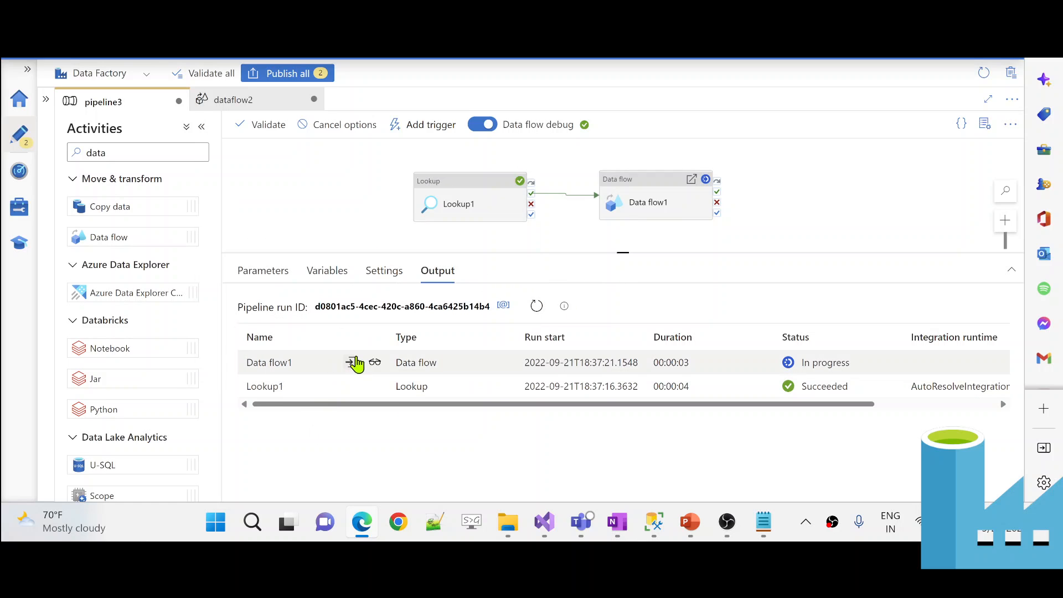
- Inspect Data flow1's input waterMark, highlighting the doubled backslashes and quotes around the date
{"action": "left_click", "coordinate": [353, 362]}
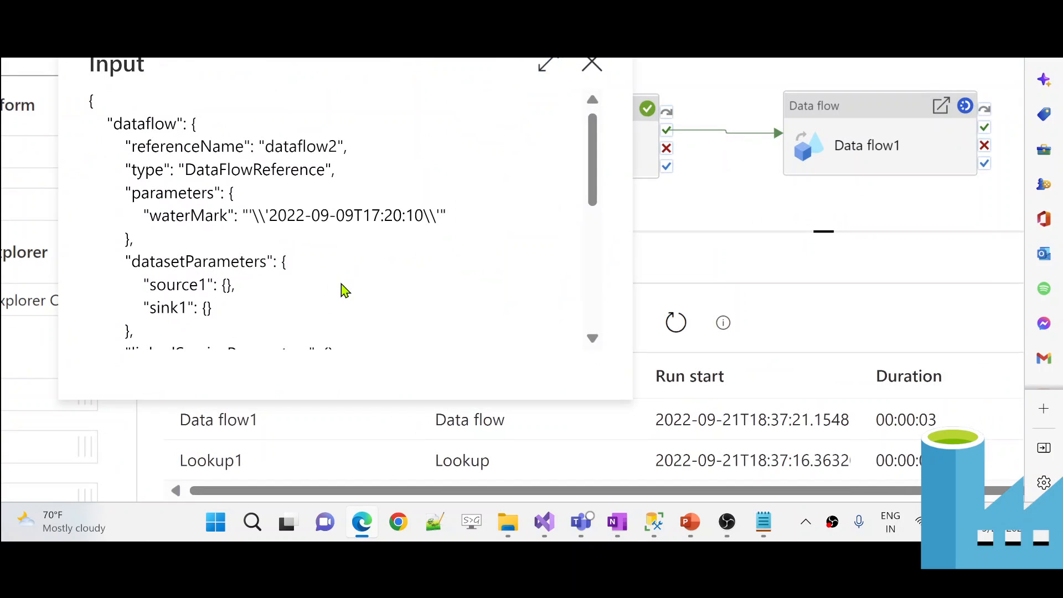
{"action": "left_click_drag", "start_coordinate": [259, 215], "coordinate": [272, 215]}
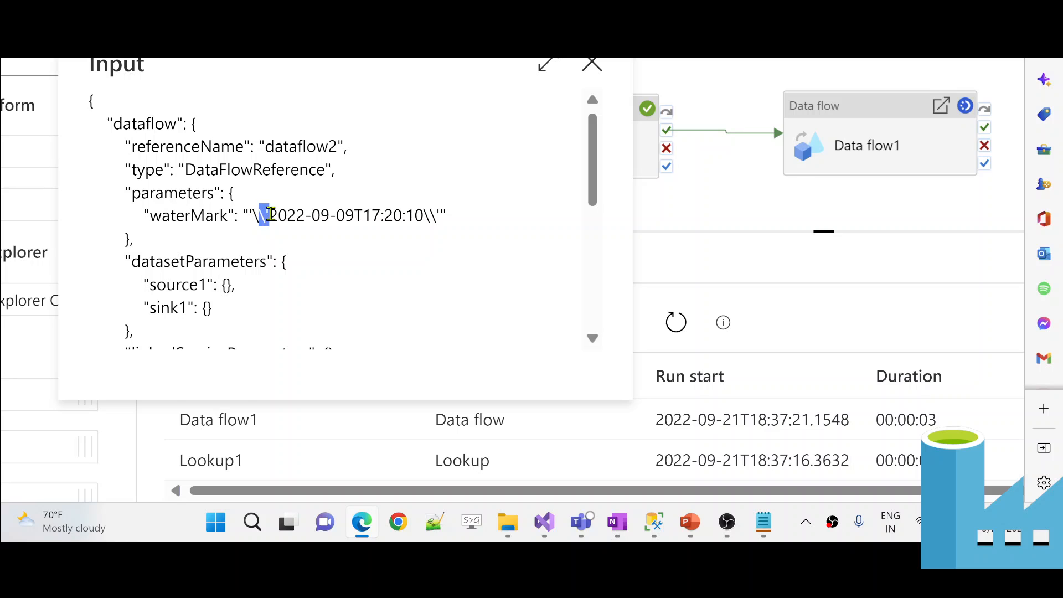
{"action": "left_click", "coordinate": [296, 237]}
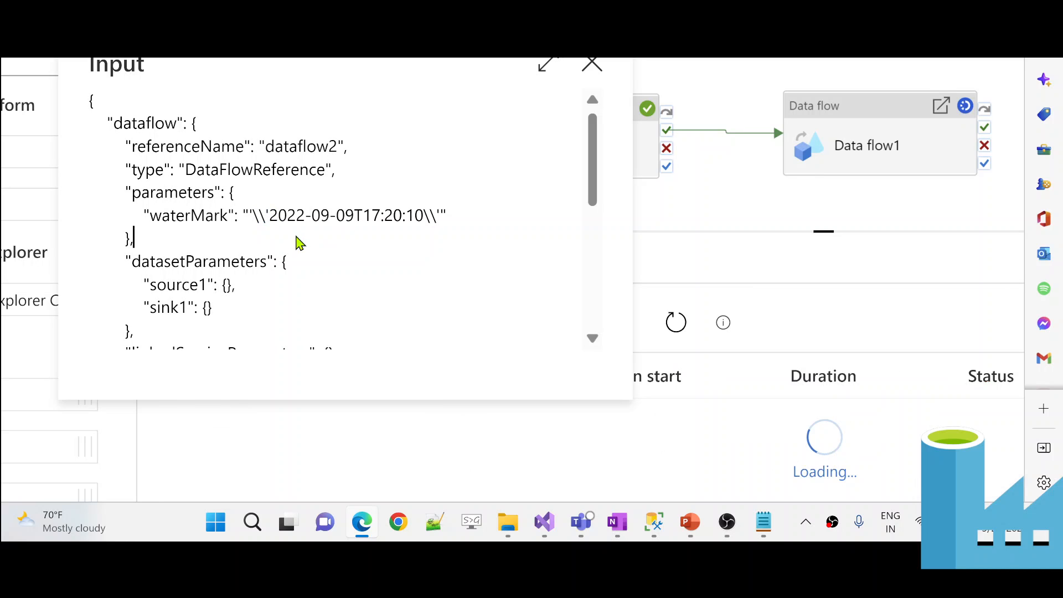
{"action": "left_click_drag", "start_coordinate": [250, 215], "coordinate": [258, 214]}
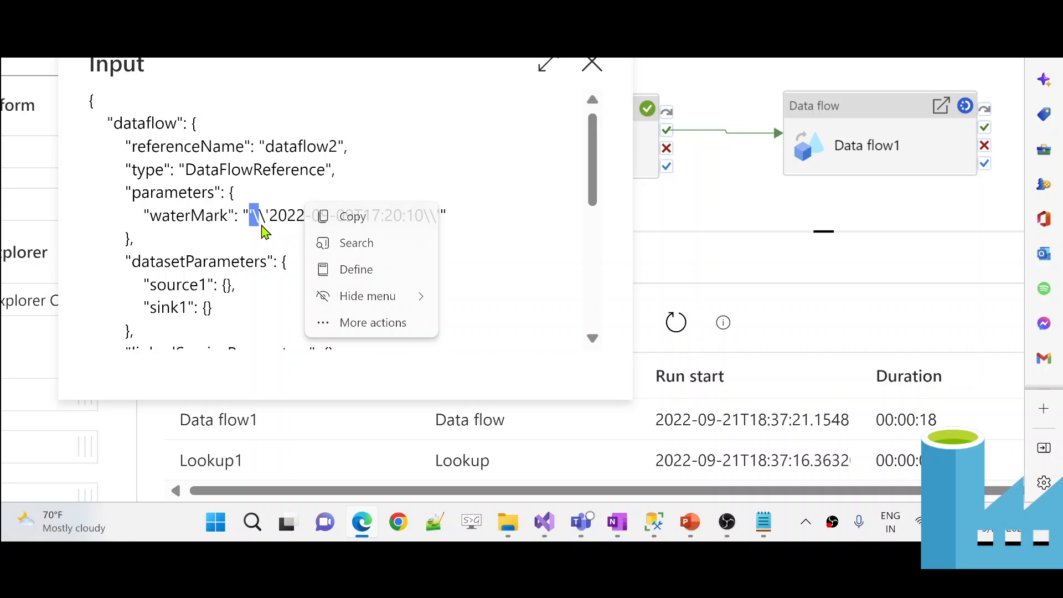
{"action": "scroll", "coordinate": [330, 249], "scroll_direction": "down", "scroll_amount": 1}
{"action": "scroll", "coordinate": [332, 256], "scroll_direction": "down", "scroll_amount": 2}
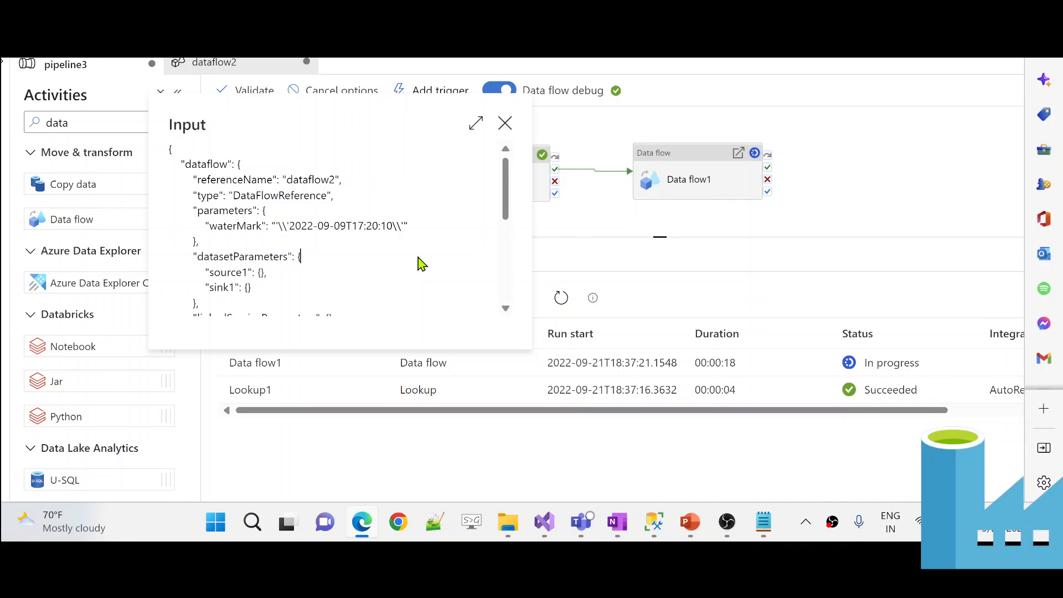
{"action": "scroll", "coordinate": [421, 264], "scroll_direction": "down", "scroll_amount": 2}
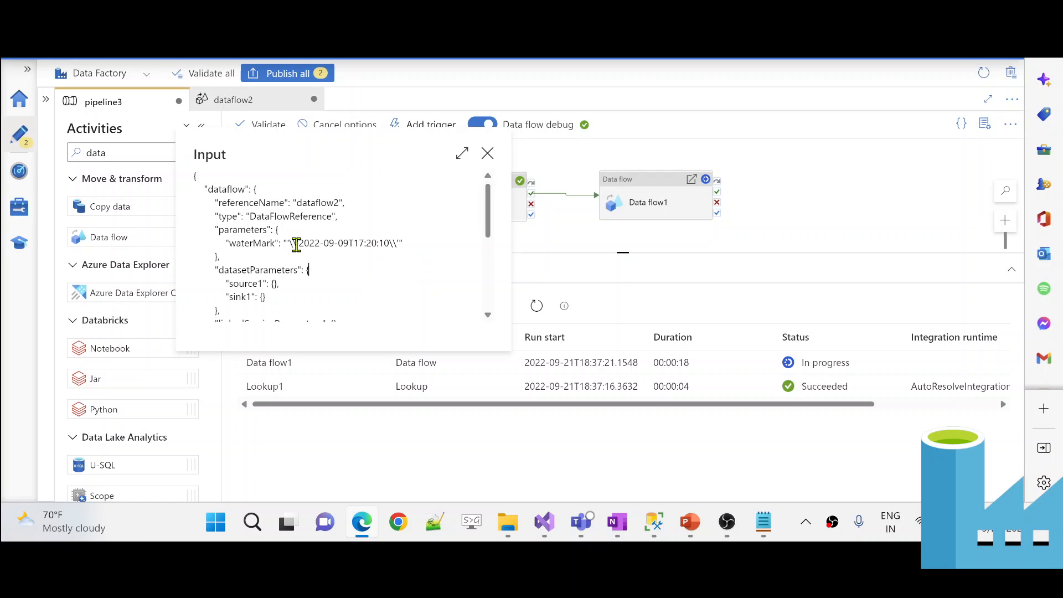
{"action": "left_click_drag", "start_coordinate": [299, 242], "coordinate": [308, 250]}
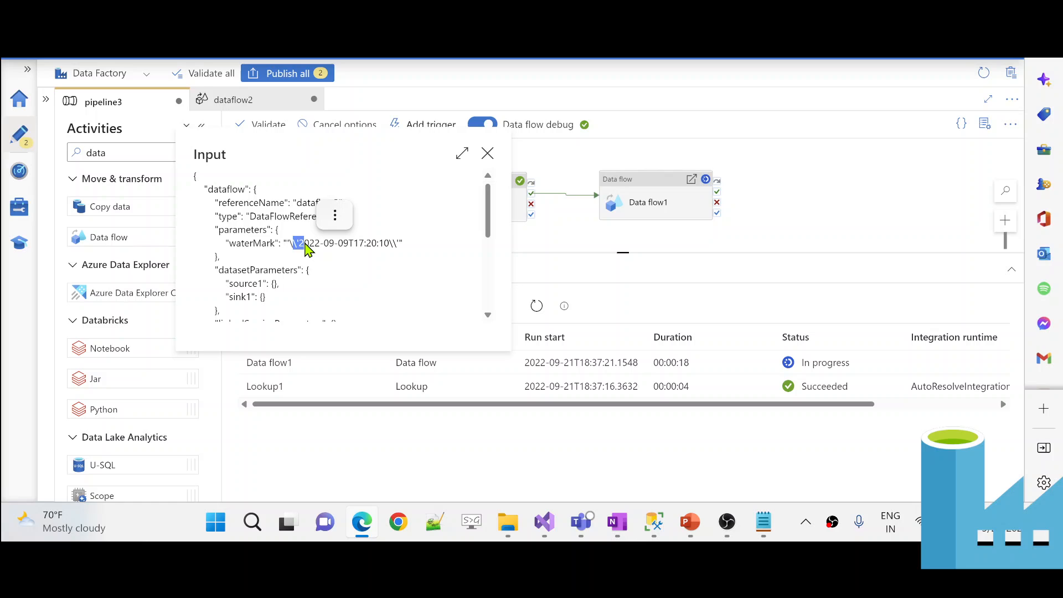
{"action": "left_click", "coordinate": [366, 266]}
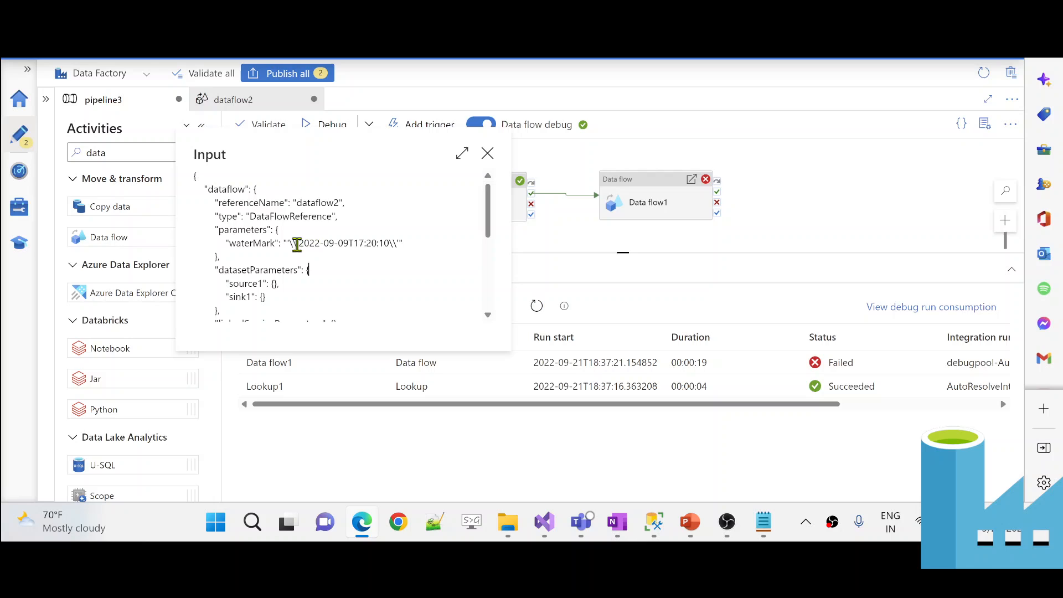
{"action": "left_click_drag", "start_coordinate": [293, 242], "coordinate": [401, 243]}
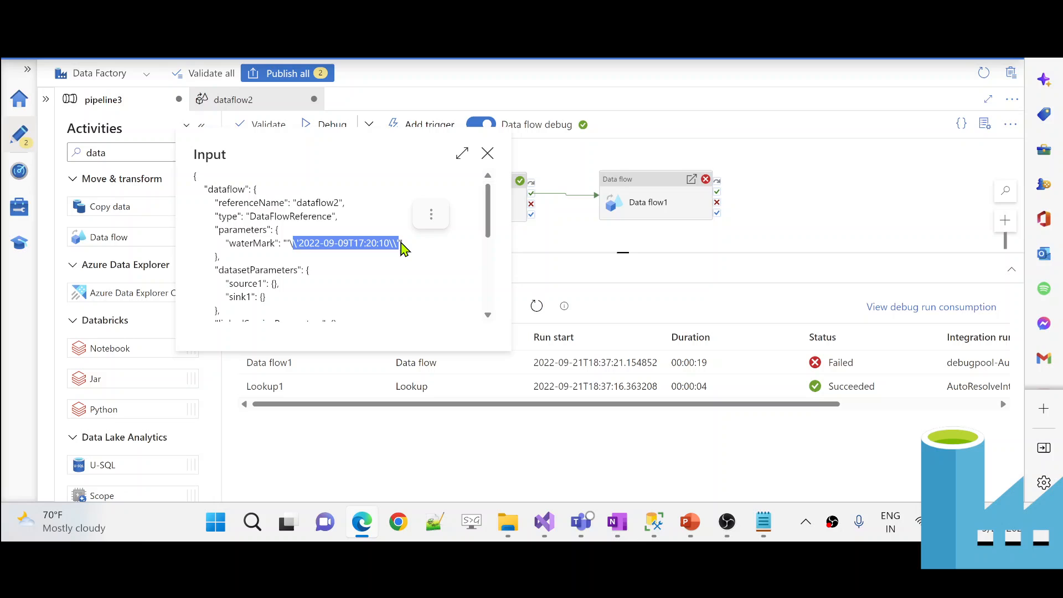
{"action": "left_click", "coordinate": [564, 273]}
- Recheck the trailing quotes of Data flow1's input waterMark, then close the input
{"action": "mouse_move", "coordinate": [332, 374]}
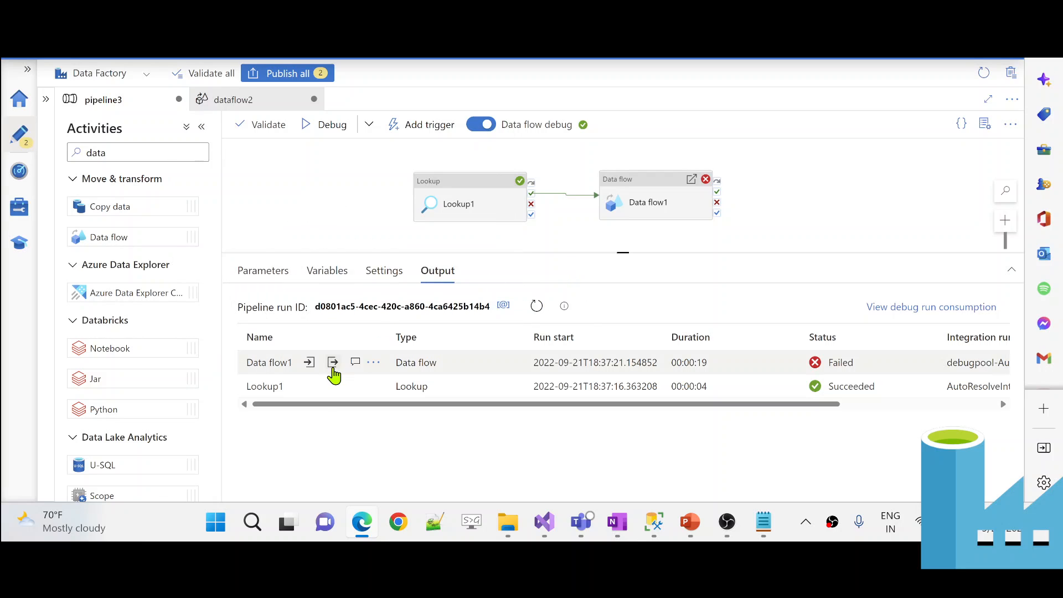
{"action": "left_click", "coordinate": [355, 365]}
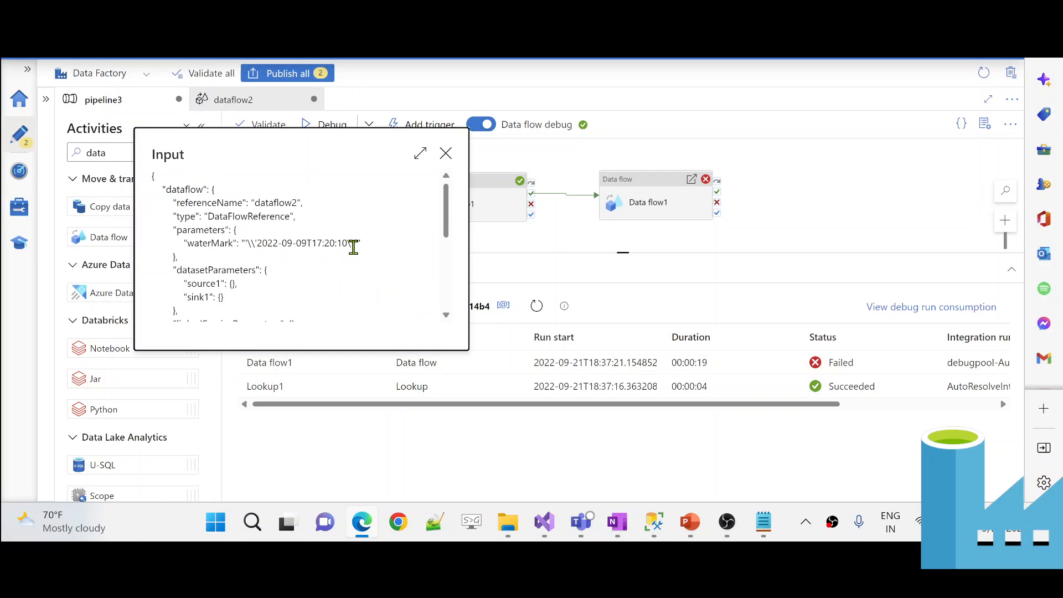
{"action": "left_click_drag", "start_coordinate": [354, 244], "coordinate": [362, 245]}
{"action": "left_click", "coordinate": [395, 210]}
{"action": "left_click", "coordinate": [603, 250]}
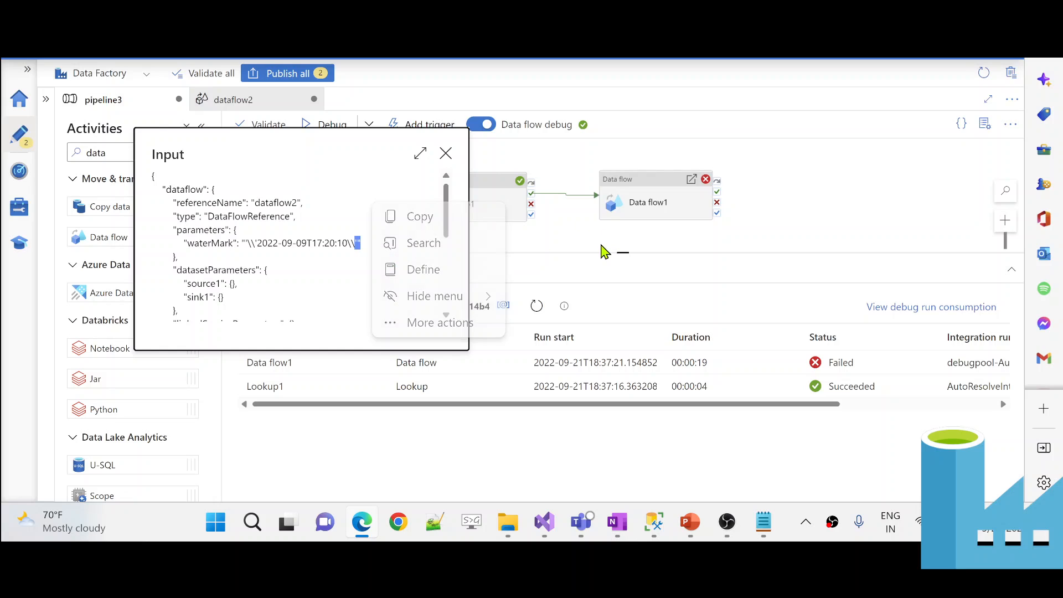
{"action": "left_click", "coordinate": [601, 253]}
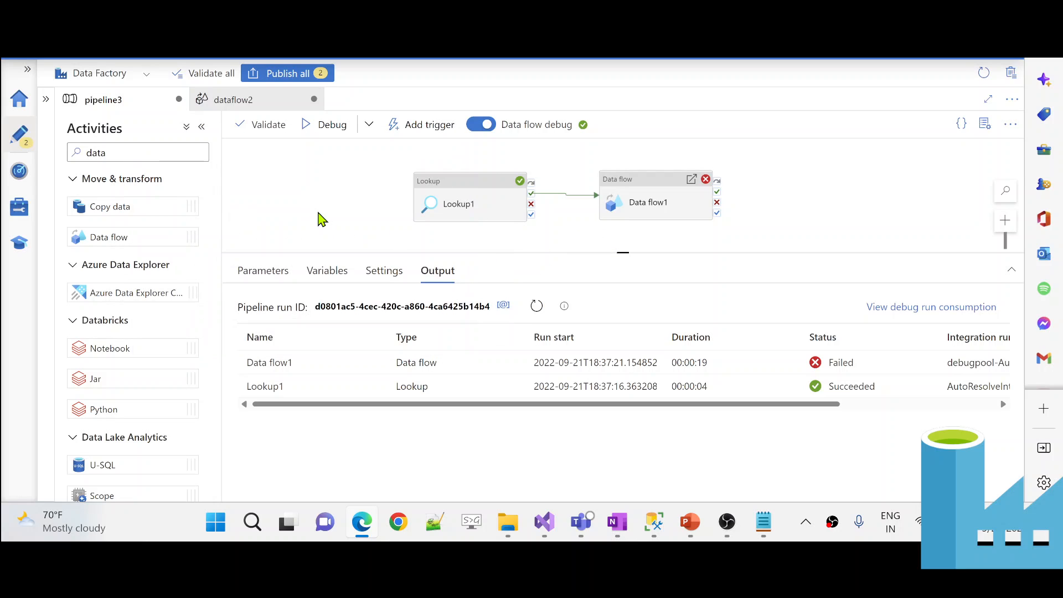
- Rename the pipeline variable abcd to waterMark
{"action": "left_click", "coordinate": [324, 270]}
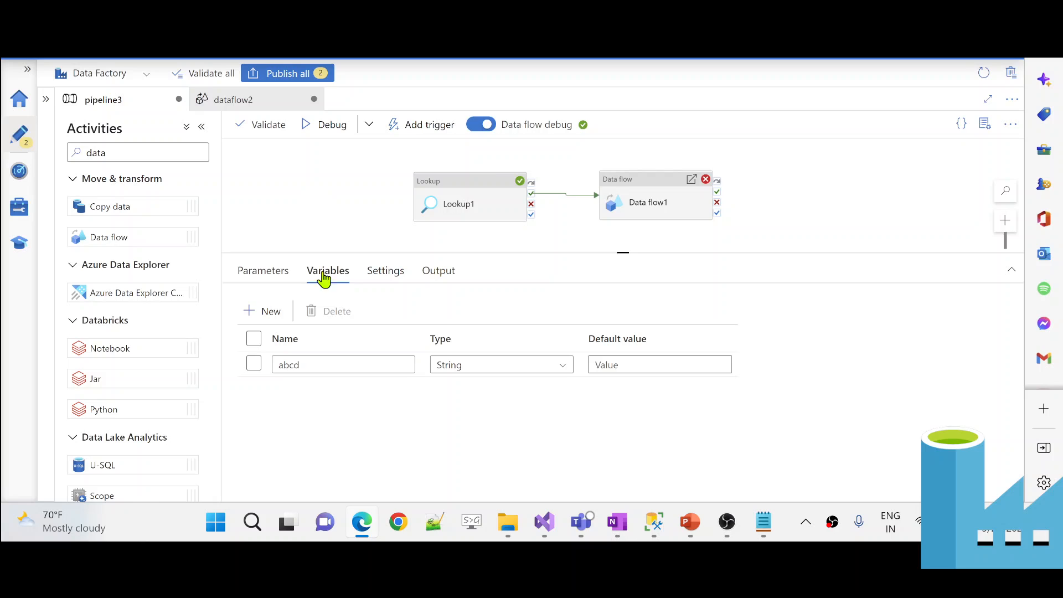
{"action": "left_click_drag", "start_coordinate": [308, 363], "coordinate": [264, 370]}
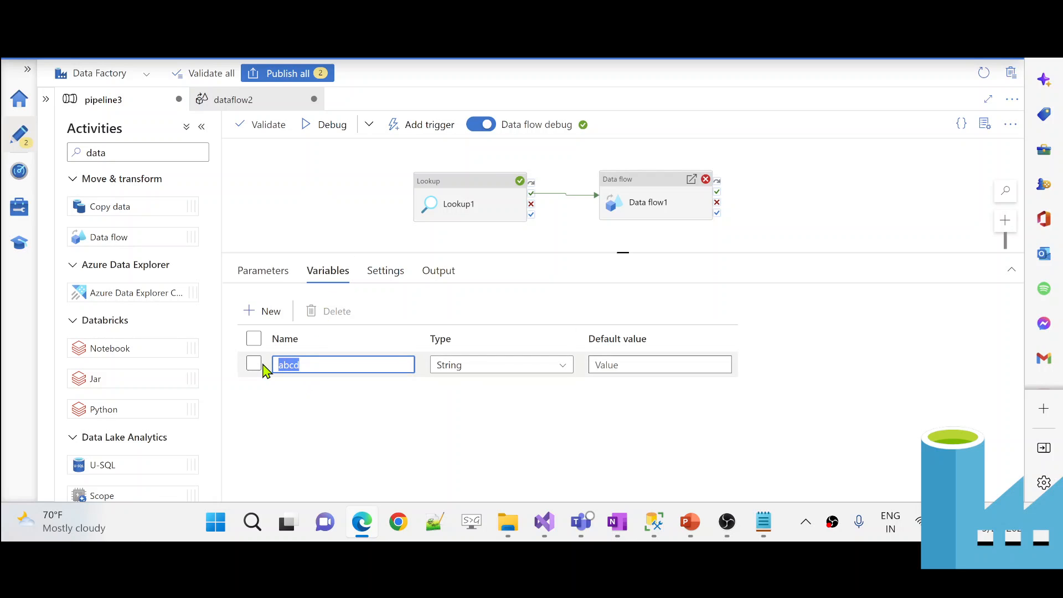
{"action": "type", "text": "waterMark"}
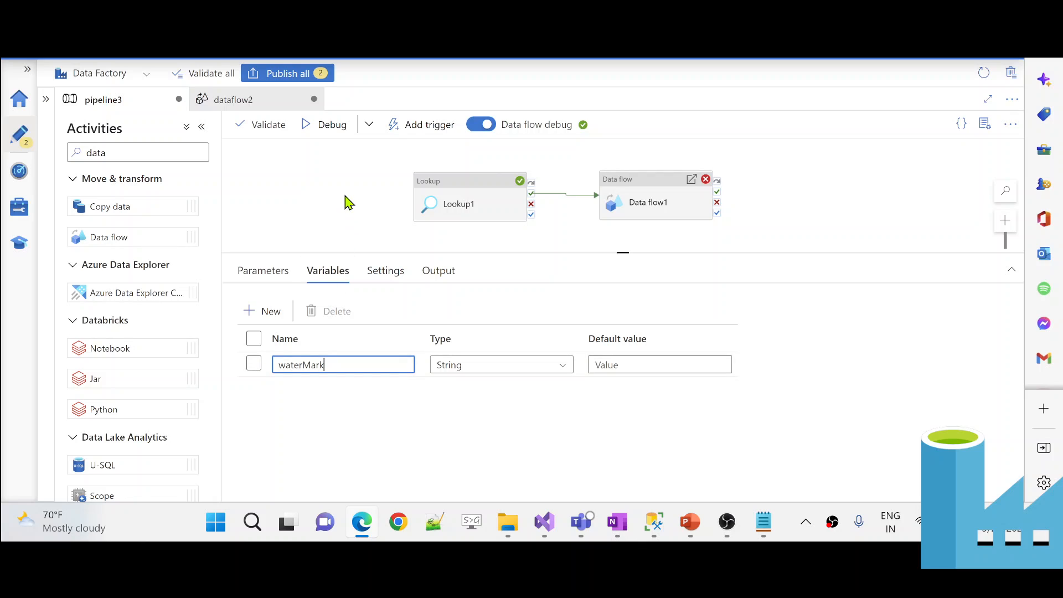
- Add Set variable1 between Lookup1 and Data flow1, linked by success connections
{"action": "double_click", "coordinate": [143, 152]}
{"action": "key", "text": "BackSpace"}
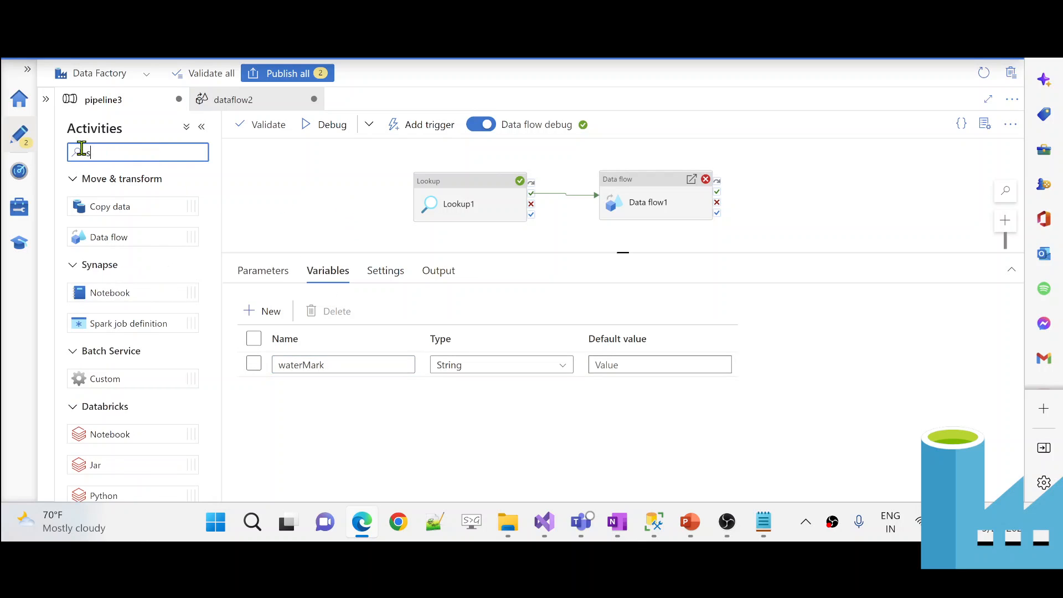
{"action": "type", "text": "set"}
{"action": "left_click_drag", "start_coordinate": [114, 207], "coordinate": [392, 224]}
{"action": "left_click_drag", "start_coordinate": [484, 171], "coordinate": [263, 194]}
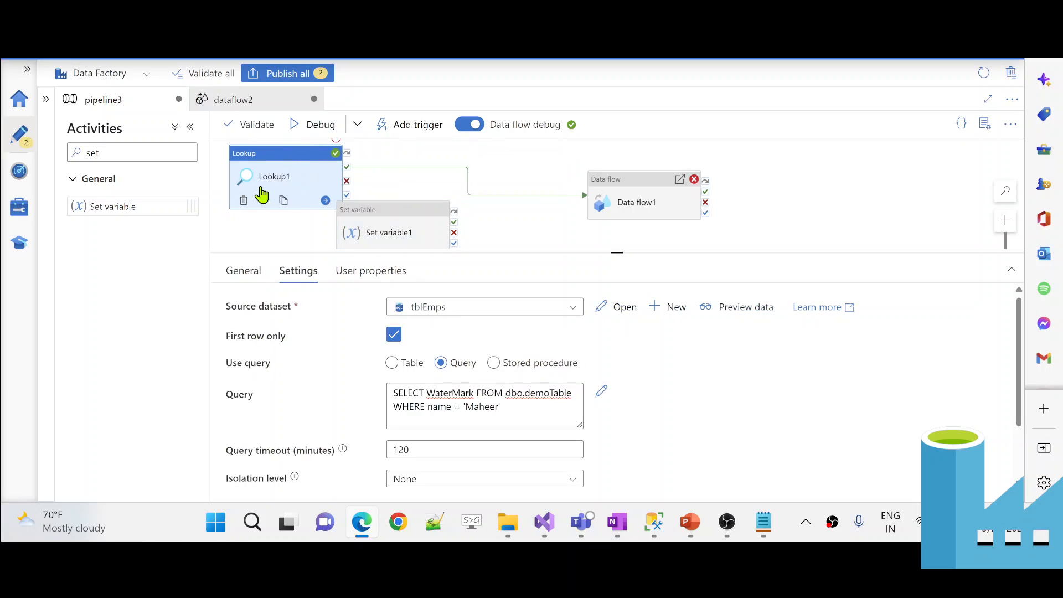
{"action": "left_click", "coordinate": [495, 208]}
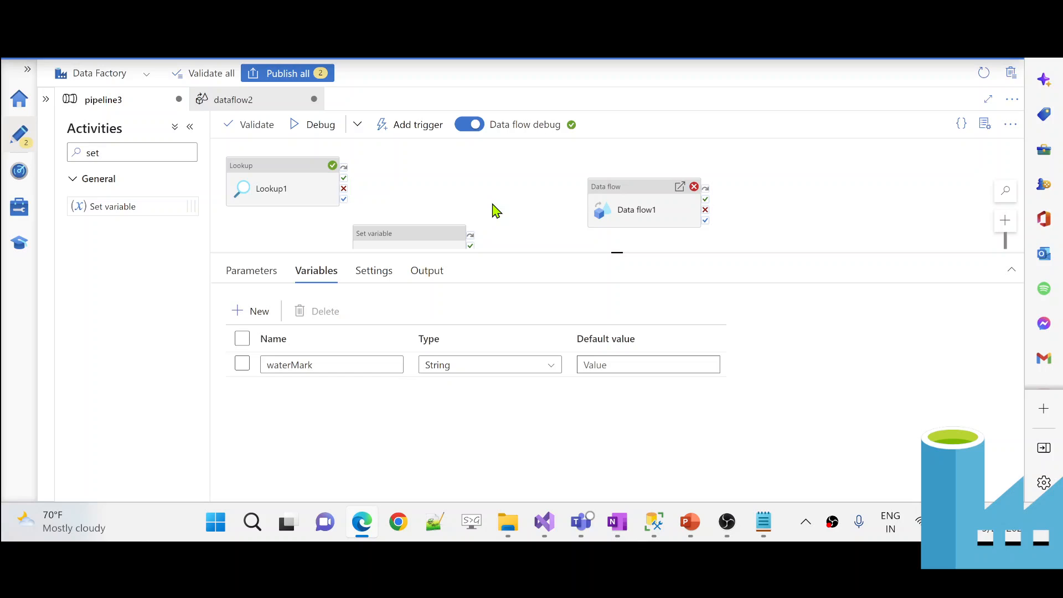
{"action": "left_click_drag", "start_coordinate": [425, 243], "coordinate": [473, 166]}
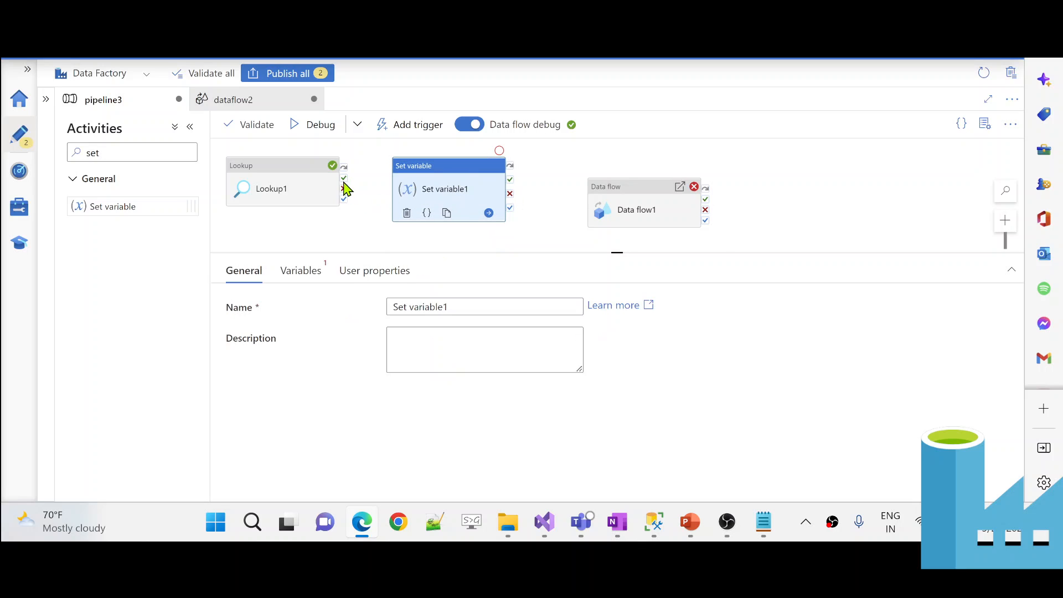
{"action": "left_click_drag", "start_coordinate": [343, 187], "coordinate": [418, 192]}
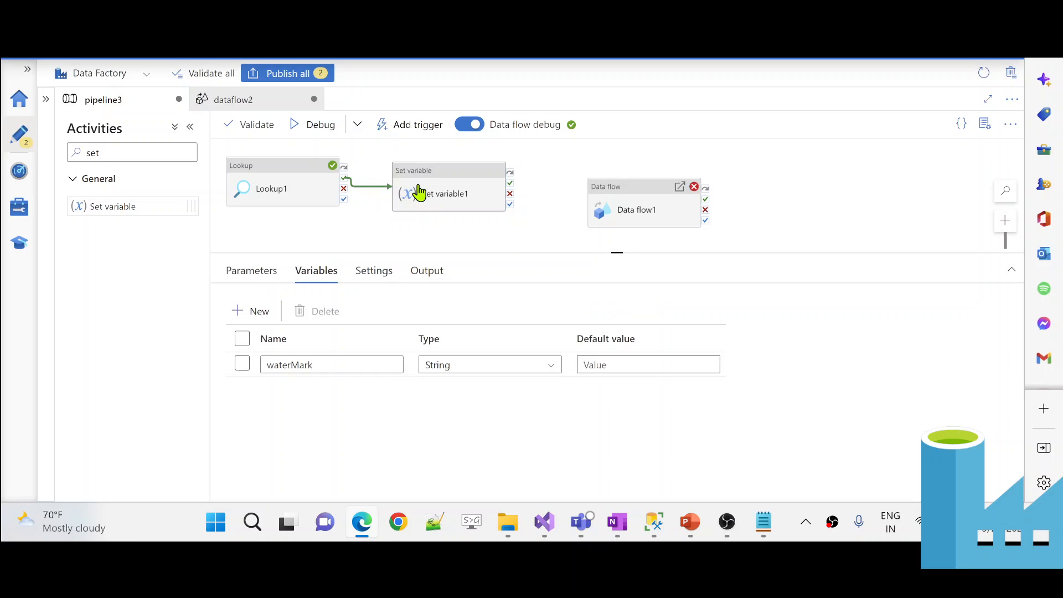
{"action": "left_click_drag", "start_coordinate": [511, 187], "coordinate": [621, 216]}
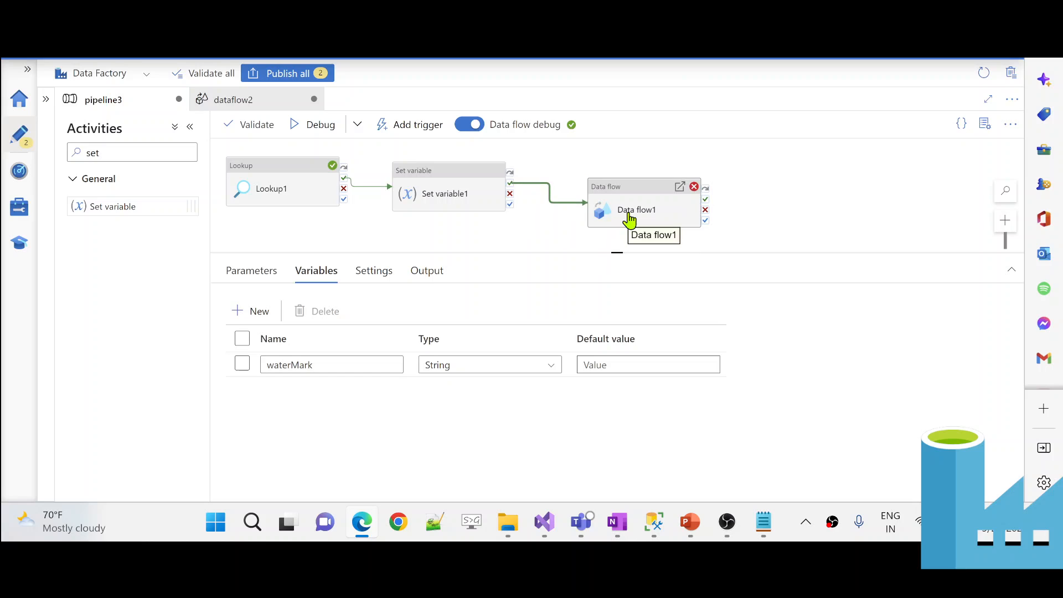
- Make Set variable1 target the waterMark variable with a dynamic-content value
{"action": "left_click", "coordinate": [451, 196]}
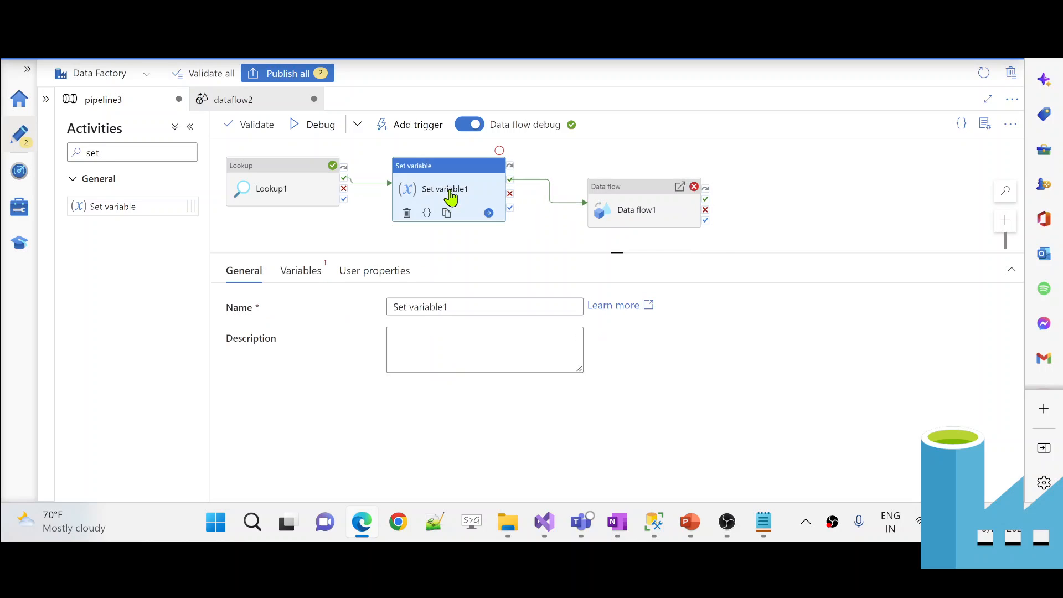
{"action": "left_click", "coordinate": [303, 274]}
{"action": "left_click", "coordinate": [391, 313]}
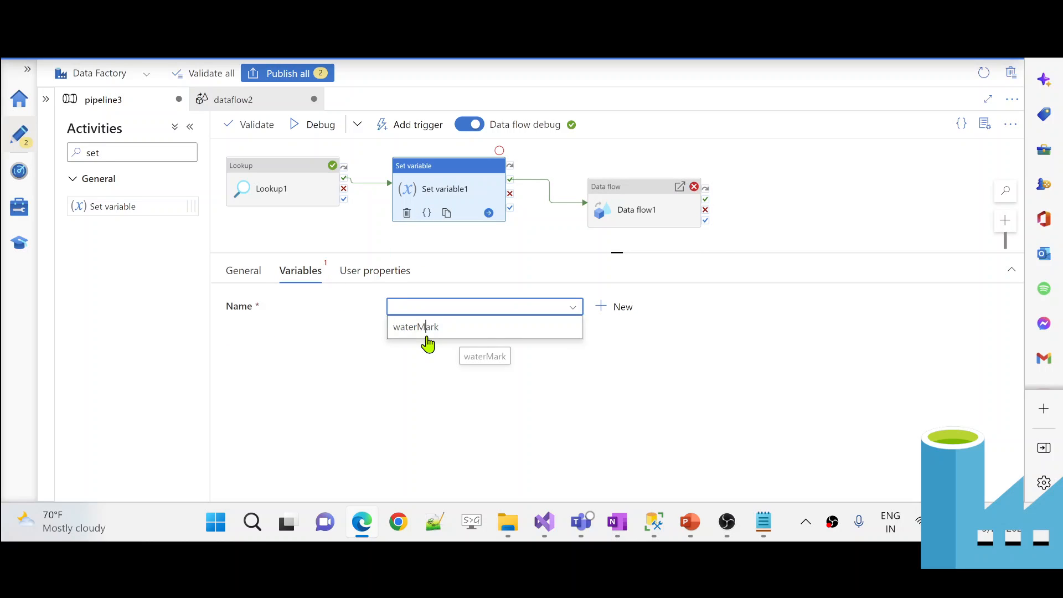
{"action": "left_click", "coordinate": [435, 338]}
{"action": "left_click", "coordinate": [444, 346]}
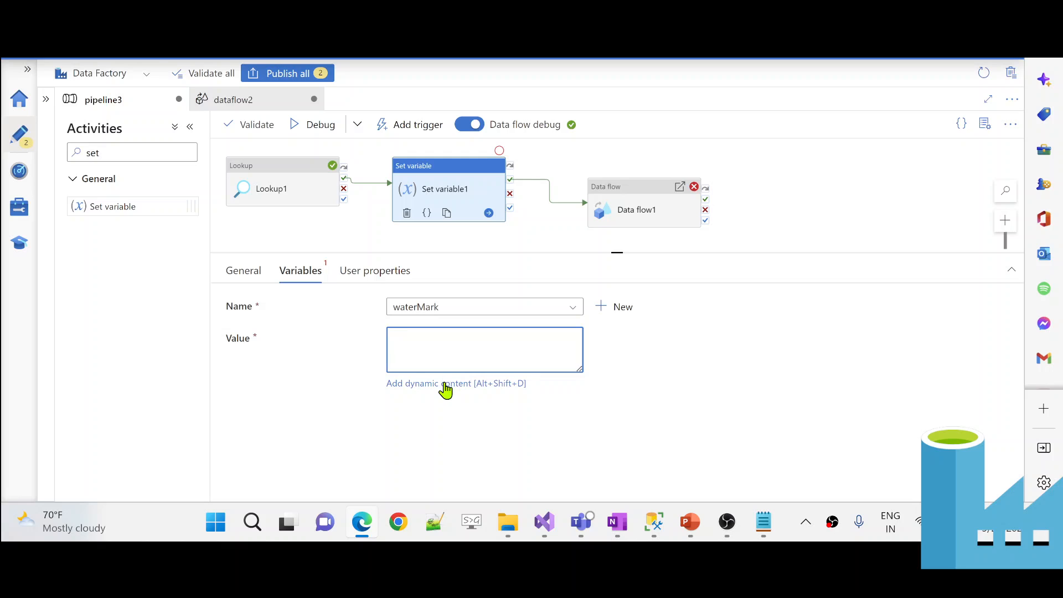
{"action": "left_click", "coordinate": [446, 385]}
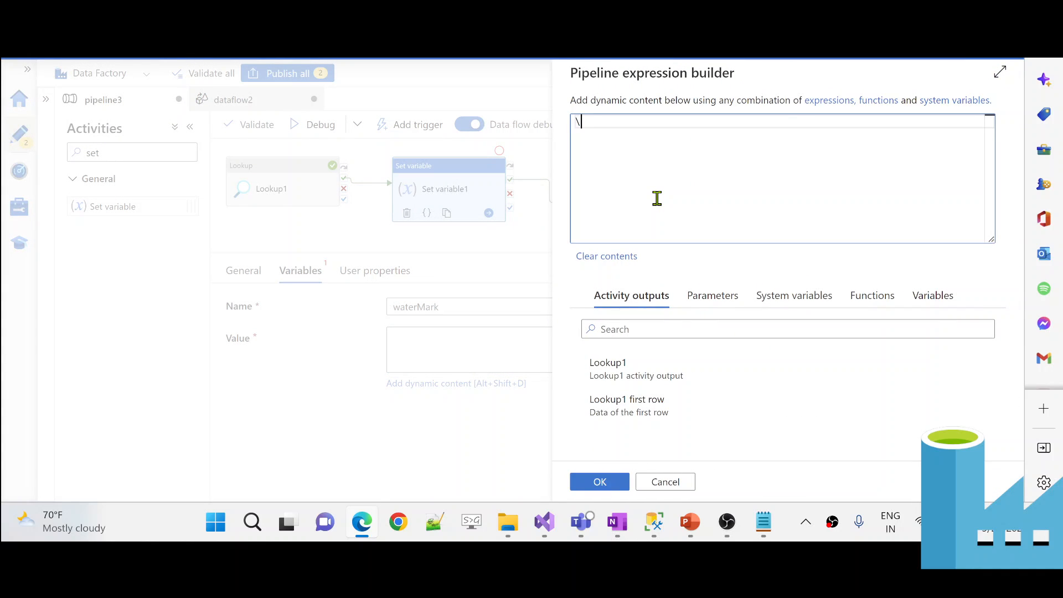
- Enter the value \'@{activity('Lookup1').output.firstRow.waterMark}\' and apply it
{"action": "type", "text": "\\''"}
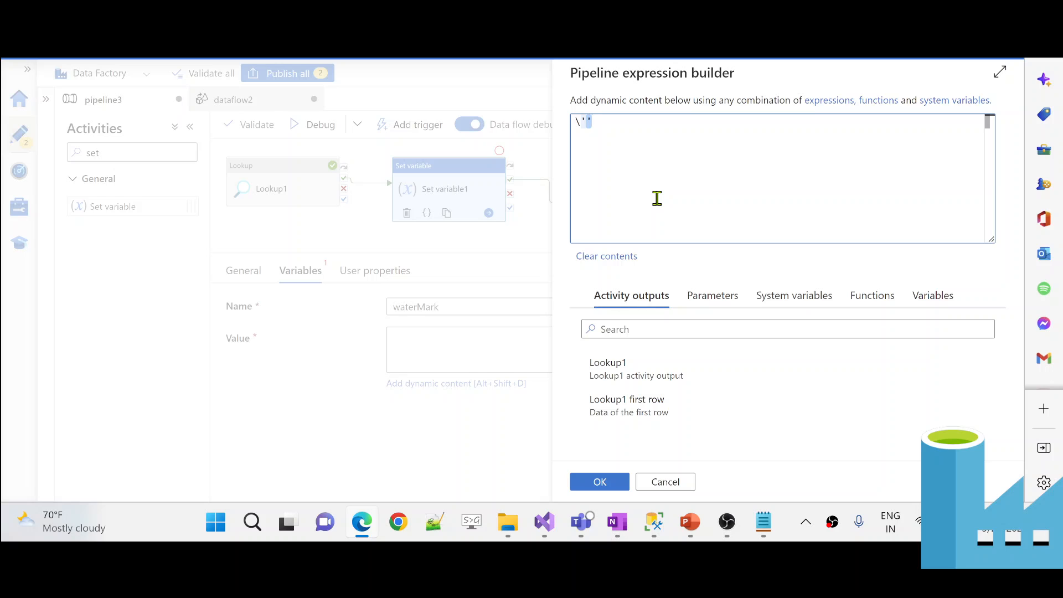
{"action": "key", "text": "BackSpace"}
{"action": "type", "text": "@{"}
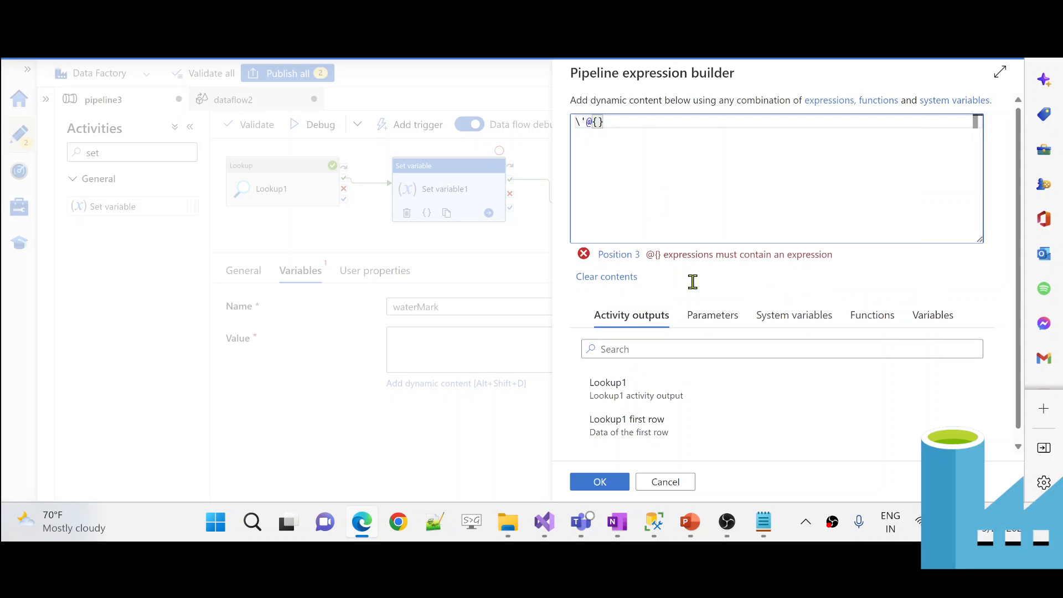
{"action": "left_click", "coordinate": [662, 430]}
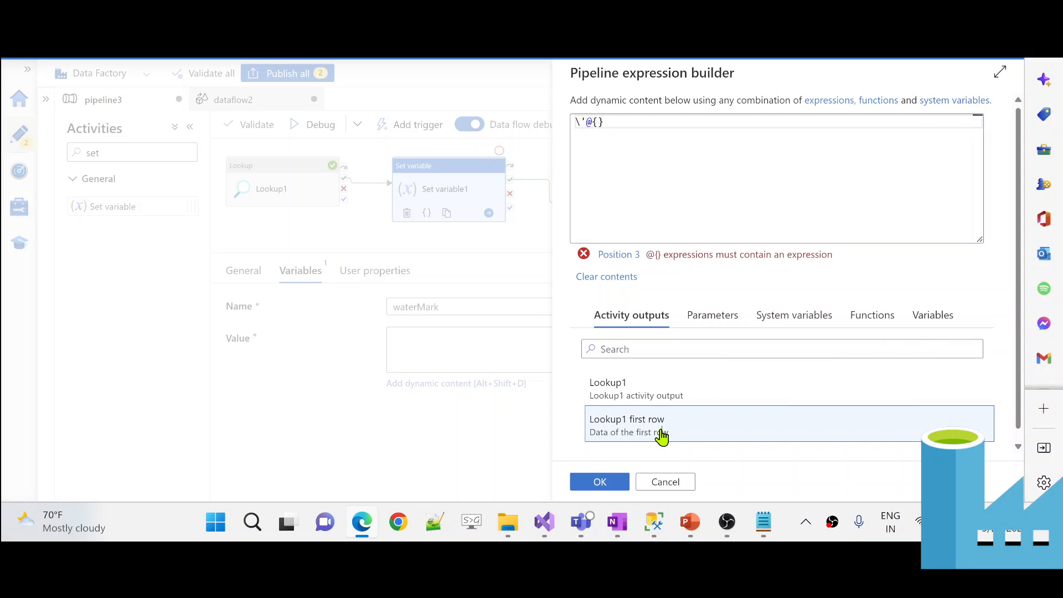
{"action": "left_click", "coordinate": [800, 124]}
{"action": "type", "text": ".wat"}
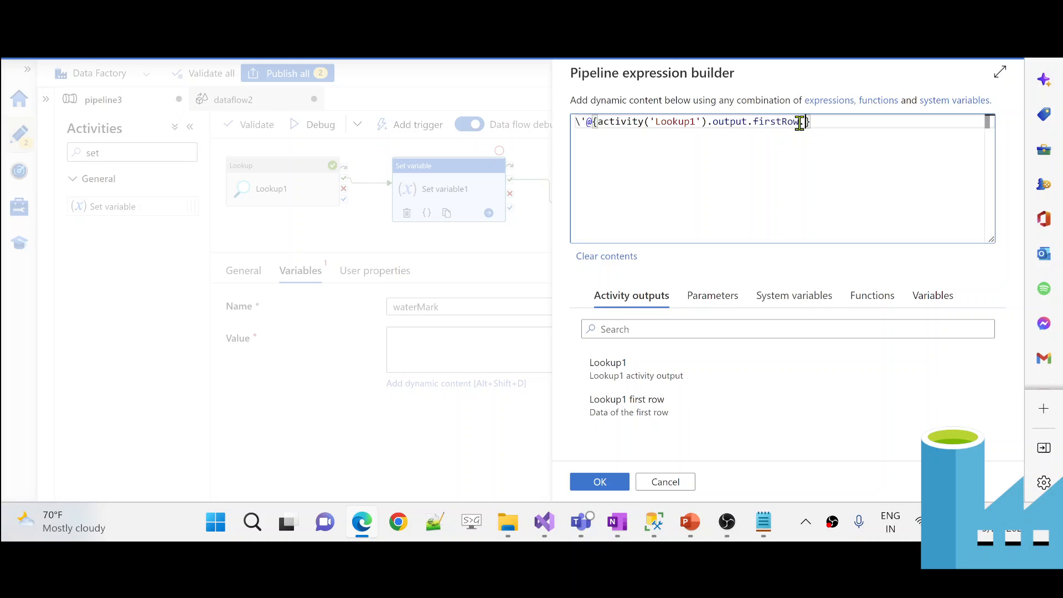
{"action": "type", "text": "erMark"}
{"action": "key", "text": "End"}
{"action": "type", "text": "\\"}
{"action": "key", "text": "BackSpace"}
{"action": "left_click", "coordinate": [601, 482]}
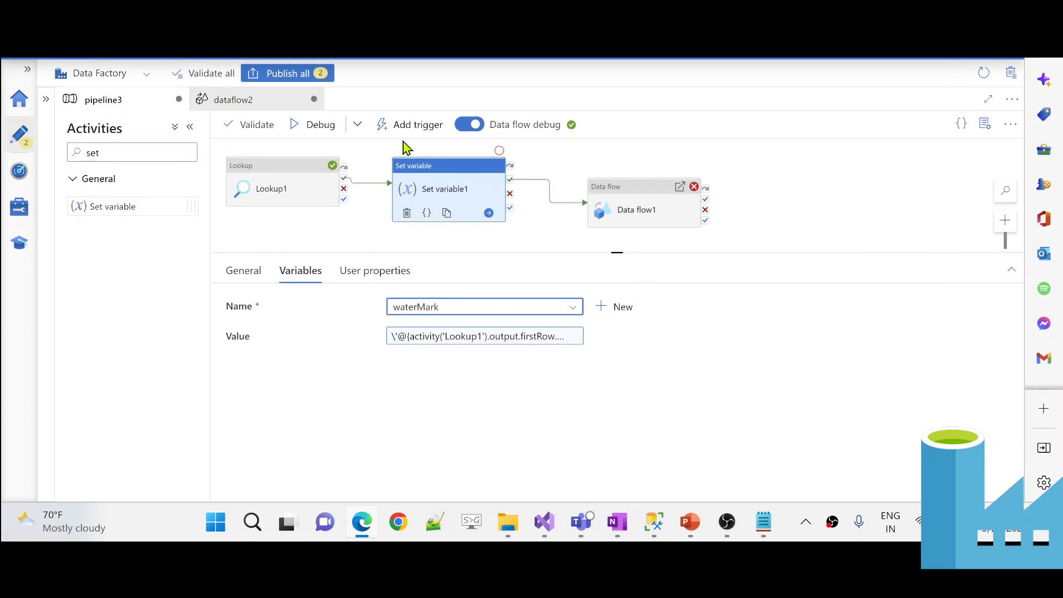
- Debug pipeline3 and review Set variable1's waterMark setting while Lookup1 runs
{"action": "left_click", "coordinate": [319, 125]}
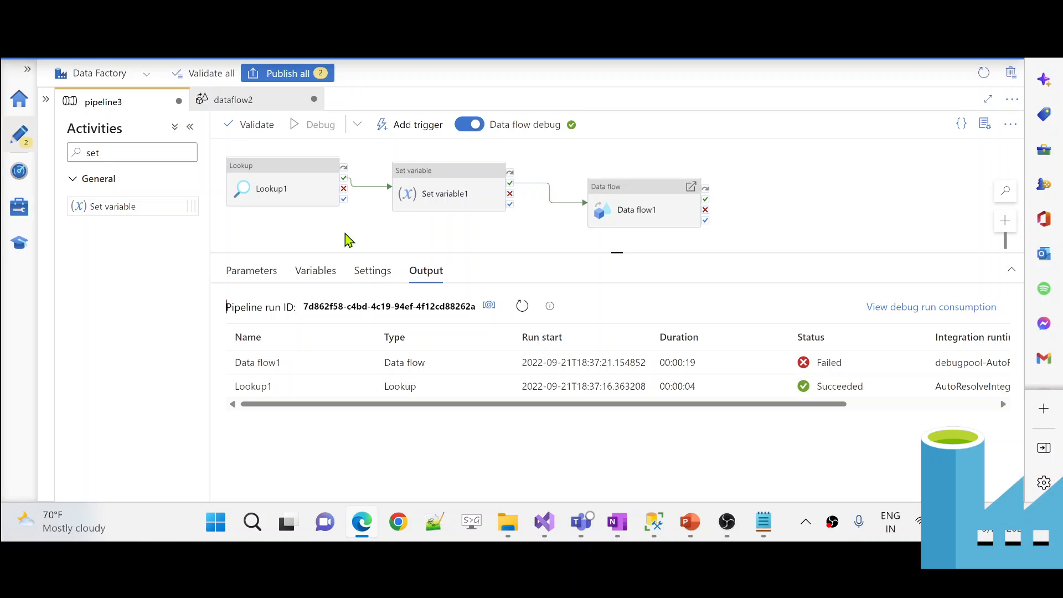
{"action": "left_click", "coordinate": [442, 184]}
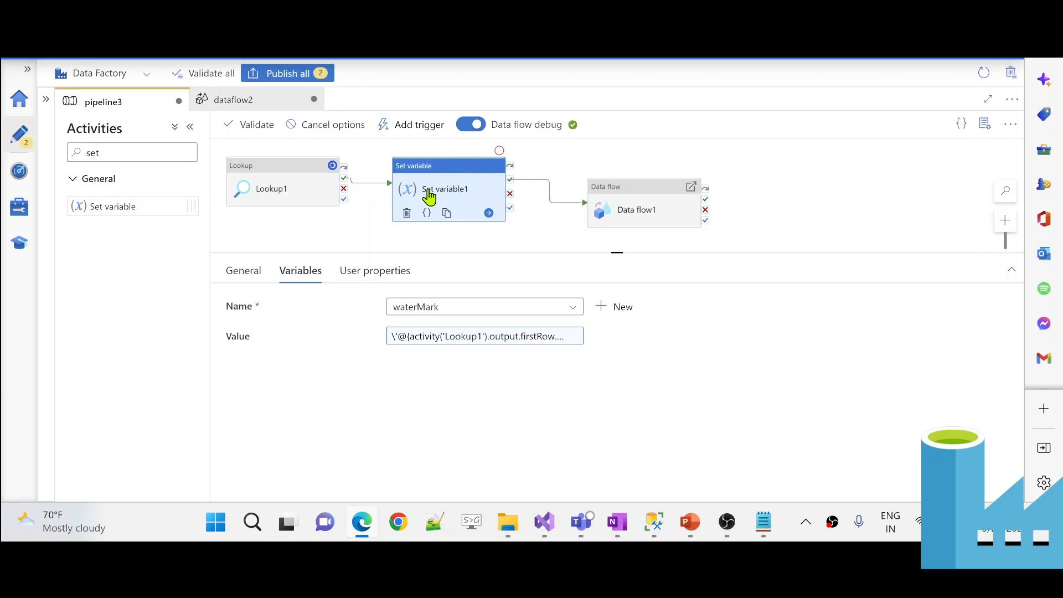
{"action": "left_click", "coordinate": [620, 204]}
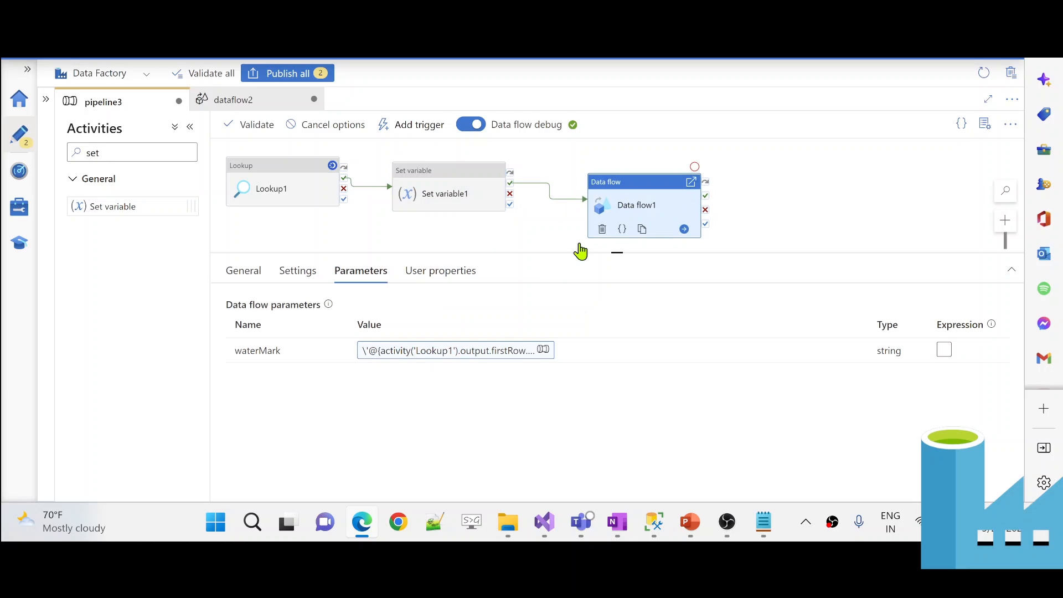
{"action": "left_click", "coordinate": [460, 354]}
{"action": "left_click", "coordinate": [467, 379]}
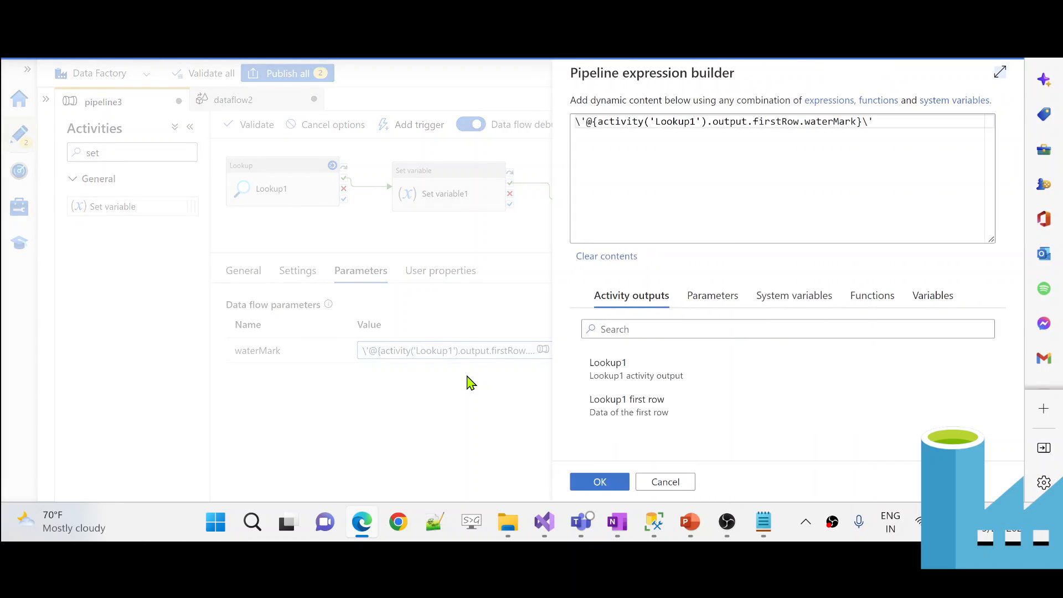
{"action": "left_click", "coordinate": [919, 294]}
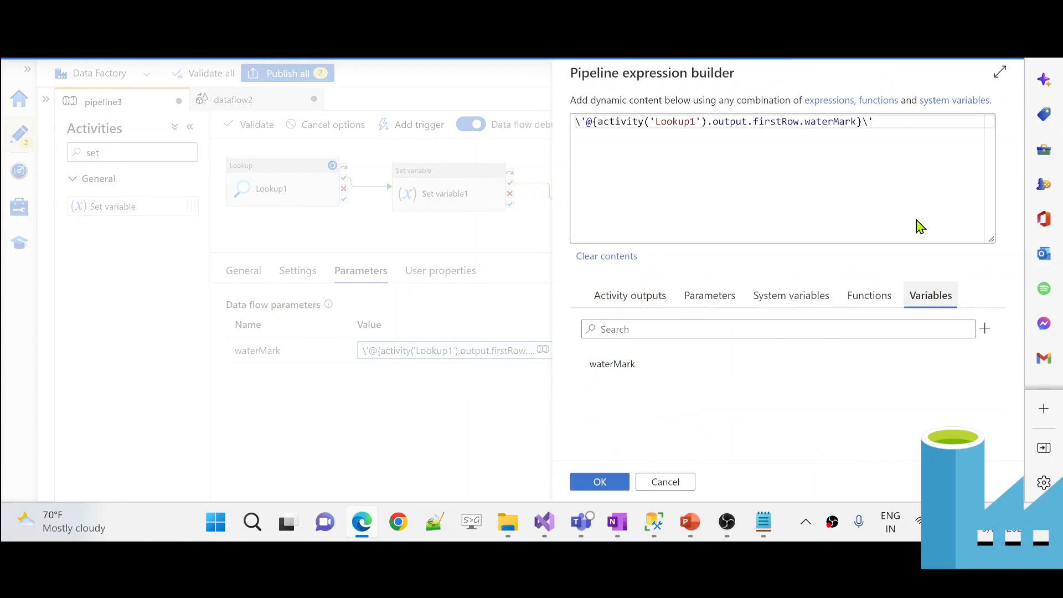
{"action": "left_click", "coordinate": [901, 120]}
{"action": "key", "text": "ctrl+a"}
{"action": "key", "text": "BackSpace"}
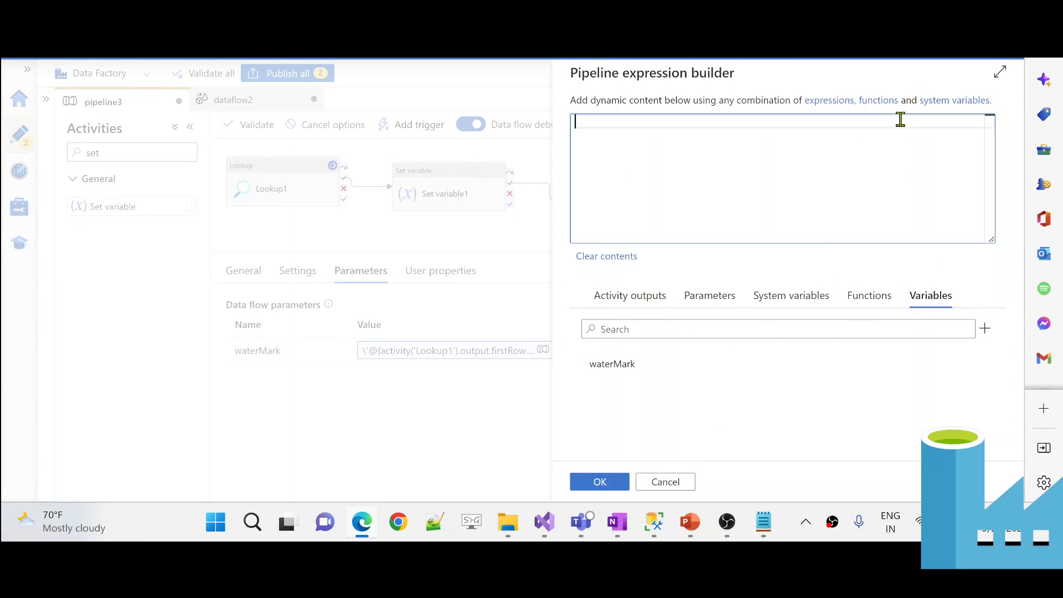
{"action": "left_click", "coordinate": [642, 388]}
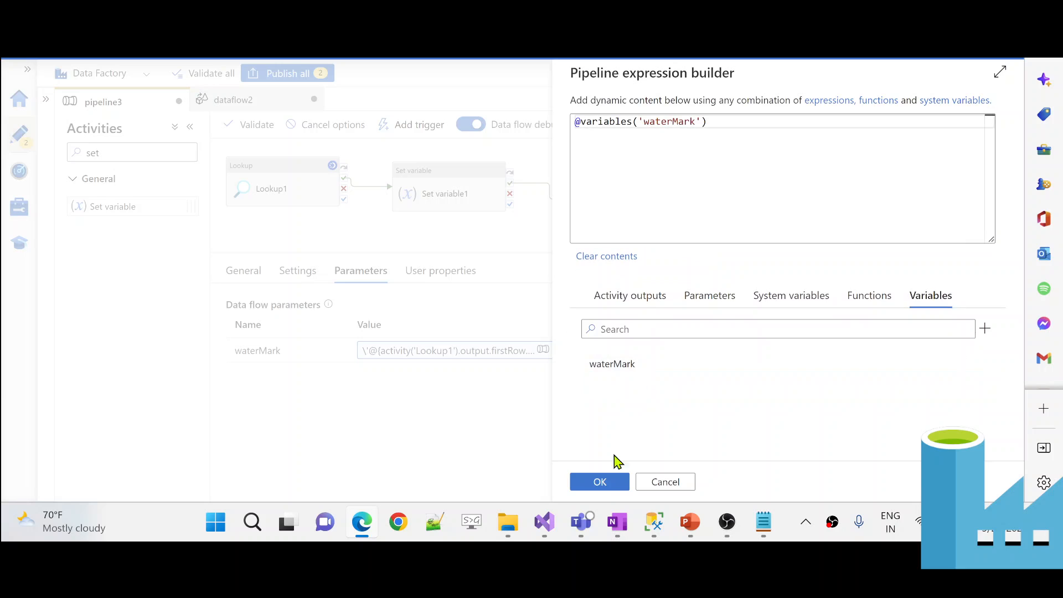
{"action": "left_click", "coordinate": [598, 482]}
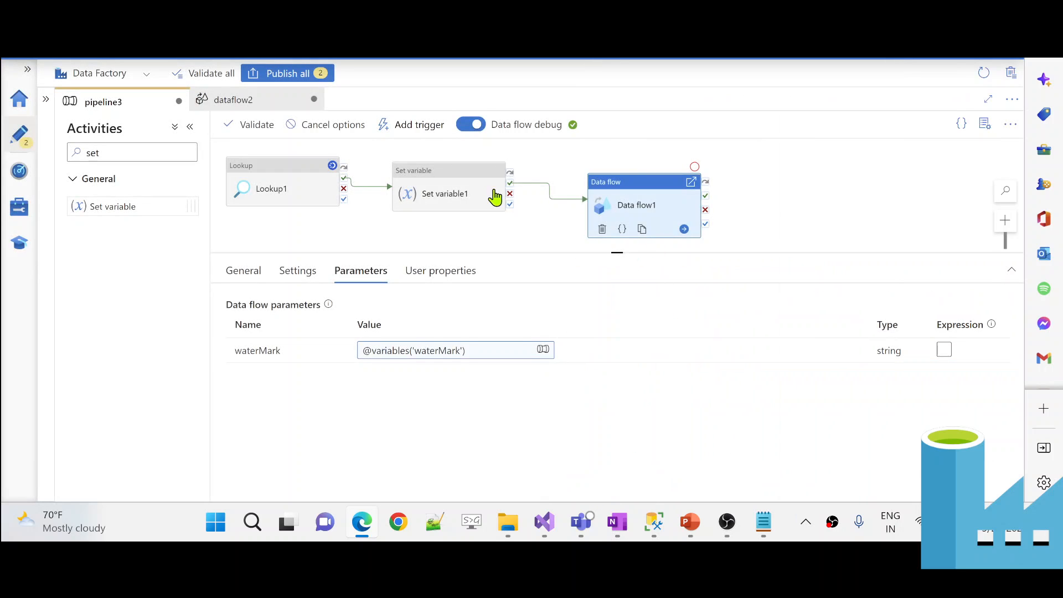
- Cancel the running debug run and view the pipeline's debug output
{"action": "left_click", "coordinate": [307, 126]}
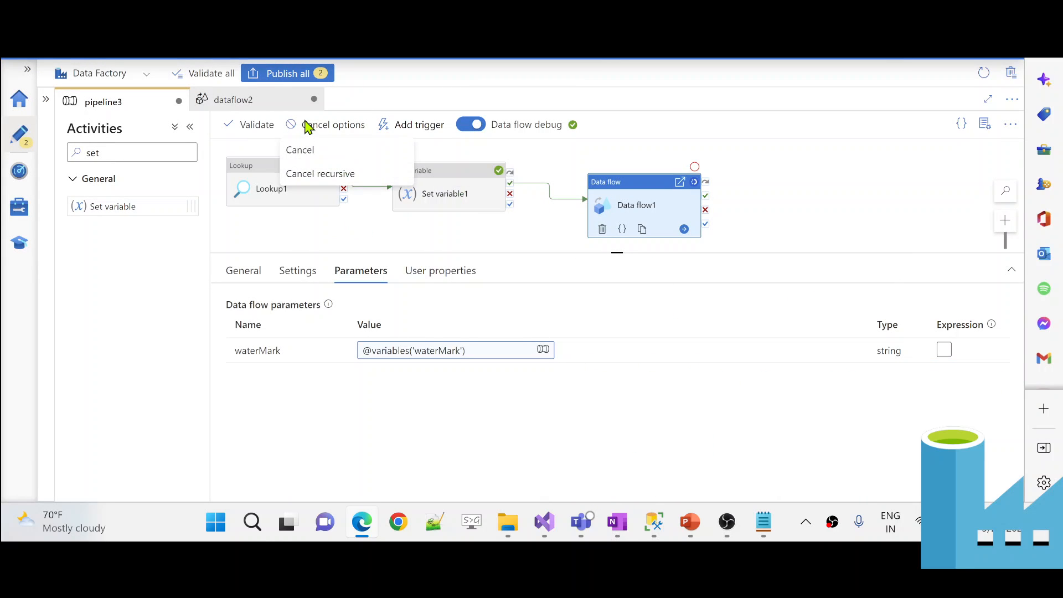
{"action": "left_click", "coordinate": [333, 175]}
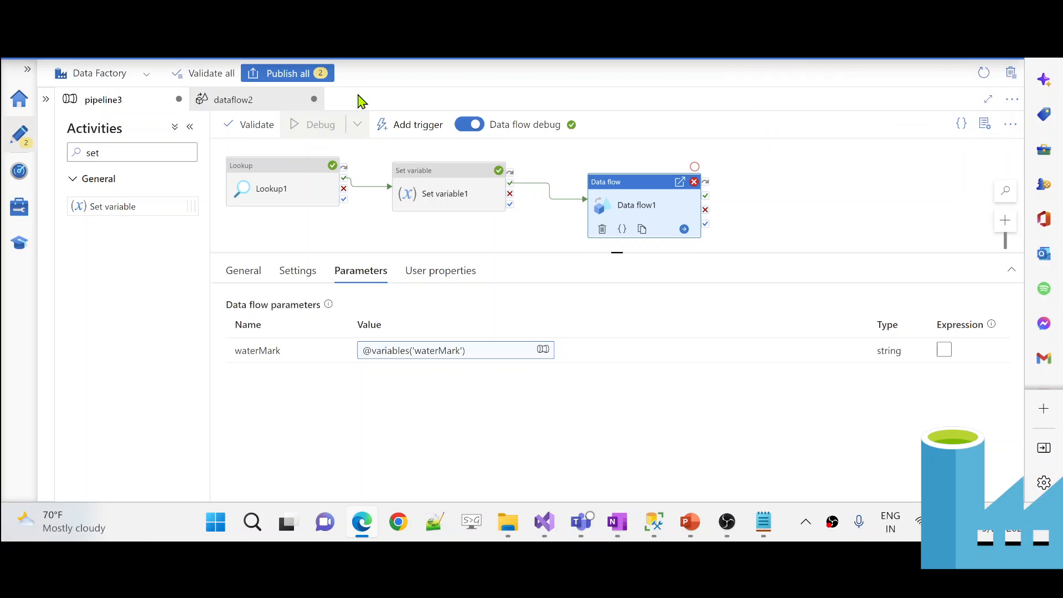
{"action": "left_click", "coordinate": [392, 223]}
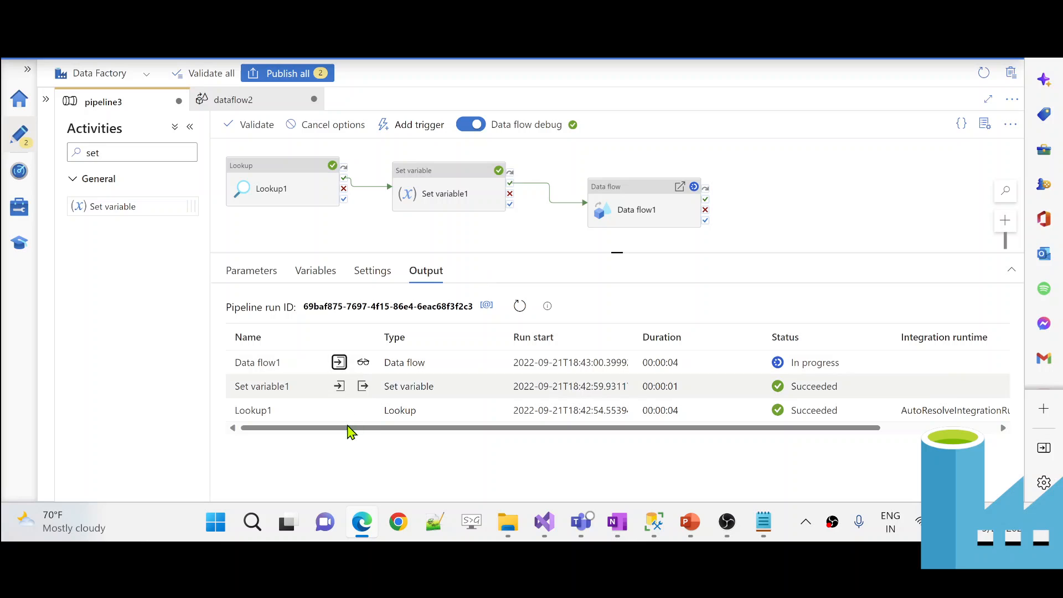
- Review Lookup1's run input query and its output's first row
{"action": "left_click", "coordinate": [340, 413]}
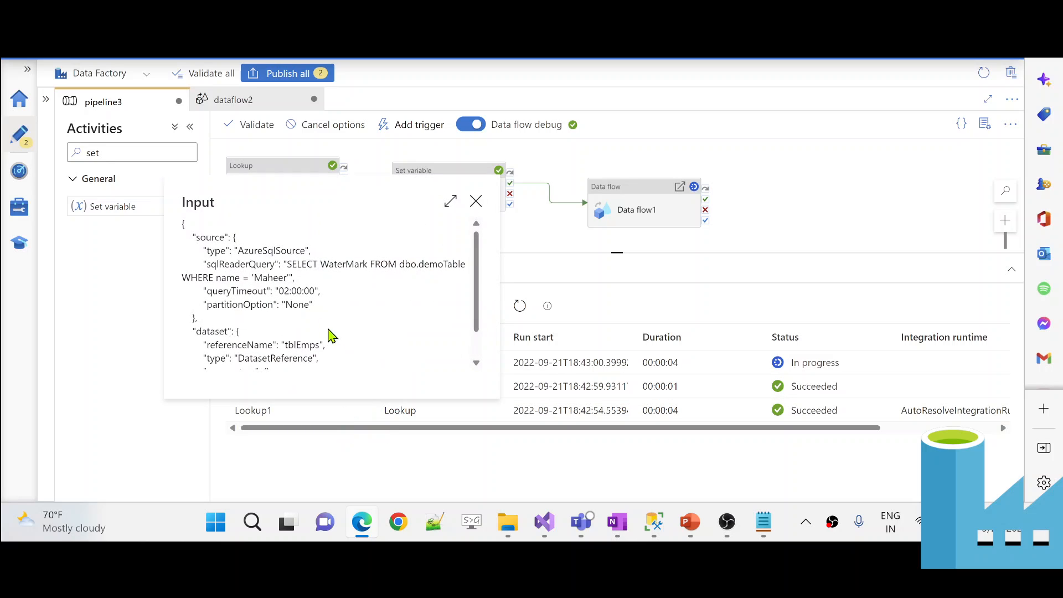
{"action": "left_click", "coordinate": [363, 415]}
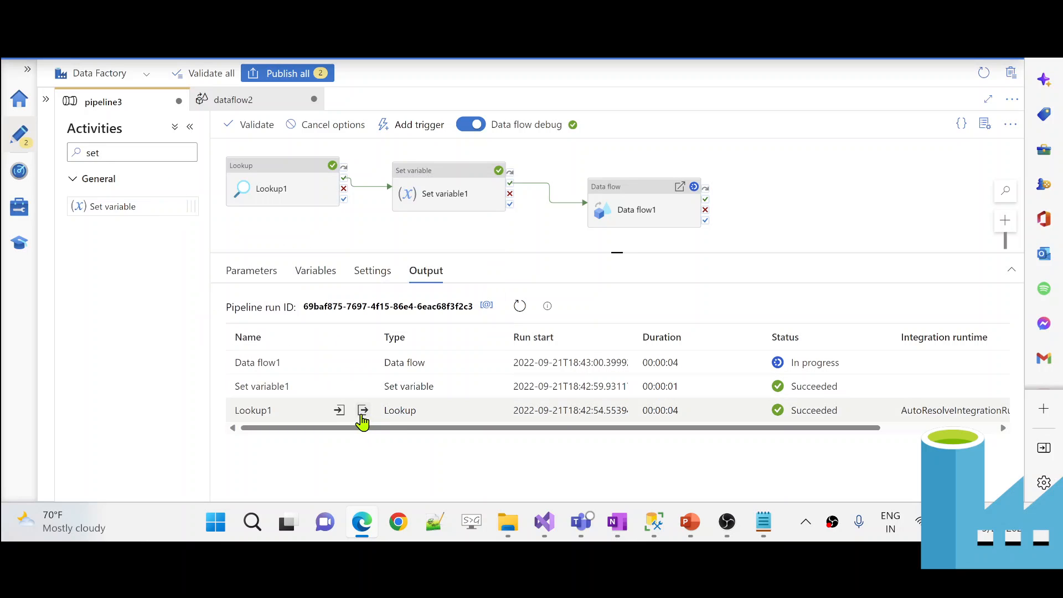
{"action": "left_click", "coordinate": [362, 412]}
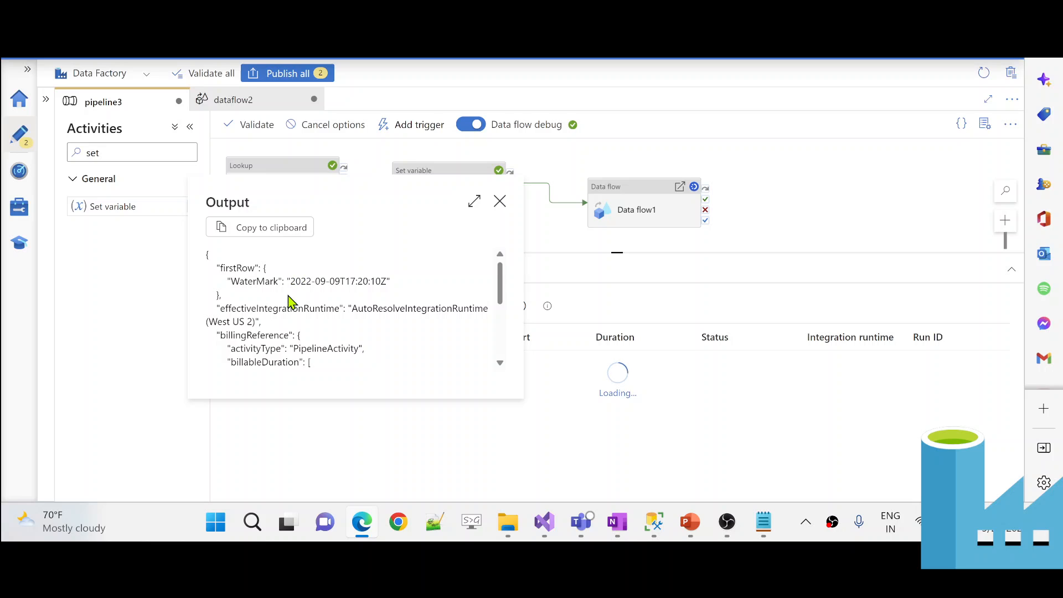
{"action": "scroll", "coordinate": [288, 296], "scroll_direction": "up", "scroll_amount": 3}
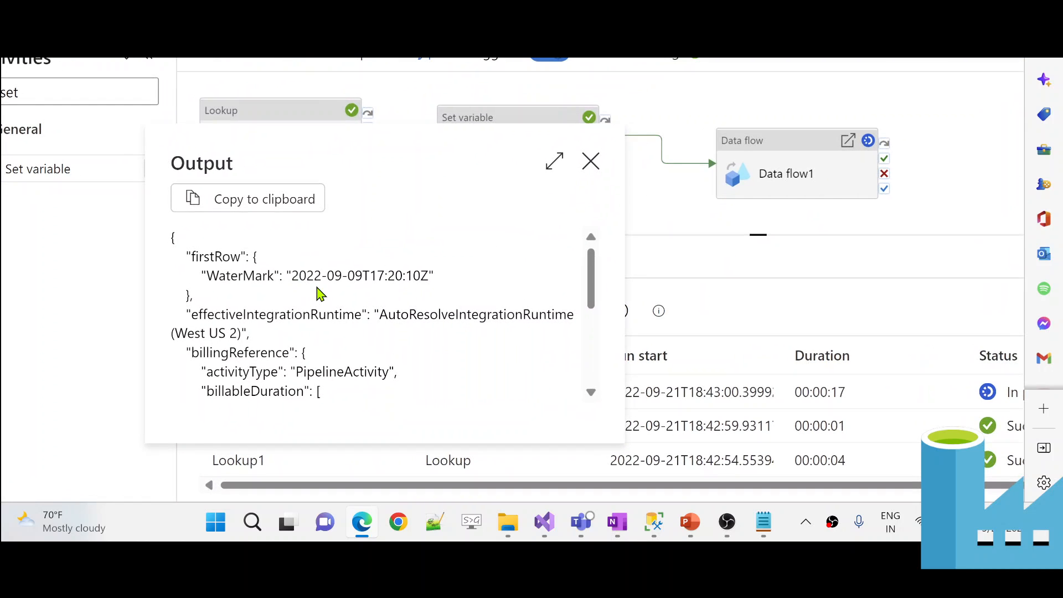
{"action": "scroll", "coordinate": [320, 294], "scroll_direction": "down", "scroll_amount": 3}
{"action": "left_click", "coordinate": [613, 280]}
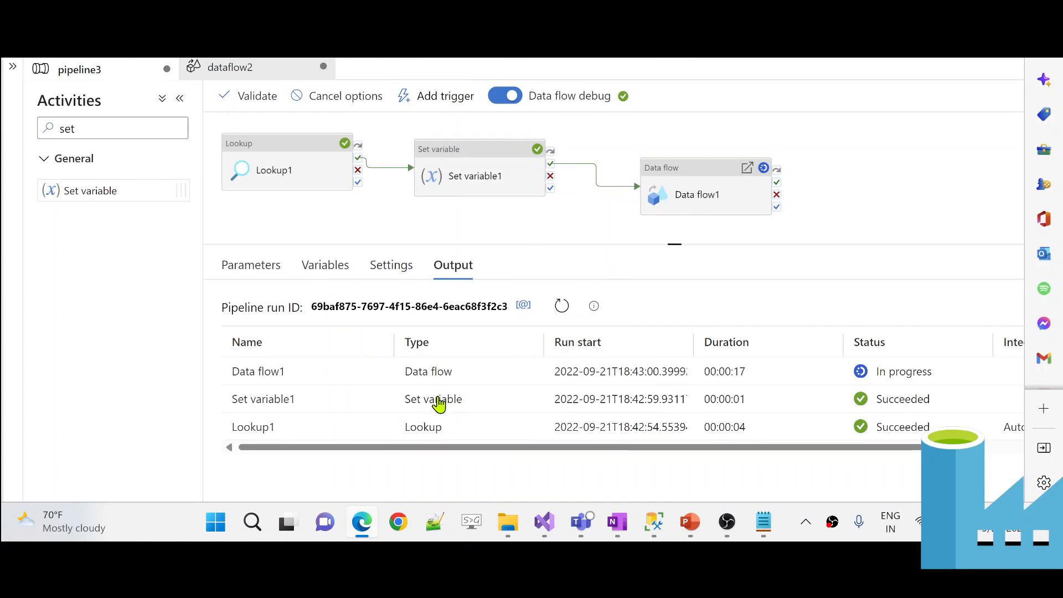
- Inspect Set variable1's output, noting the escaped quote and trailing backslash in the value
{"action": "left_click", "coordinate": [385, 403]}
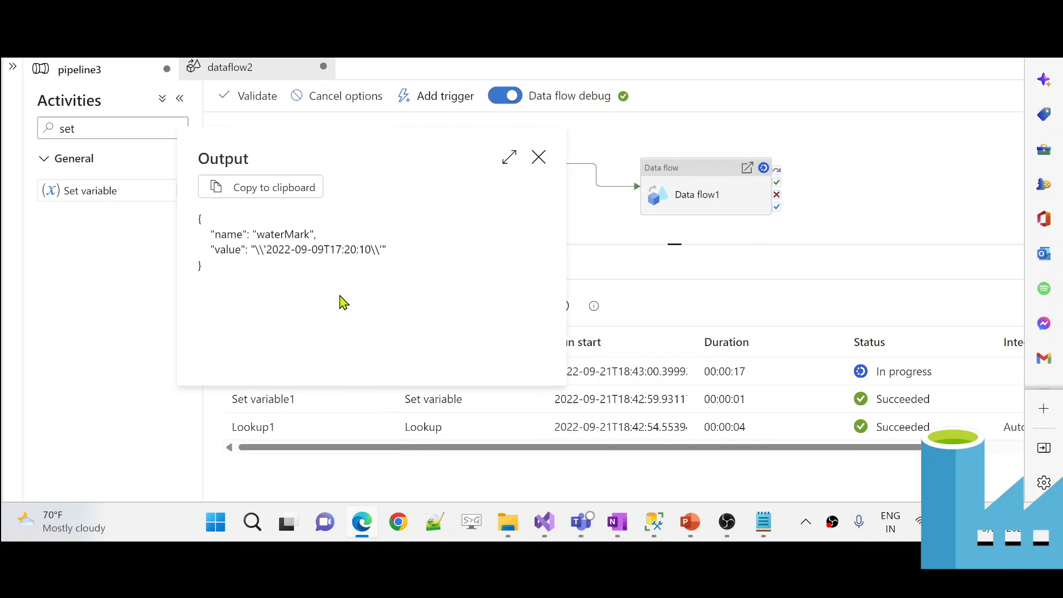
{"action": "left_click_drag", "start_coordinate": [375, 250], "coordinate": [384, 252]}
{"action": "left_click_drag", "start_coordinate": [260, 248], "coordinate": [268, 249]}
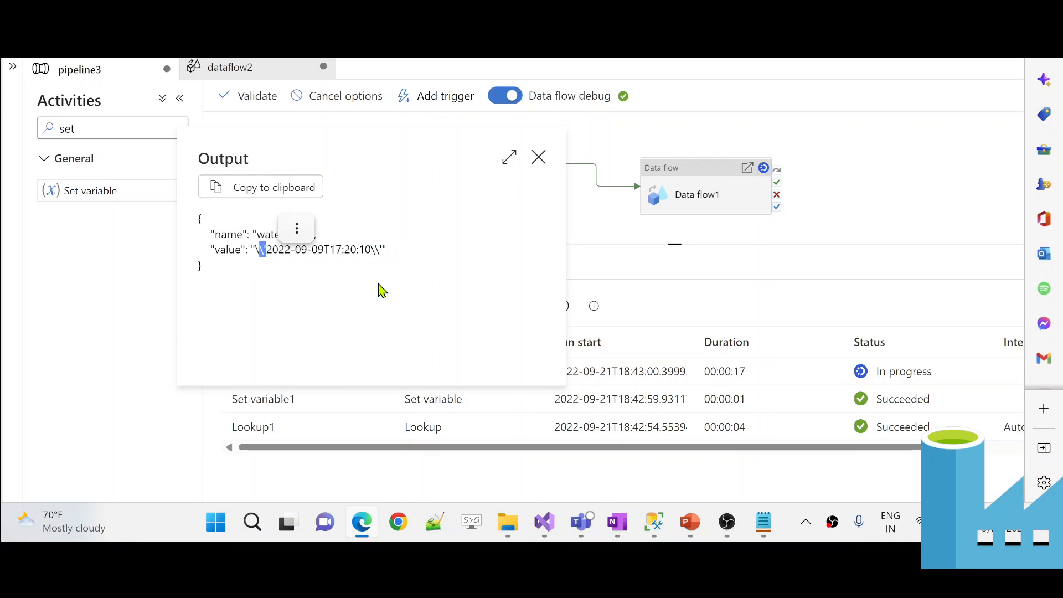
{"action": "left_click", "coordinate": [636, 276]}
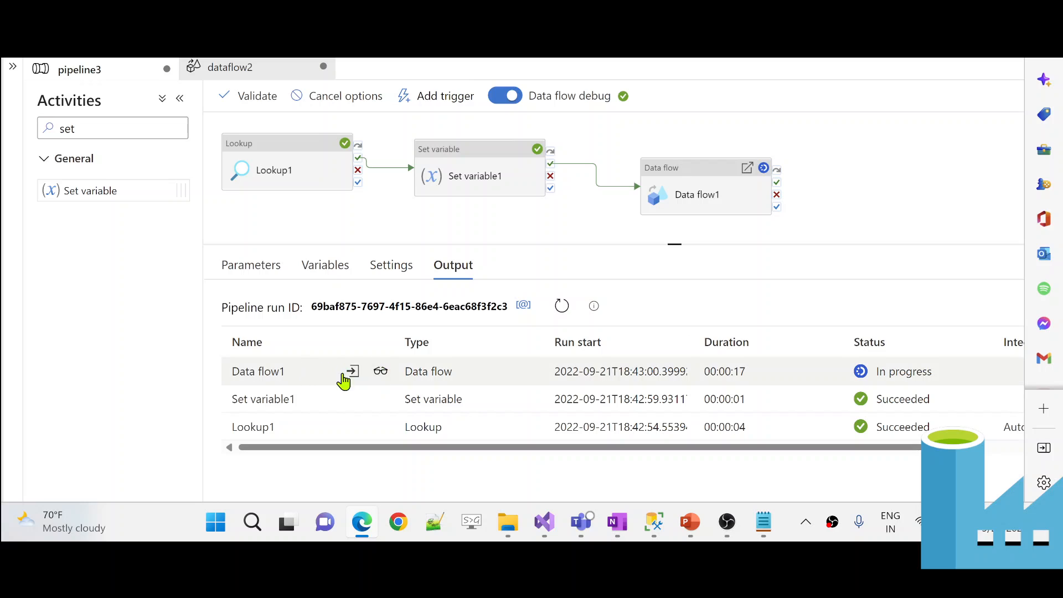
- Check the escaped quotes and backslashes in Data flow1's waterMark input, then open its data flow
{"action": "left_click", "coordinate": [356, 376]}
{"action": "key", "text": "ctrl+plus"}
{"action": "key", "text": "ctrl+plus"}
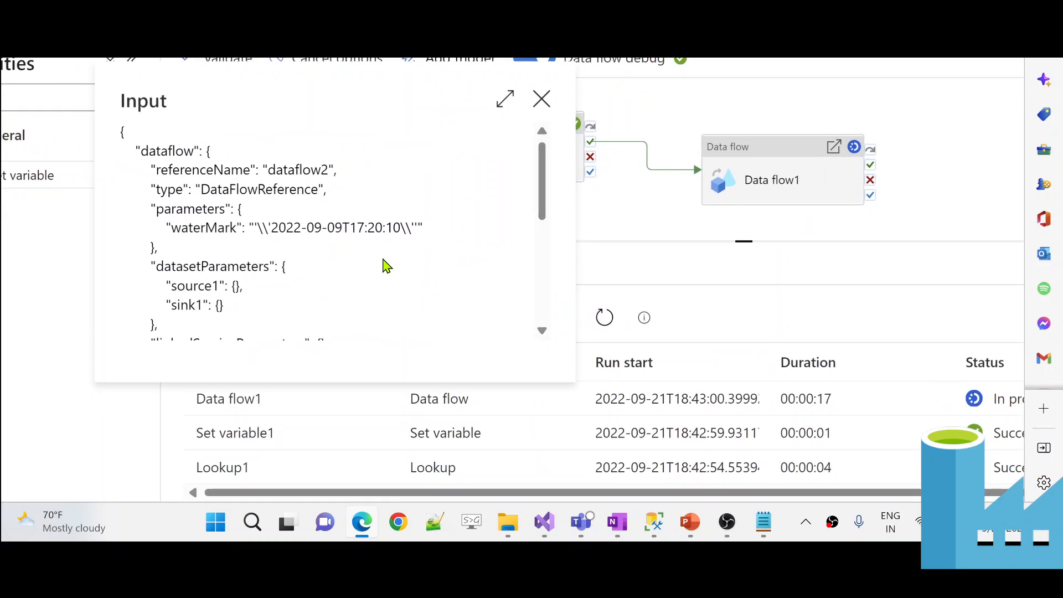
{"action": "left_click_drag", "start_coordinate": [258, 227], "coordinate": [263, 227]}
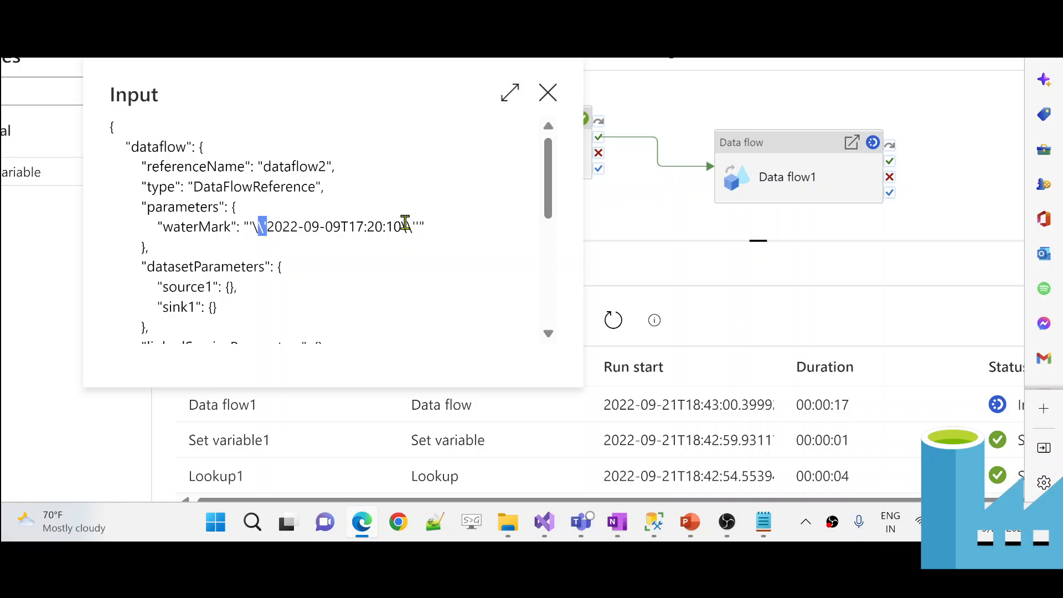
{"action": "left_click_drag", "start_coordinate": [406, 226], "coordinate": [411, 224]}
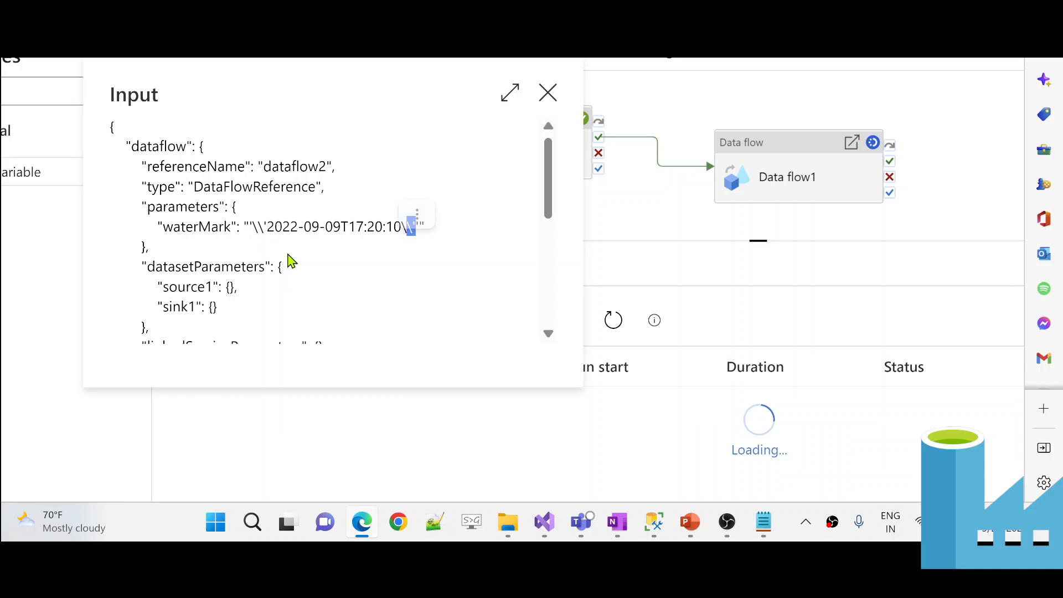
{"action": "left_click", "coordinate": [429, 245]}
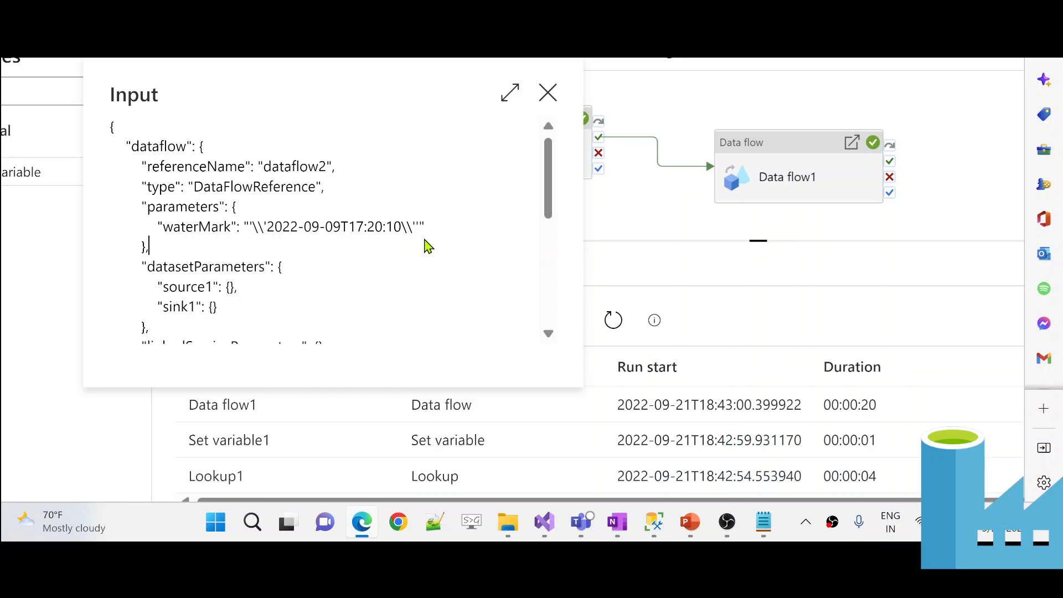
{"action": "left_click_drag", "start_coordinate": [419, 225], "coordinate": [415, 225]}
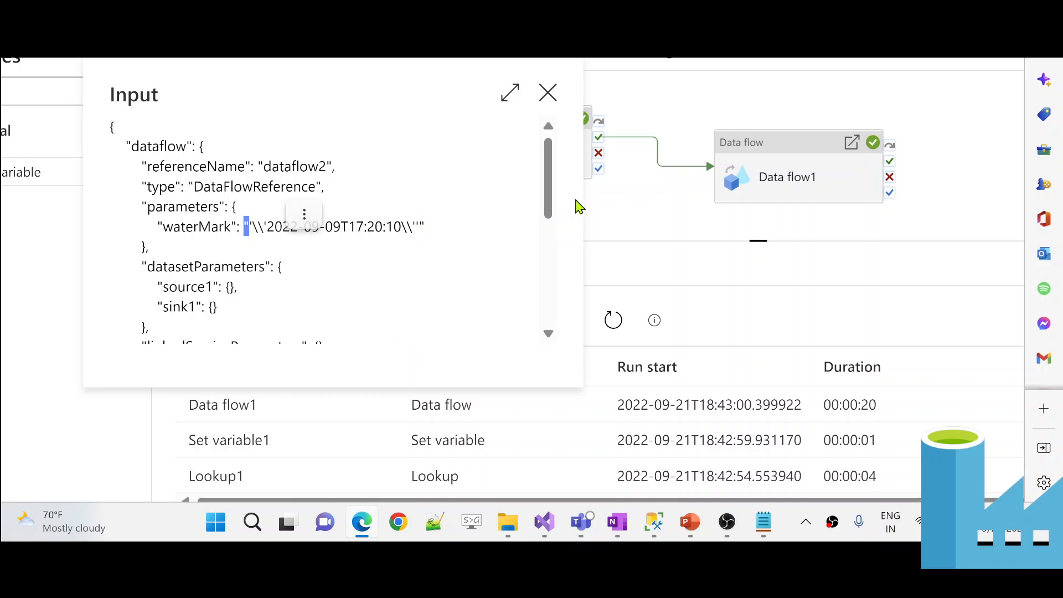
{"action": "left_click", "coordinate": [656, 212]}
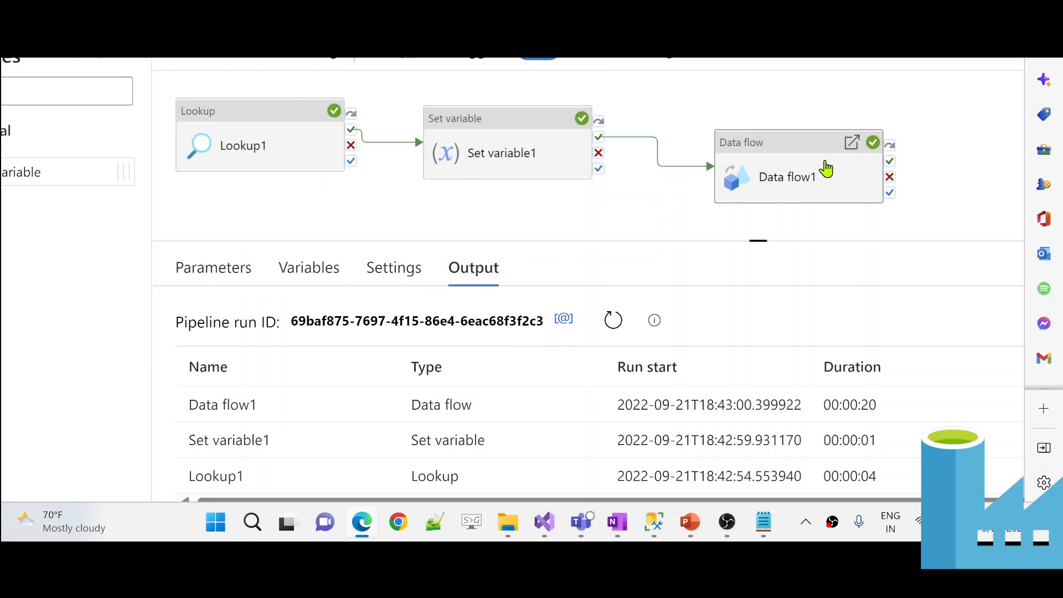
{"action": "double_click", "coordinate": [826, 171]}
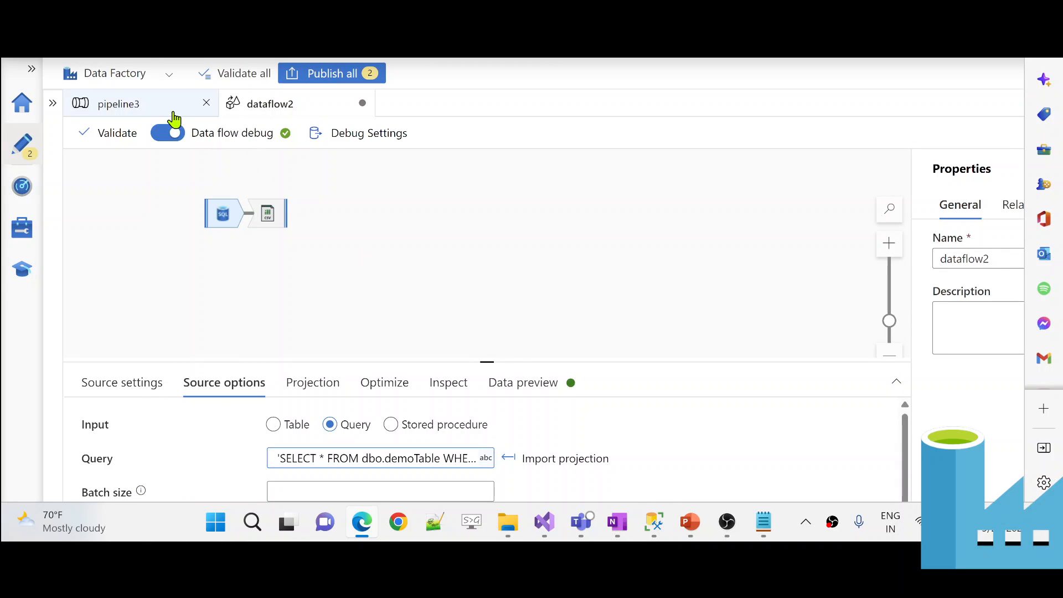
{"action": "left_click", "coordinate": [174, 114]}
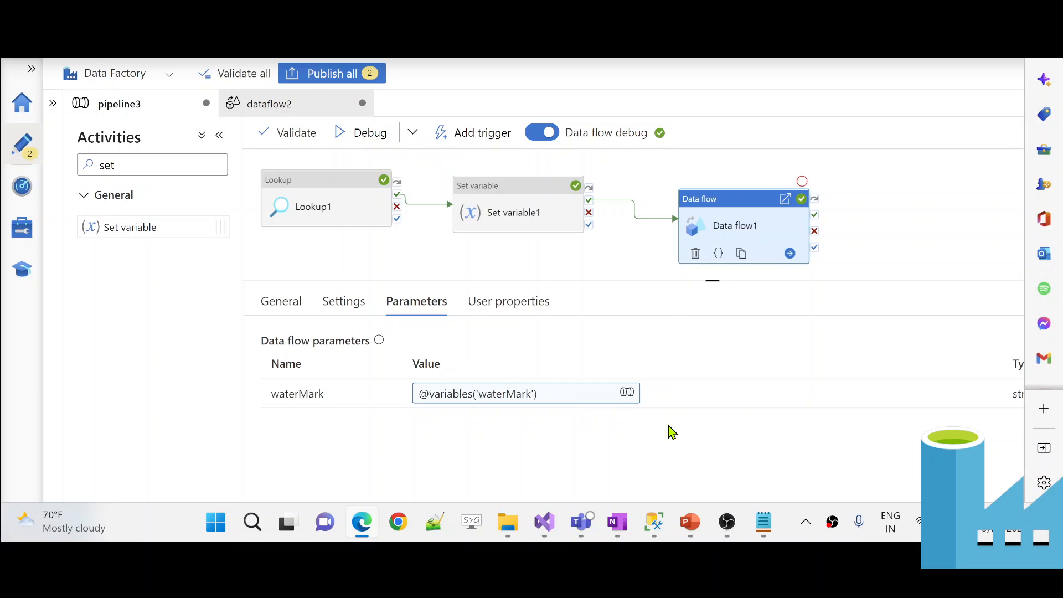
{"action": "left_click", "coordinate": [944, 351]}
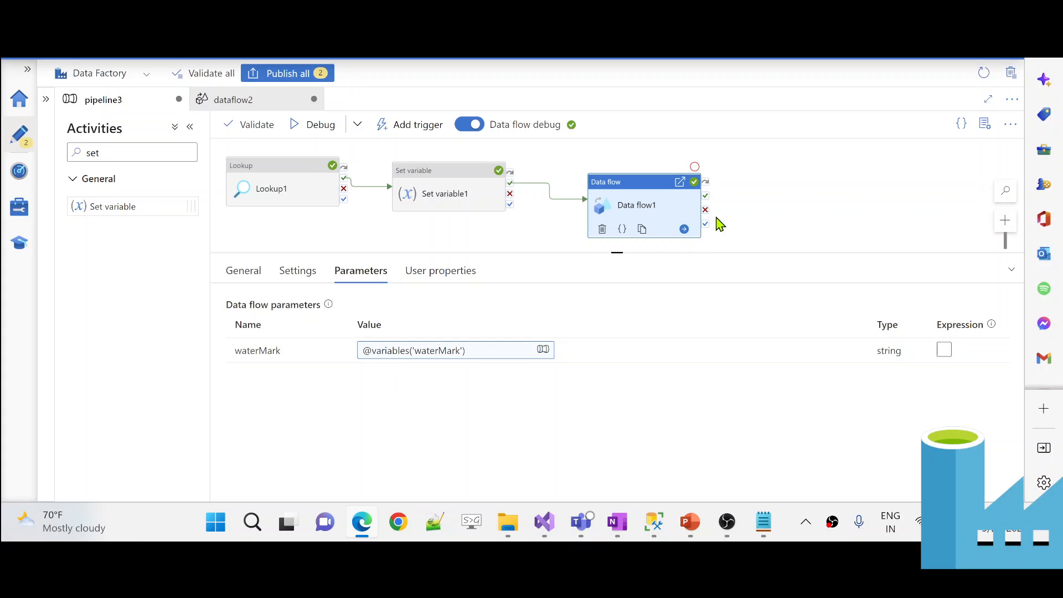
{"action": "left_click", "coordinate": [758, 217]}
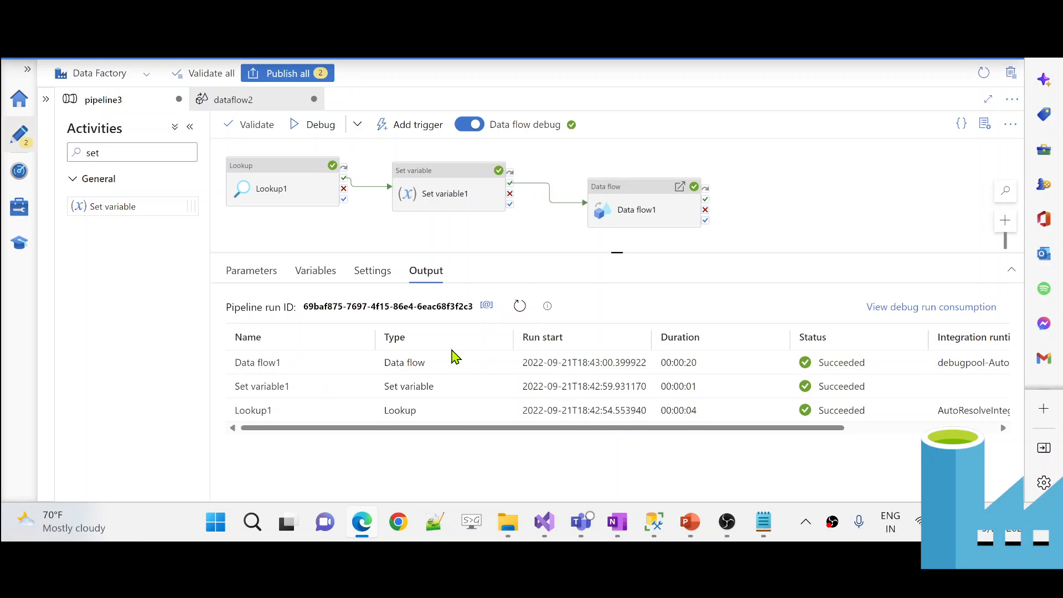
- Change Set variable1's waterMark value to \'@{activity('Lookup1').output.firstRow.waterMark}\'
{"action": "left_click", "coordinate": [439, 187]}
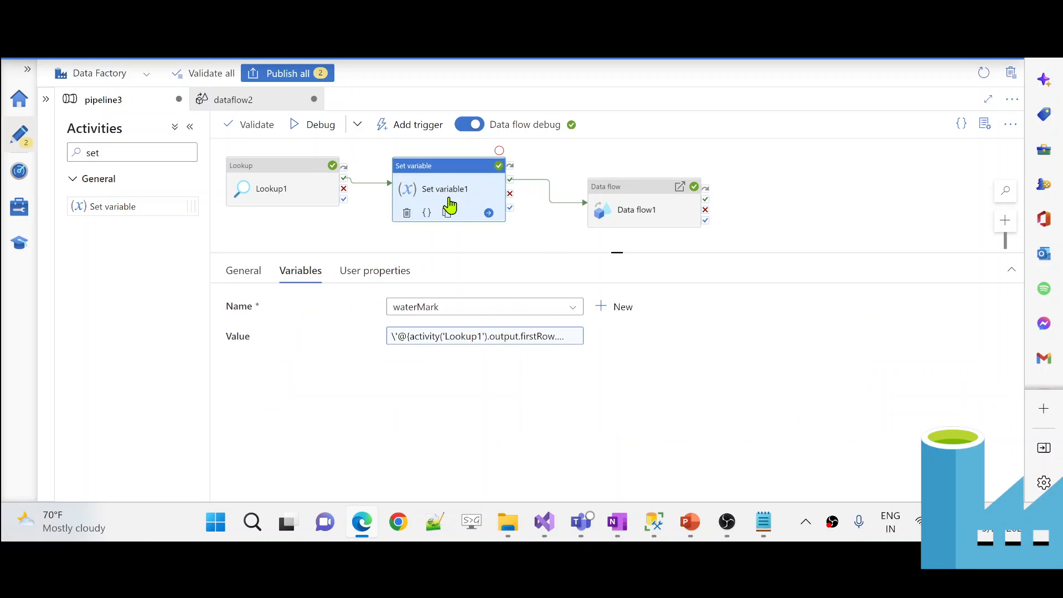
{"action": "left_click", "coordinate": [477, 342]}
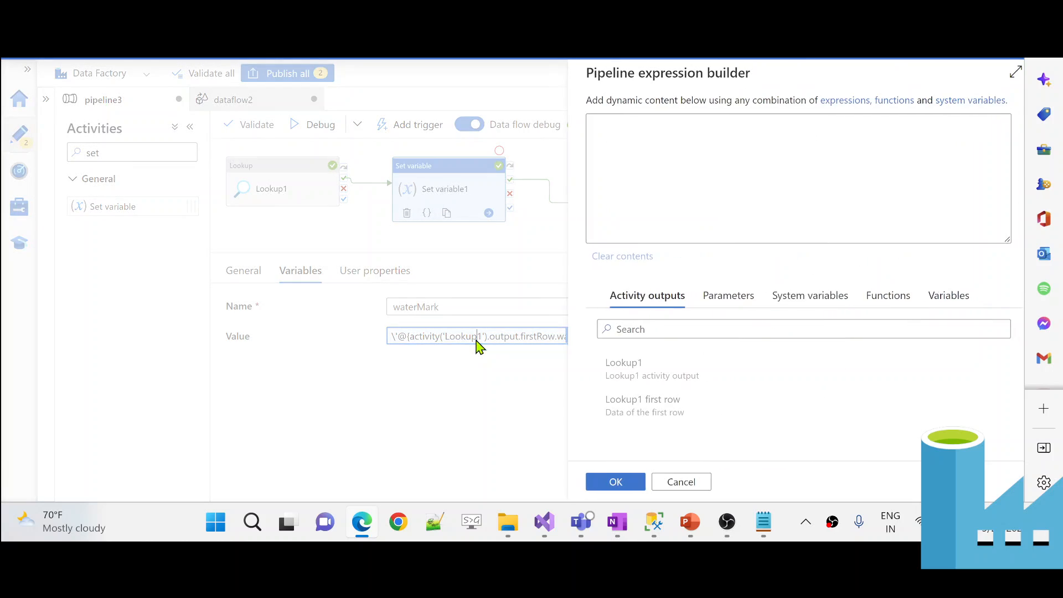
{"action": "left_click", "coordinate": [587, 122]}
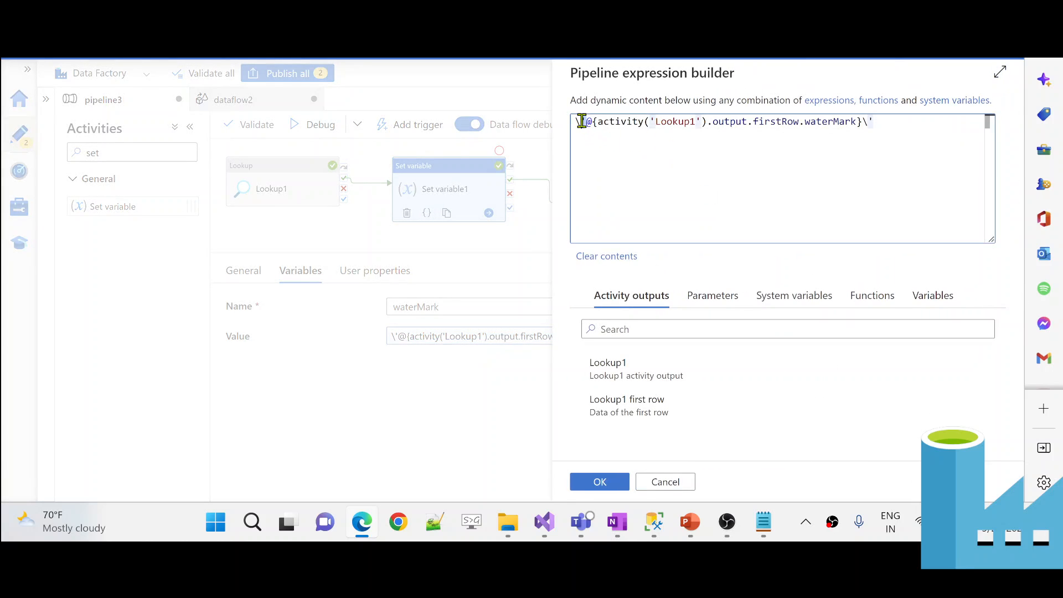
{"action": "left_click", "coordinate": [870, 121]}
{"action": "type", "text": "'"}
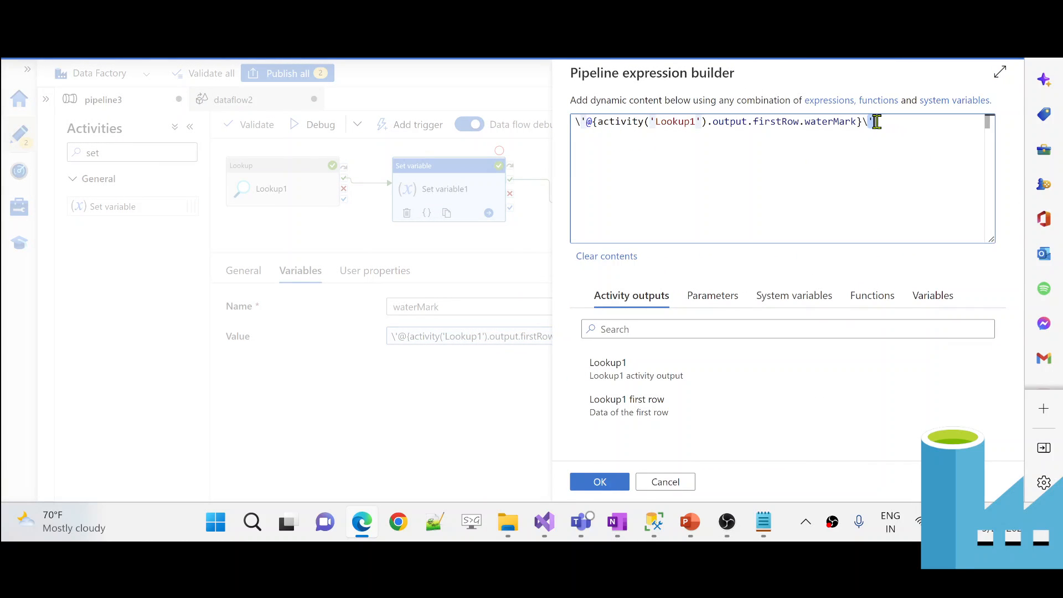
{"action": "left_click", "coordinate": [580, 122]}
{"action": "type", "text": "'"}
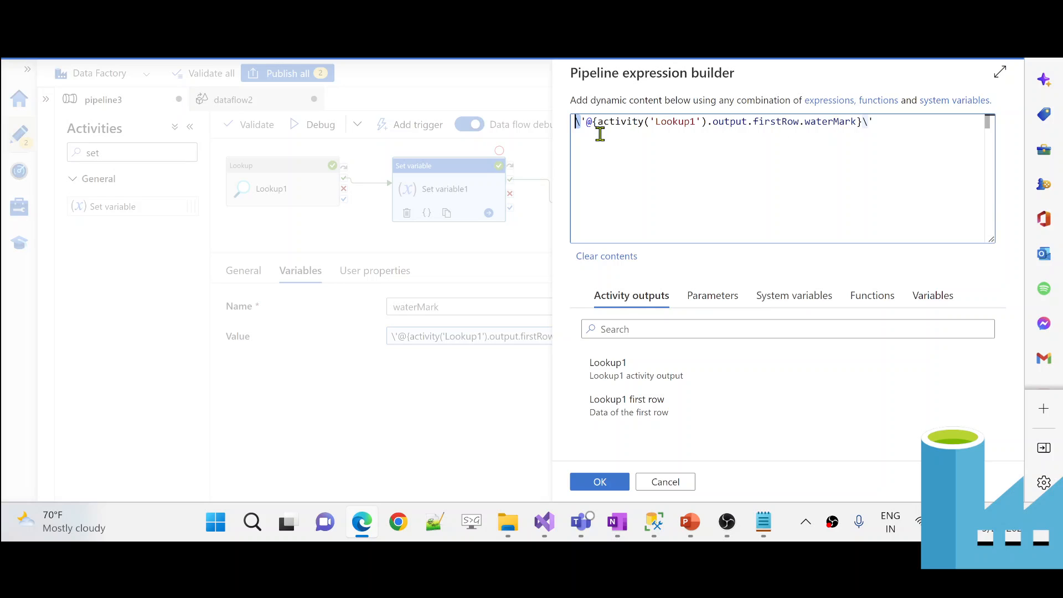
{"action": "mouse_move", "coordinate": [757, 530]}
{"action": "left_click", "coordinate": [607, 482]}
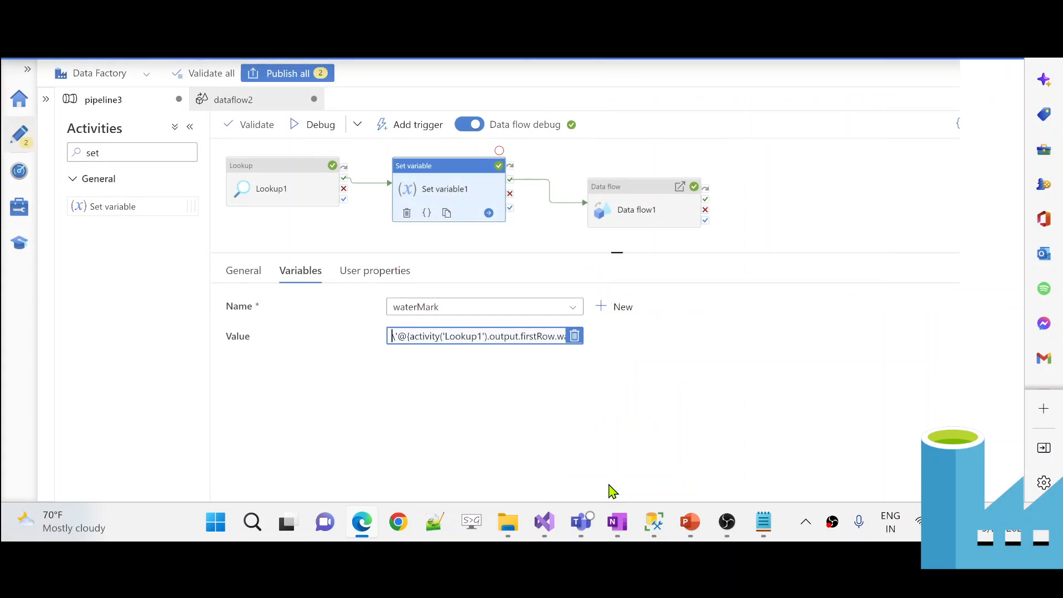
- Open dataflow2's source query in the expression builder
{"action": "double_click", "coordinate": [644, 194]}
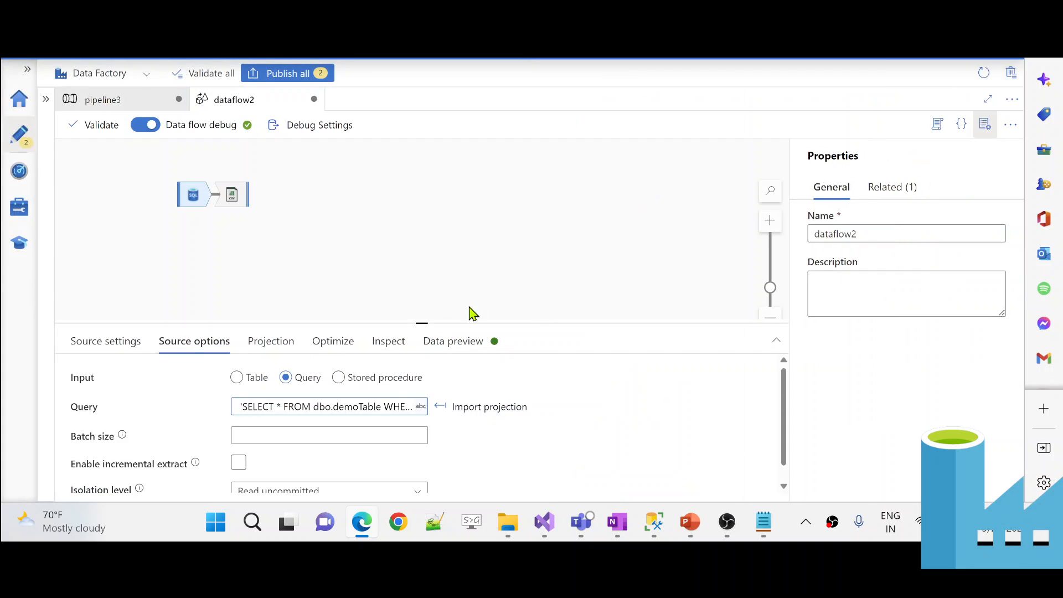
{"action": "left_click", "coordinate": [345, 407]}
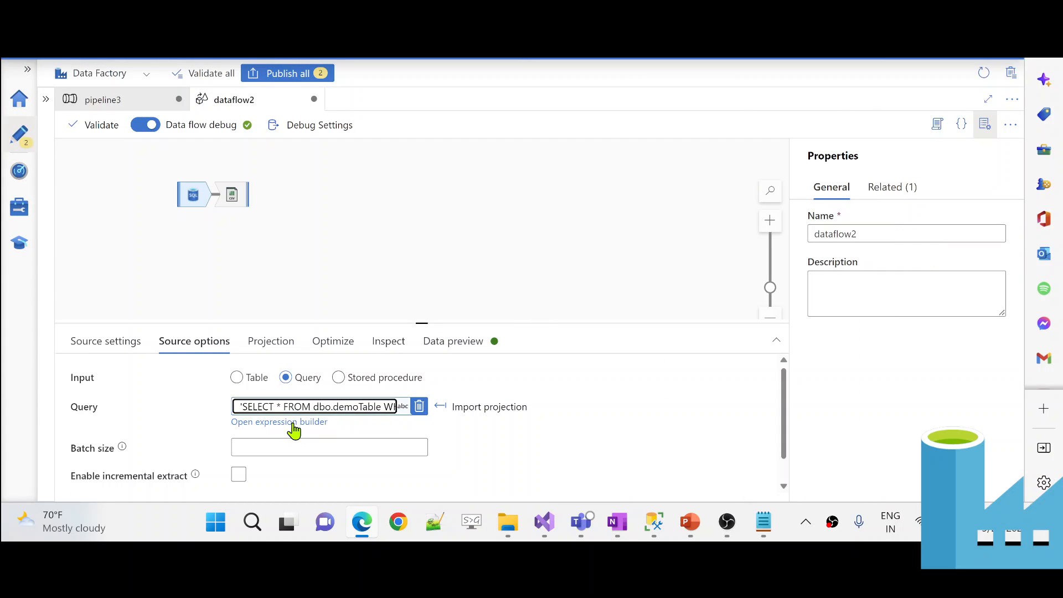
{"action": "left_click", "coordinate": [293, 424]}
{"action": "left_click", "coordinate": [304, 409]}
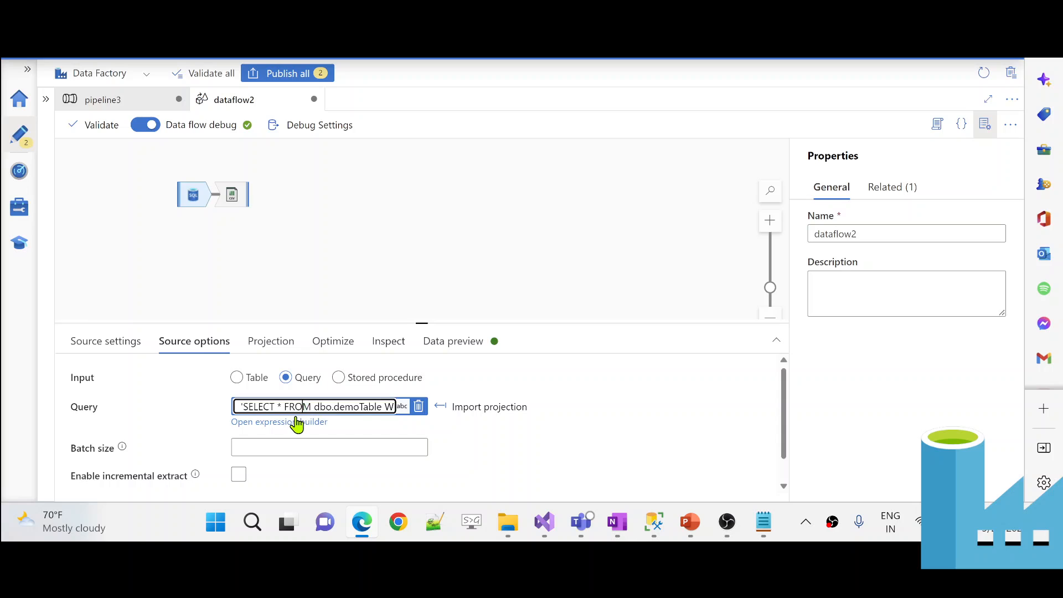
{"action": "left_click", "coordinate": [292, 421]}
{"action": "left_click", "coordinate": [293, 424]}
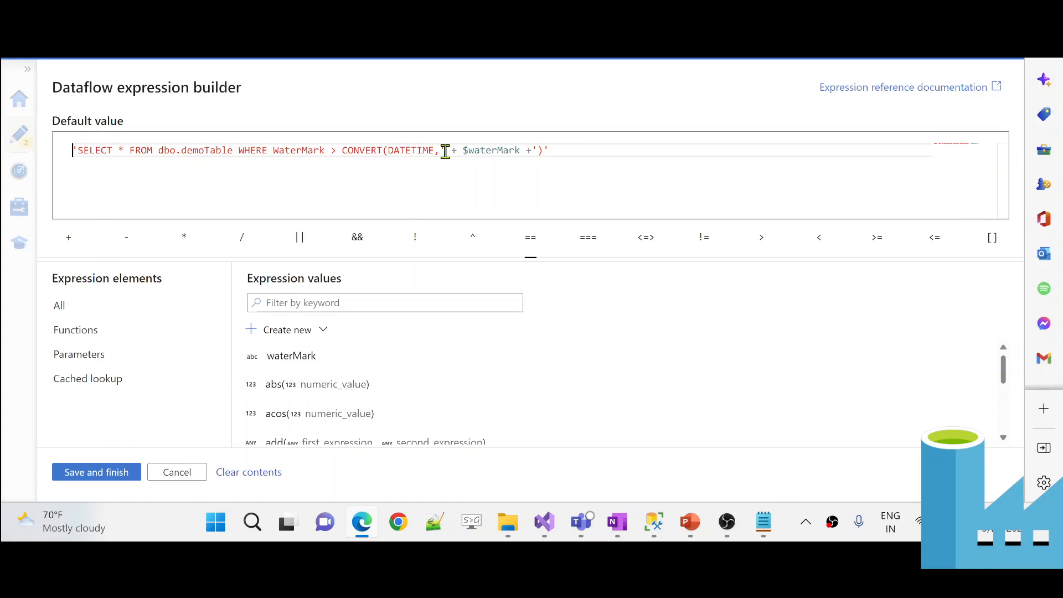
- Try replacing the + $waterMark + concatenation with a literal date, then discard the change
{"action": "left_click_drag", "start_coordinate": [448, 151], "coordinate": [529, 153]}
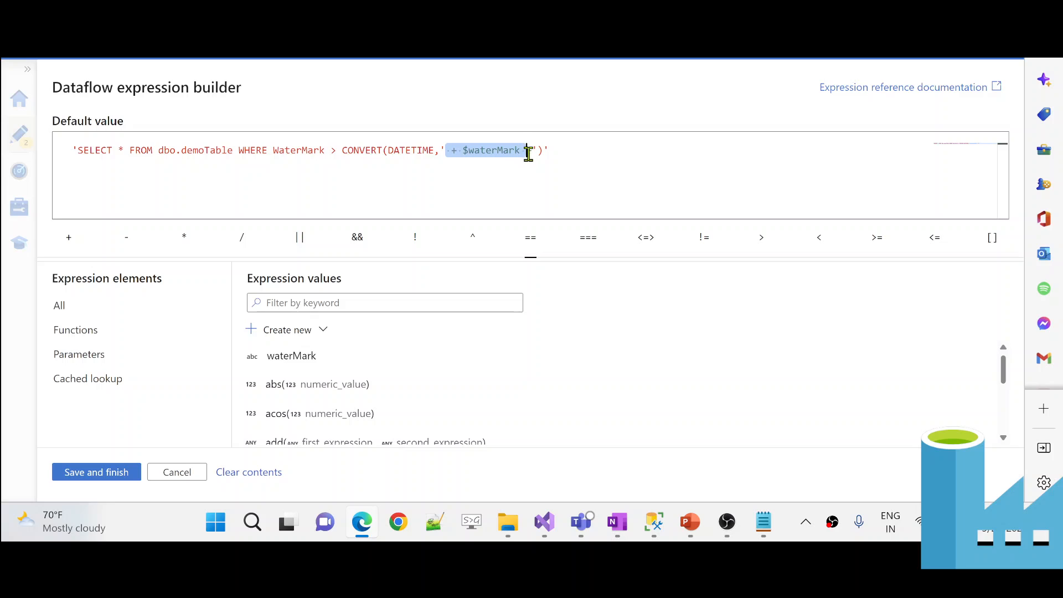
{"action": "type", "text": "'"}
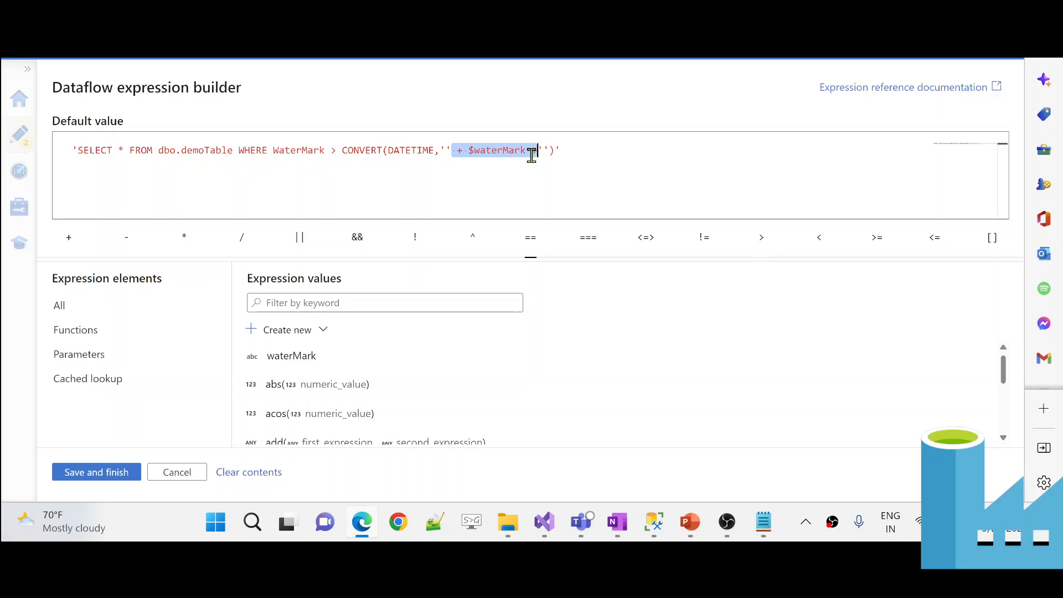
{"action": "key", "text": "BackSpace"}
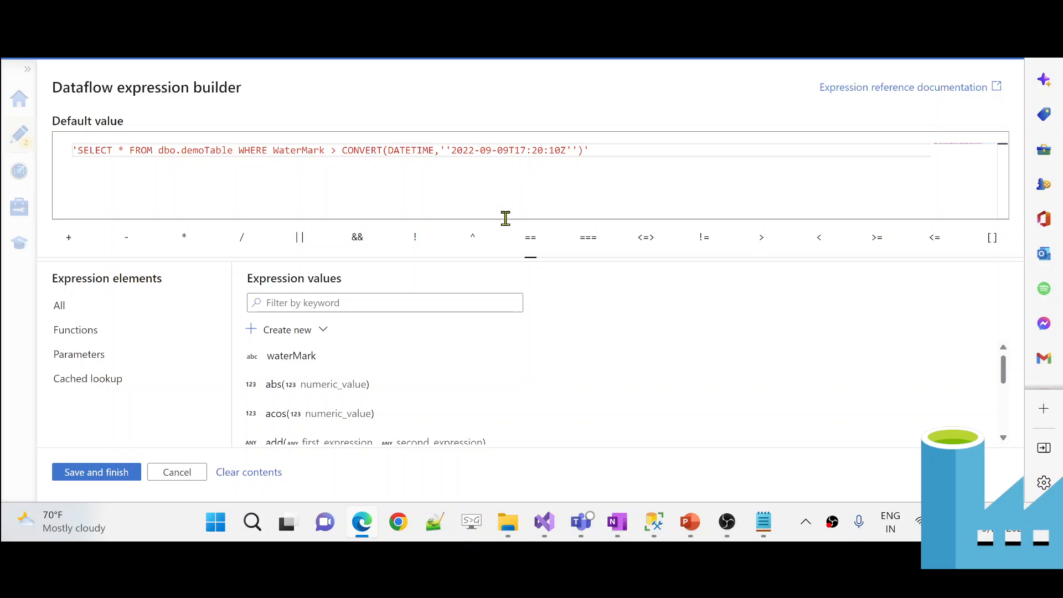
{"action": "left_click", "coordinate": [567, 150]}
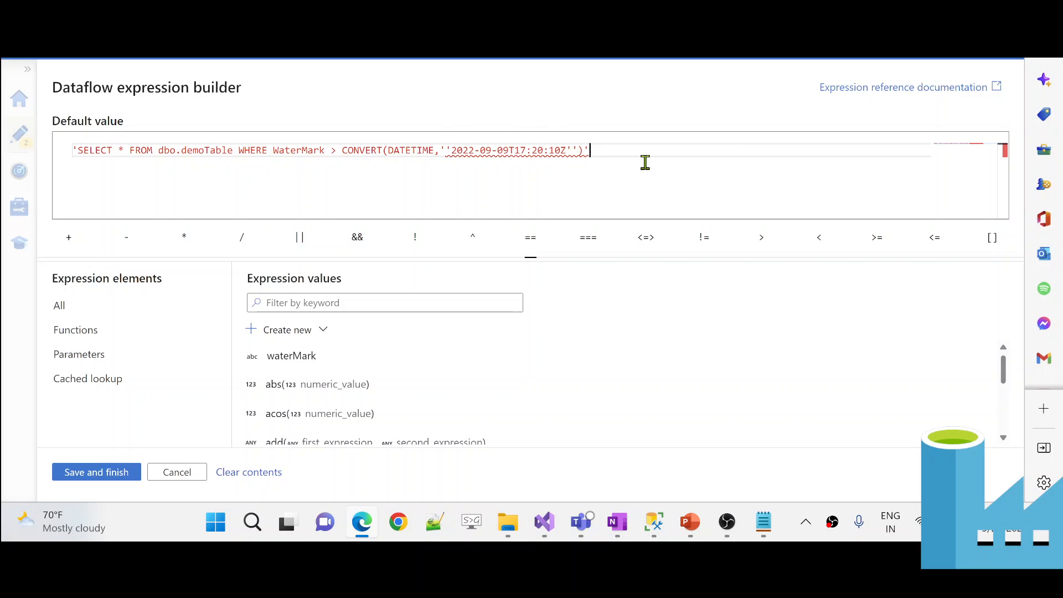
{"action": "key", "text": "alt+Tab"}
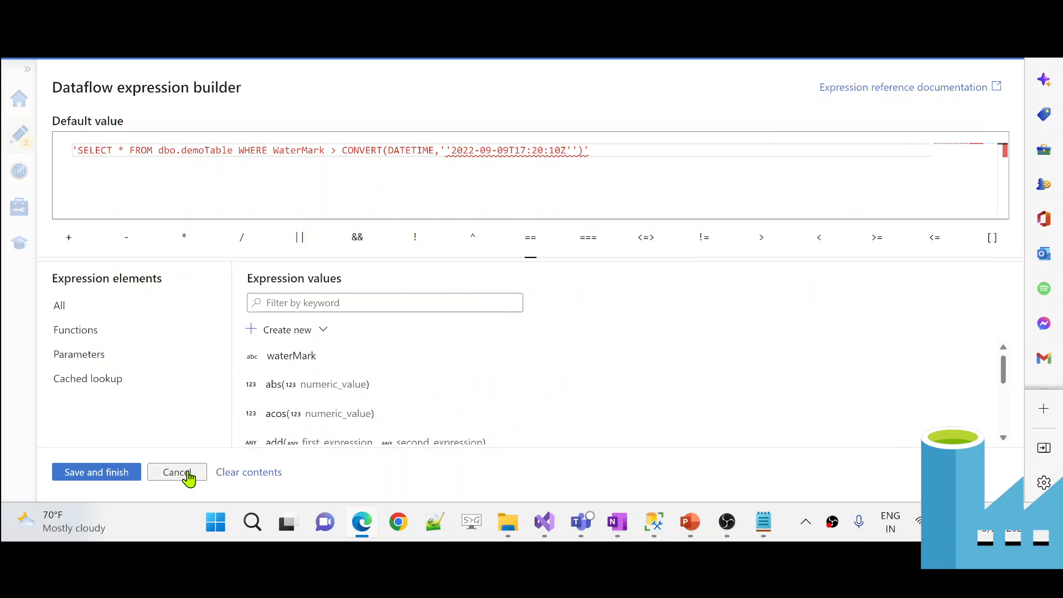
{"action": "left_click", "coordinate": [190, 474]}
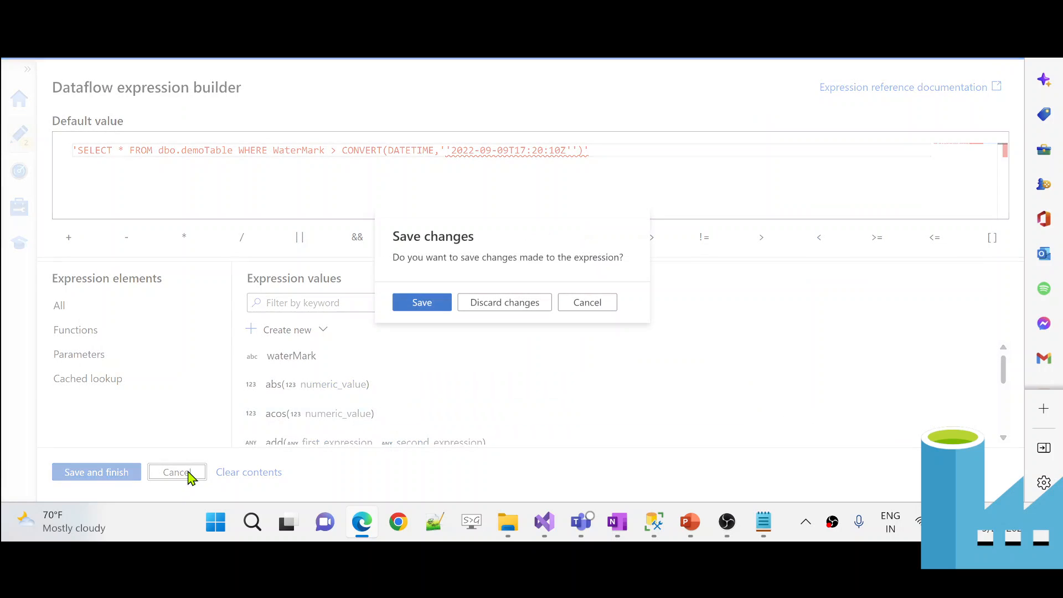
{"action": "left_click", "coordinate": [494, 312]}
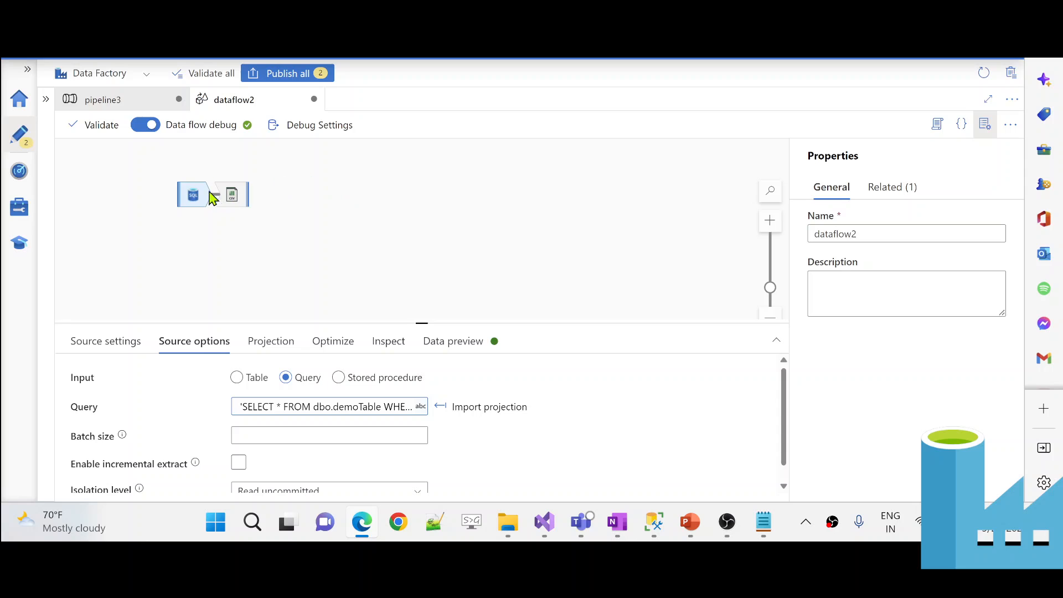
- Back in pipeline3, recheck Set variable1's quoted waterMark Value expression
{"action": "mouse_move", "coordinate": [336, 406]}
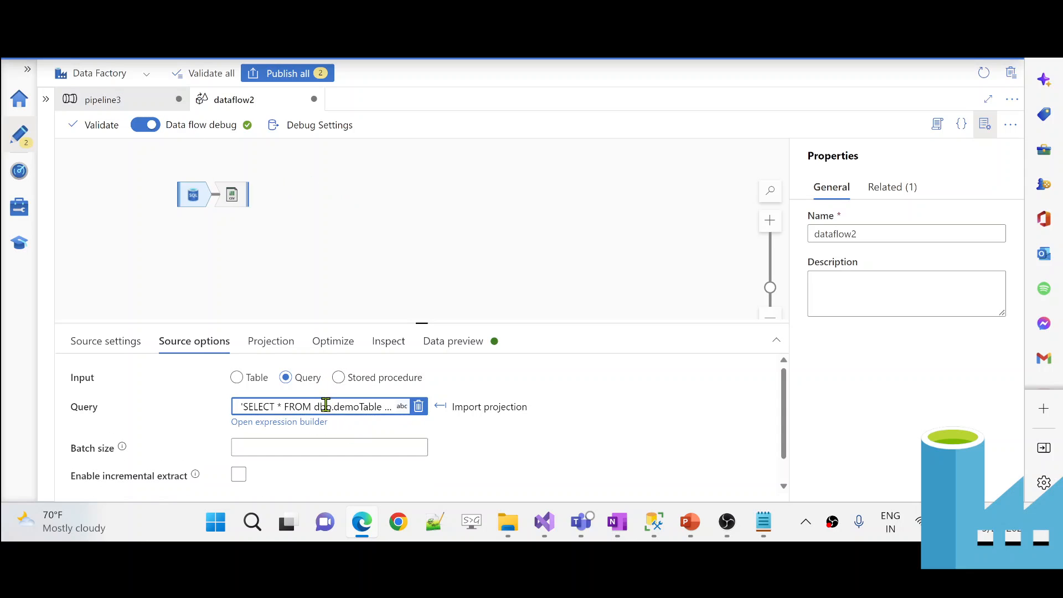
{"action": "left_click", "coordinate": [113, 99]}
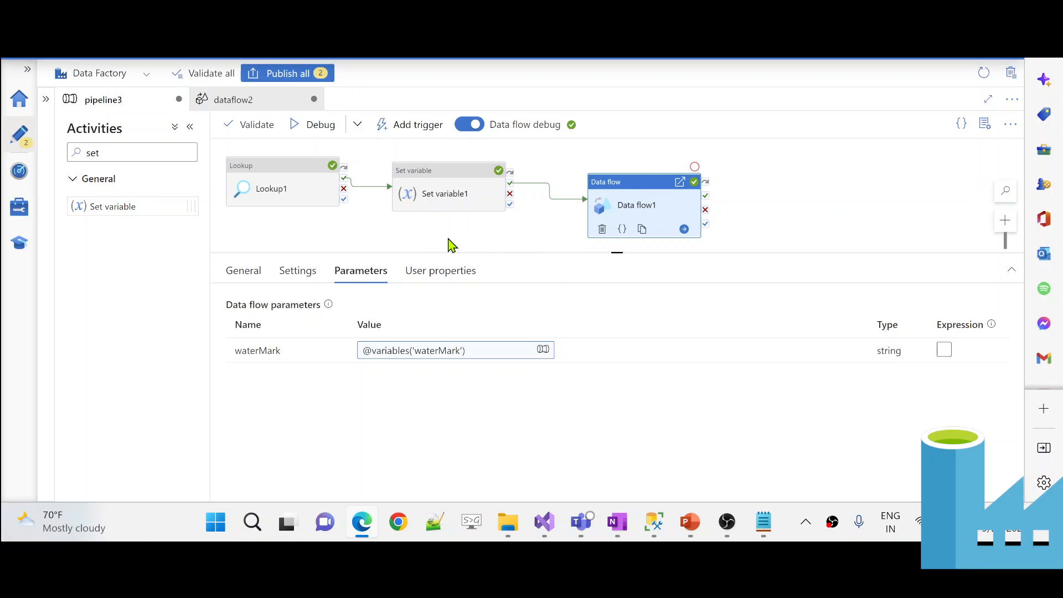
{"action": "left_click", "coordinate": [437, 197]}
{"action": "left_click", "coordinate": [486, 345]}
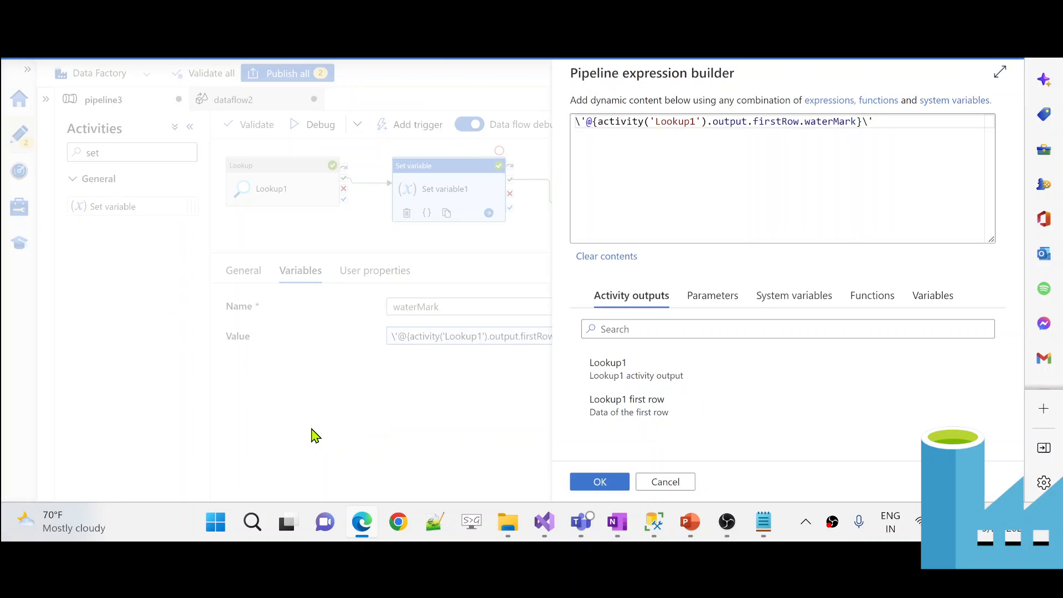
- In PowerPoint, go through the DEMO slide to the closing Thank you slide
{"action": "left_click", "coordinate": [690, 521]}
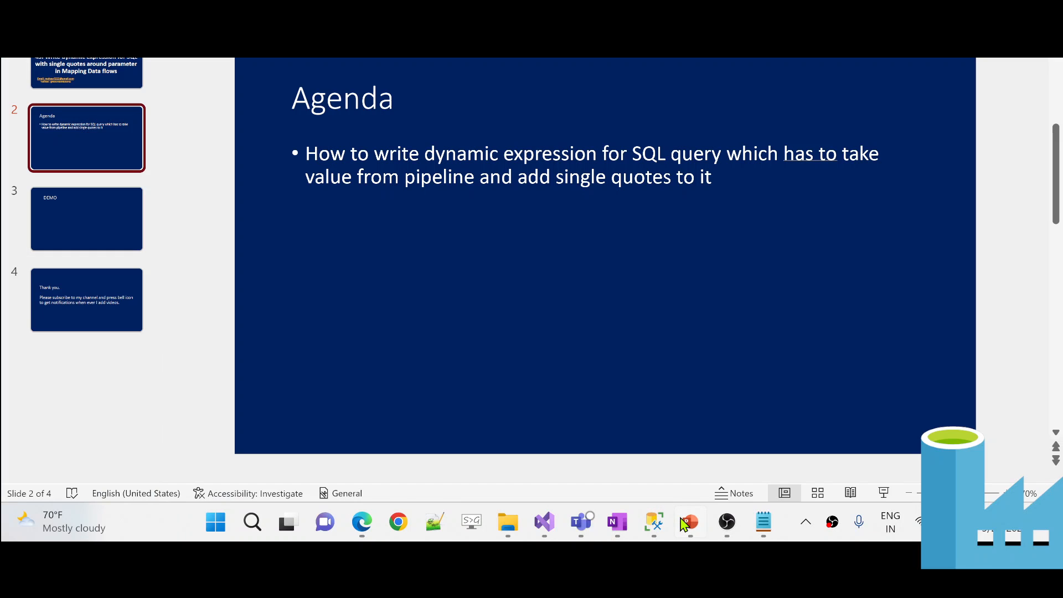
{"action": "left_click", "coordinate": [82, 245]}
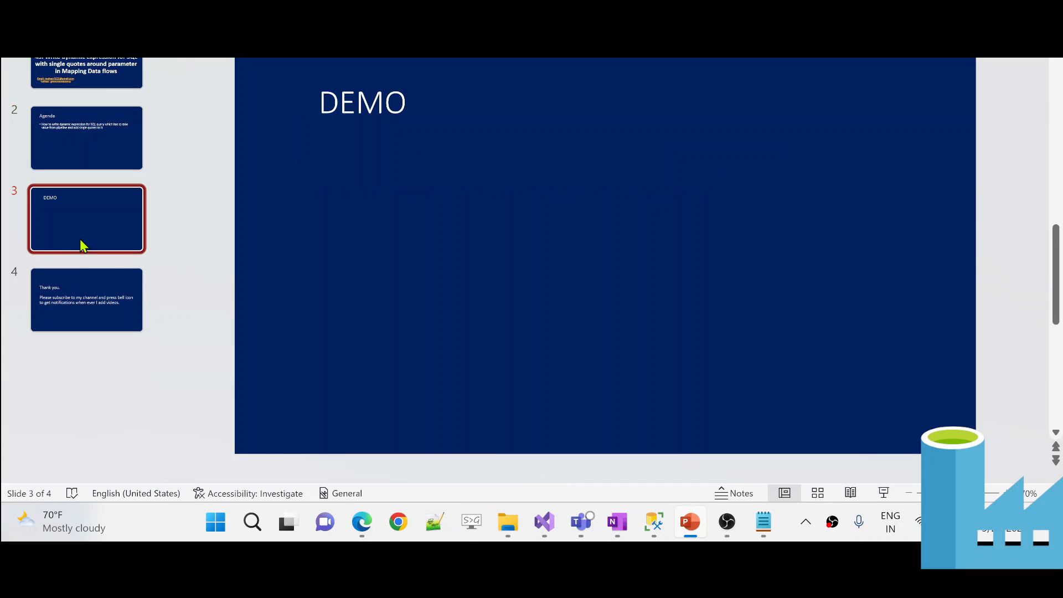
{"action": "left_click", "coordinate": [97, 298]}
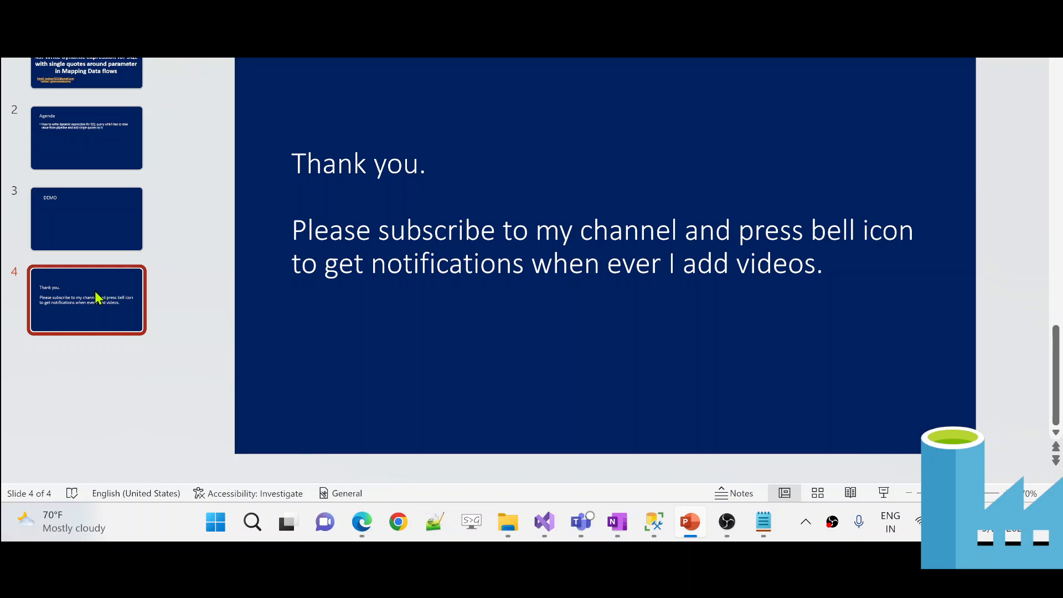